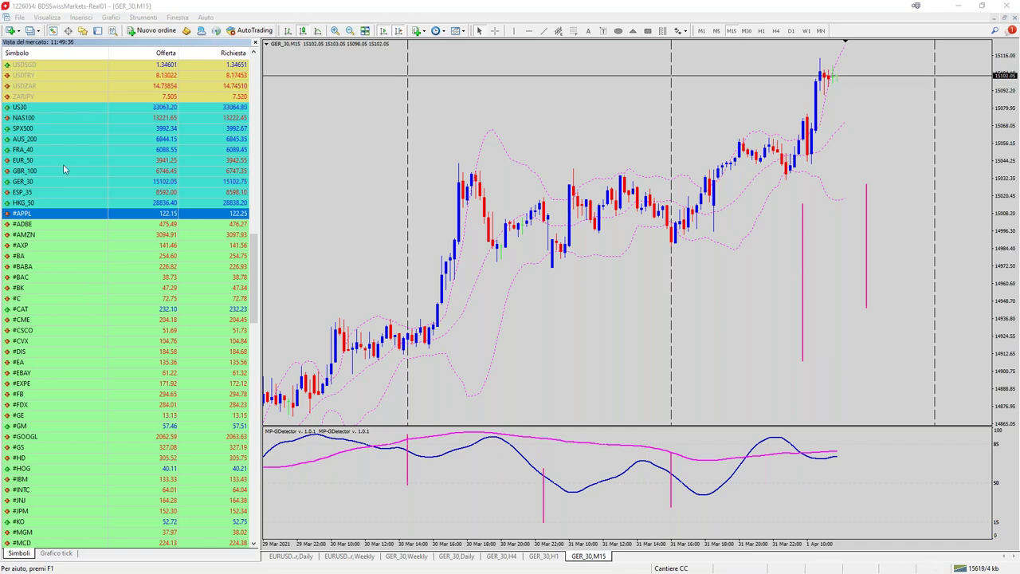
Open a new chart window for the #EBAY symbol of the market watch.
click(64, 379)
right_click(66, 379)
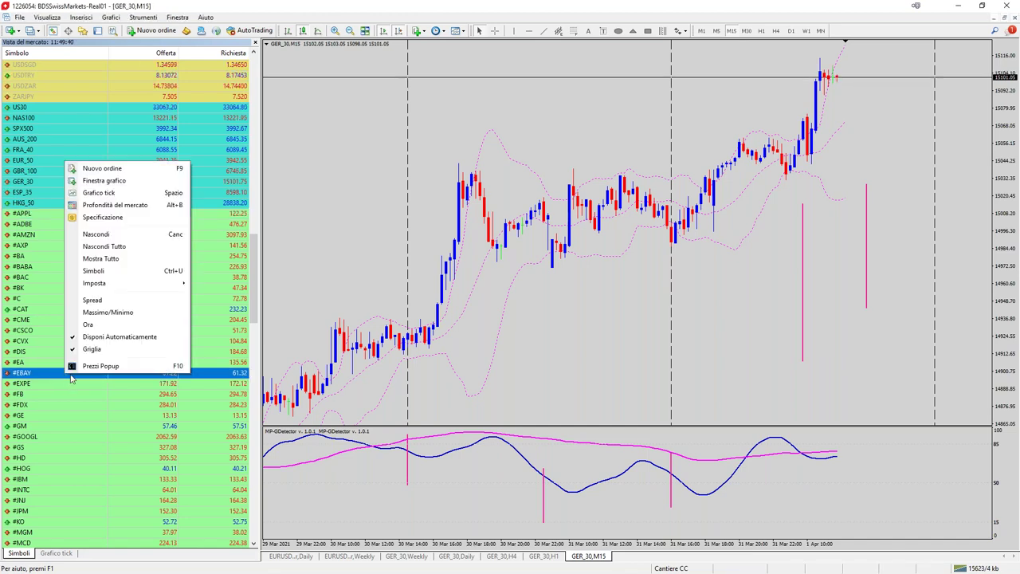
click(101, 181)
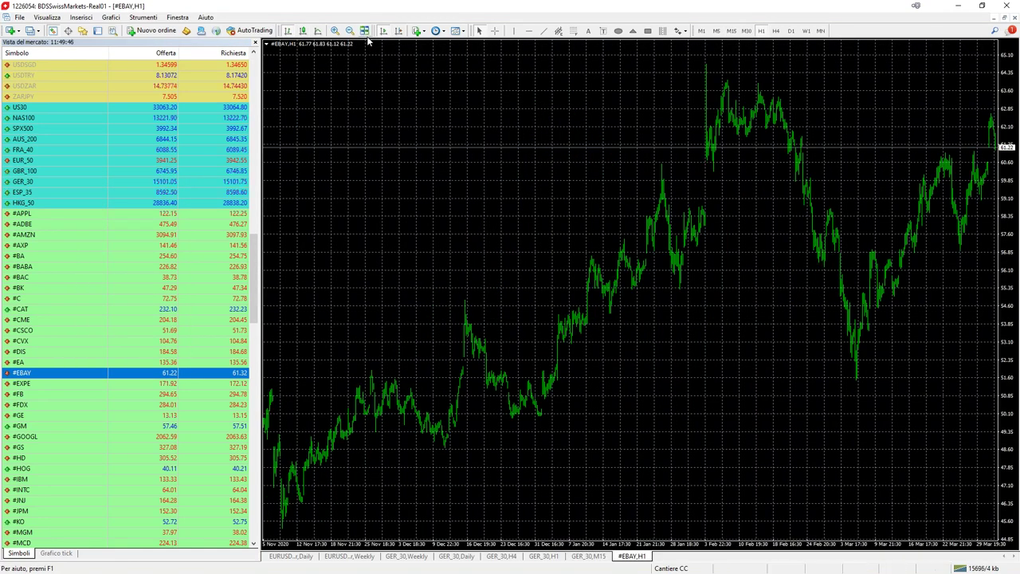
Apply the saved Outlook NEUTRO template to the #EBAY chart.
right_click(463, 91)
mouse_move(518, 171)
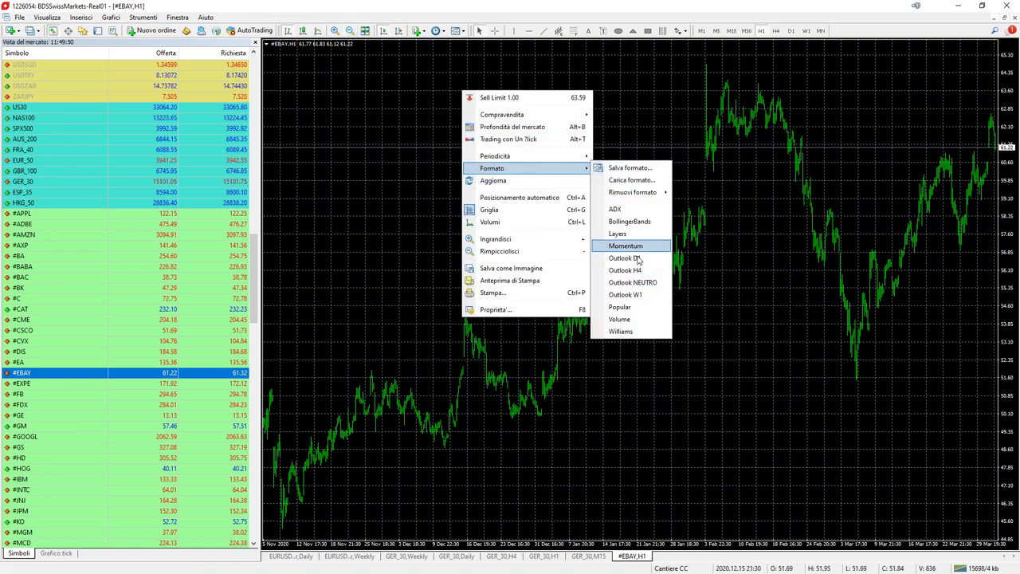
click(638, 284)
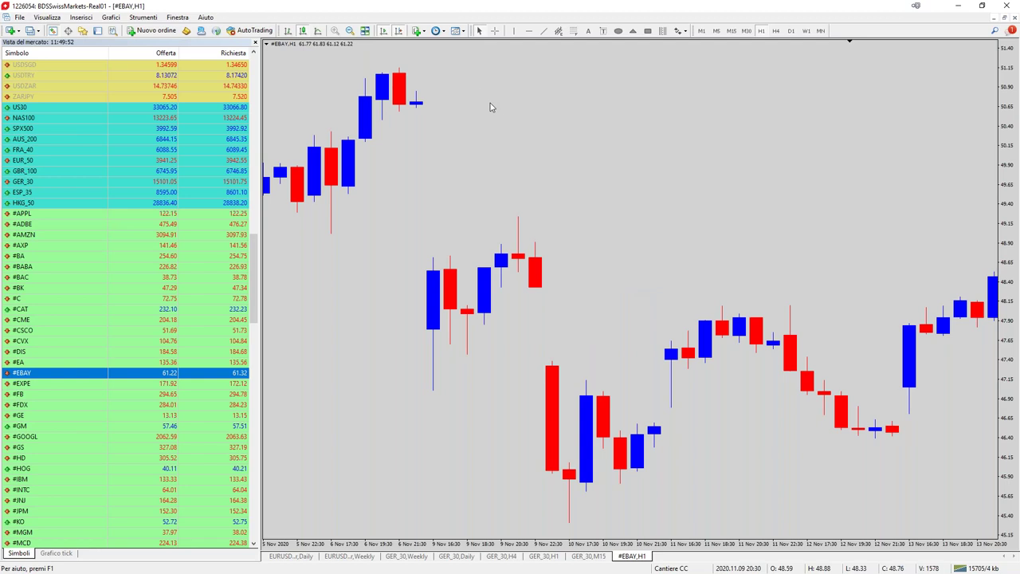
Inspect the latest hourly candles of #EBAY and switch the chart to the M1 timeframe.
click(349, 30)
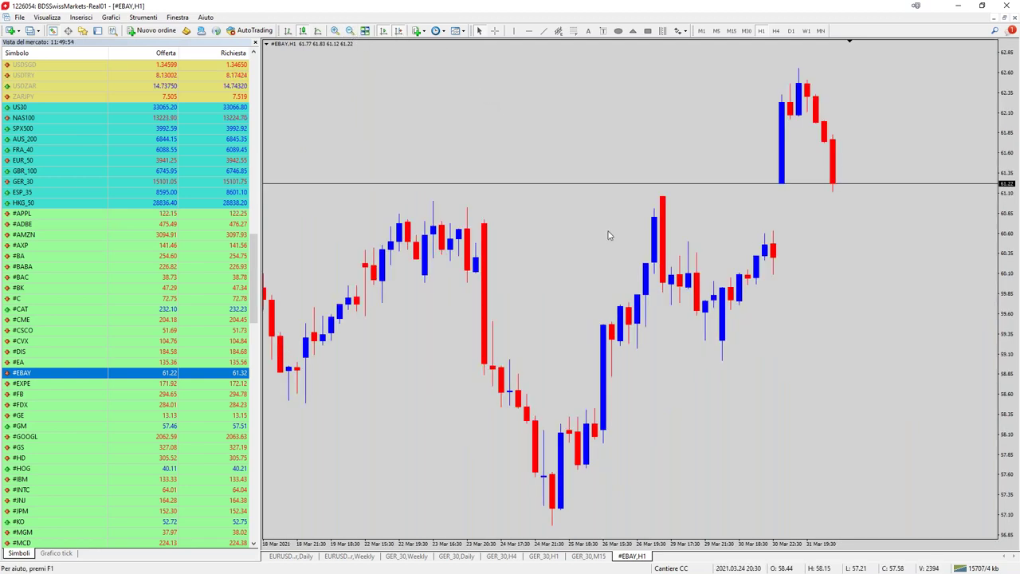
middle_click(763, 237)
drag(767, 239, 775, 185)
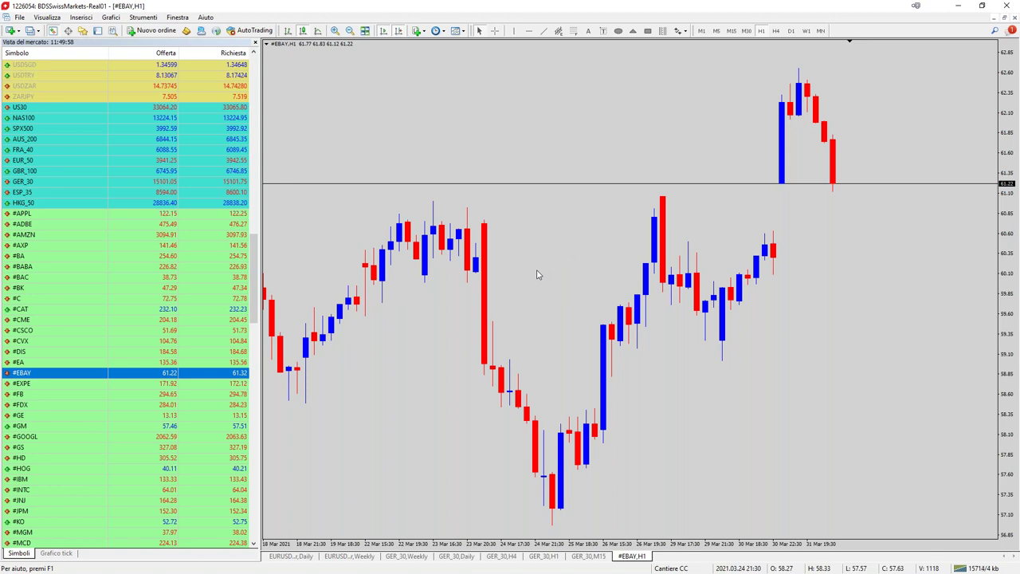
click(703, 30)
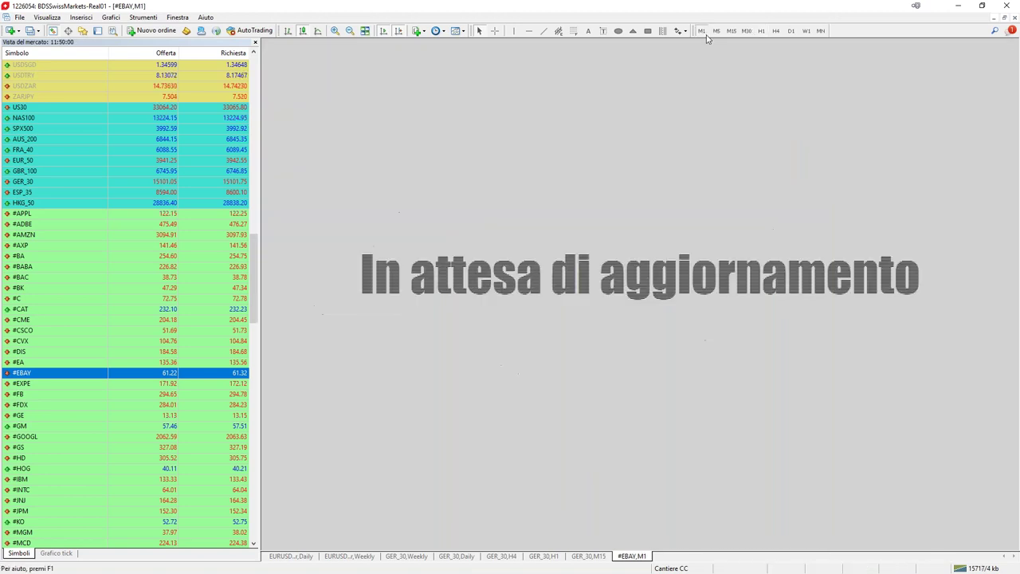
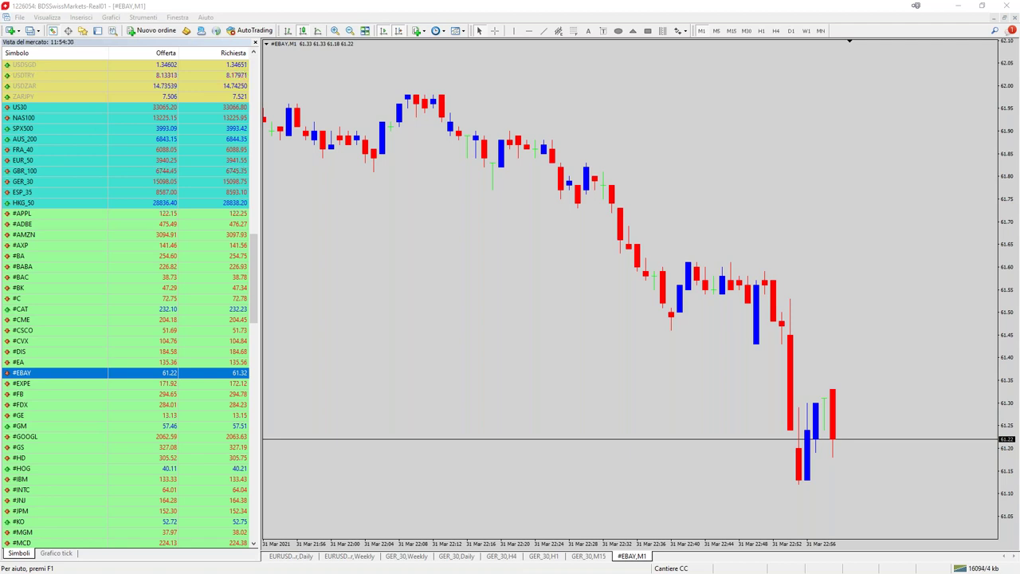
Close the market watch window and show it again beside the #EBAY chart.
right_click(148, 375)
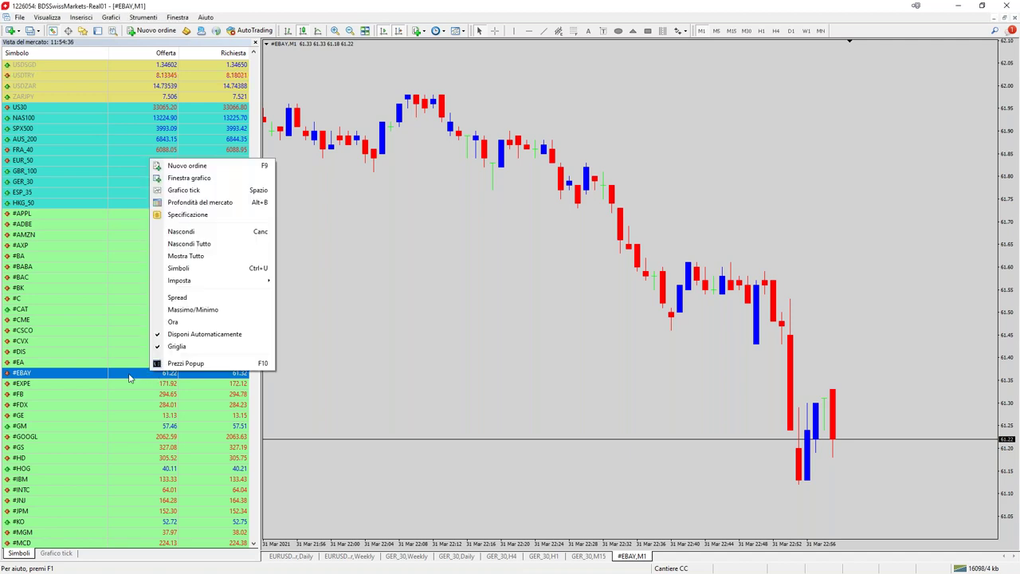
right_click(130, 377)
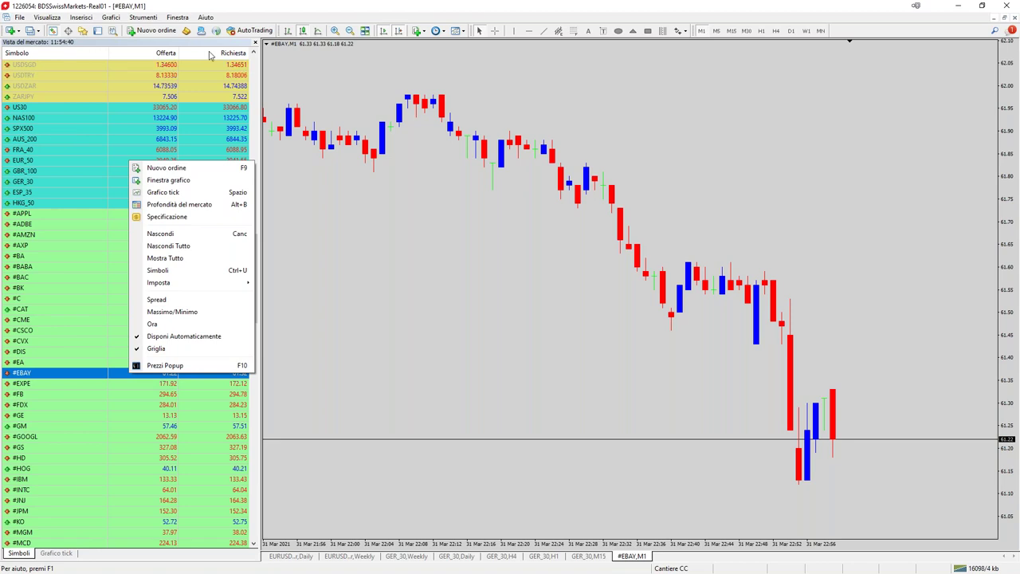
click(256, 43)
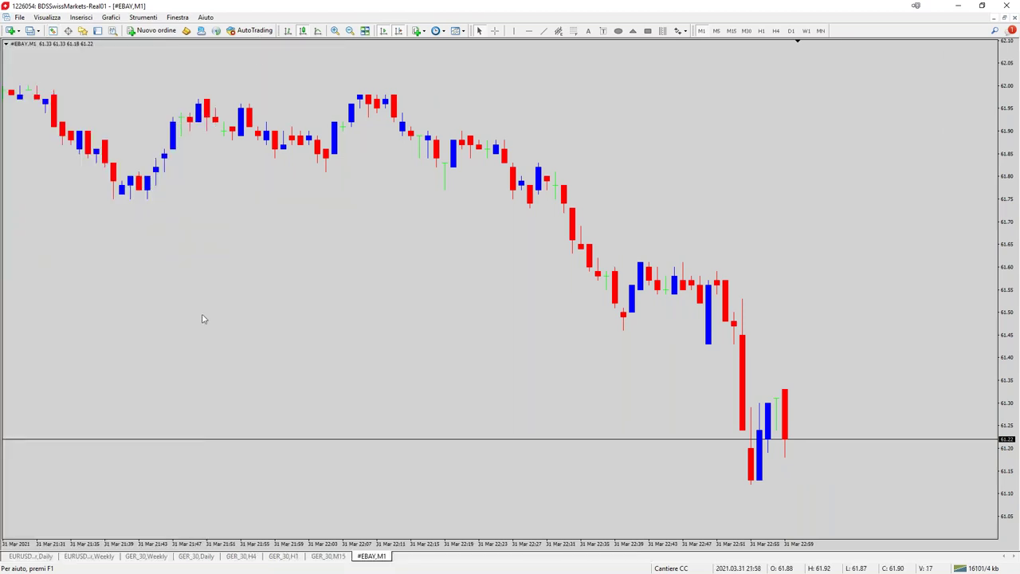
click(53, 32)
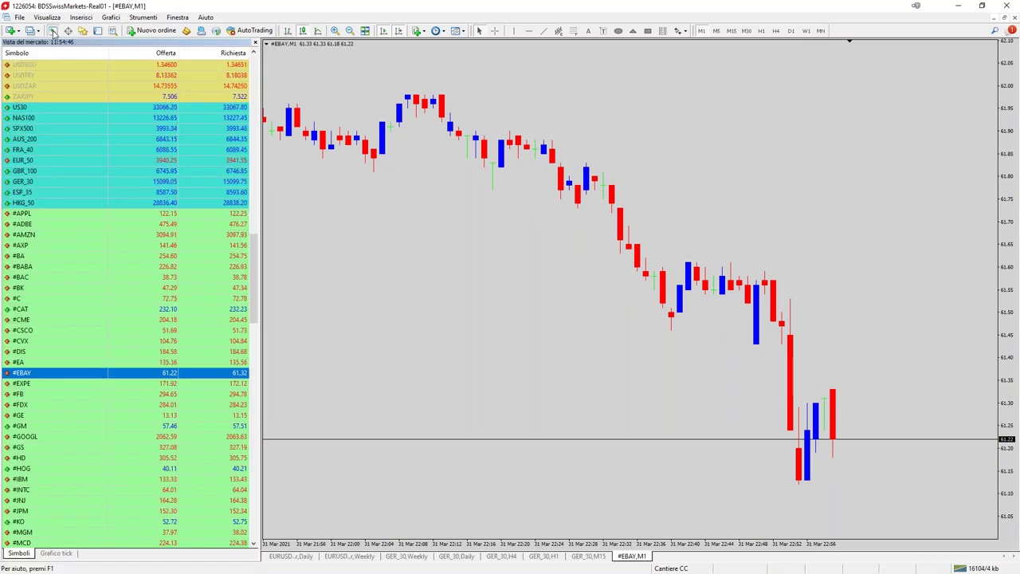
Hide all market watch symbols that are not in use by an open chart, and select #EBAY.
right_click(150, 288)
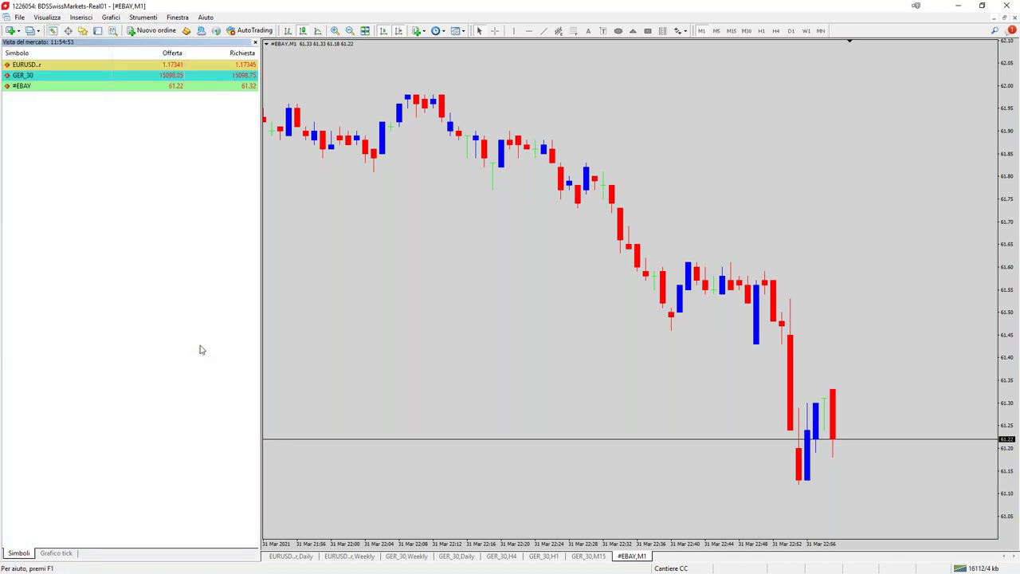
click(44, 78)
click(53, 87)
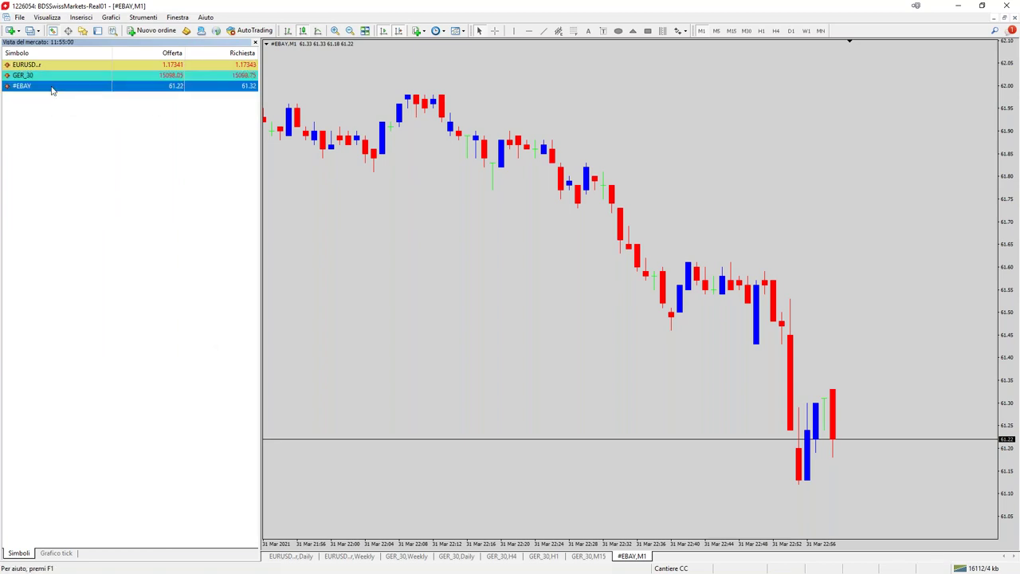
View the open EURUSD daily and GER_30 H4 charts, and return to the #EBAY M1 chart.
click(303, 556)
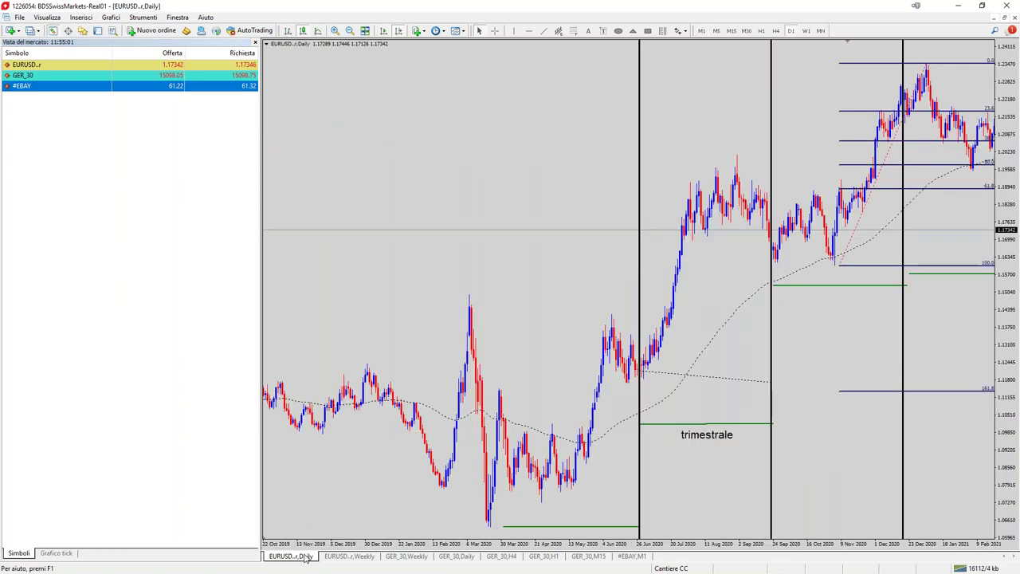
click(502, 556)
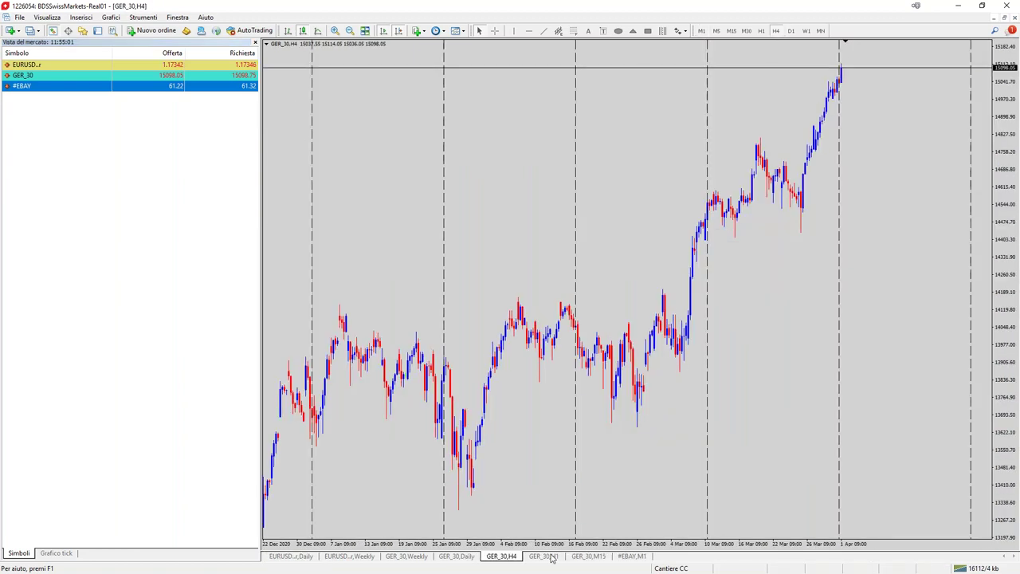
click(631, 556)
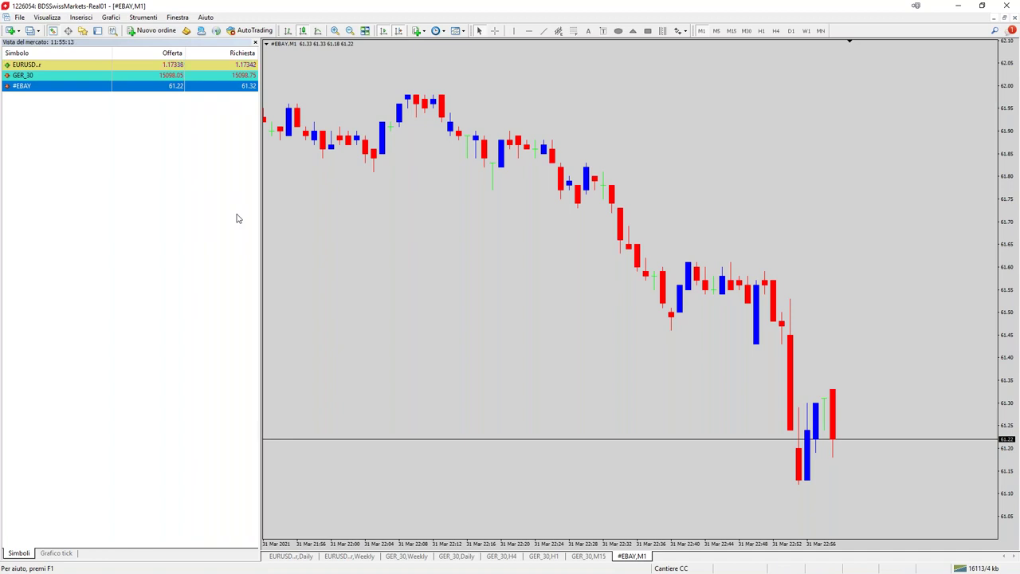
Show all of the broker's available symbols in the market watch and look at the end of the list.
right_click(130, 159)
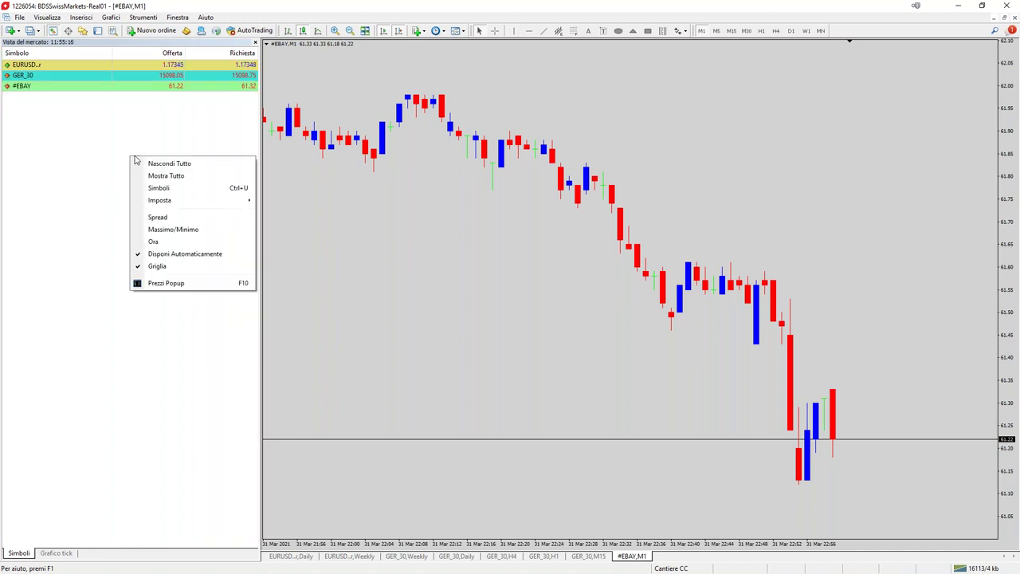
click(165, 180)
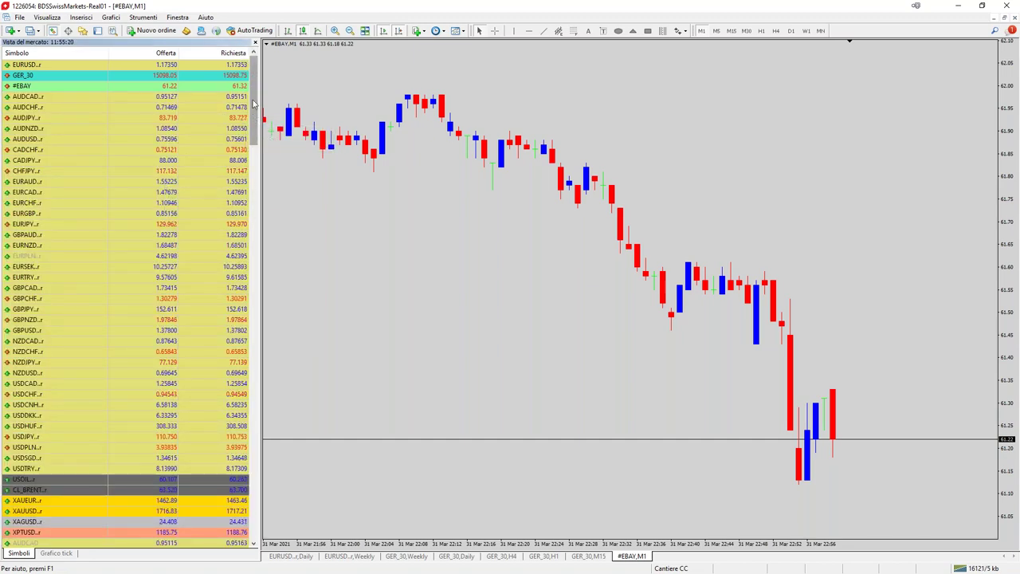
drag(253, 105, 269, 508)
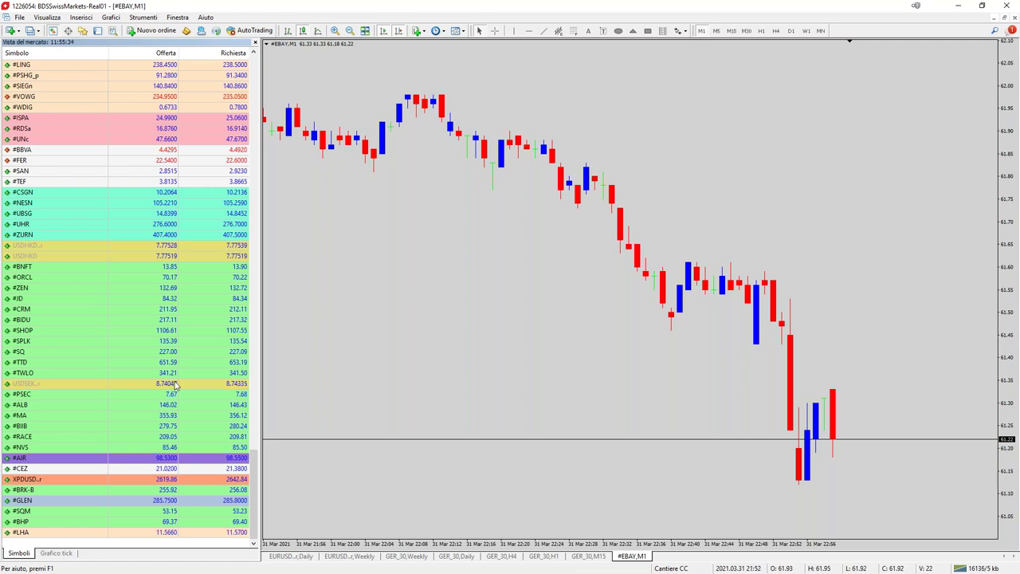
mouse_move(213, 435)
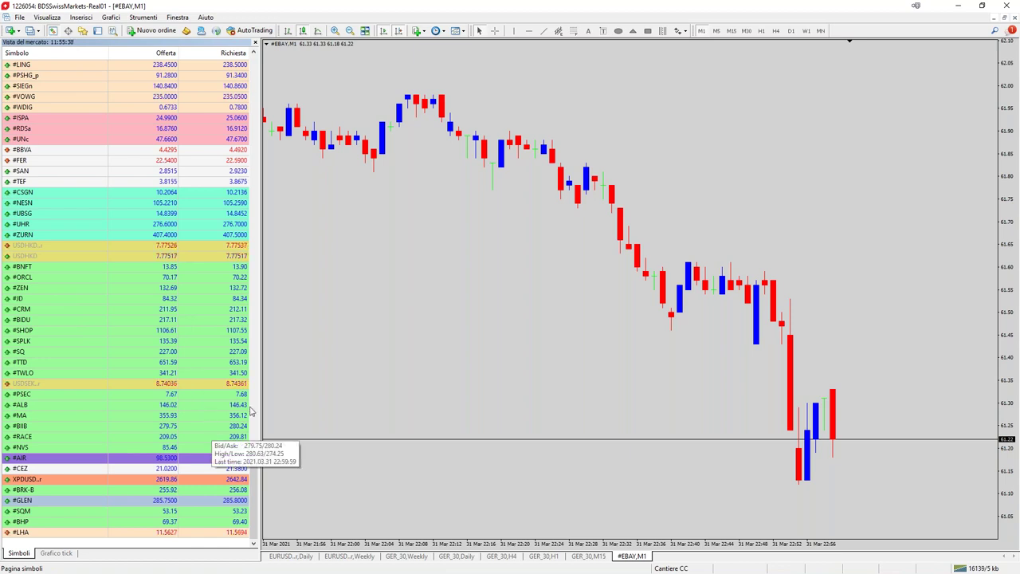
mouse_move(244, 234)
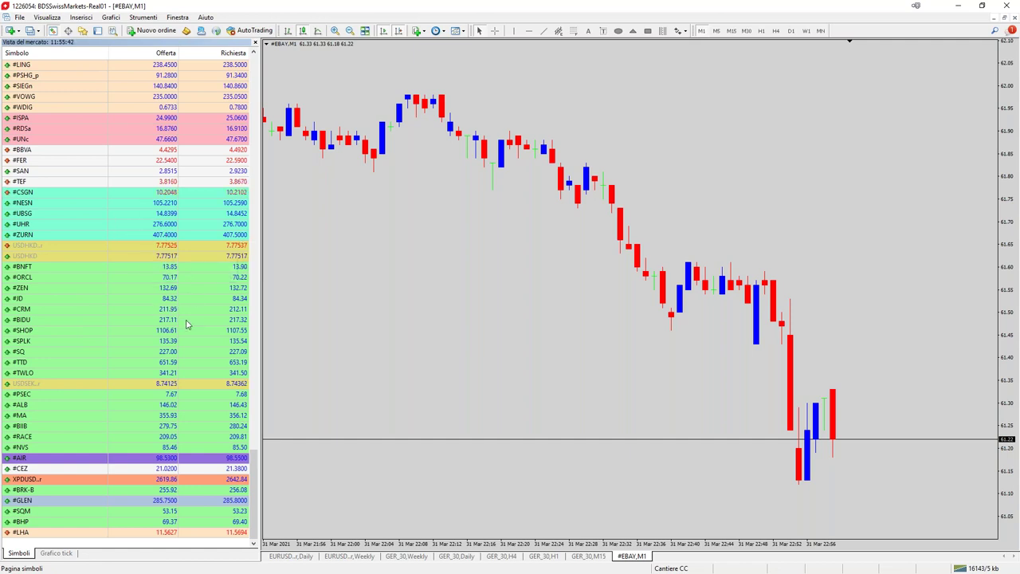
mouse_move(189, 348)
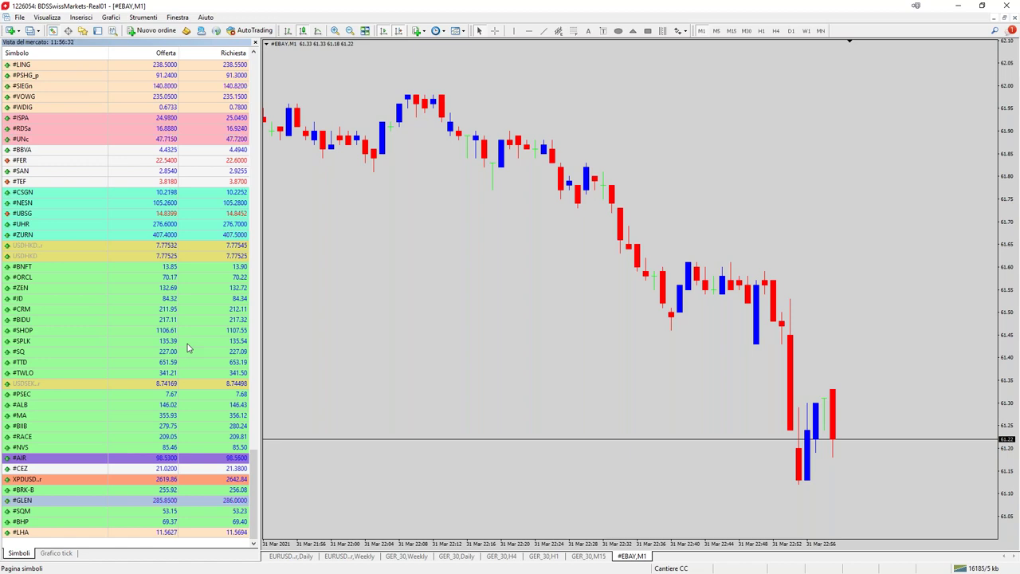
mouse_move(184, 308)
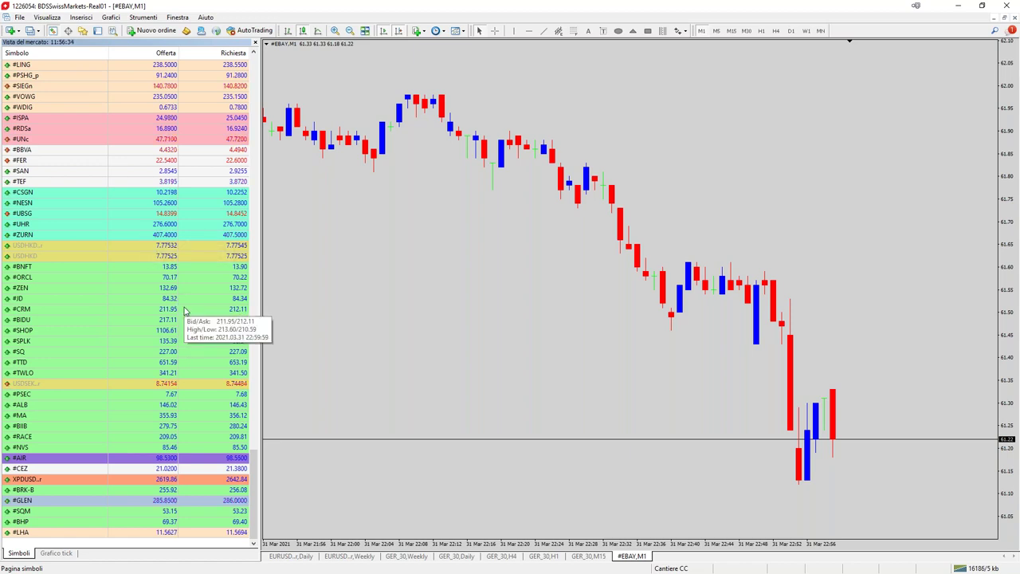
Apply the show-all option to the market watch once more, starting from the #CRM symbol.
right_click(184, 310)
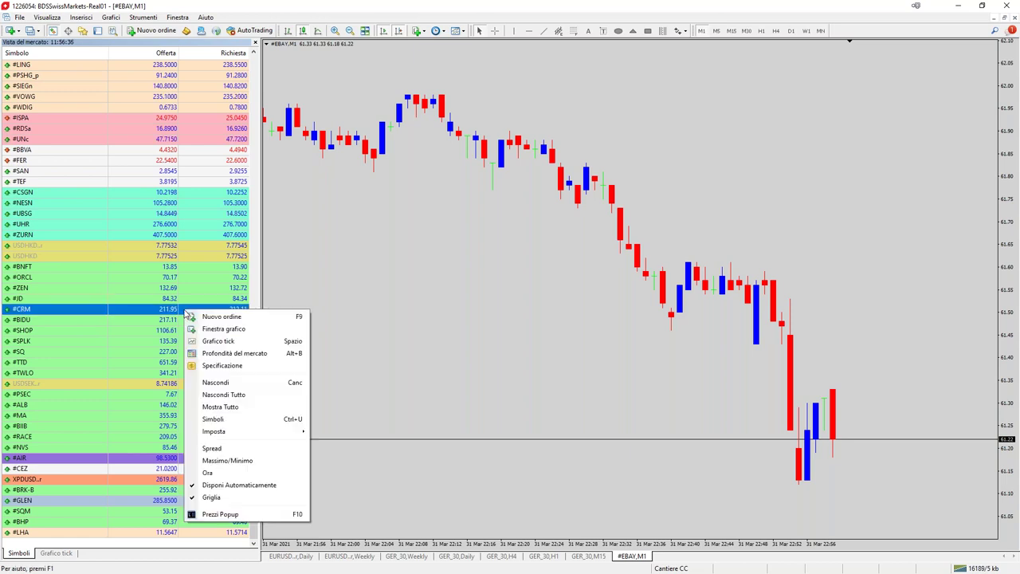
click(211, 408)
mouse_move(172, 257)
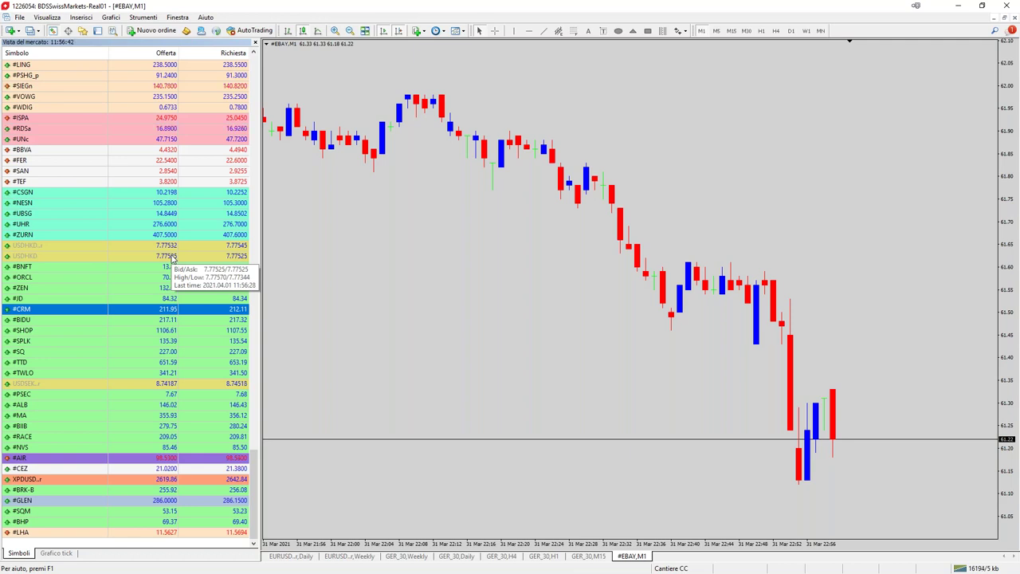
Examine the colour-coded symbol groups in the market watch, from #SAN, #TEF and #CSGN back to the US stocks and indices.
click(58, 173)
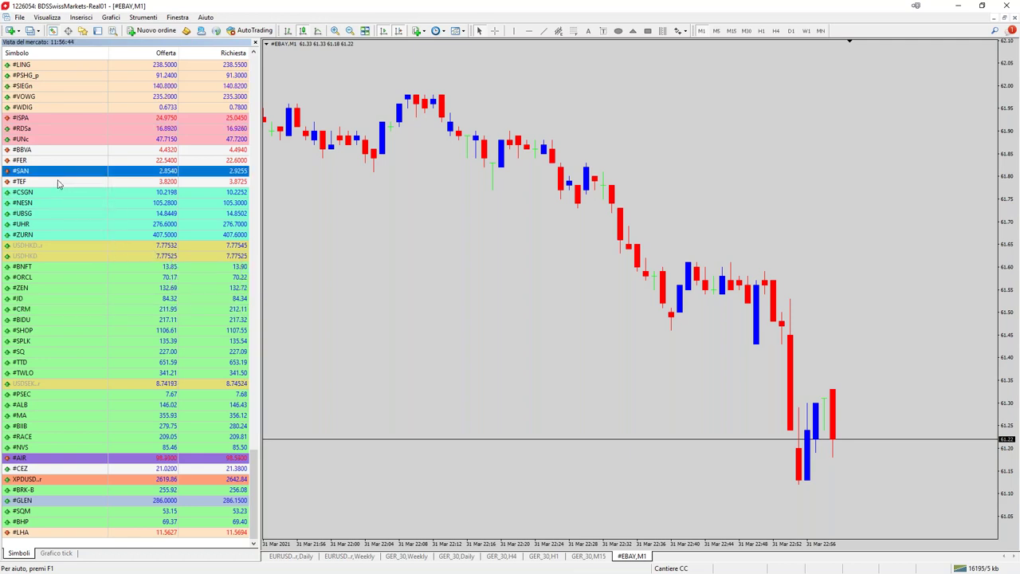
click(60, 181)
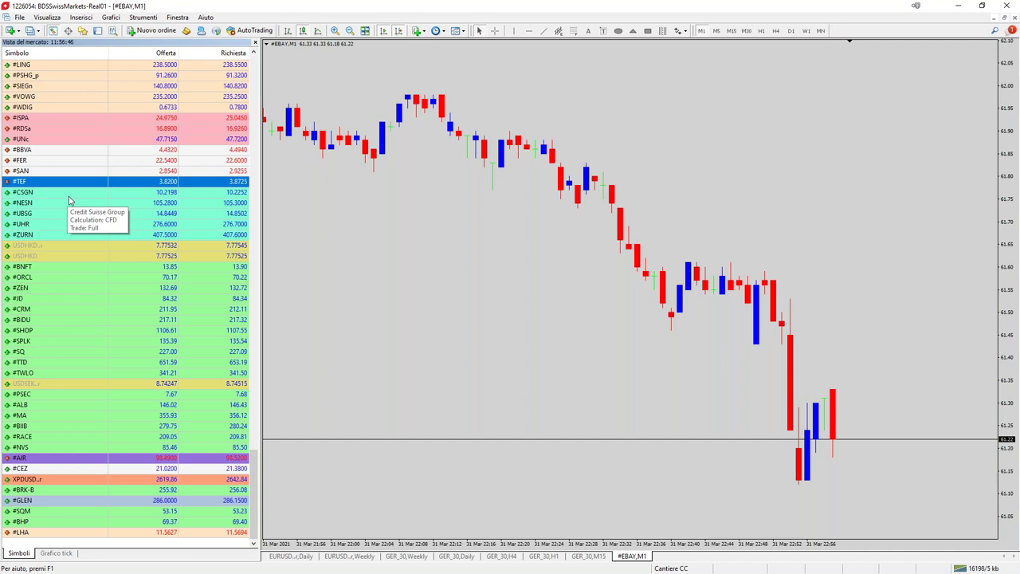
click(68, 196)
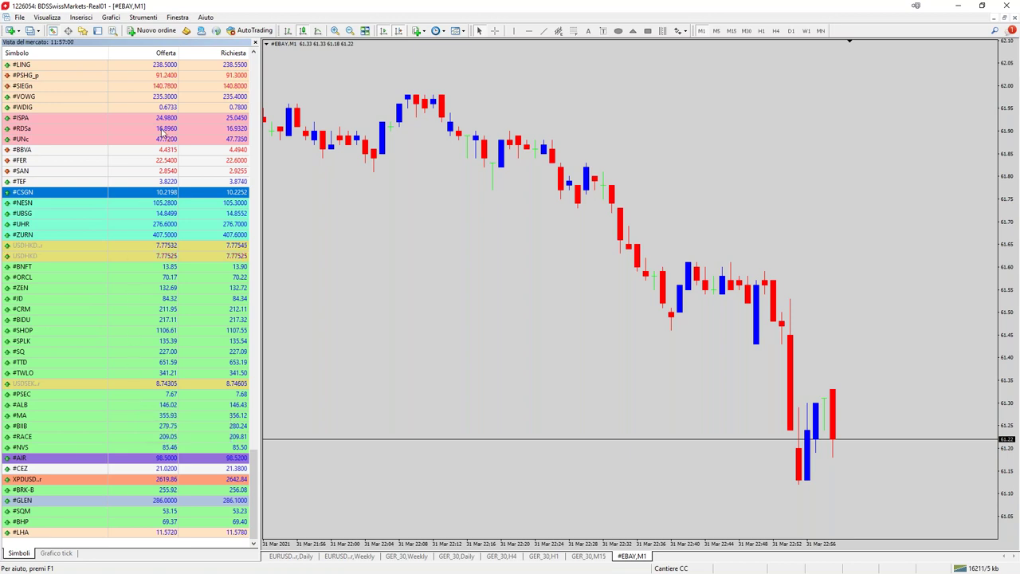
scroll(100, 390, up, 3)
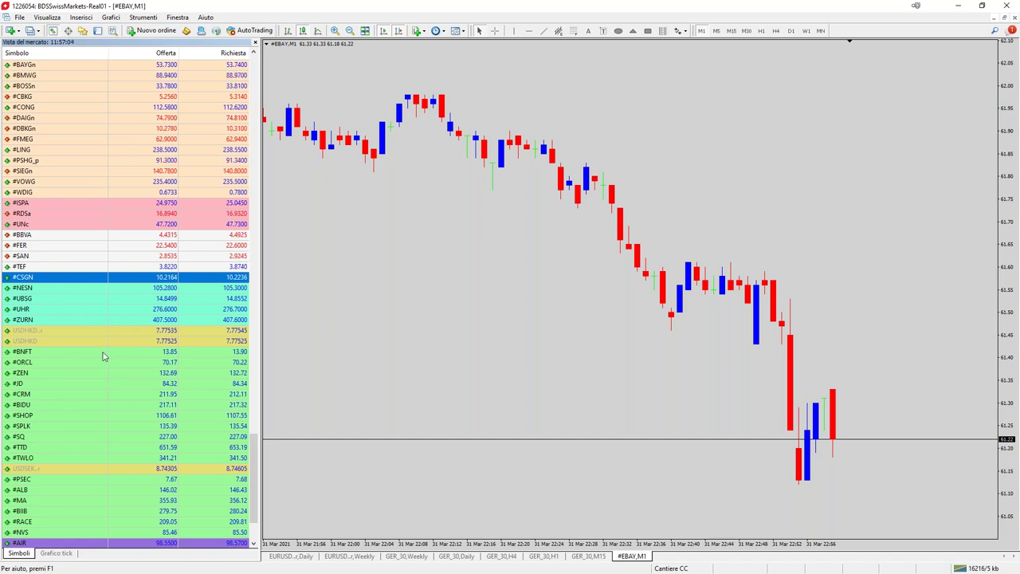
scroll(103, 382, down, 3)
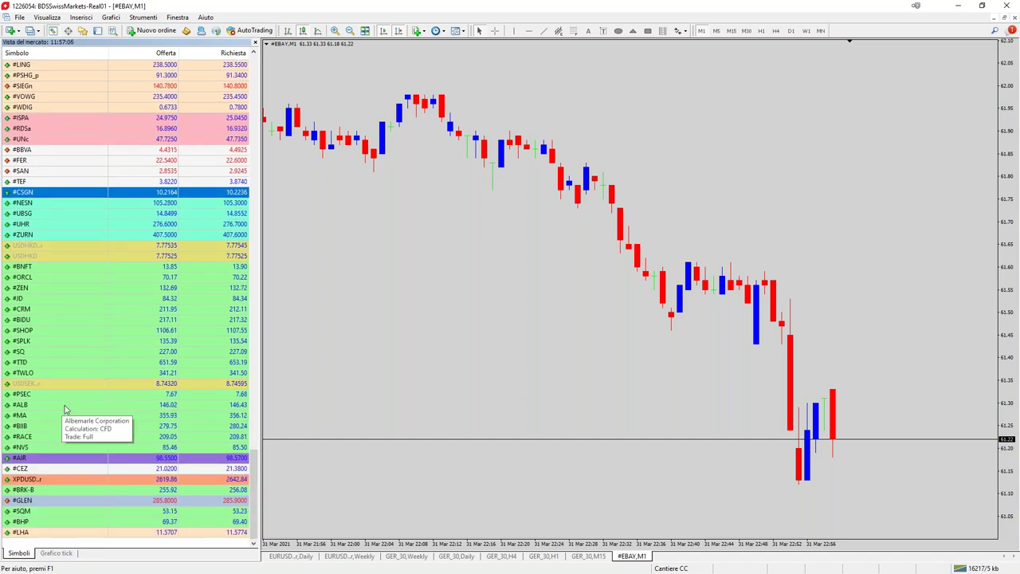
scroll(65, 409, up, 7)
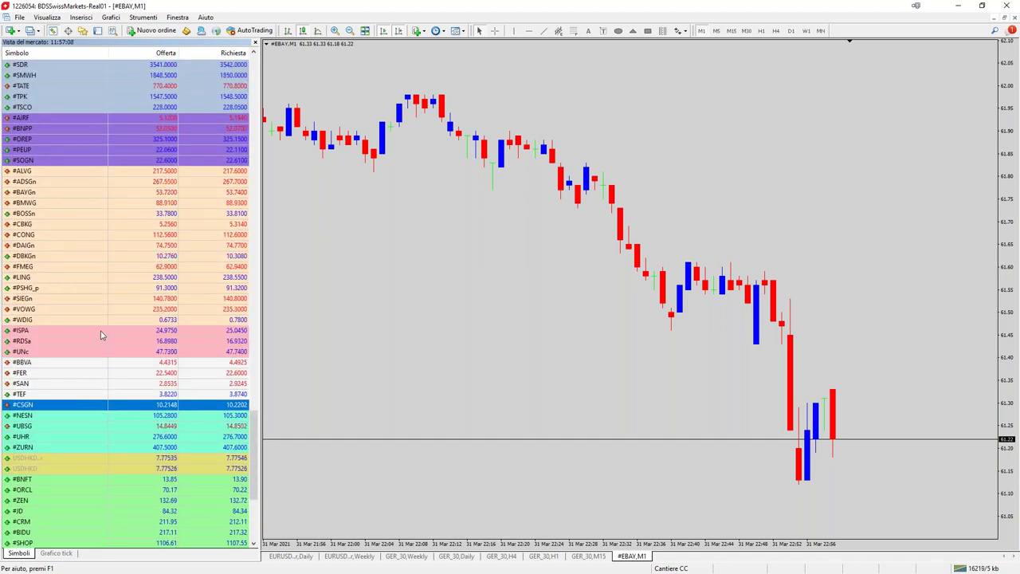
scroll(100, 335, up, 11)
scroll(101, 335, up, 9)
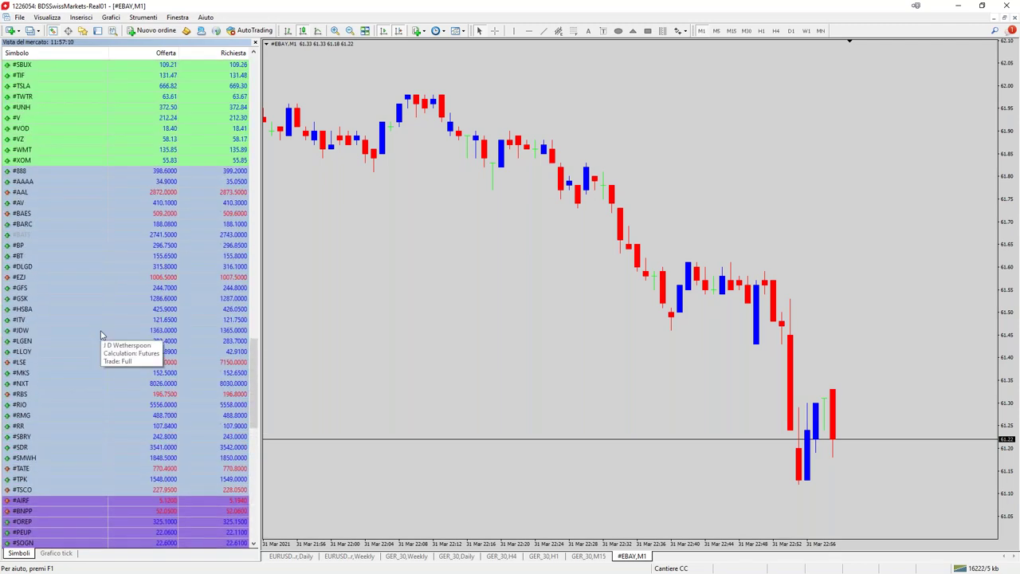
scroll(100, 335, up, 8)
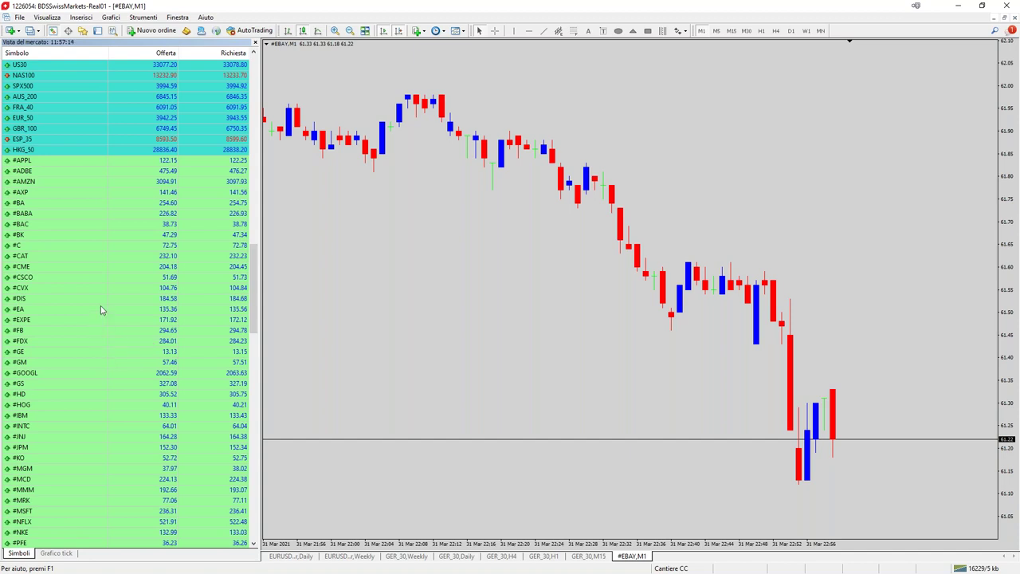
scroll(118, 309, up, 6)
scroll(112, 327, down, 2)
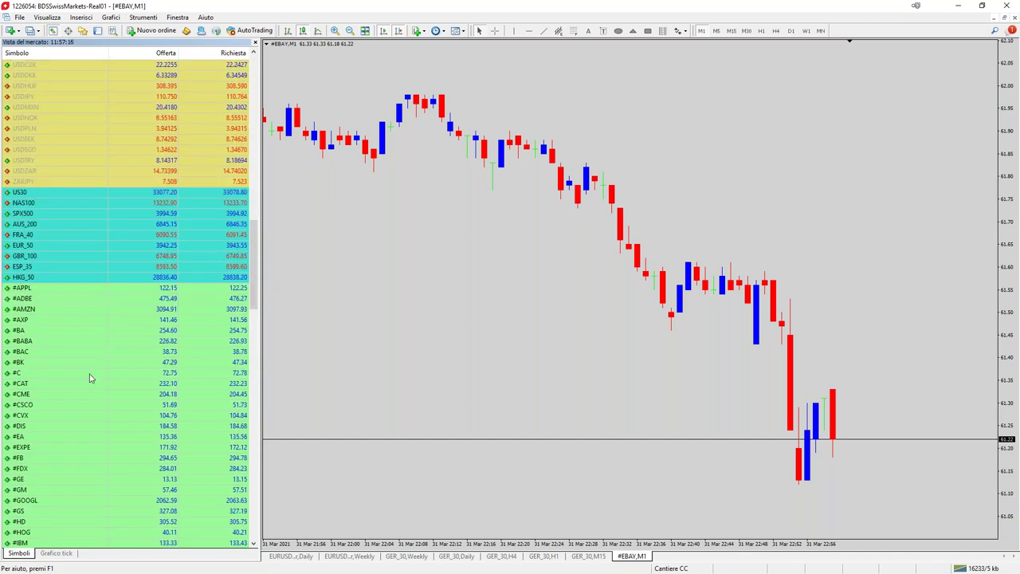
Look through the US stocks in the market watch as far as #XOM and select the #JPM symbol.
scroll(73, 423, down, 2)
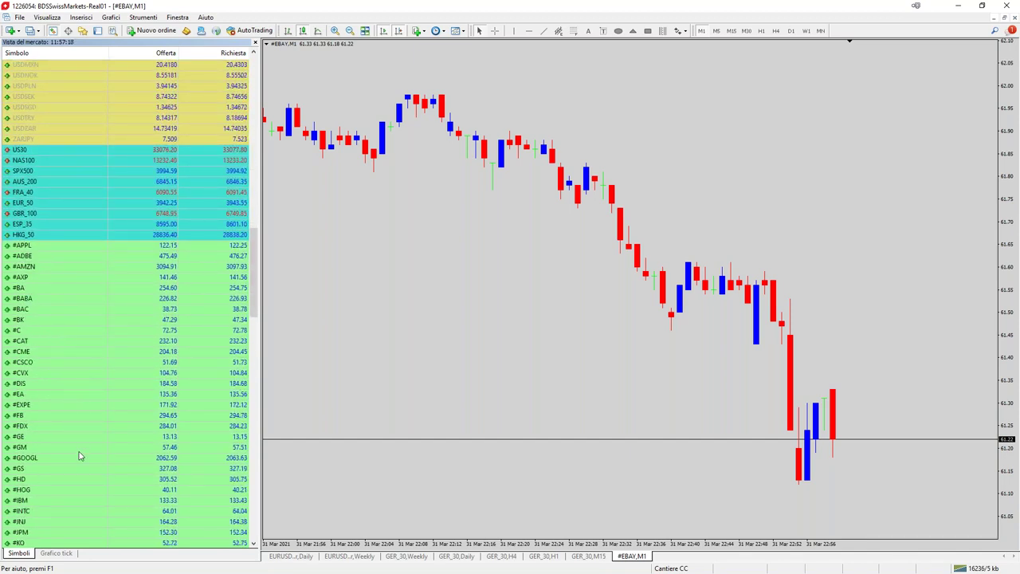
scroll(84, 458, down, 1)
scroll(83, 458, down, 7)
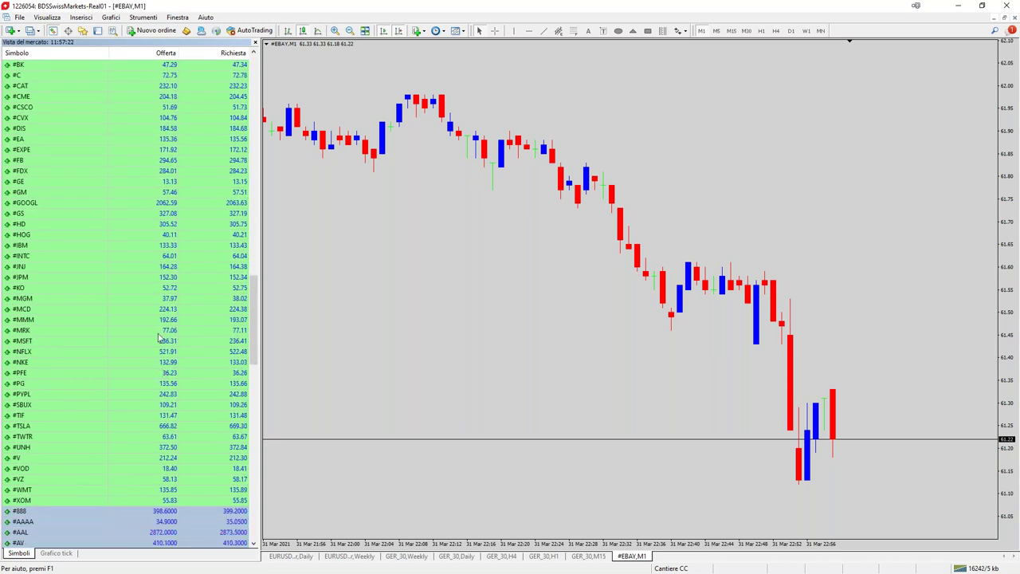
click(99, 279)
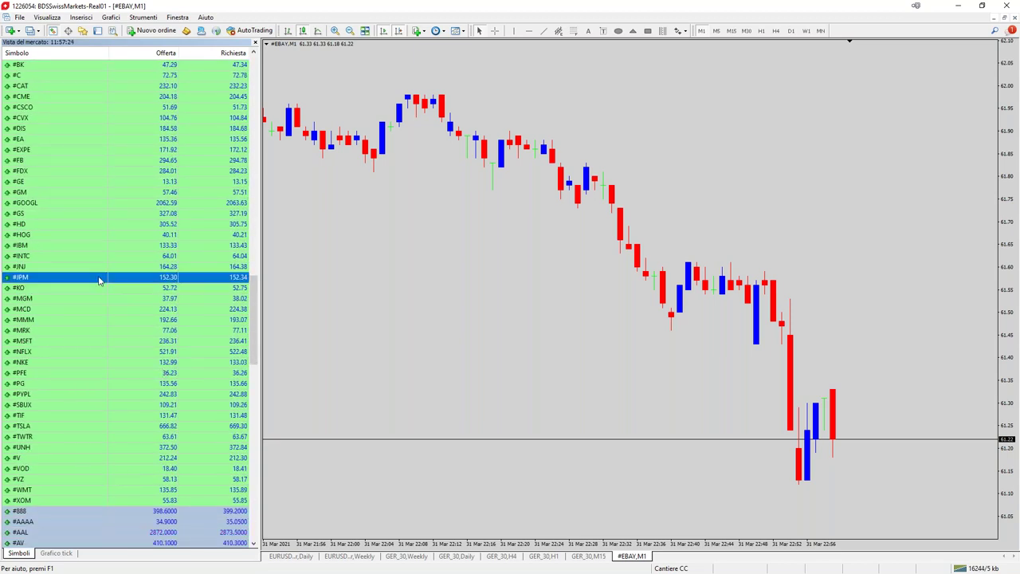
Jump through the market watch symbols beginning with E, from EURAUD..r through EURJPY..r, EURAUD and EURHUF to ESP_35.
key(Home)
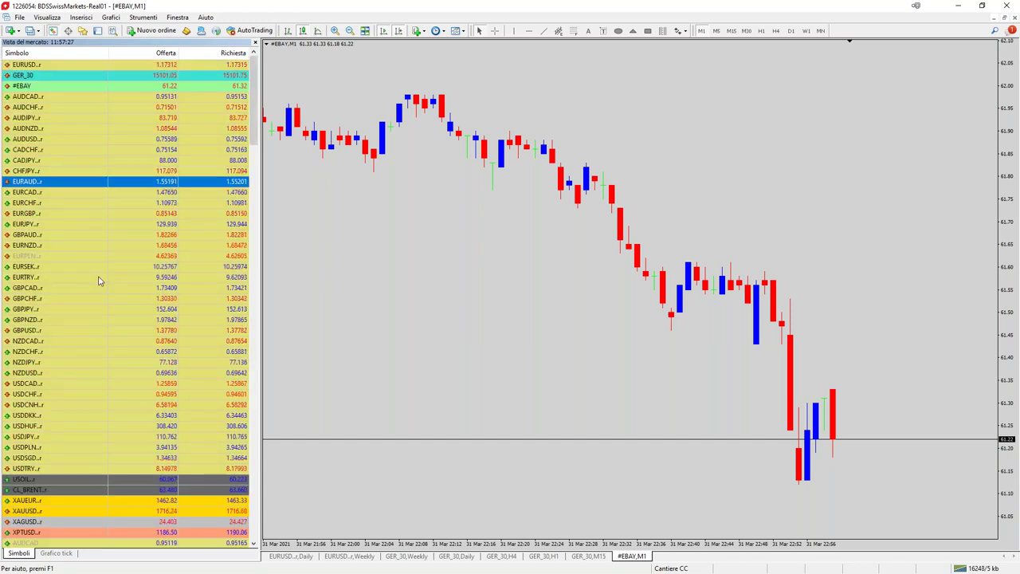
key(Down)
key(Down)
key(Down)
key(Down)
key(Down)
key(Down)
key(Down)
key(Down)
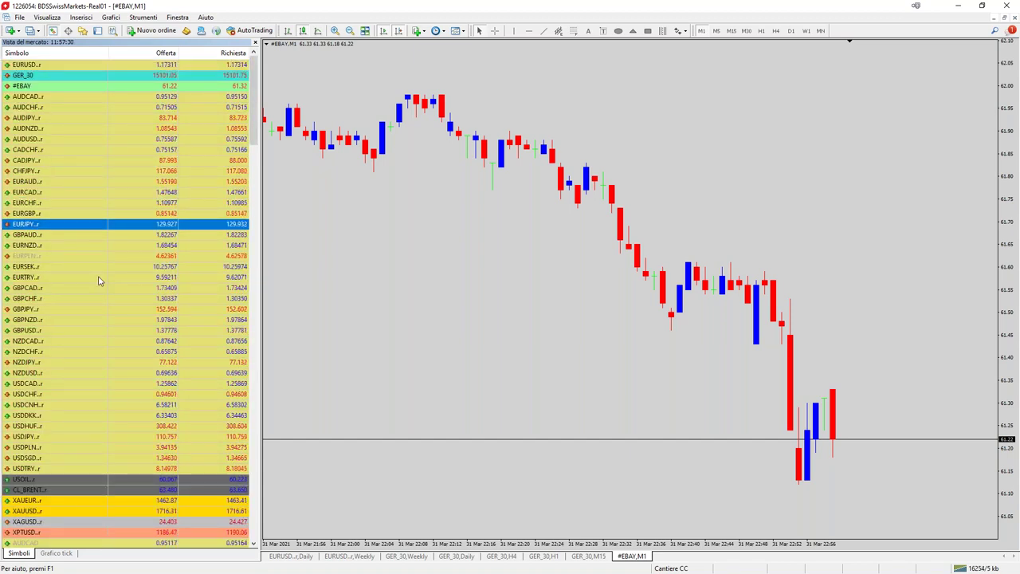
key(Page_Up)
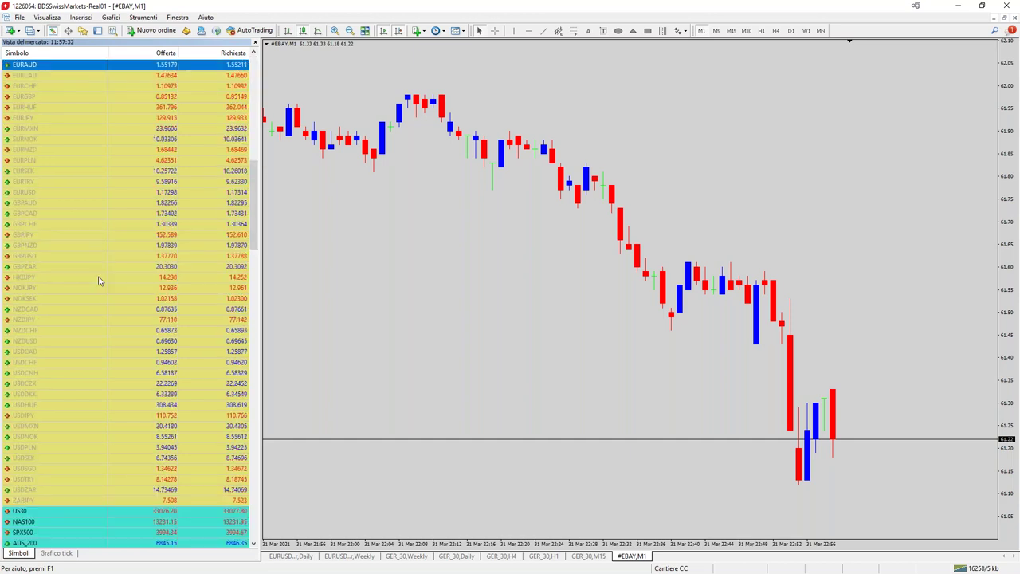
key(Down)
key(Down)
key(Down)
key(Down)
key(Down)
key(Down)
key(Down)
key(Down)
key(Down)
key(Down)
key(Down)
key(Down)
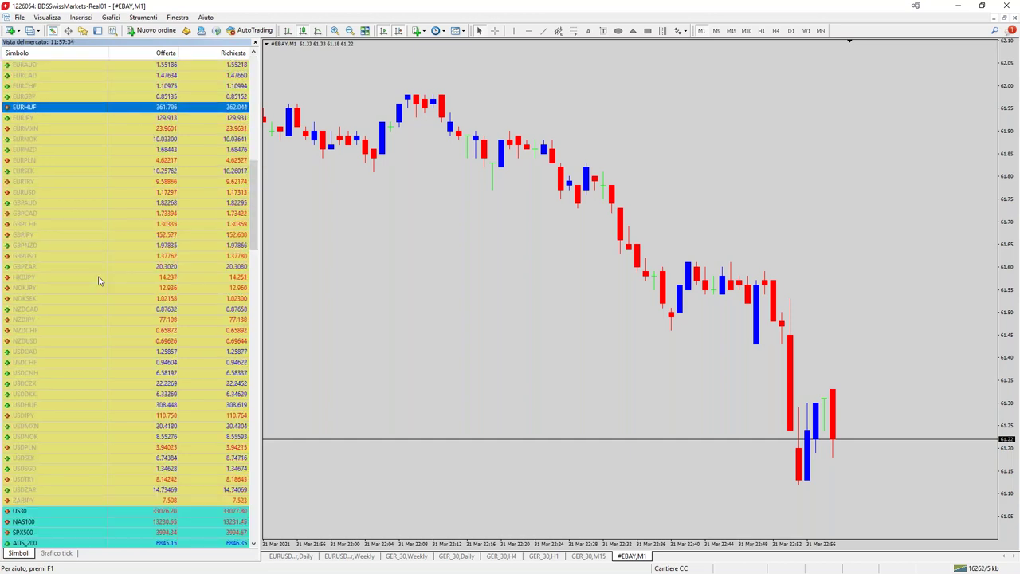
key(Page_Down)
key(Down)
key(Down)
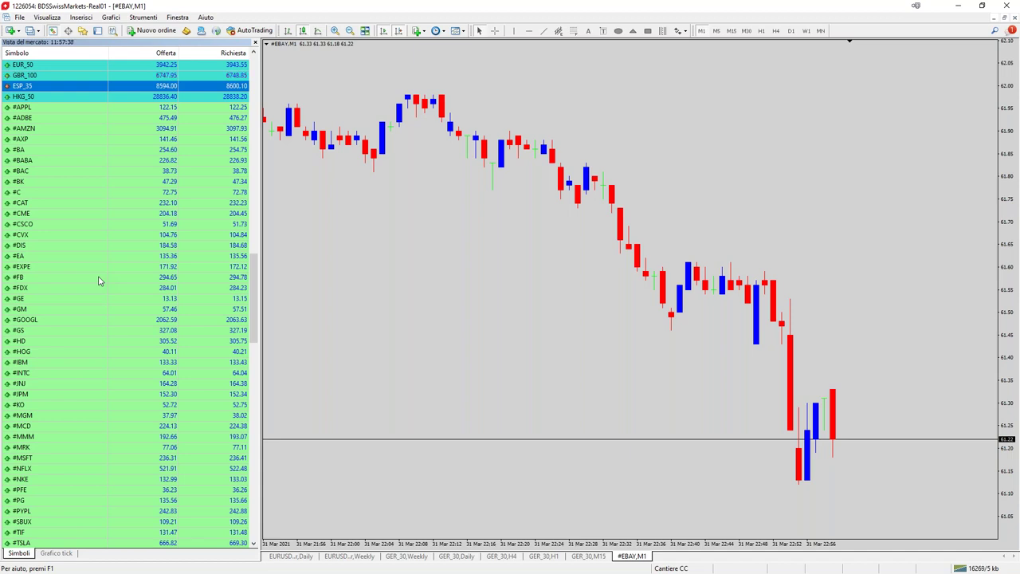
Cycle through the symbols beginning with E once more, from EURUSD..r at the start of the list to ESP_35.
key(Home)
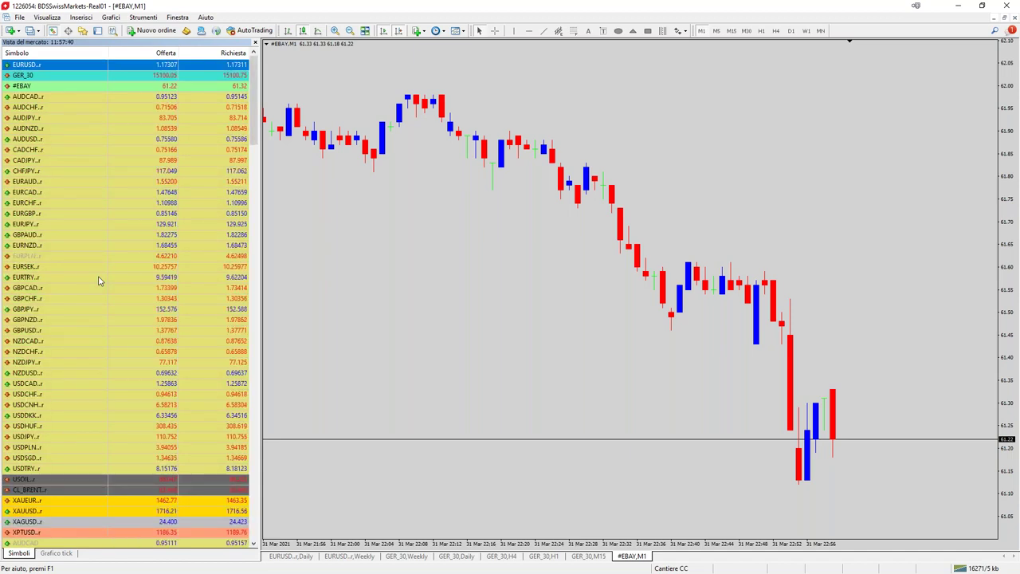
key(Down)
key(Down)
key(Down)
key(Down)
key(Down)
key(Down)
key(Down)
key(Down)
key(Down)
key(Down)
key(Down)
key(Down)
key(Down)
key(Down)
key(Down)
key(Down)
key(Down)
key(Down)
key(Down)
key(Down)
key(e)
key(Down)
key(Down)
key(Down)
key(Down)
key(Down)
key(Down)
key(Down)
key(Down)
key(Down)
key(Down)
key(Down)
key(Down)
key(e)
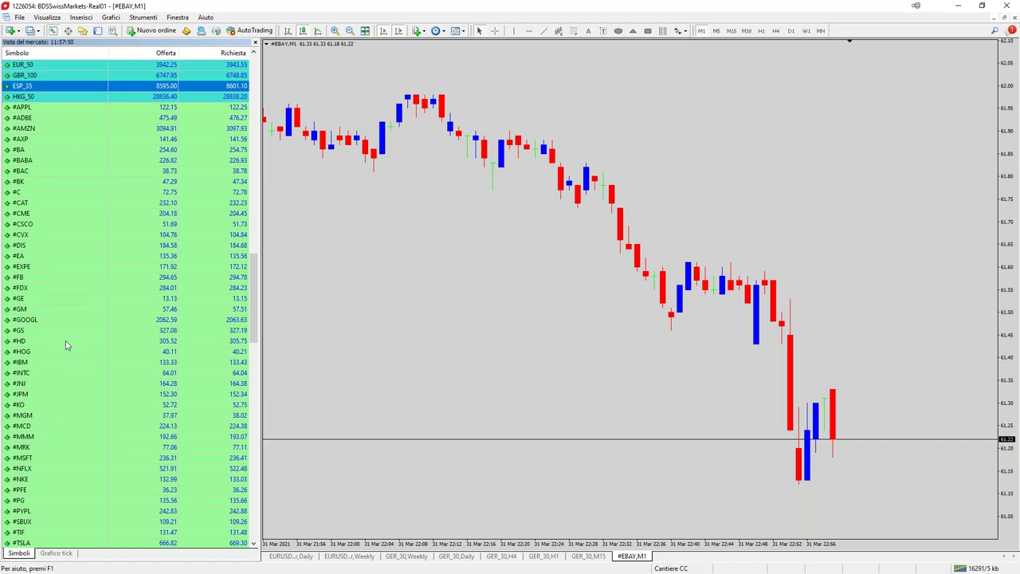
Select #ADBE and examine the colour-coded stock groups from the indices down to #AIR and #CEZ.
scroll(67, 346, up, 5)
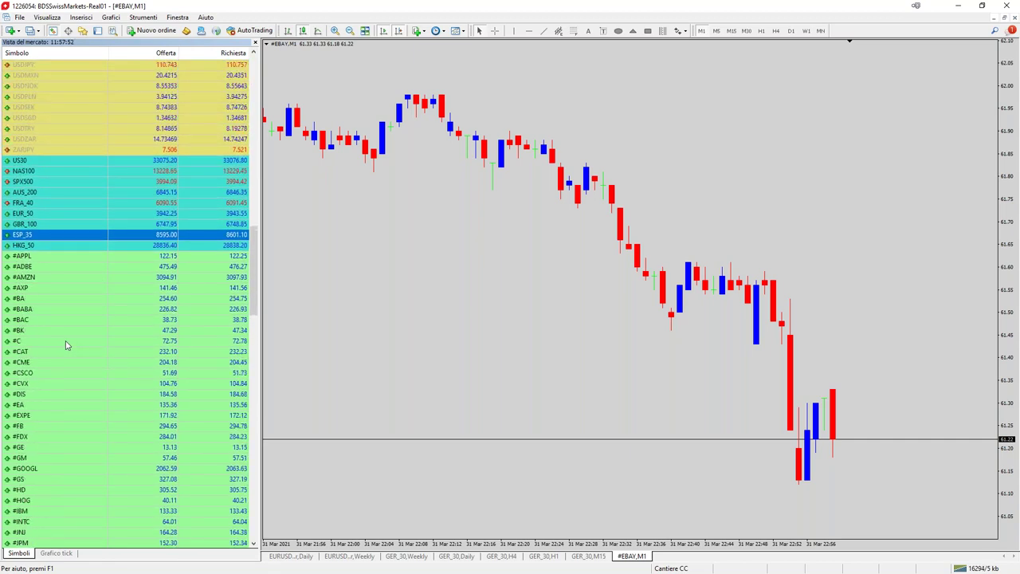
click(34, 267)
scroll(69, 319, down, 3)
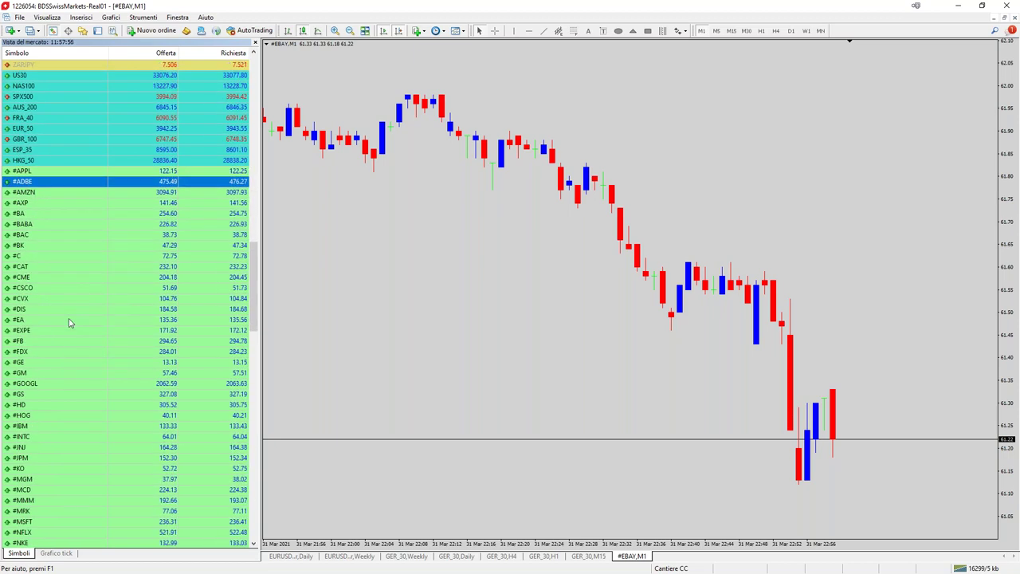
scroll(68, 322, down, 8)
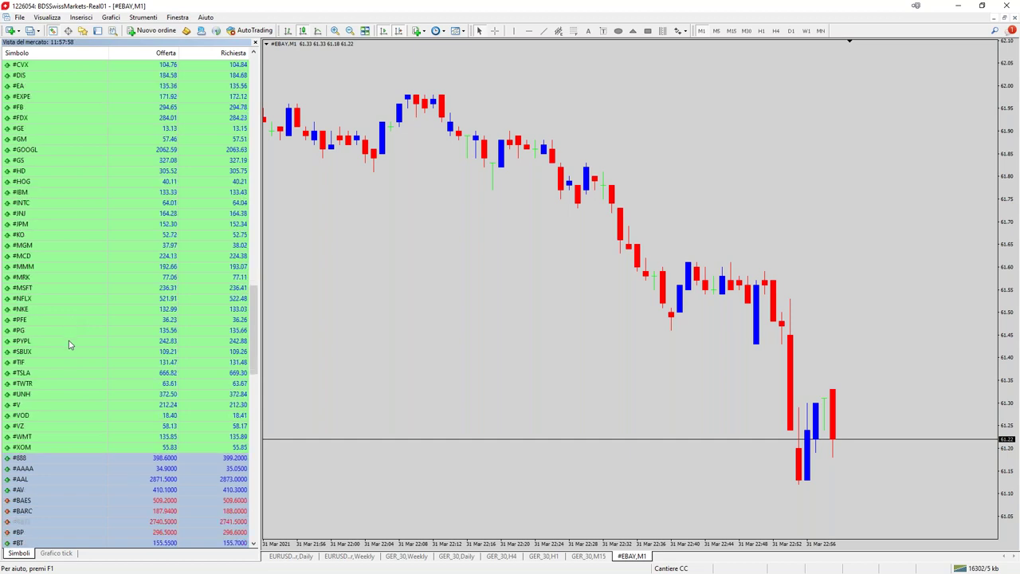
scroll(65, 377, down, 12)
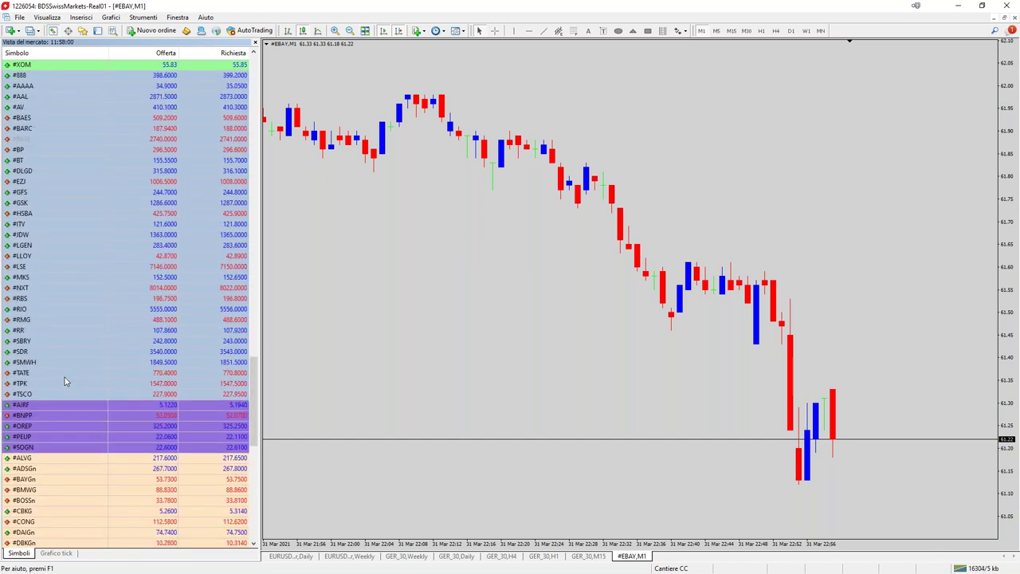
scroll(65, 377, down, 3)
scroll(65, 382, down, 3)
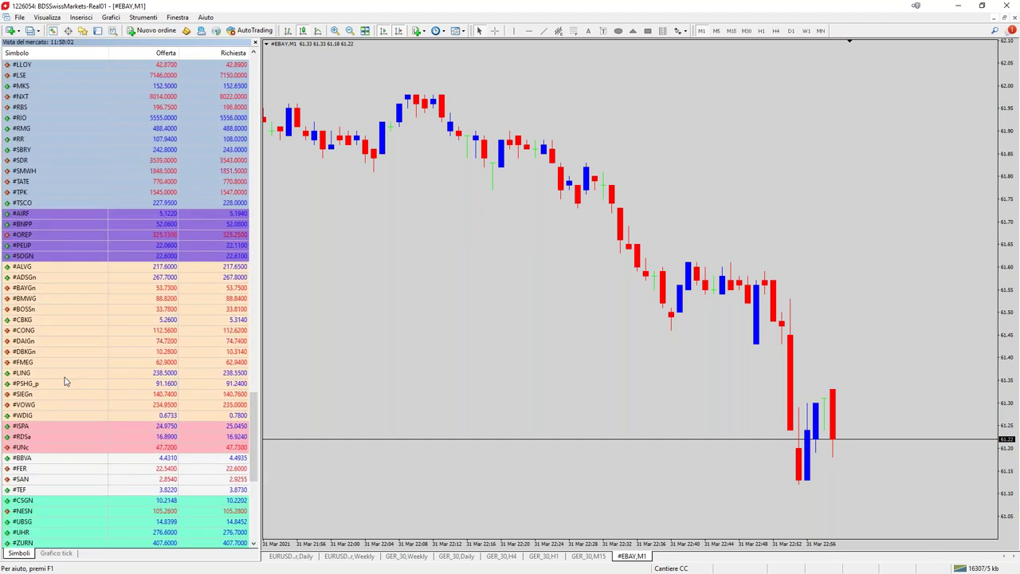
scroll(66, 382, down, 7)
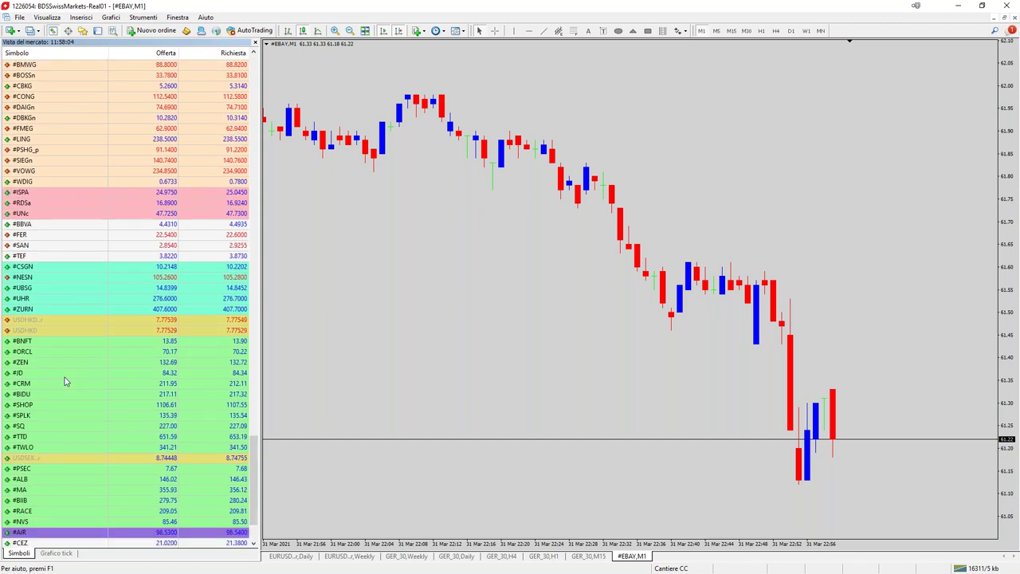
Select #BAYGn and review the stock, index and currency groups back to EURUSD..r at the start of the list.
scroll(65, 377, up, 1)
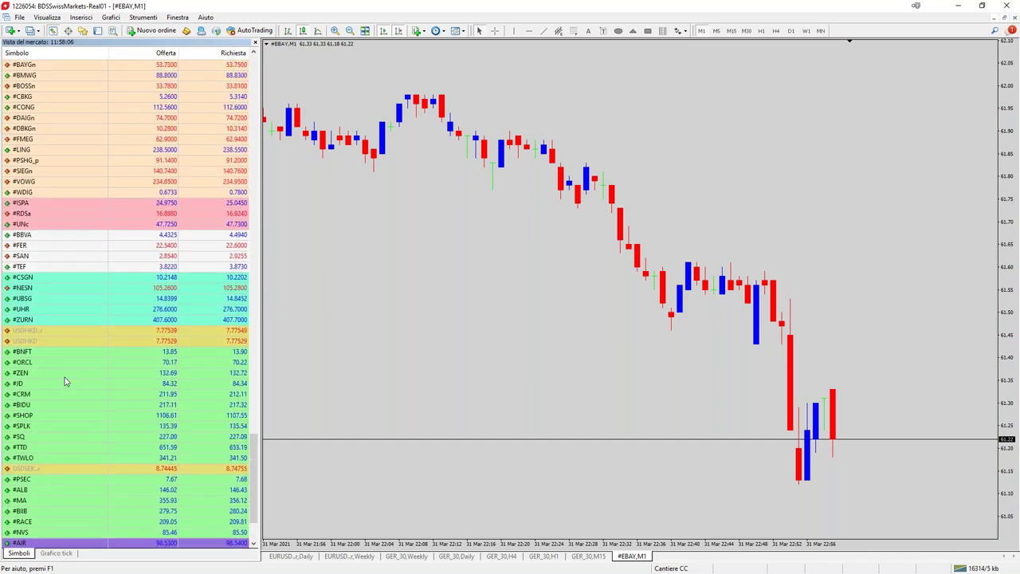
scroll(64, 377, up, 6)
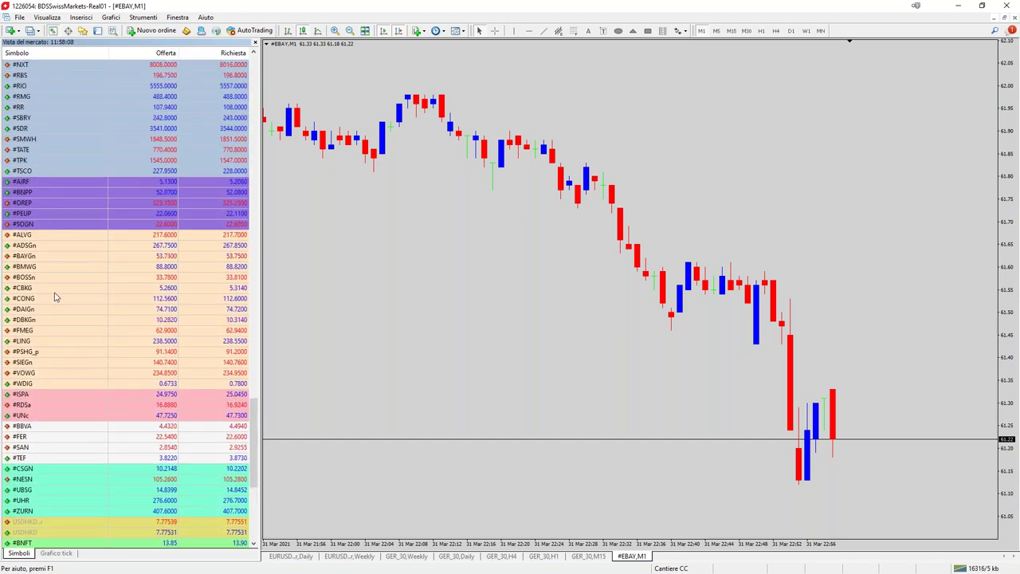
click(44, 257)
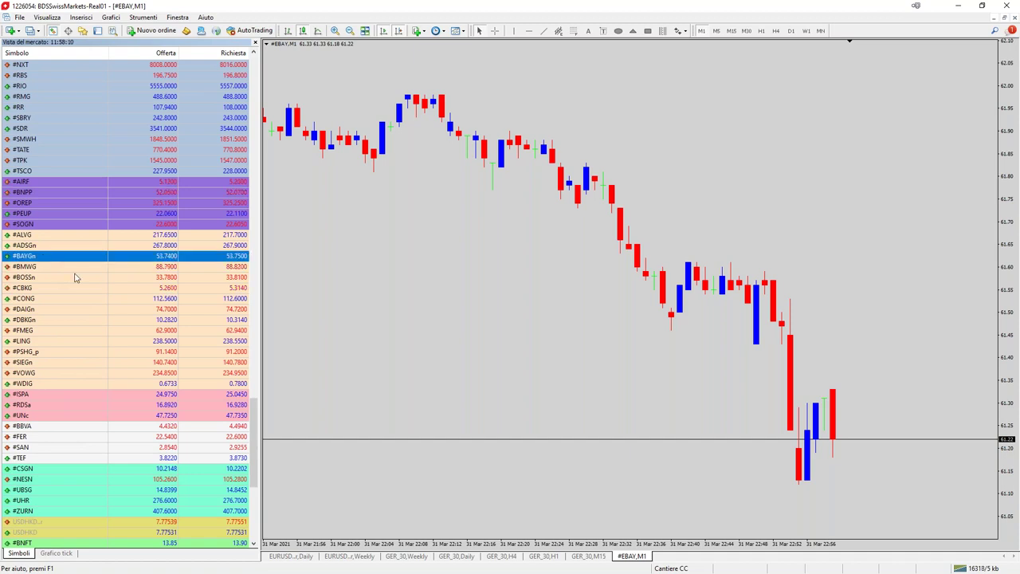
scroll(74, 277, up, 2)
scroll(76, 277, up, 1)
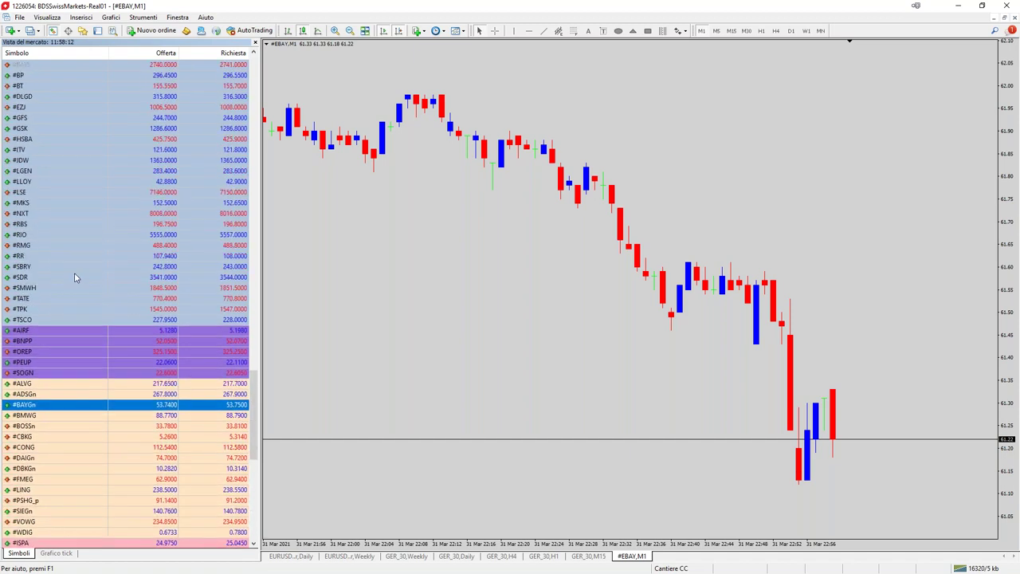
scroll(34, 348, up, 3)
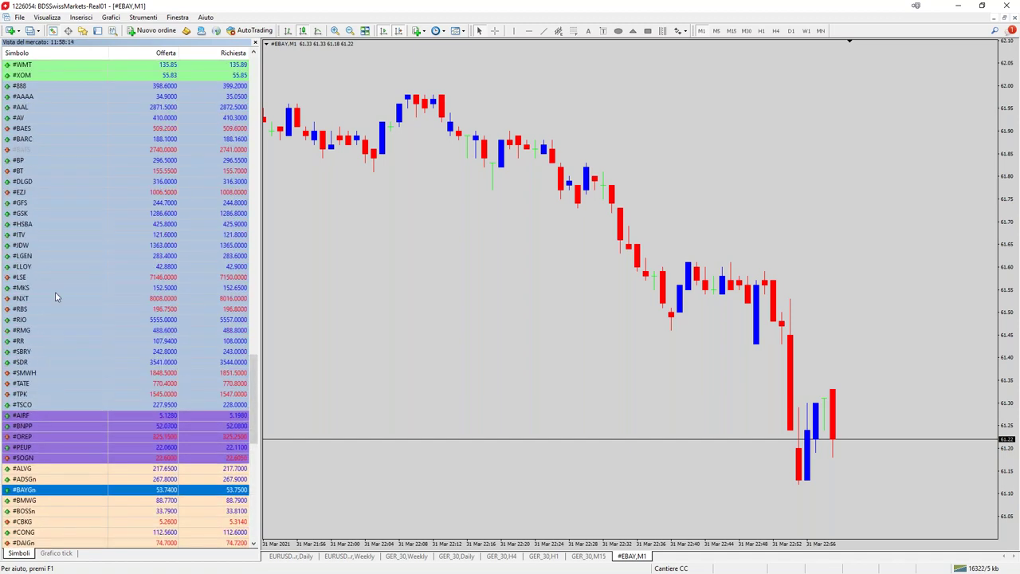
scroll(66, 229, up, 5)
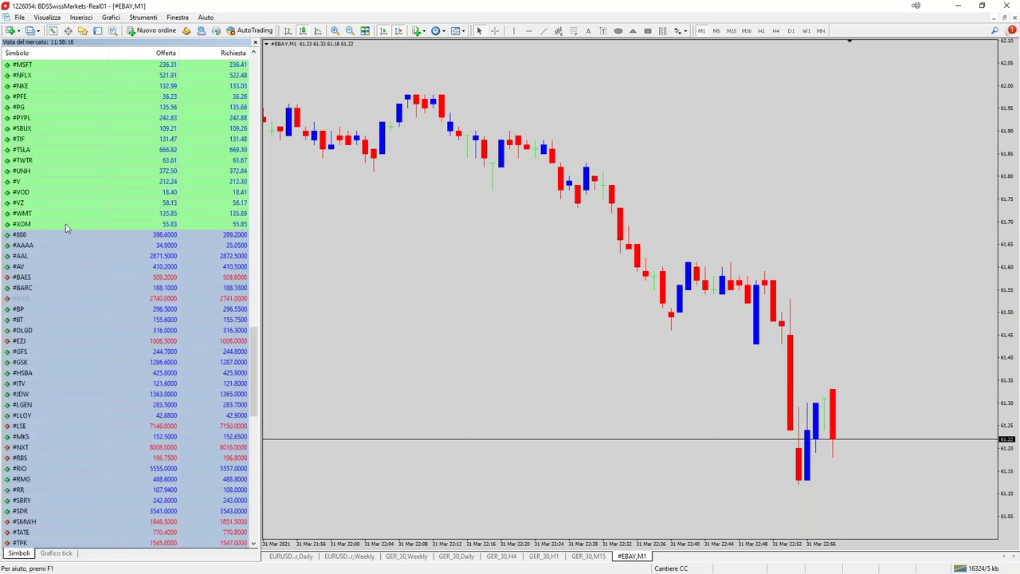
scroll(67, 229, up, 11)
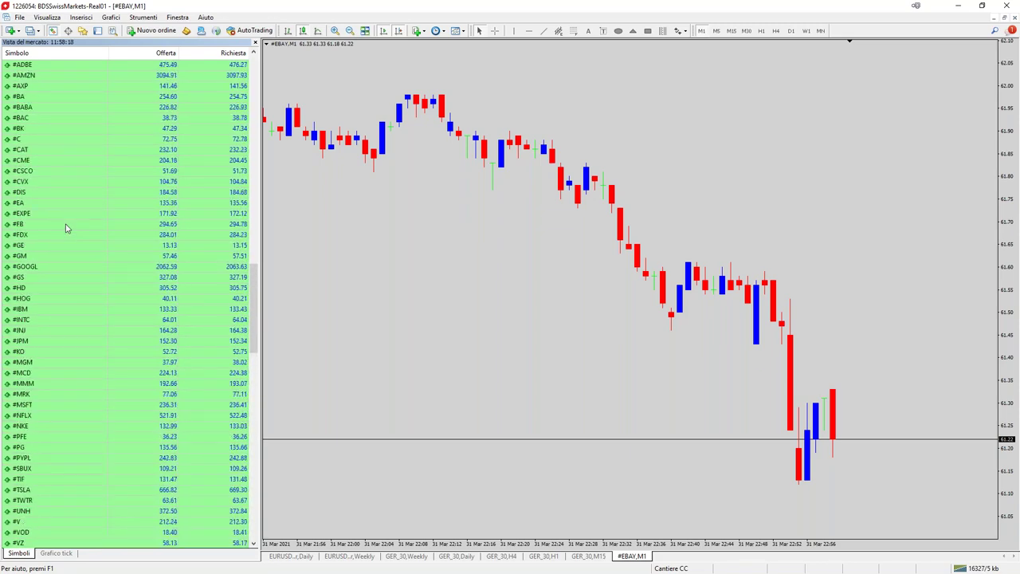
scroll(66, 229, up, 3)
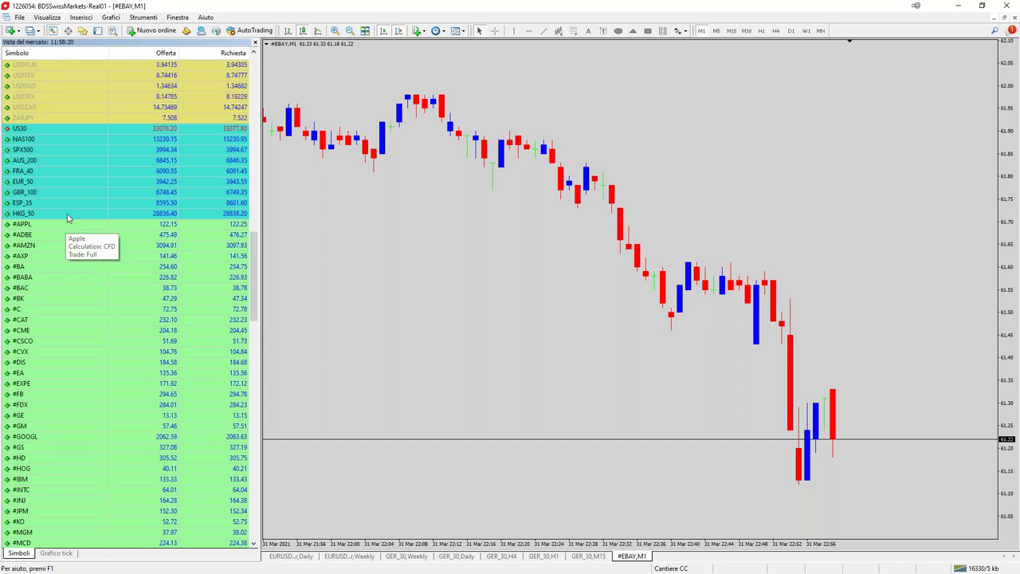
scroll(131, 220, up, 17)
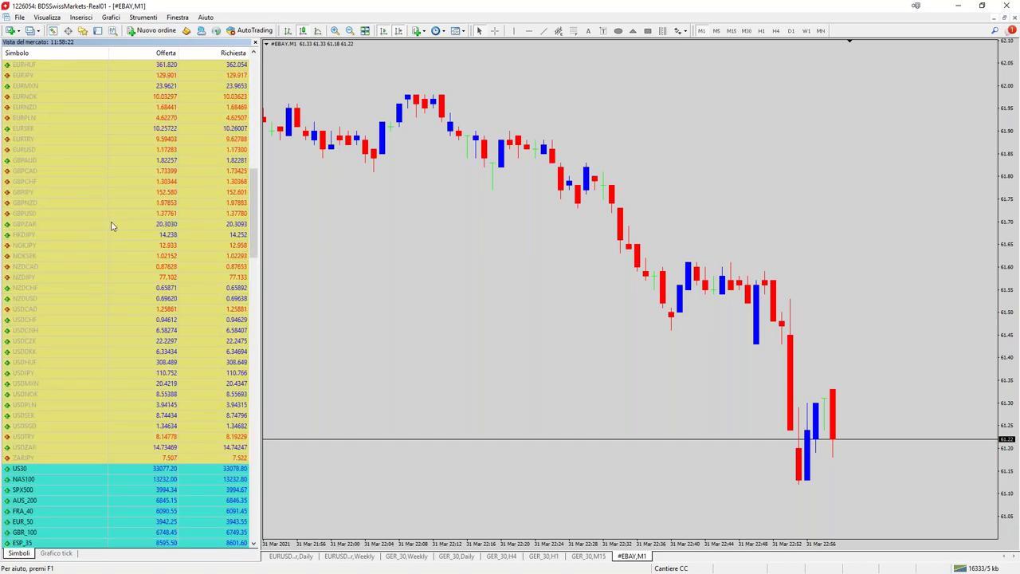
scroll(112, 226, up, 11)
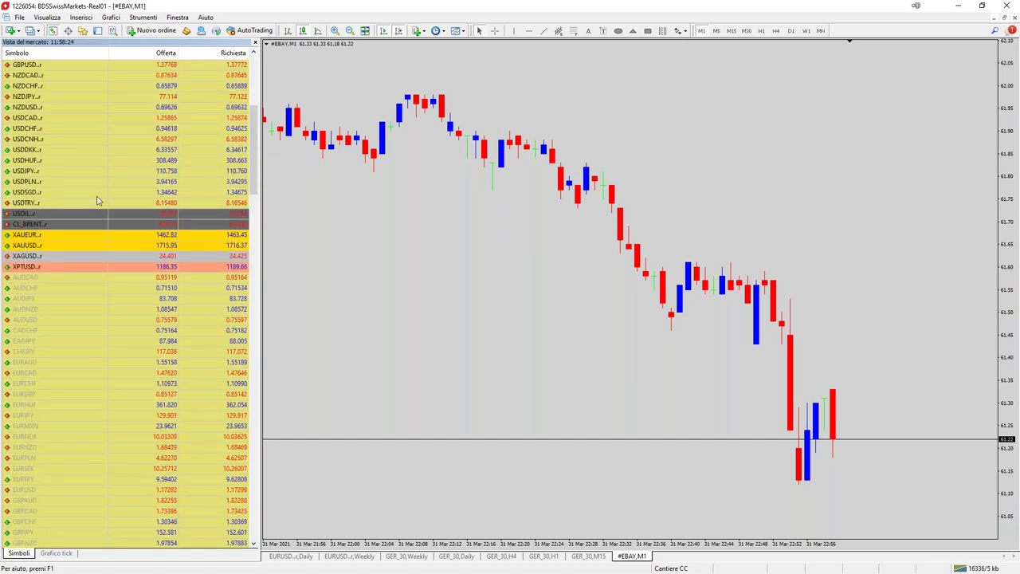
scroll(98, 200, up, 2)
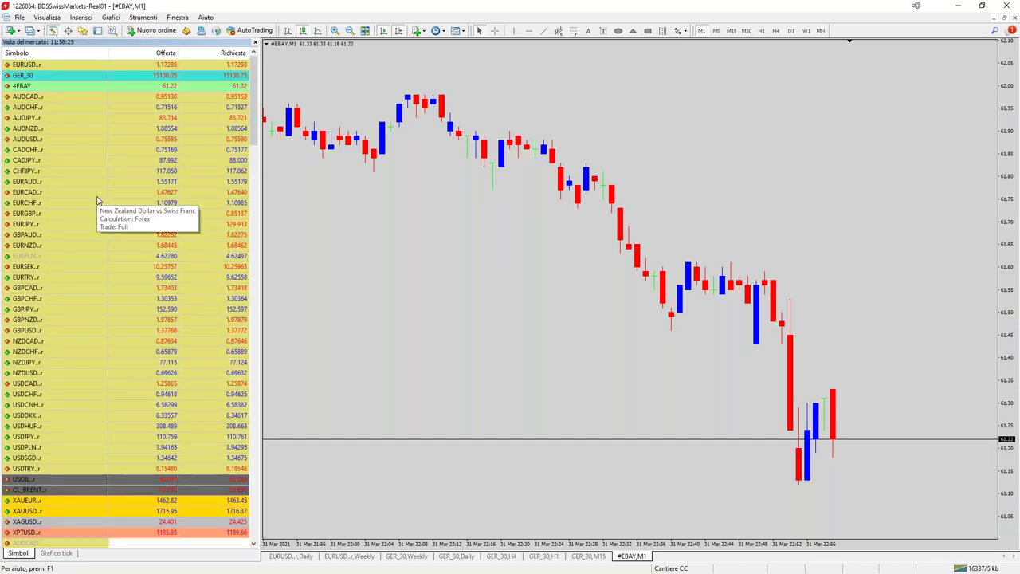
Open the contract specification of #EBAY, read its trading conditions and session hours, and close it.
click(34, 86)
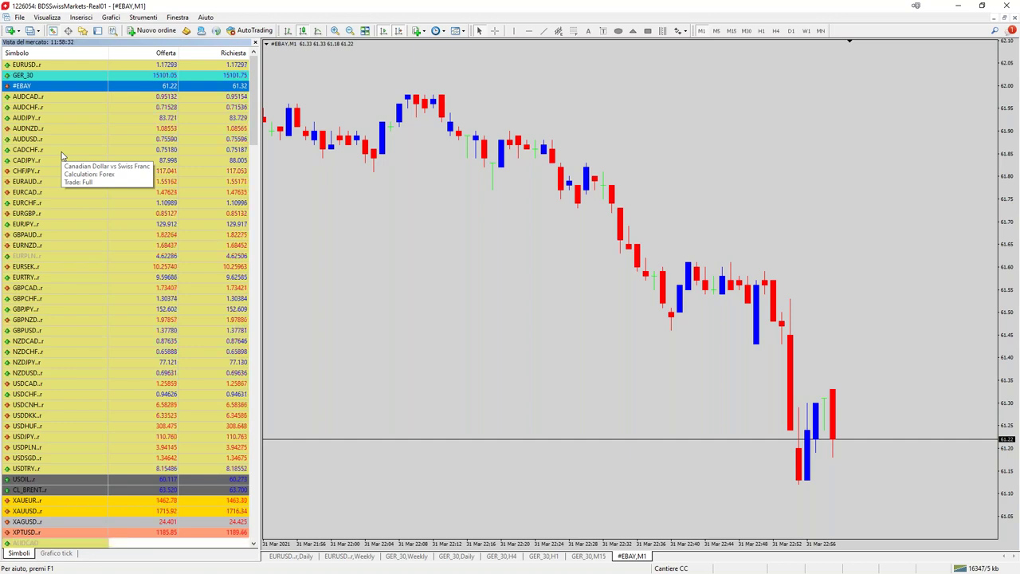
right_click(45, 86)
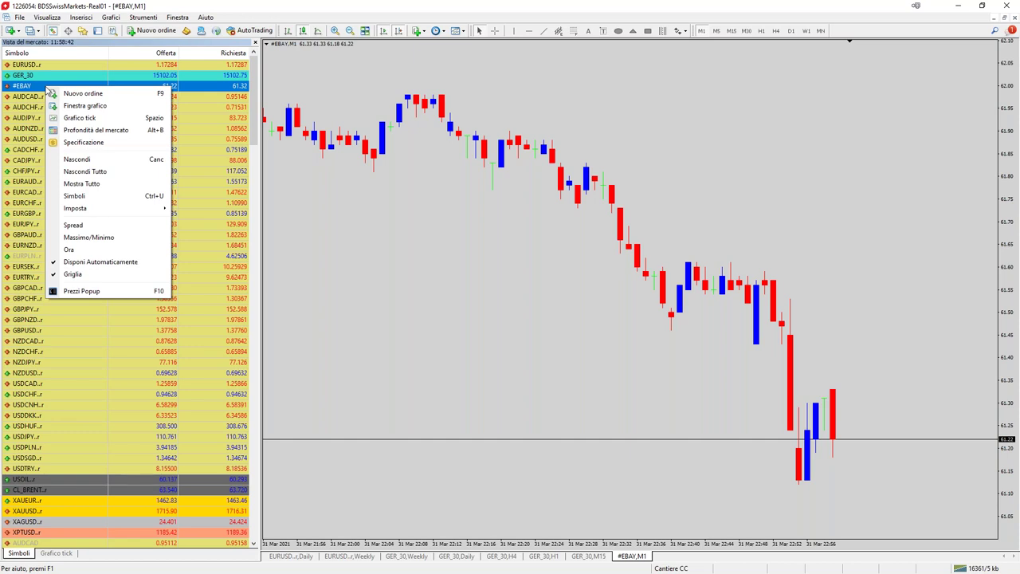
click(95, 143)
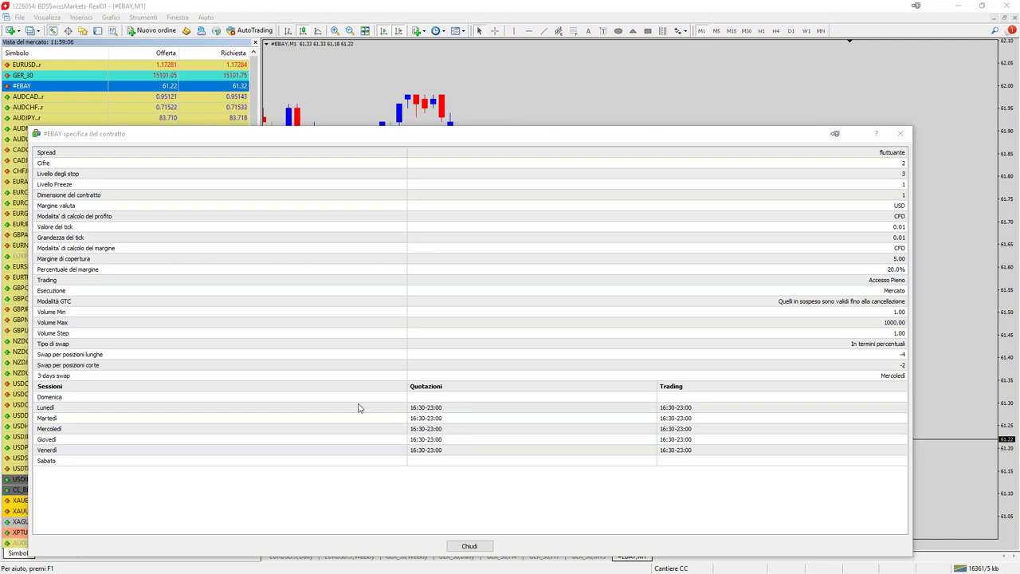
key(alt+Tab)
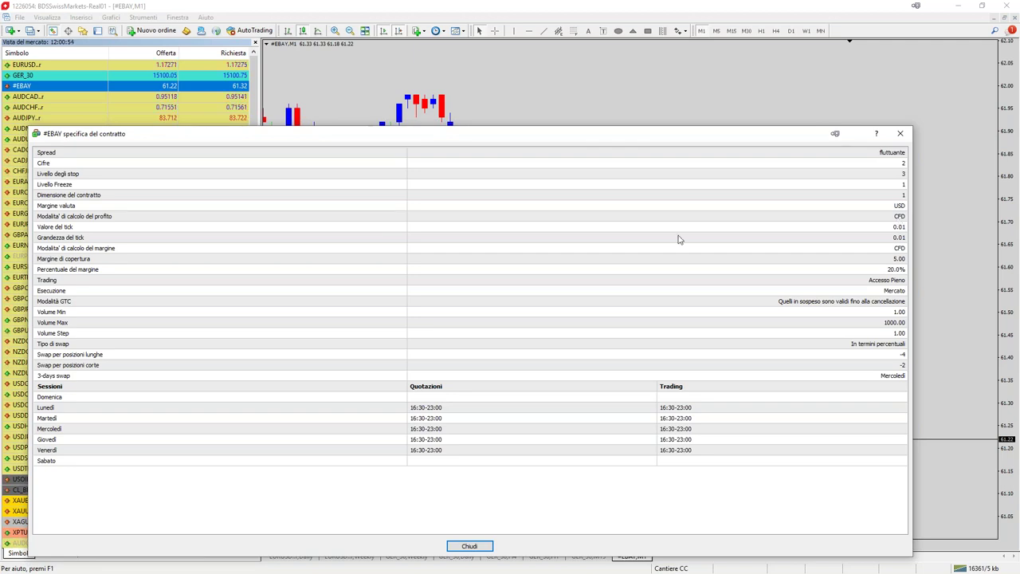
click(469, 547)
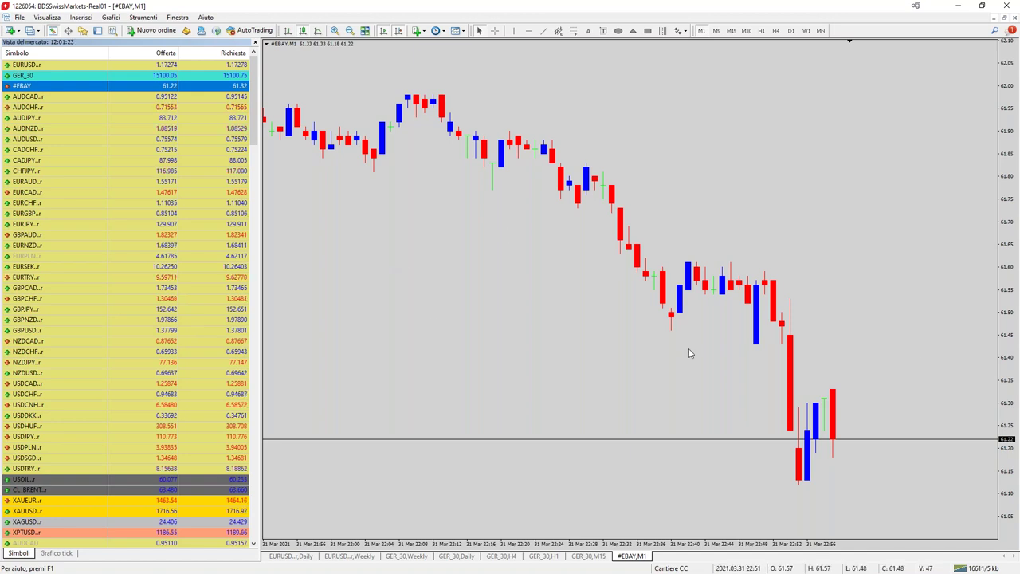
Go through the currency, index and US stock groups to #GOOGL, read its contract specification, and close it.
click(124, 341)
scroll(123, 335, down, 3)
scroll(122, 336, down, 15)
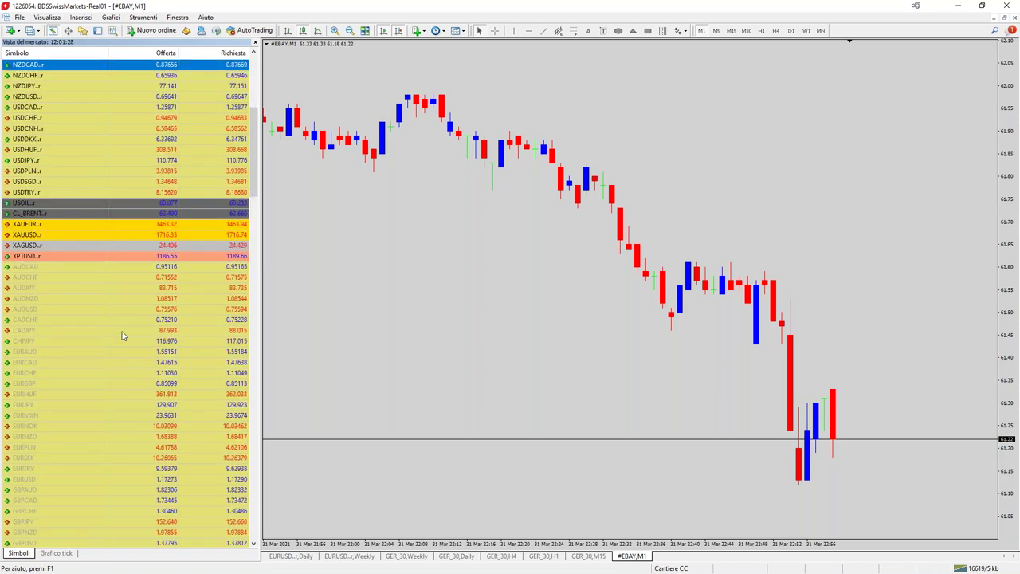
scroll(122, 336, down, 11)
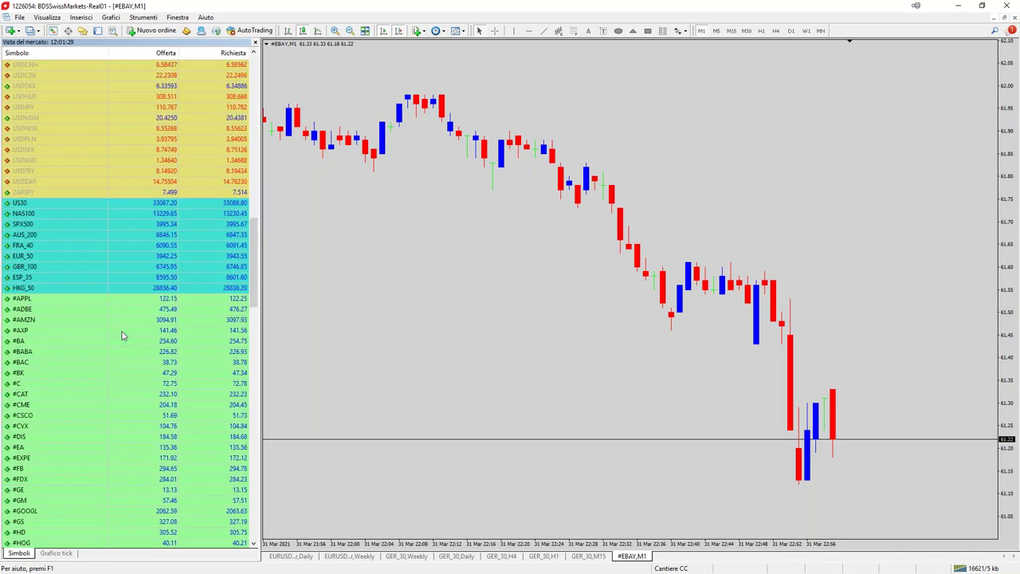
scroll(128, 427, down, 2)
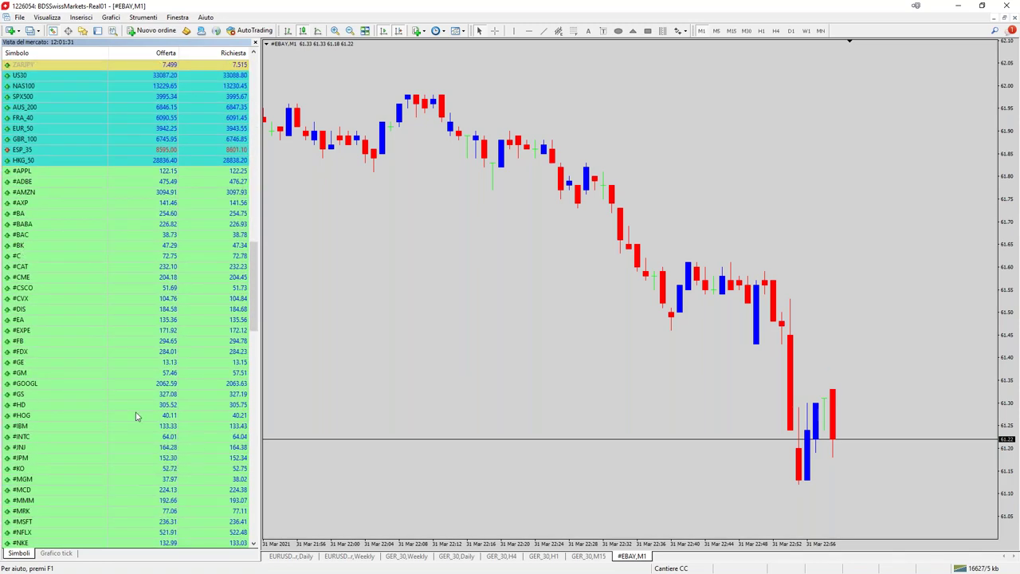
scroll(143, 341, down, 3)
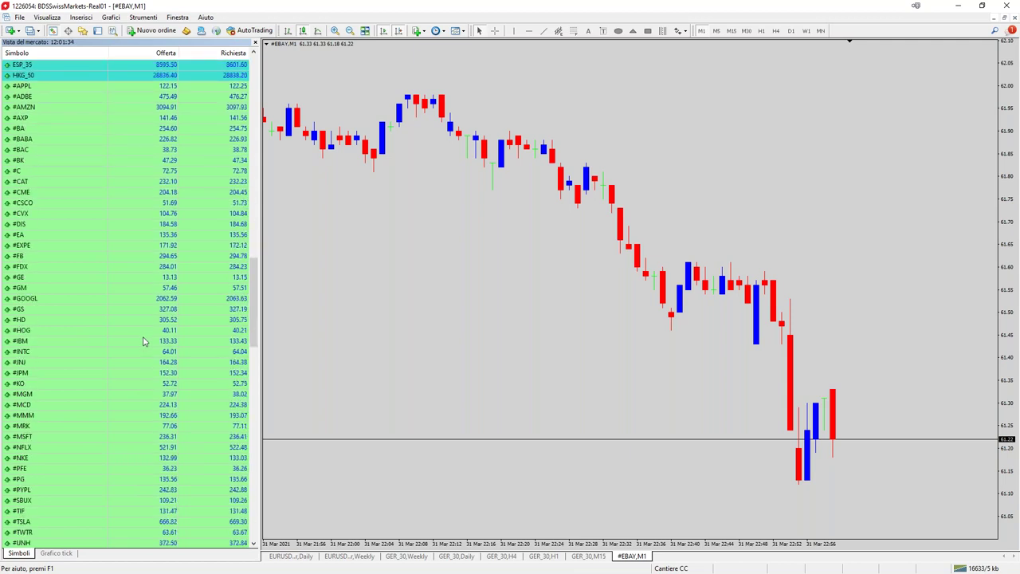
scroll(143, 341, down, 2)
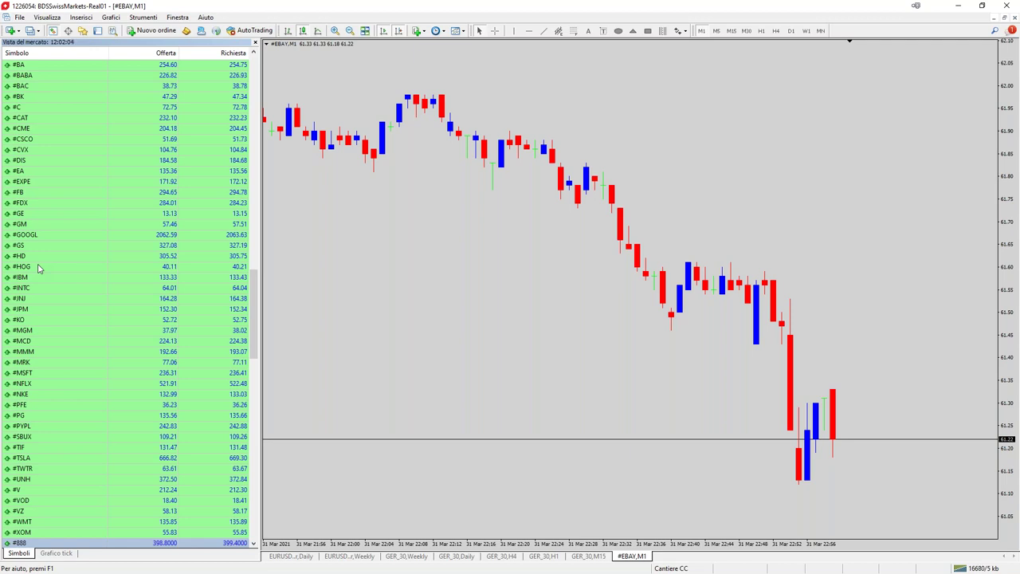
right_click(67, 236)
click(125, 289)
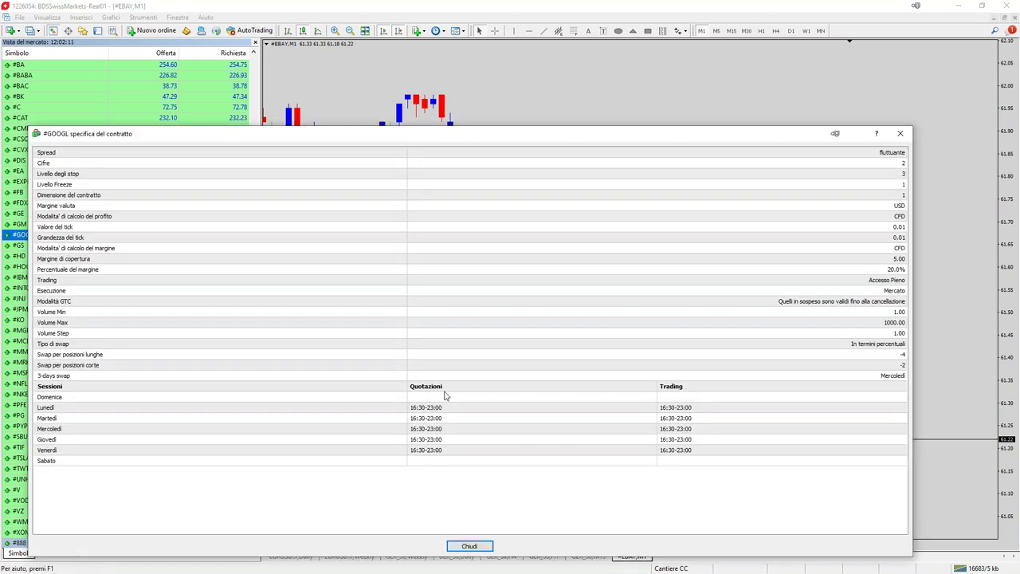
click(469, 547)
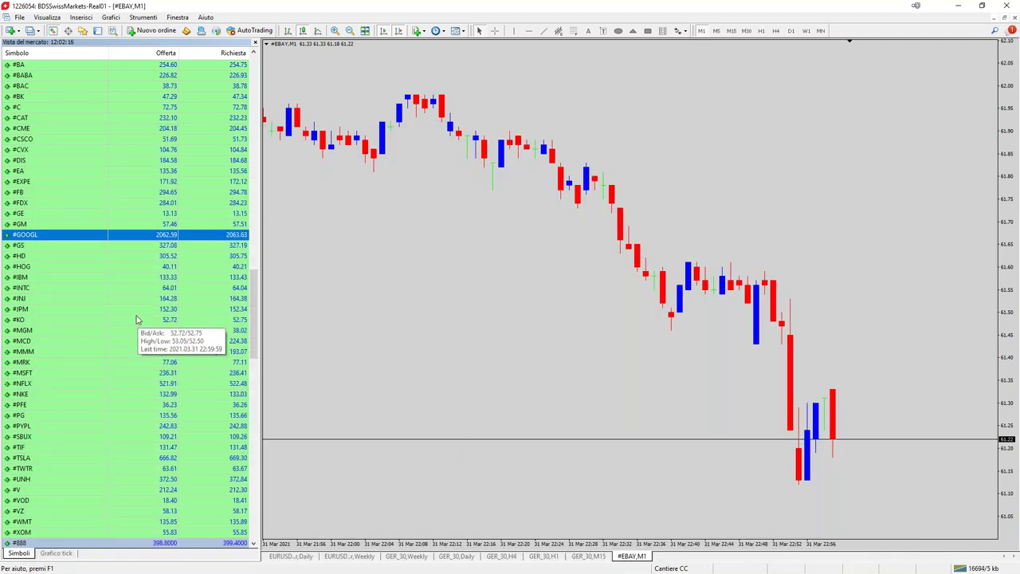
Open a chart for #GSK from the UK stock group and apply the Outlook NEUTRO template to it.
scroll(134, 319, down, 7)
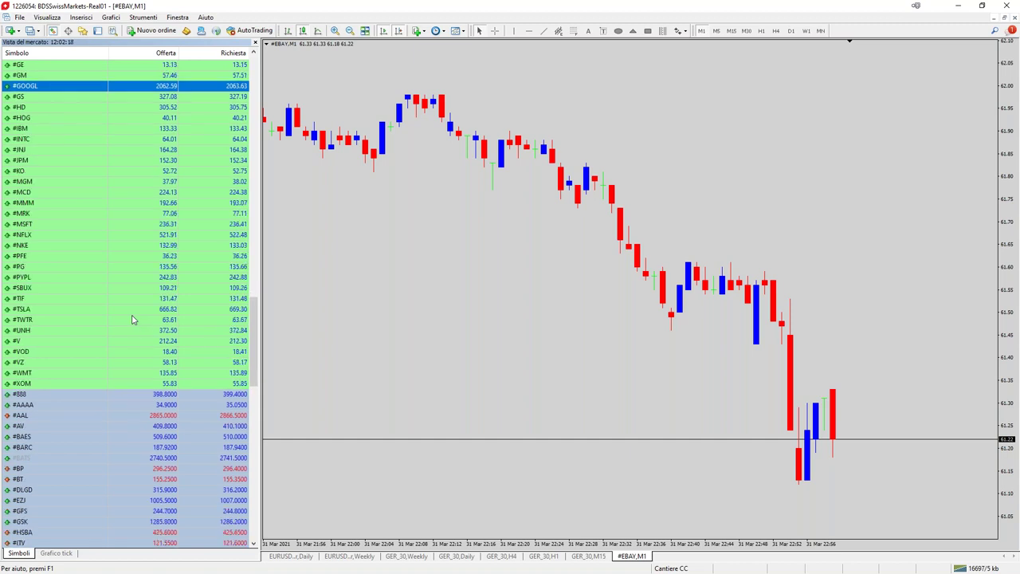
scroll(133, 319, down, 3)
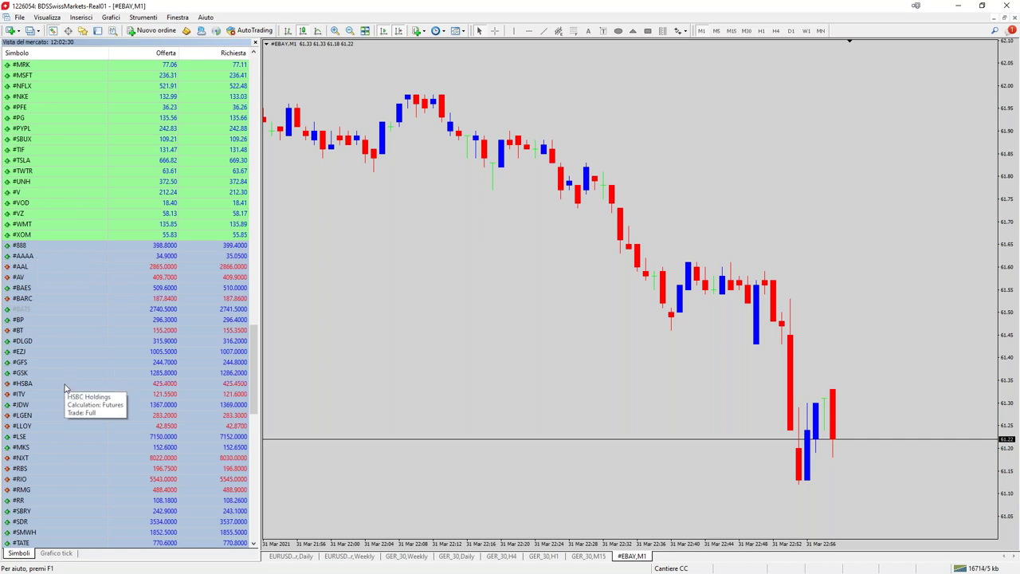
scroll(67, 436, down, 3)
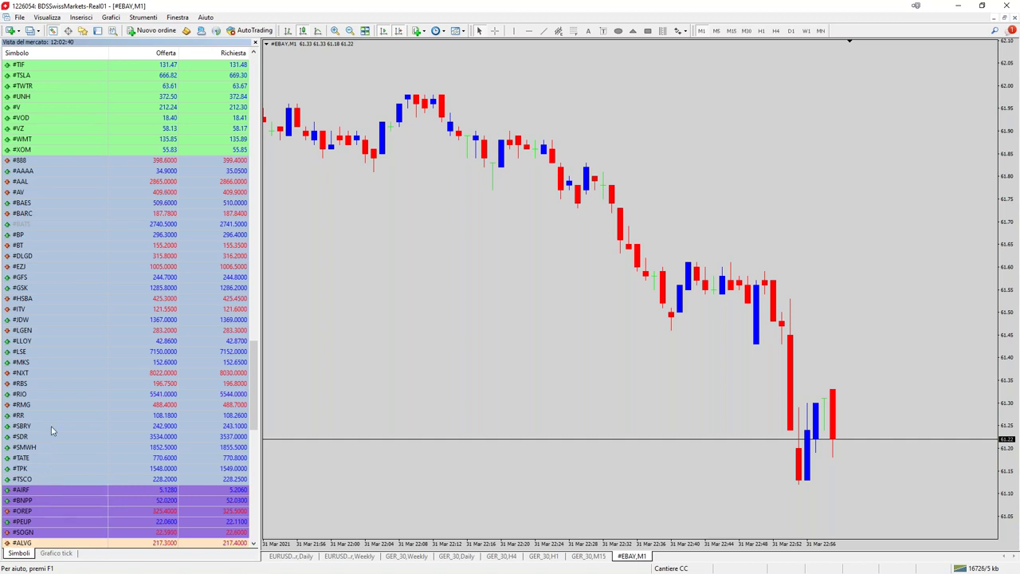
right_click(53, 292)
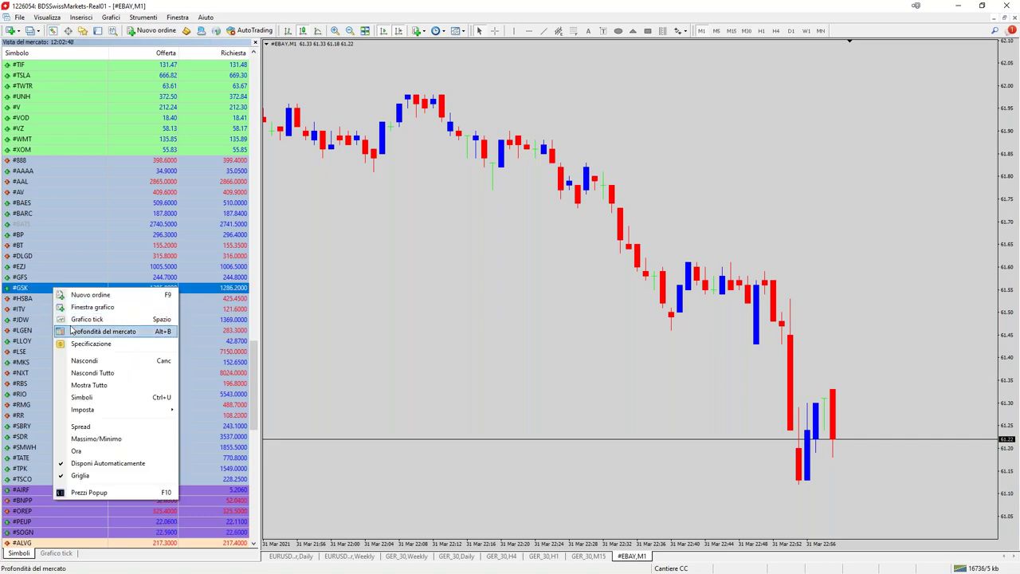
click(78, 308)
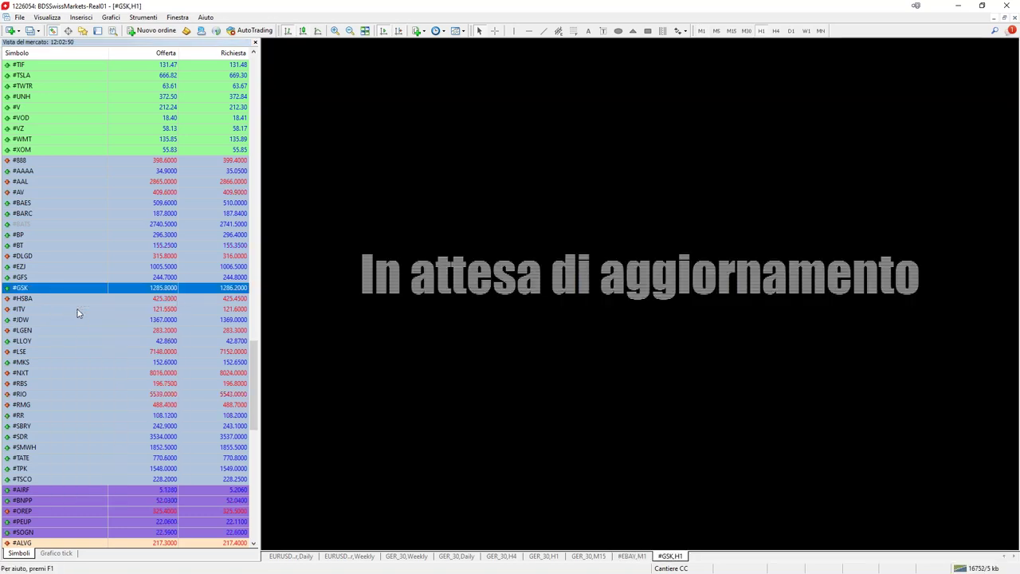
right_click(499, 209)
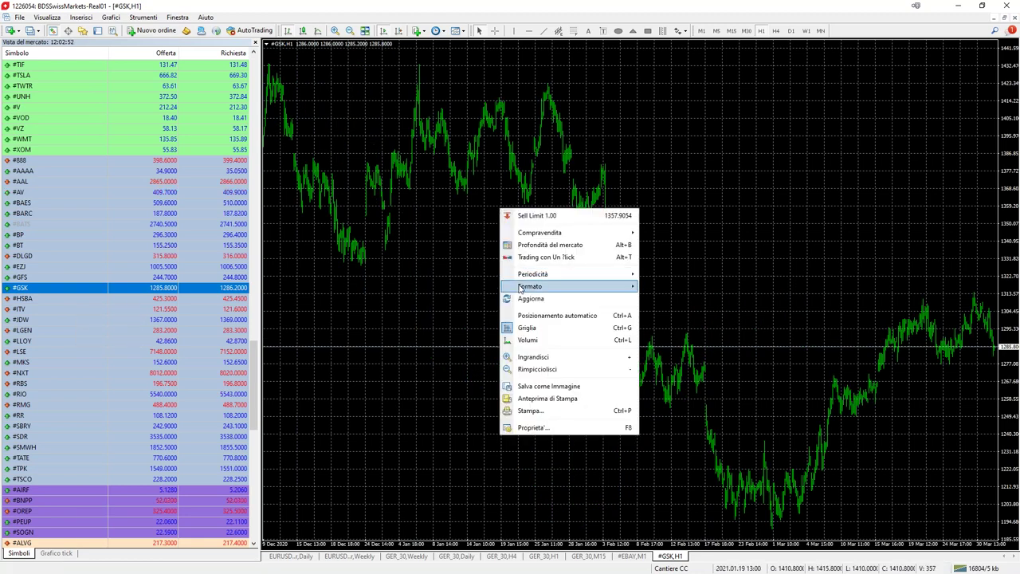
mouse_move(531, 286)
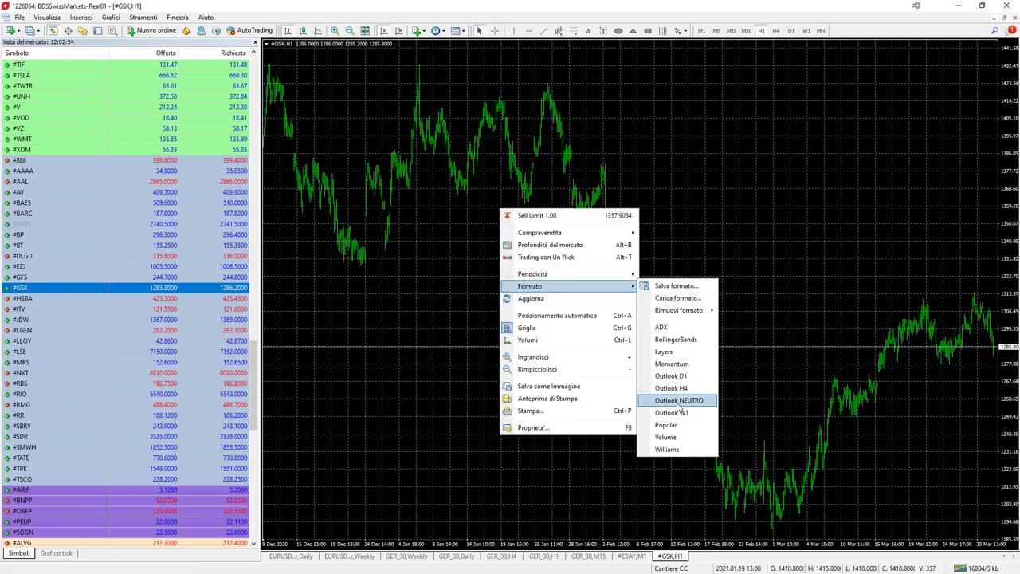
click(678, 402)
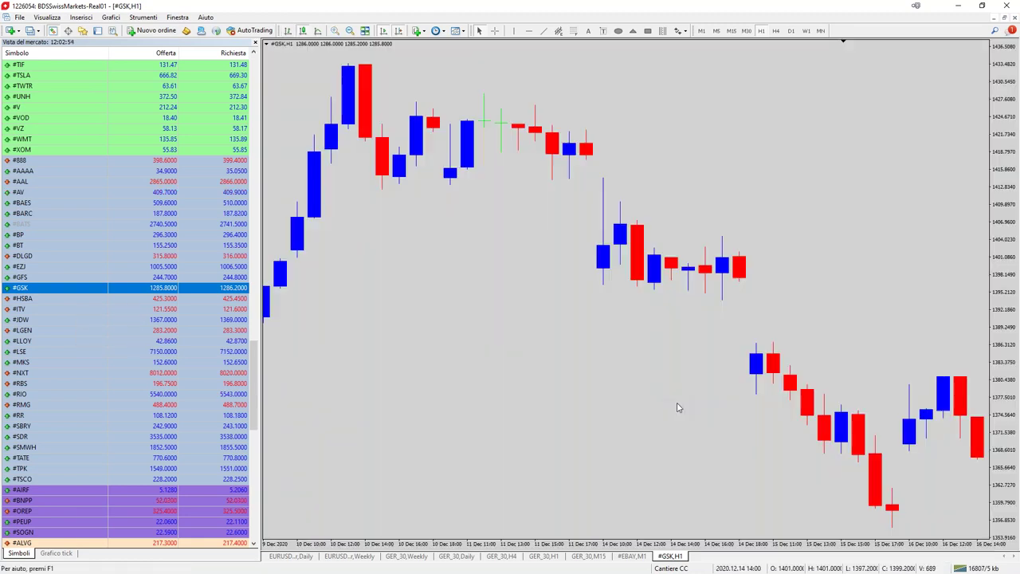
Open the contract specification of #GSK, read its trading conditions and session hours, and close it.
right_click(146, 289)
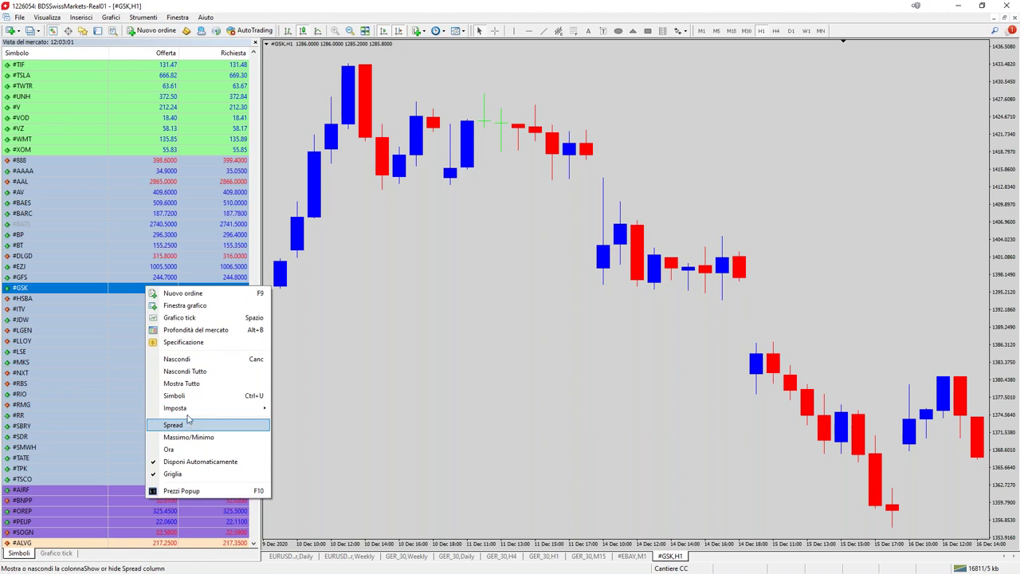
click(204, 343)
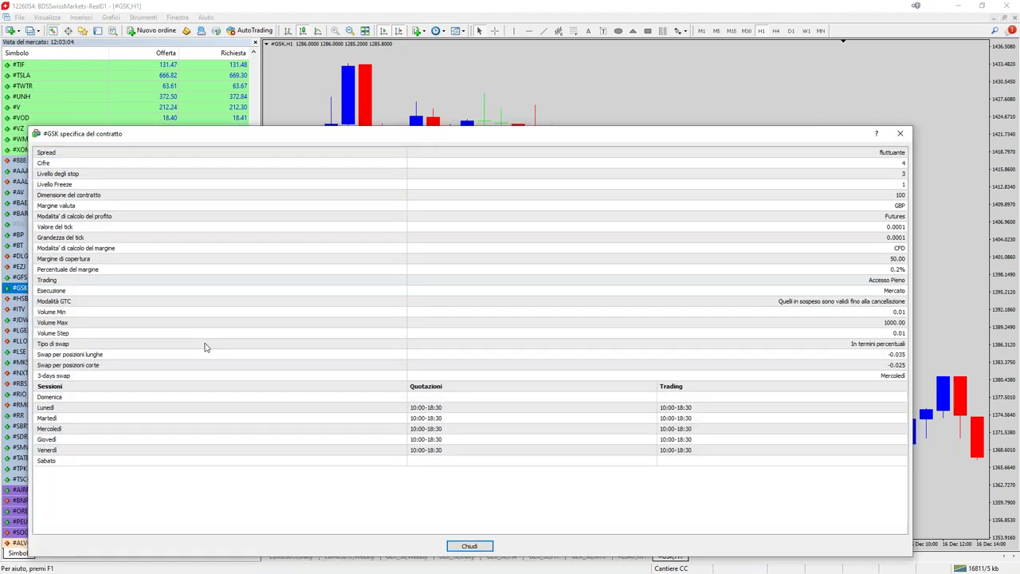
click(469, 546)
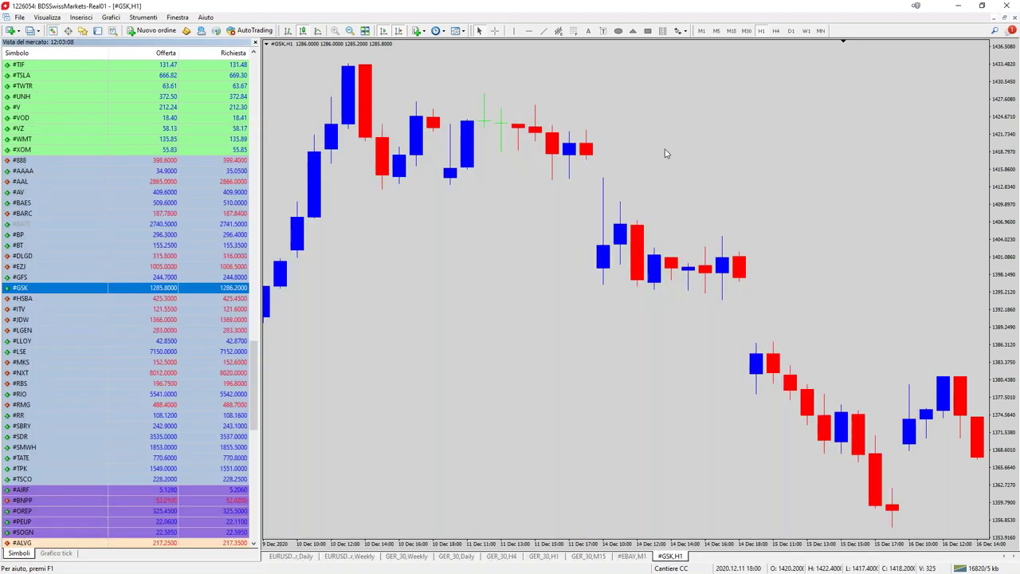
Switch the #GSK chart to the M1 timeframe and on to D1, zoomed out one level.
click(701, 30)
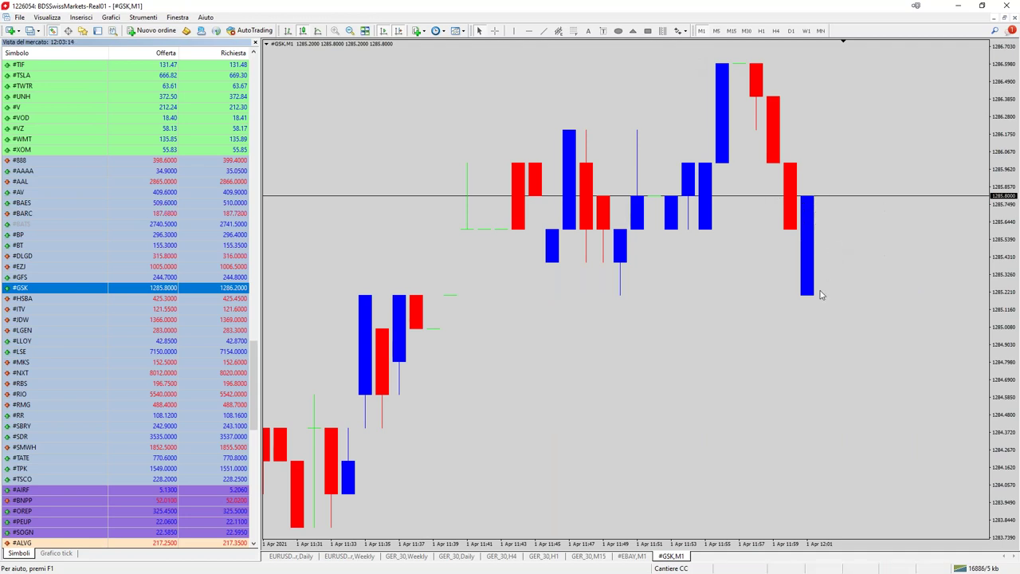
click(791, 31)
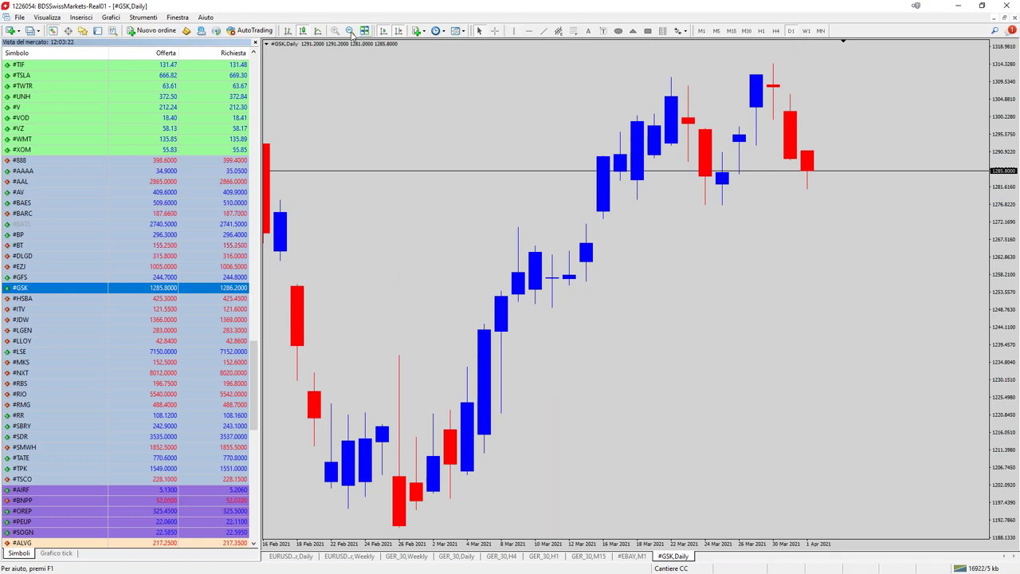
key(minus)
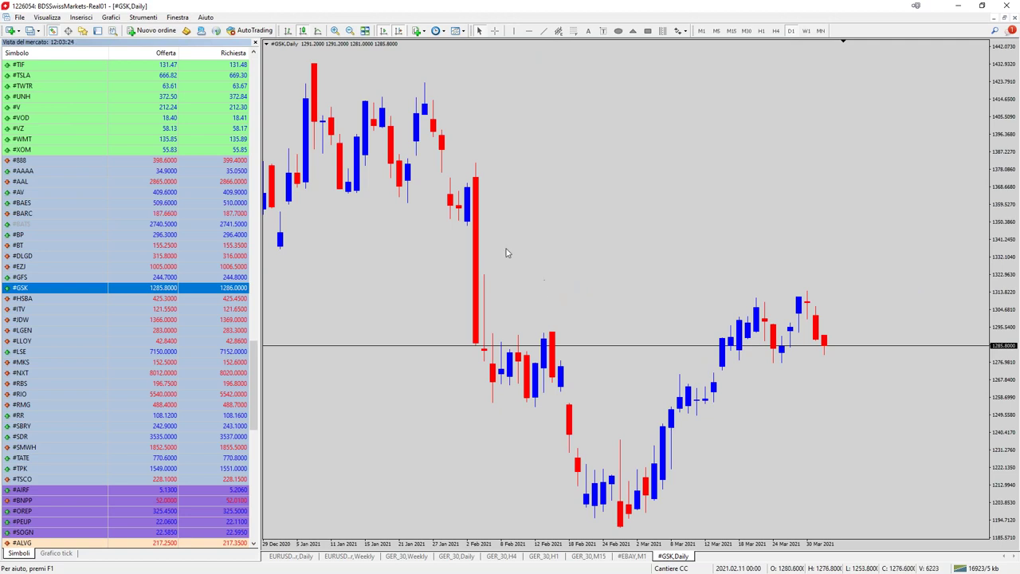
Measure the rise on the daily #GSK chart from the 1 March low area to the late-March highs with the crosshair.
scroll(484, 199, down, 1)
scroll(484, 199, up, 2)
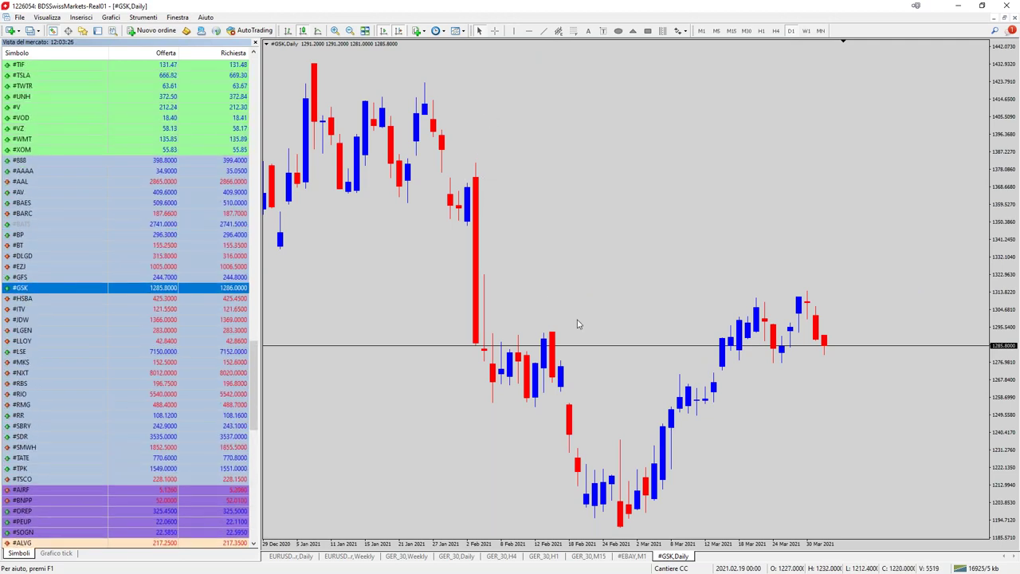
middle_click(629, 483)
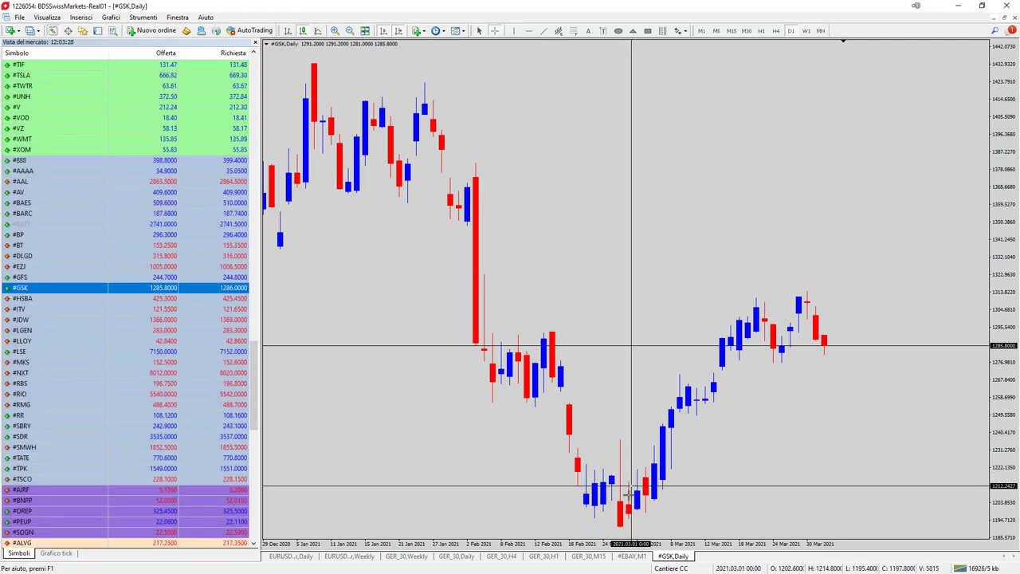
drag(626, 507, 796, 277)
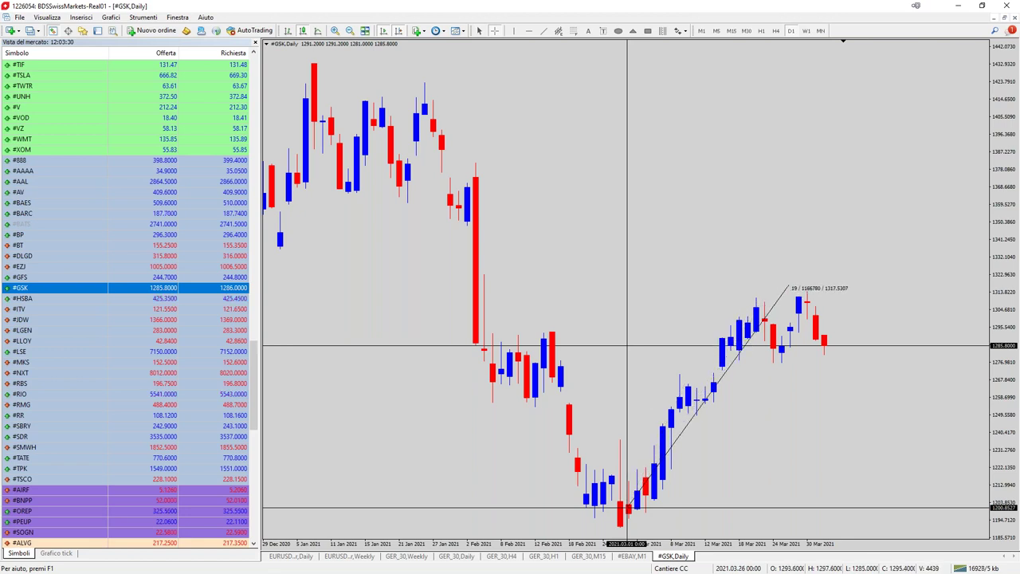
Draw a Fibonacci retracement on #GSK from the late-January high to the late-February low and trace a decline from the 38.2 level with the crosshair.
click(573, 30)
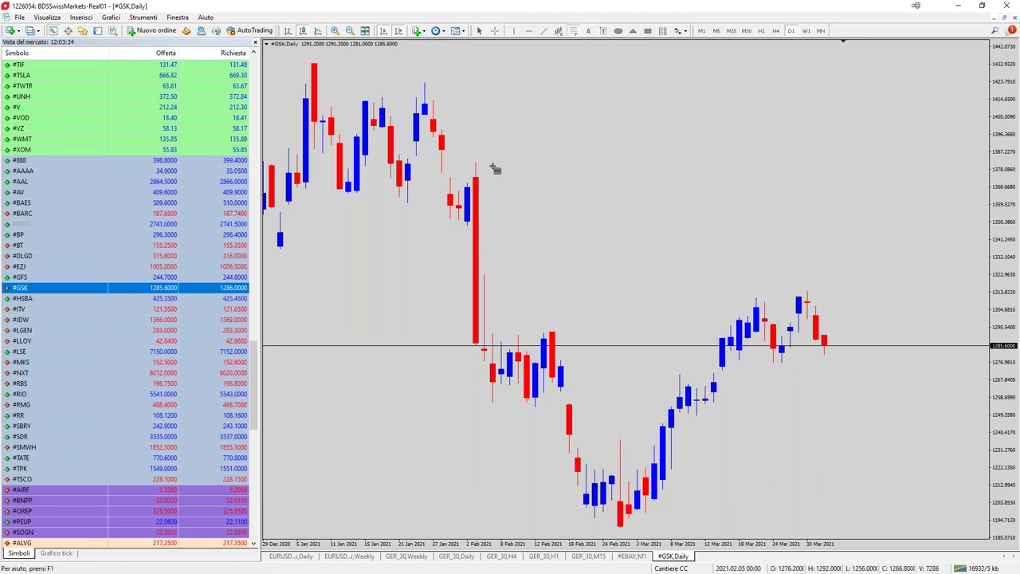
drag(433, 83, 623, 527)
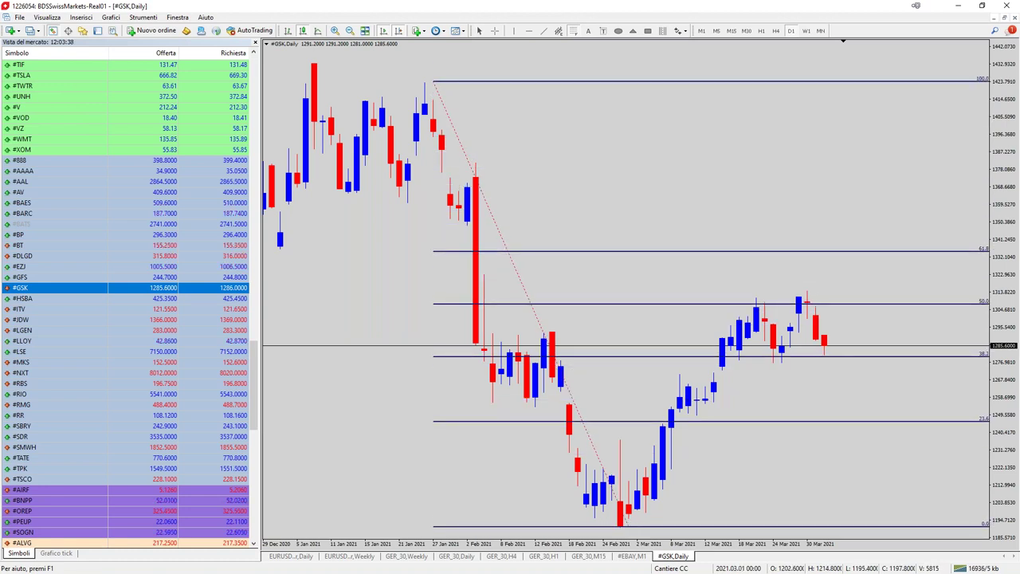
middle_click(817, 309)
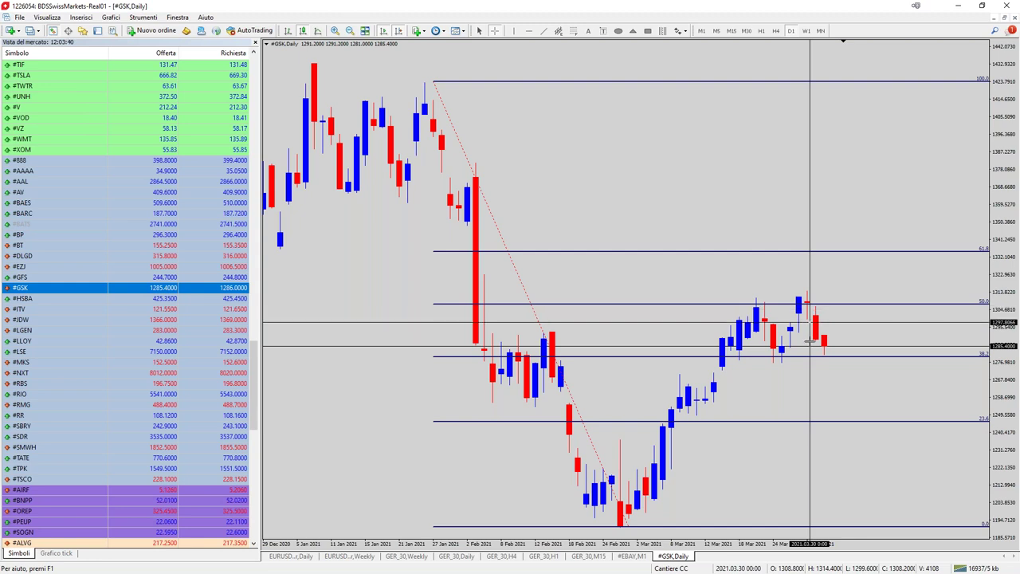
drag(823, 360, 906, 564)
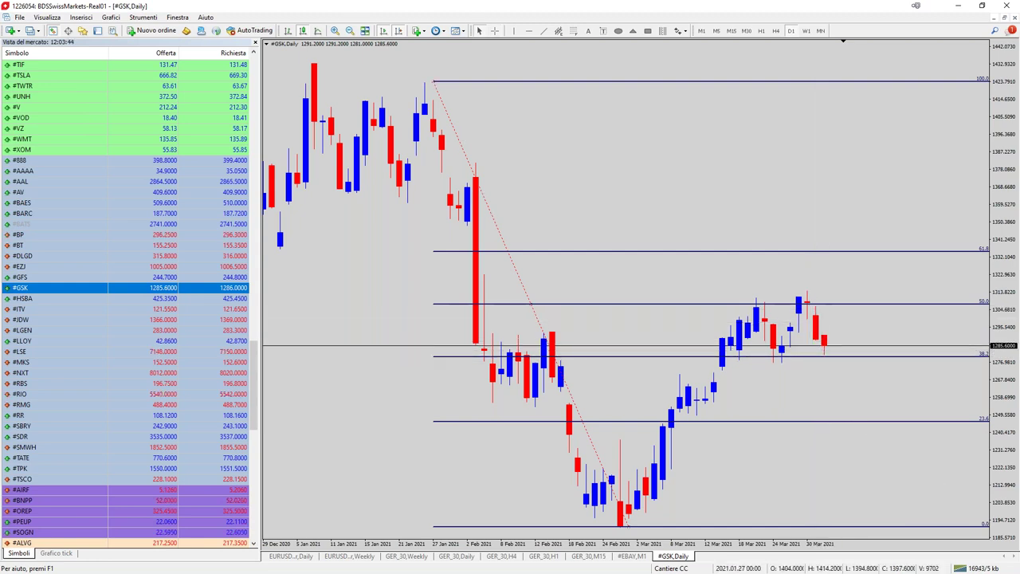
Delete the Fibonacci retracement from the #GSK chart and look back at the earlier price history.
right_click(433, 81)
click(452, 115)
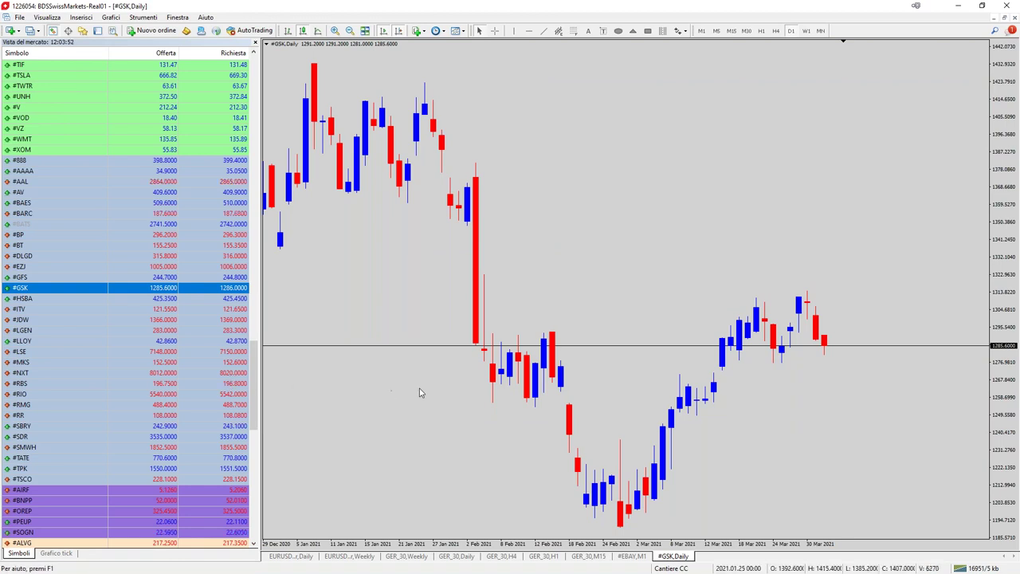
scroll(420, 393, up, 3)
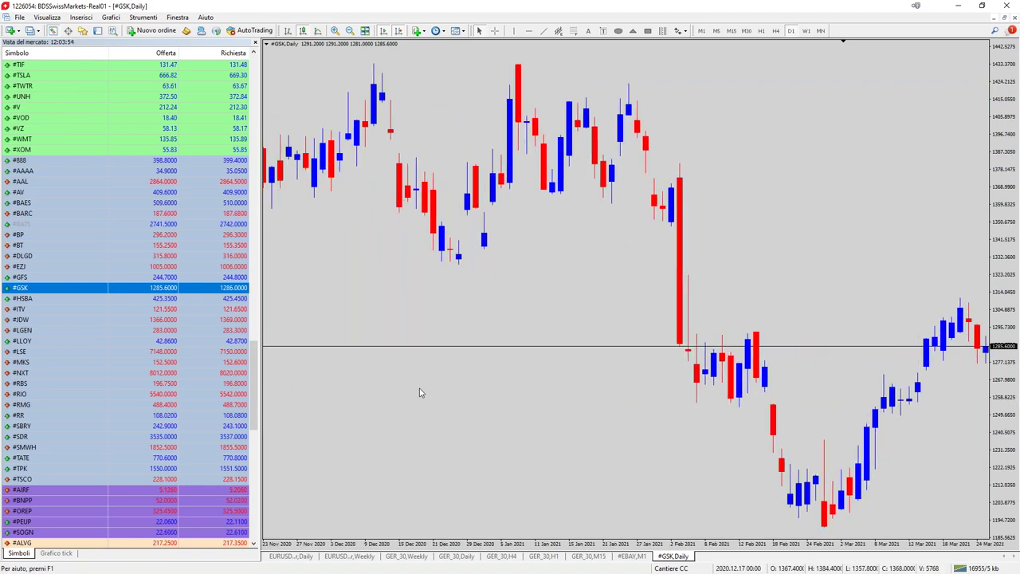
Open a chart for #BARC and apply the Outlook NEUTRO template to it.
mouse_move(118, 256)
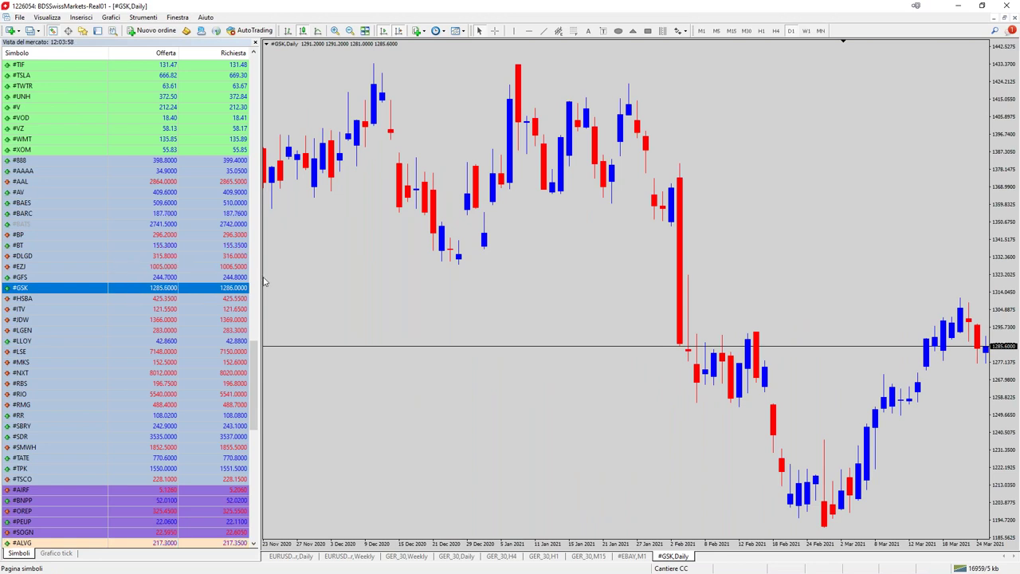
right_click(30, 217)
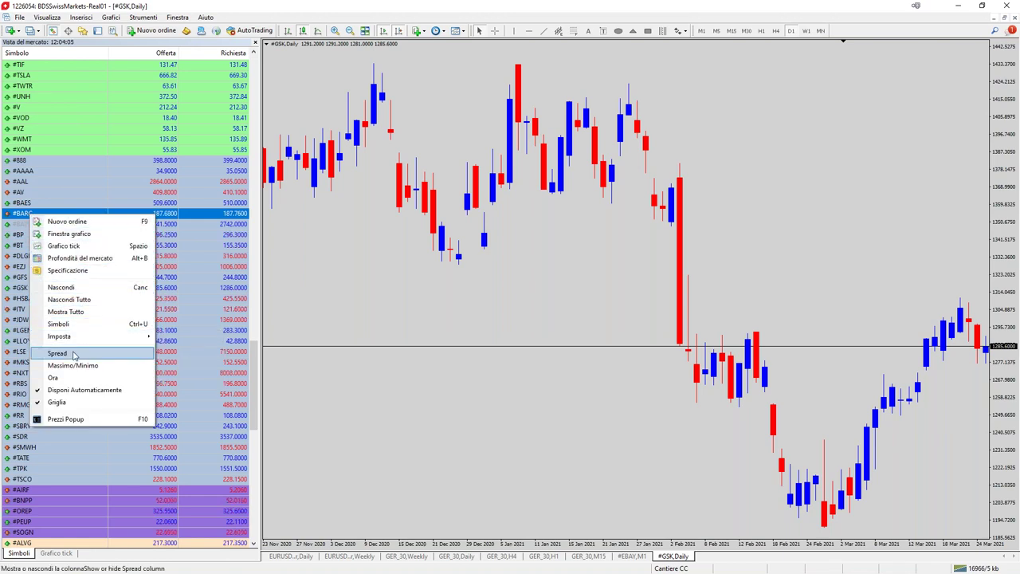
click(70, 234)
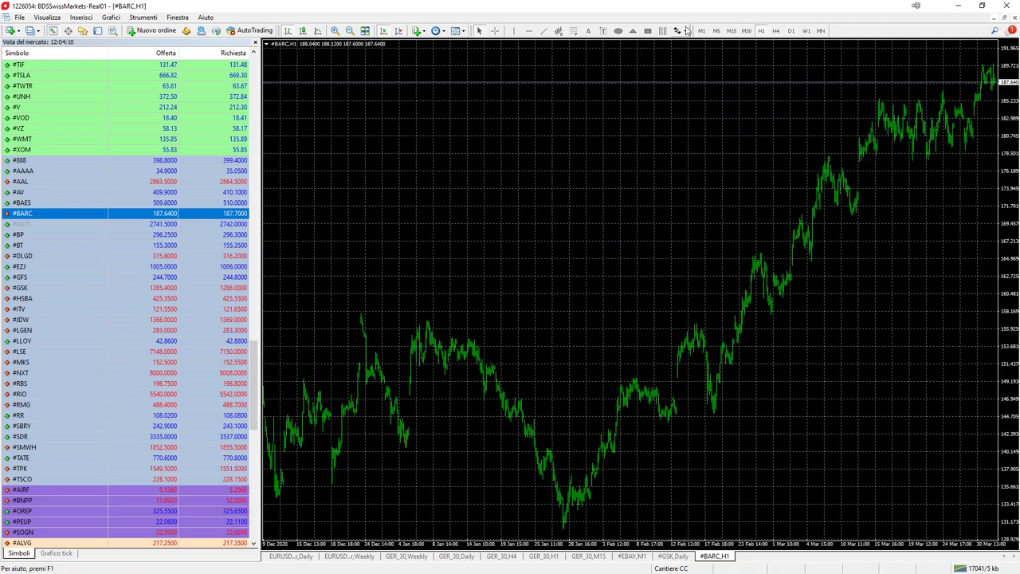
right_click(613, 156)
mouse_move(696, 236)
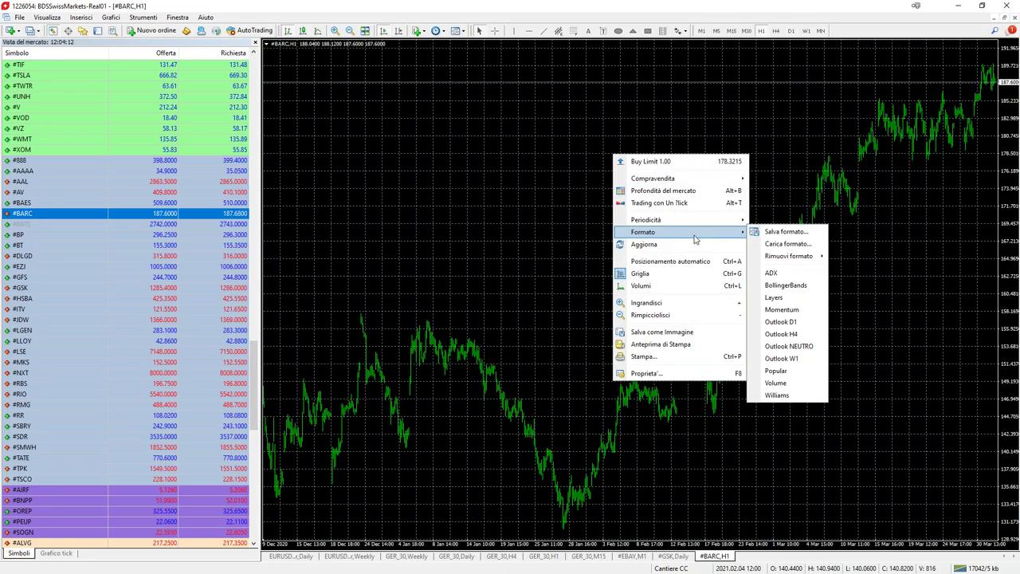
click(789, 348)
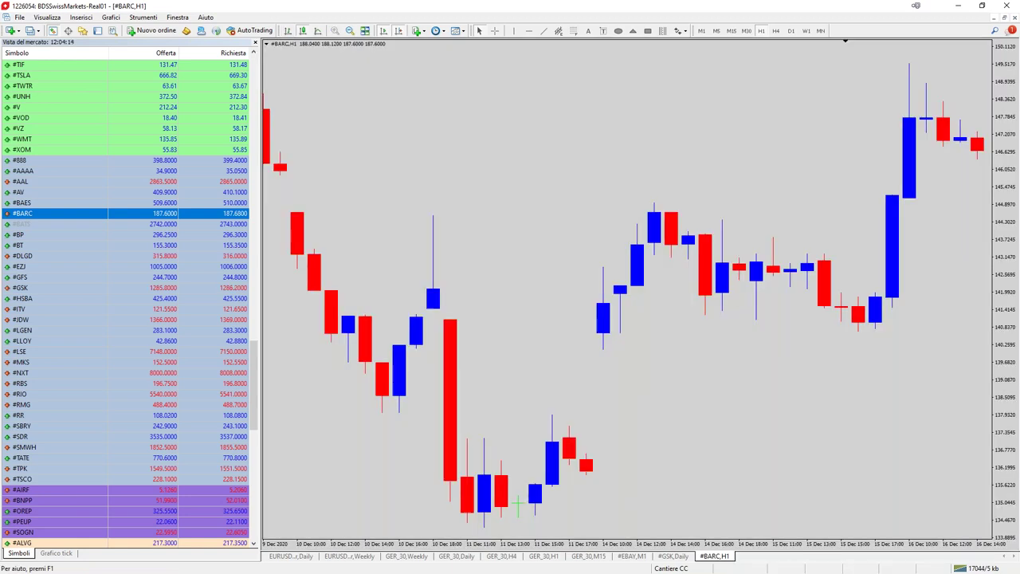
Set the #BARC chart to the one-minute timeframe.
click(702, 30)
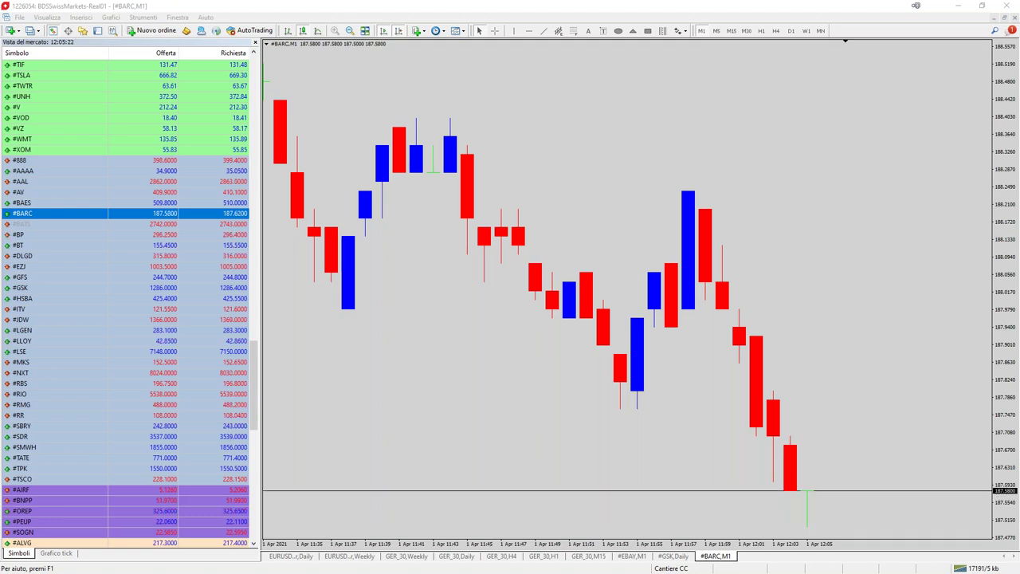
Switch to the TradingView overbought US stocks page in the browser and place its window beside the MetaTrader symbol list.
key(alt+Tab)
drag(239, 122, 730, 0)
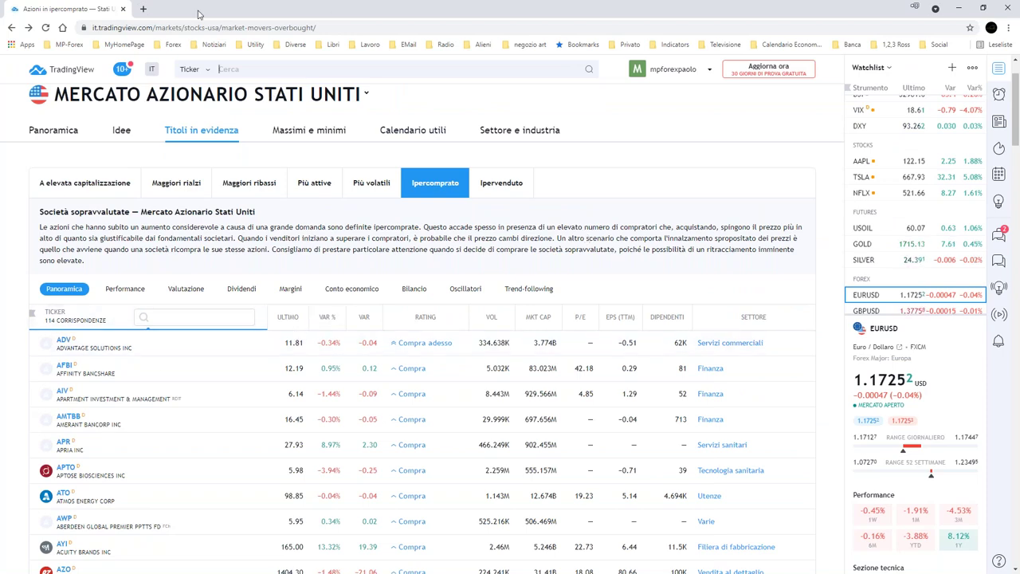
click(983, 9)
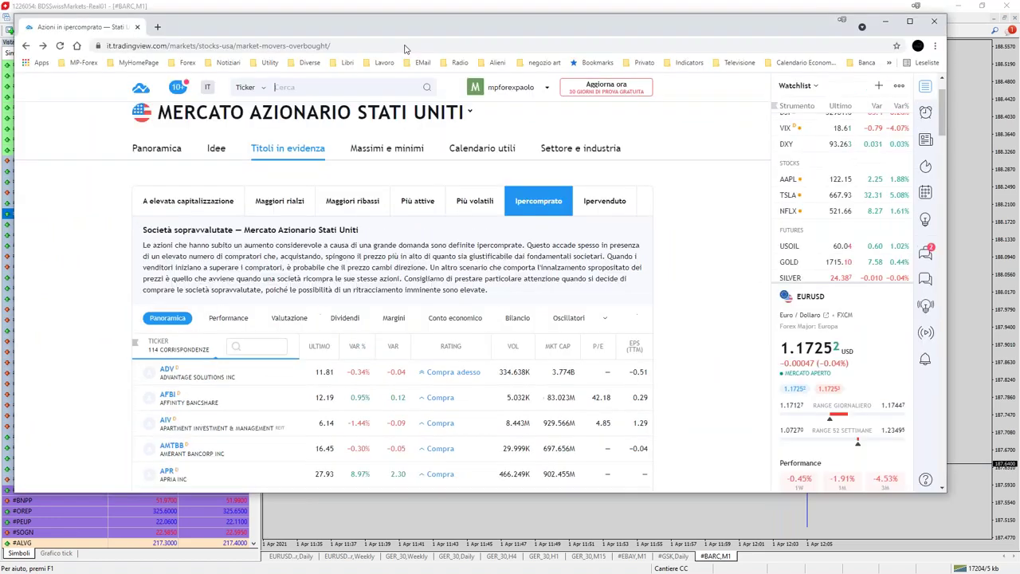
drag(404, 49, 654, 65)
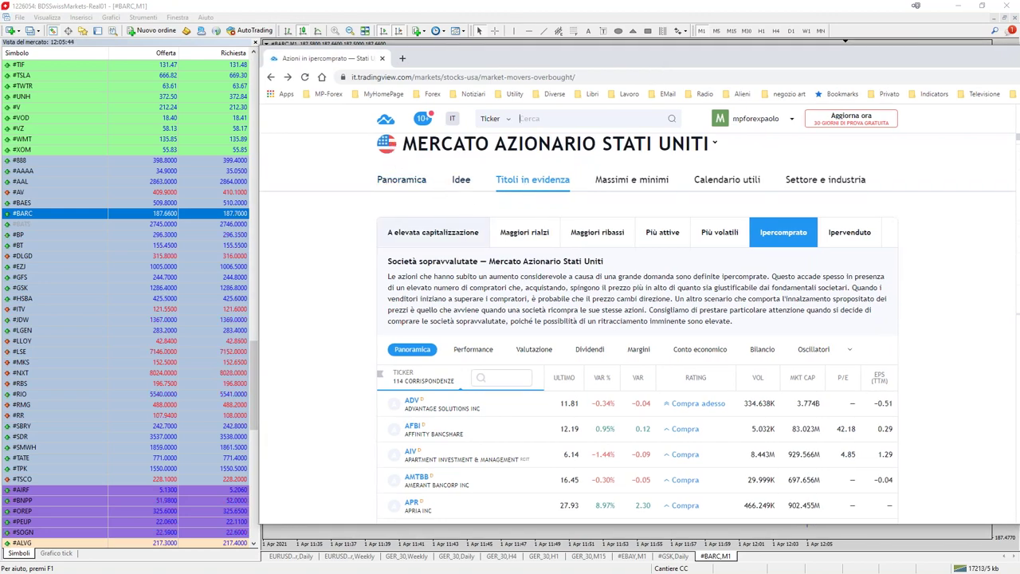
Change the overbought stocks page to the German market (Germania) and look through its list of stocks.
scroll(345, 296, up, 1)
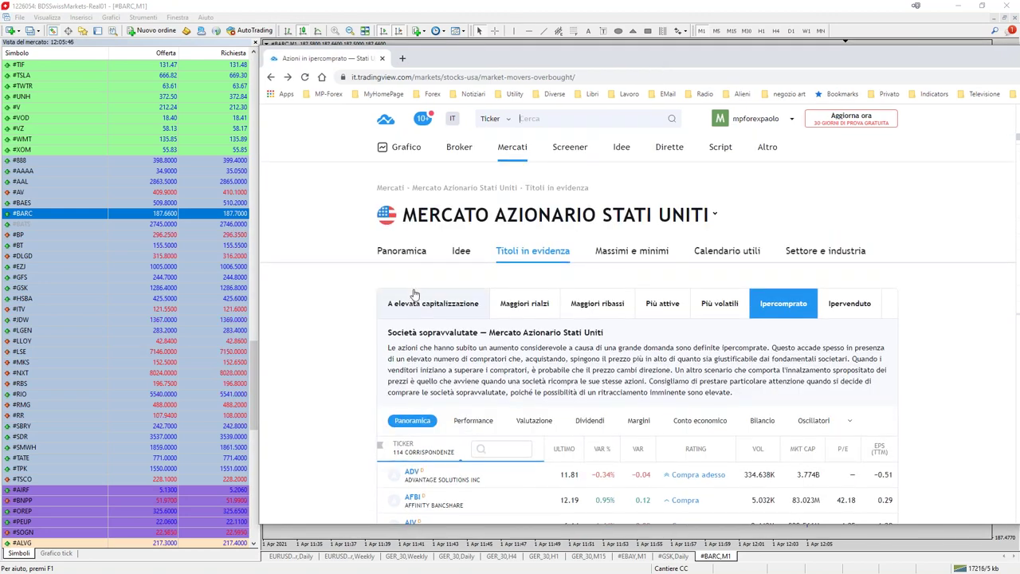
click(715, 215)
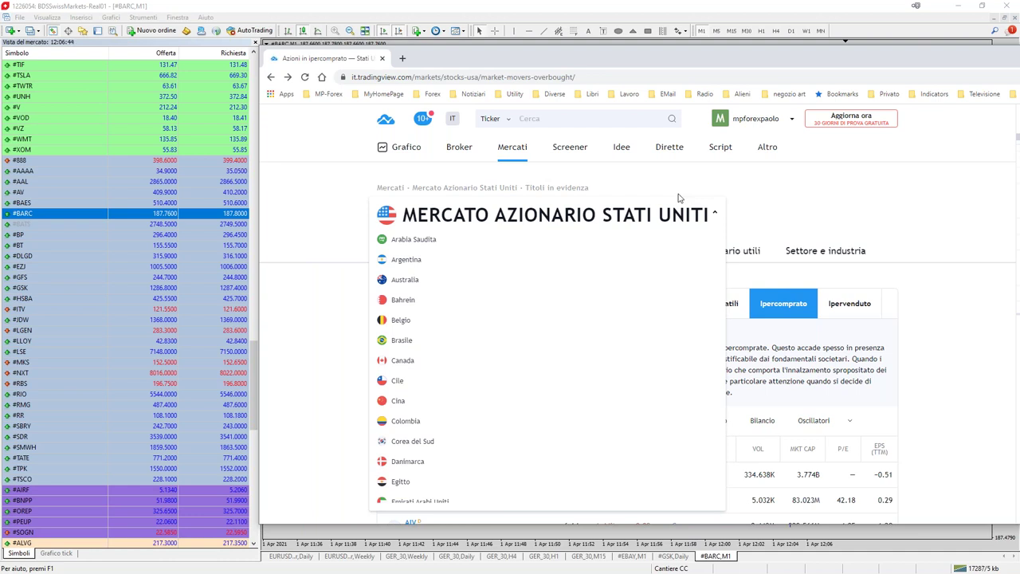
click(715, 215)
click(710, 216)
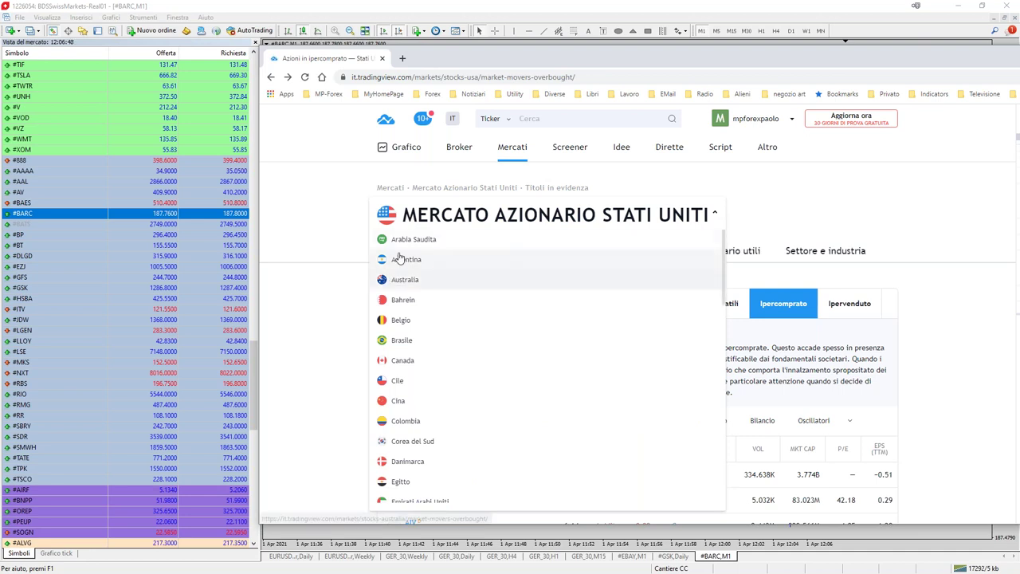
scroll(424, 390, down, 3)
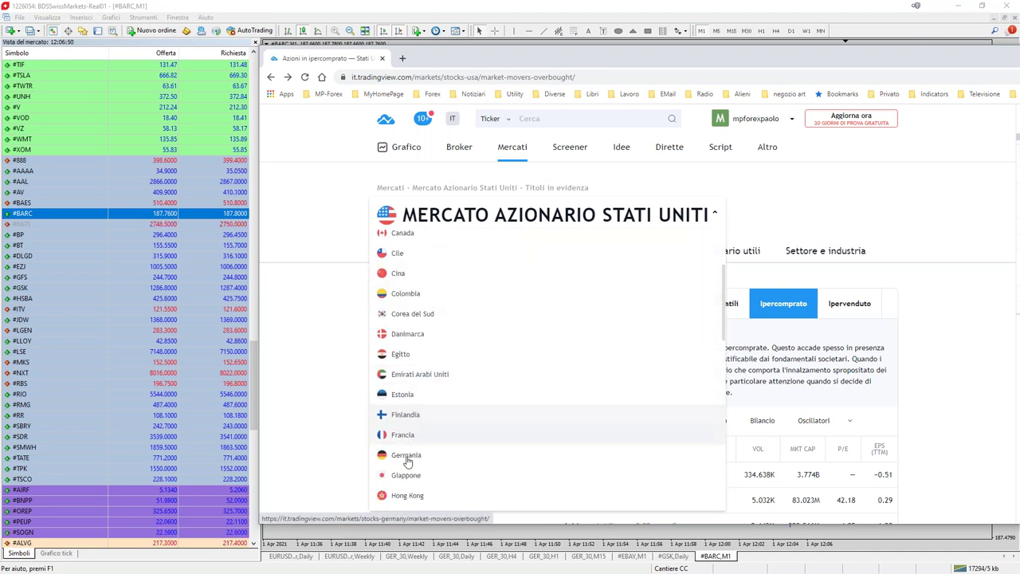
click(483, 376)
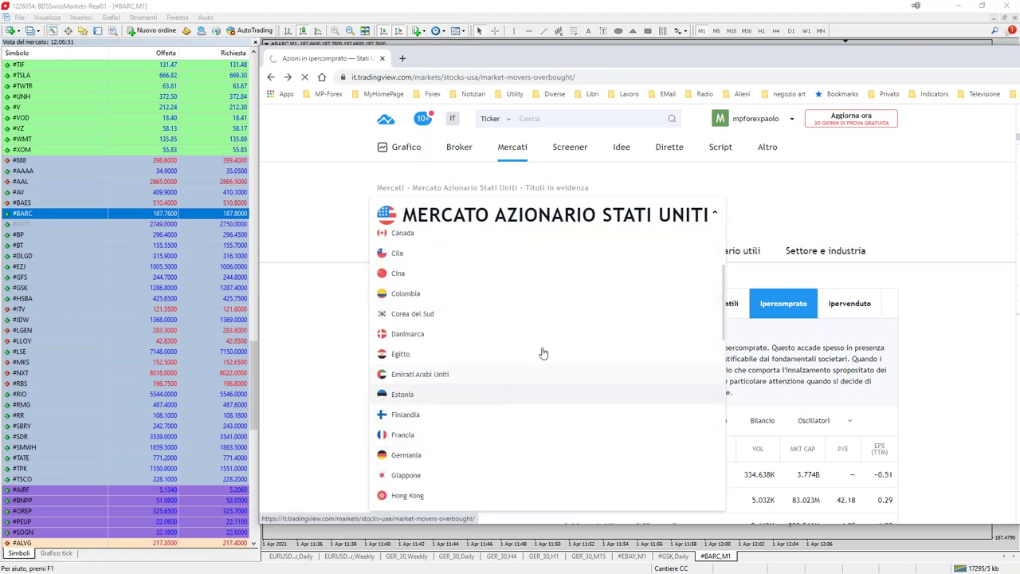
click(457, 458)
scroll(457, 463, down, 5)
scroll(448, 399, down, 5)
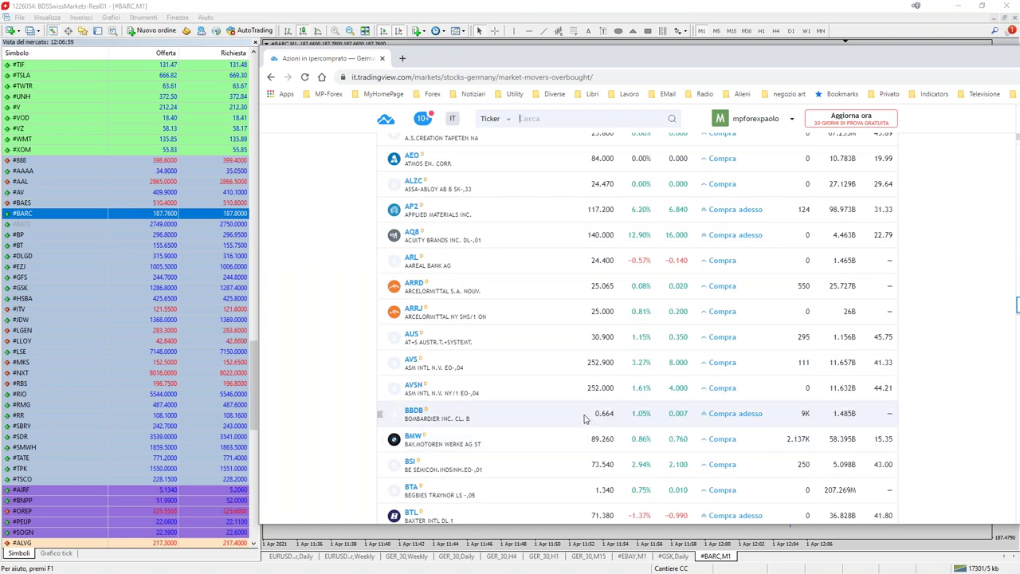
scroll(584, 419, down, 5)
scroll(583, 419, up, 4)
scroll(703, 284, up, 10)
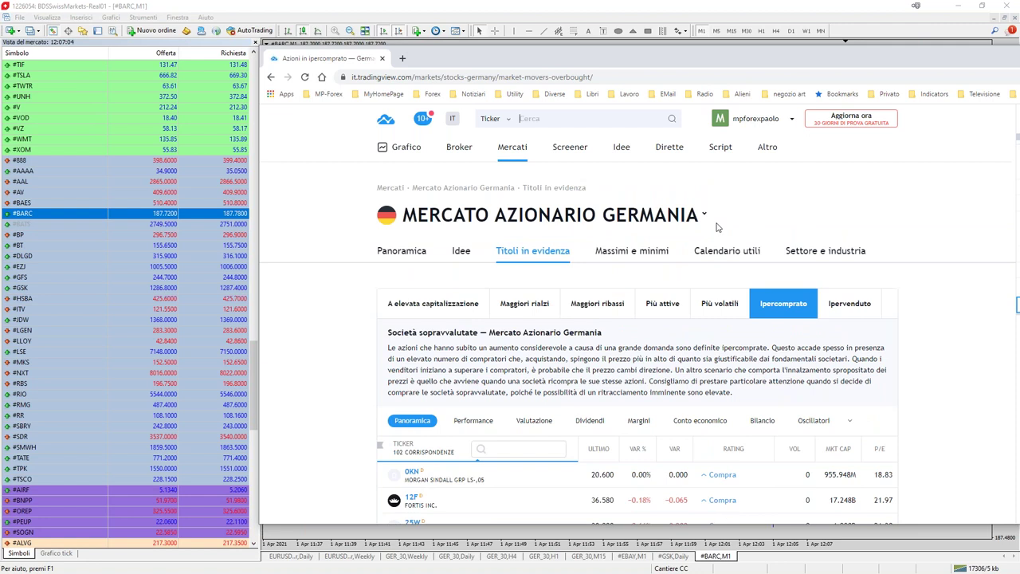
Change the overbought stocks page to the Italian market (Italia) and look through its list of stocks.
click(705, 215)
scroll(405, 319, down, 1)
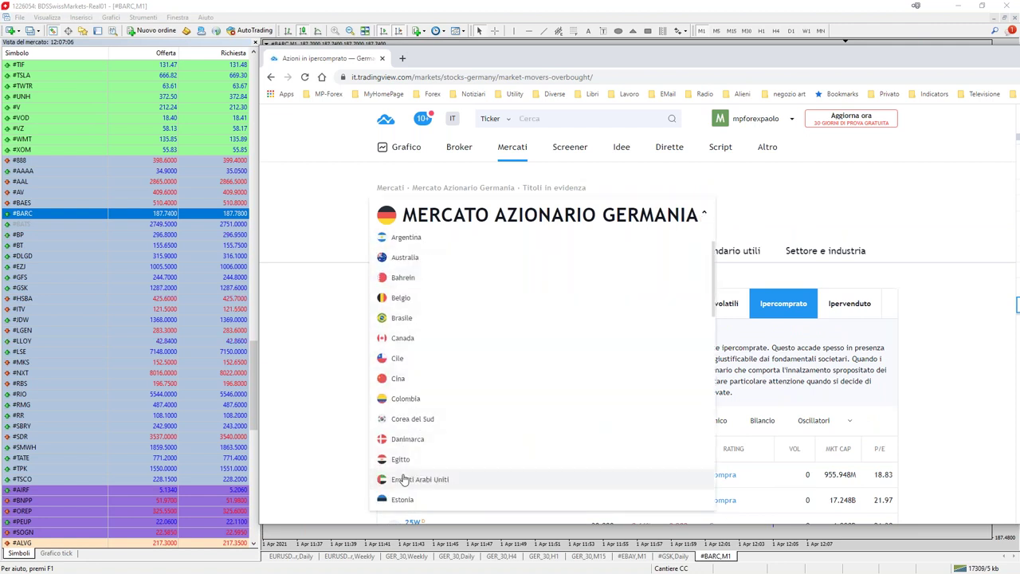
scroll(404, 479, down, 5)
scroll(409, 469, down, 1)
click(415, 459)
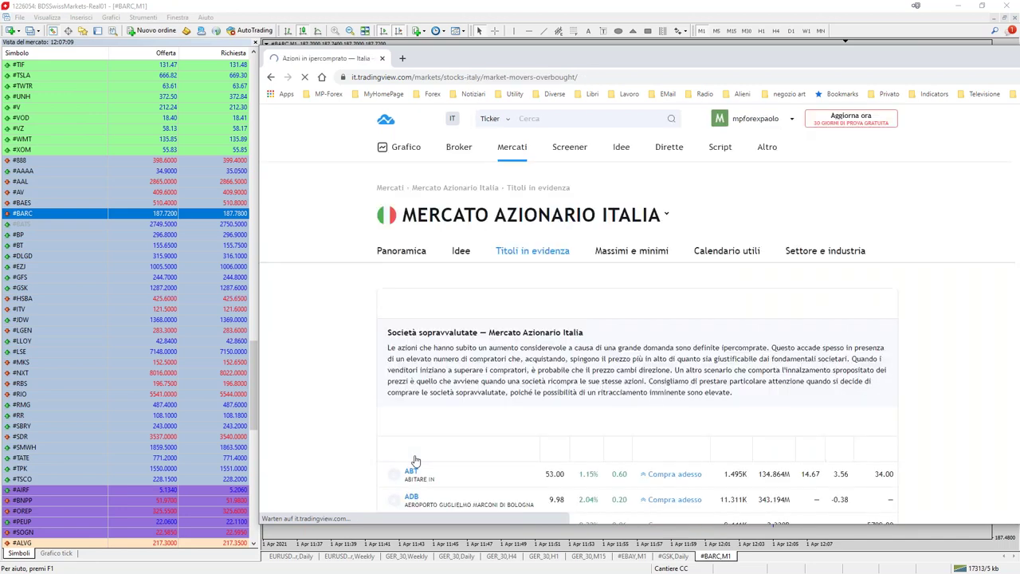
scroll(415, 461, down, 10)
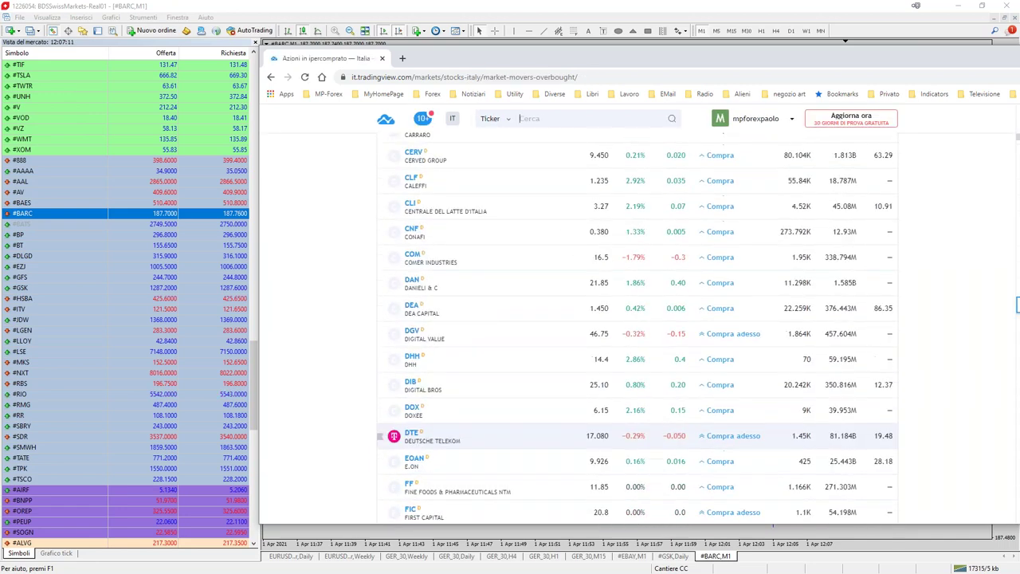
scroll(415, 447, down, 1)
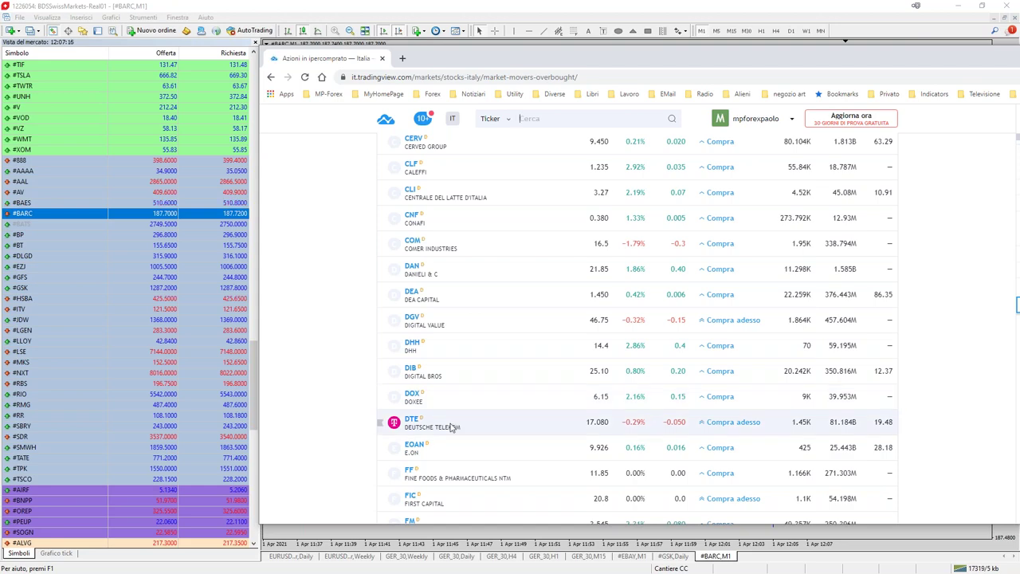
scroll(452, 428, down, 5)
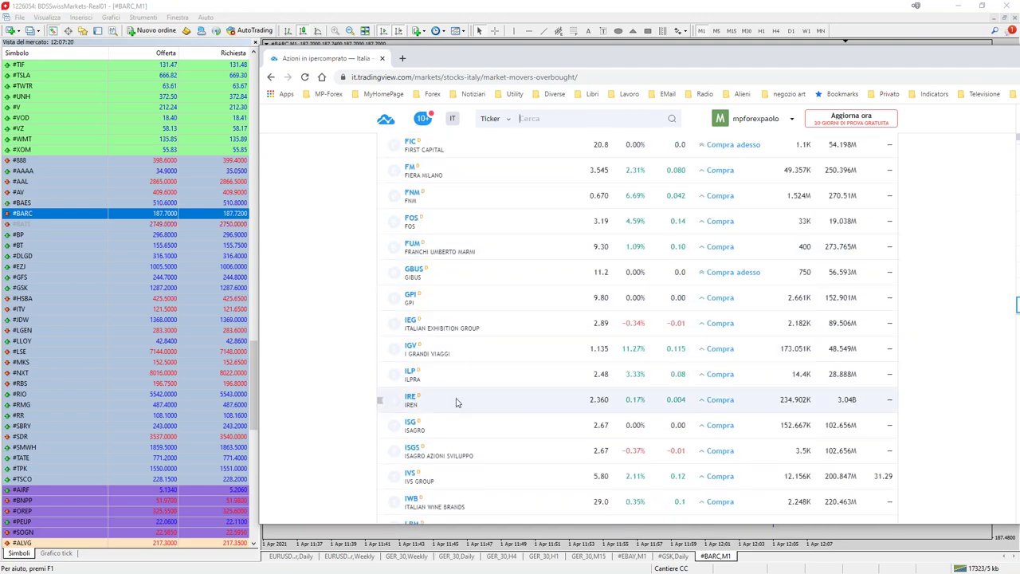
scroll(457, 402, up, 10)
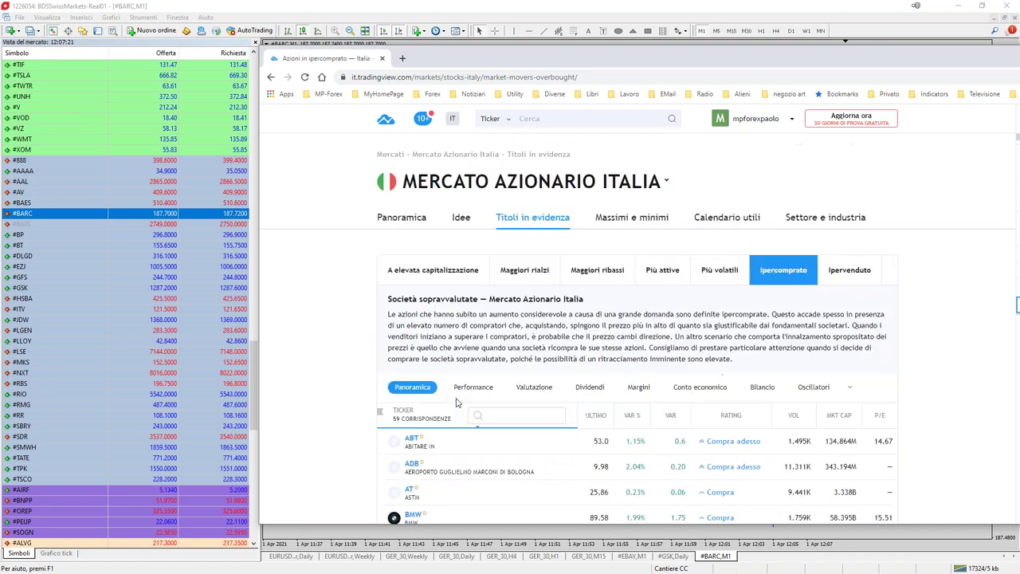
scroll(457, 402, up, 2)
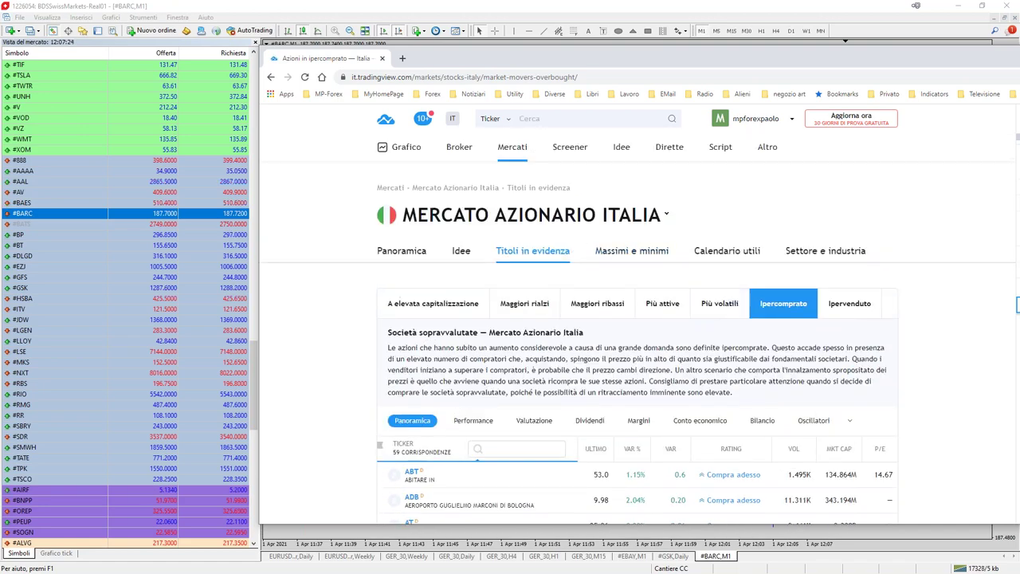
Return the overbought page to the United States market (Stati Uniti) and filter its tickers by "barc".
click(668, 216)
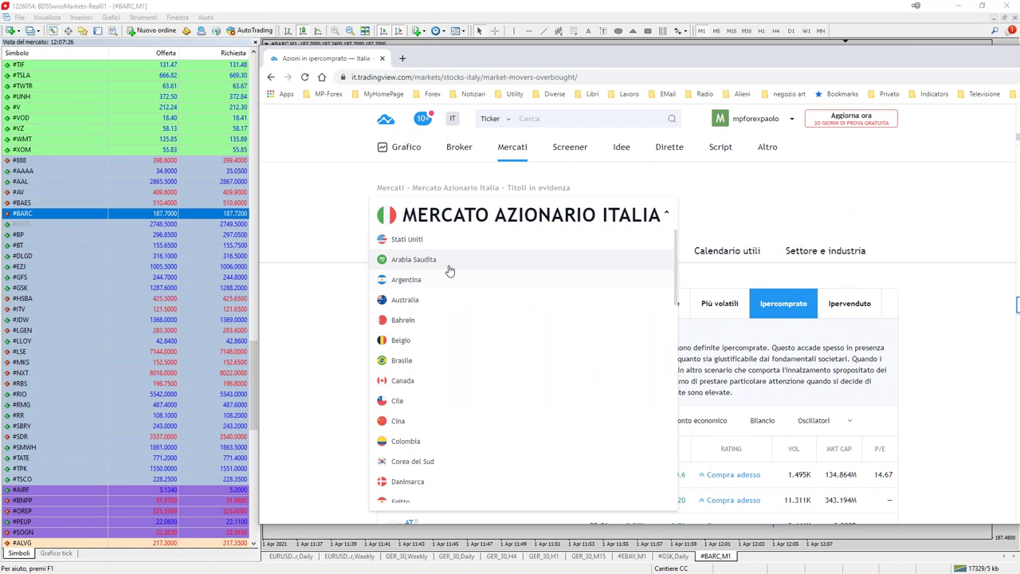
click(407, 239)
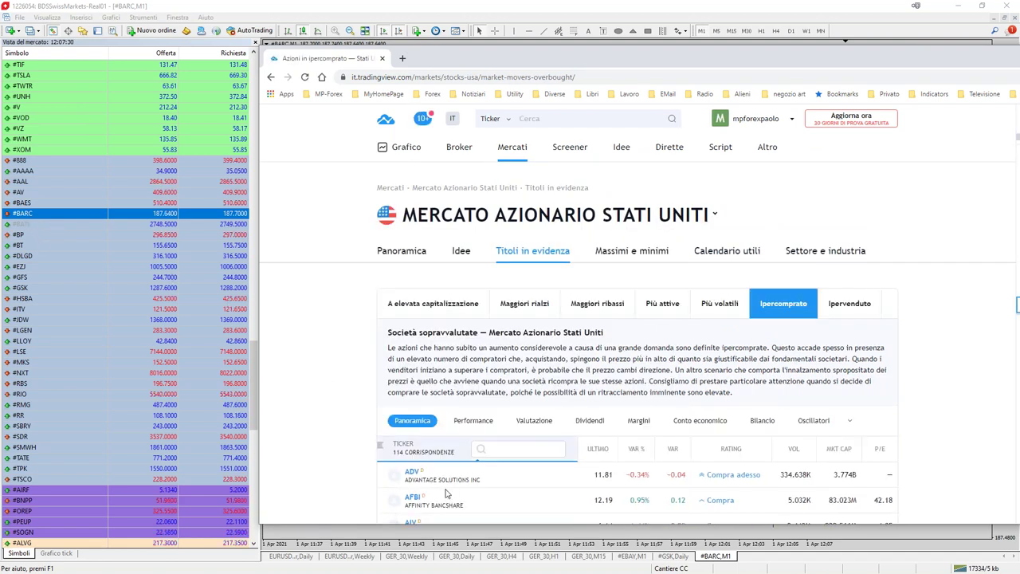
click(522, 444)
text(barc)
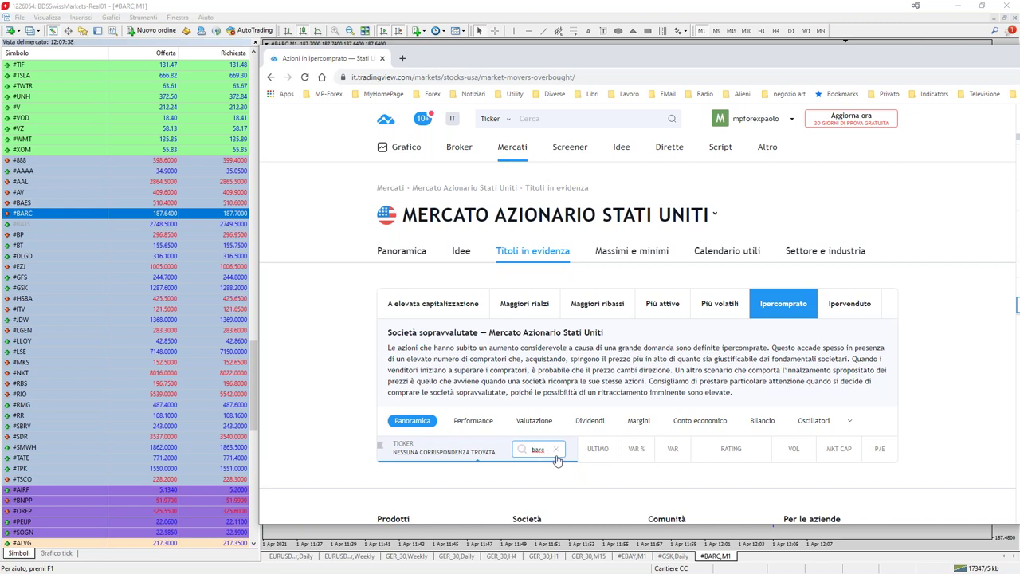
Change the overbought stocks page to the United Kingdom market (Regno Unito).
click(715, 215)
scroll(422, 414, down, 3)
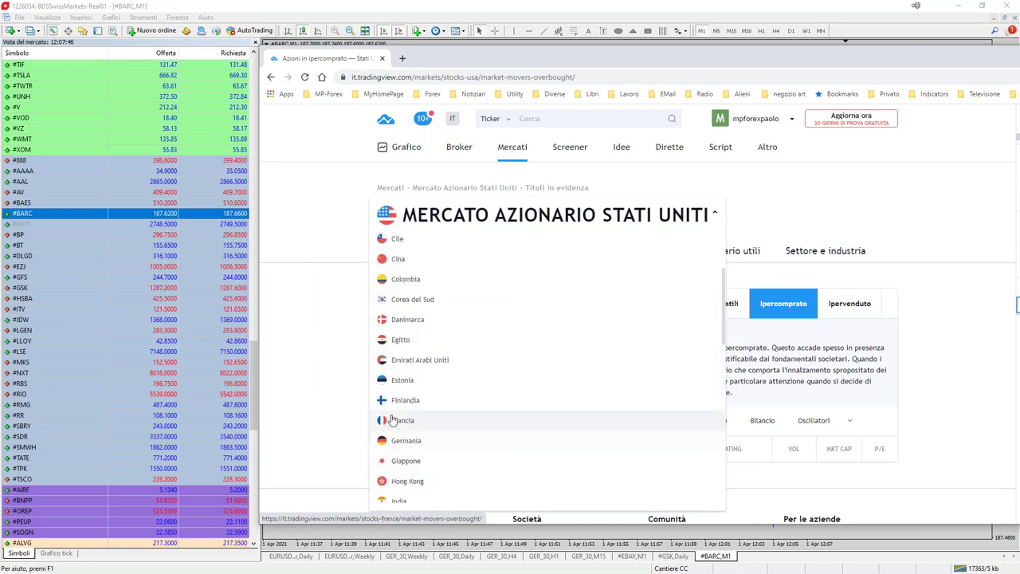
scroll(426, 442, down, 2)
scroll(435, 466, down, 1)
scroll(442, 476, down, 3)
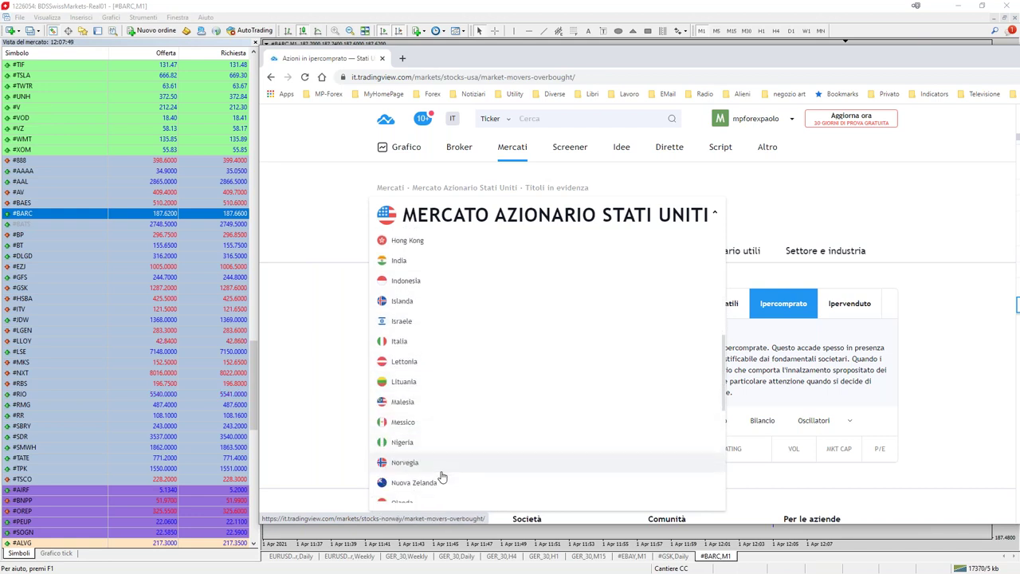
scroll(443, 477, down, 3)
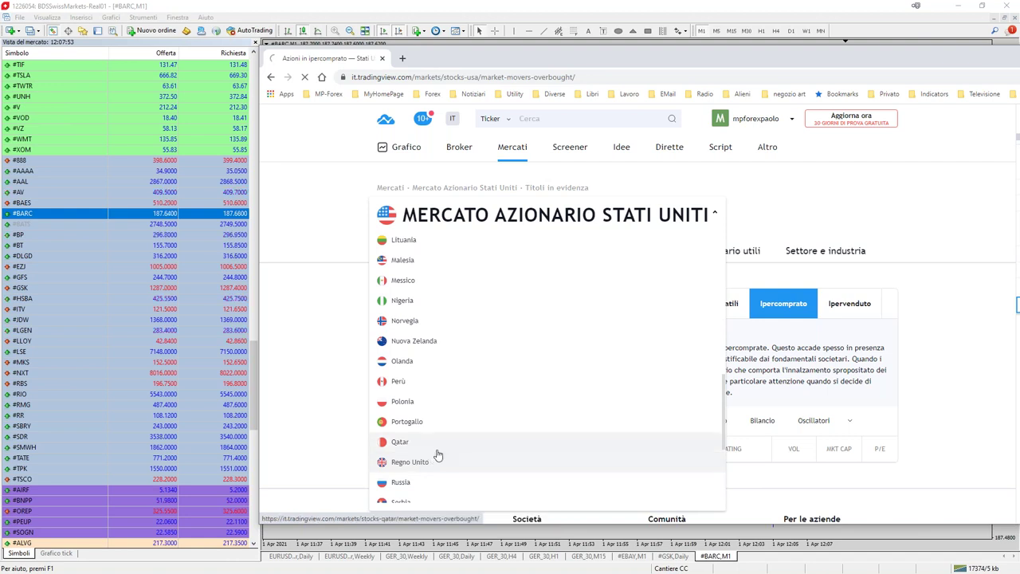
click(437, 457)
Filter the UK overbought tickers by "bar" and "barc", clear the filter and look over the listed stocks.
click(508, 446)
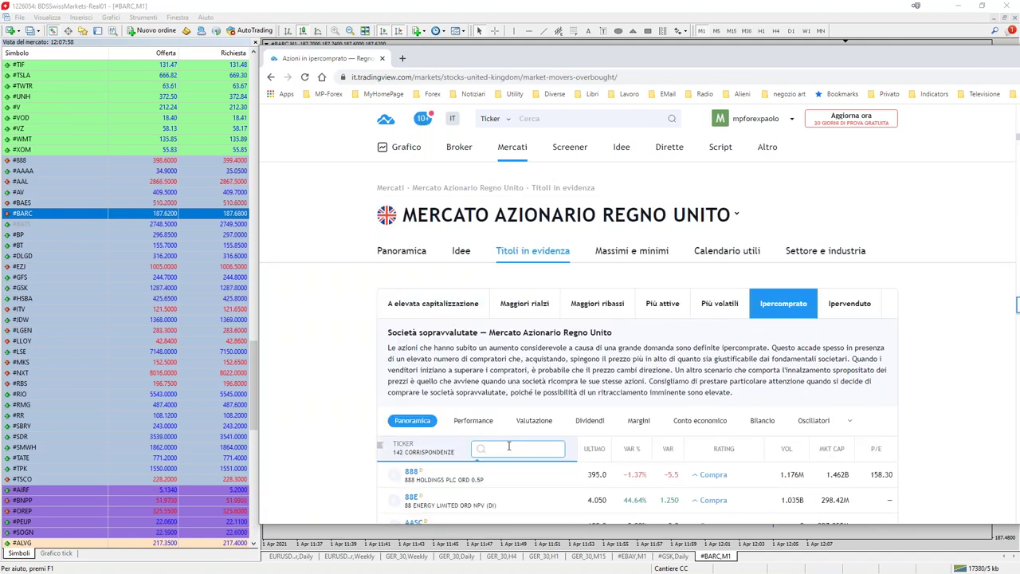
text(bar)
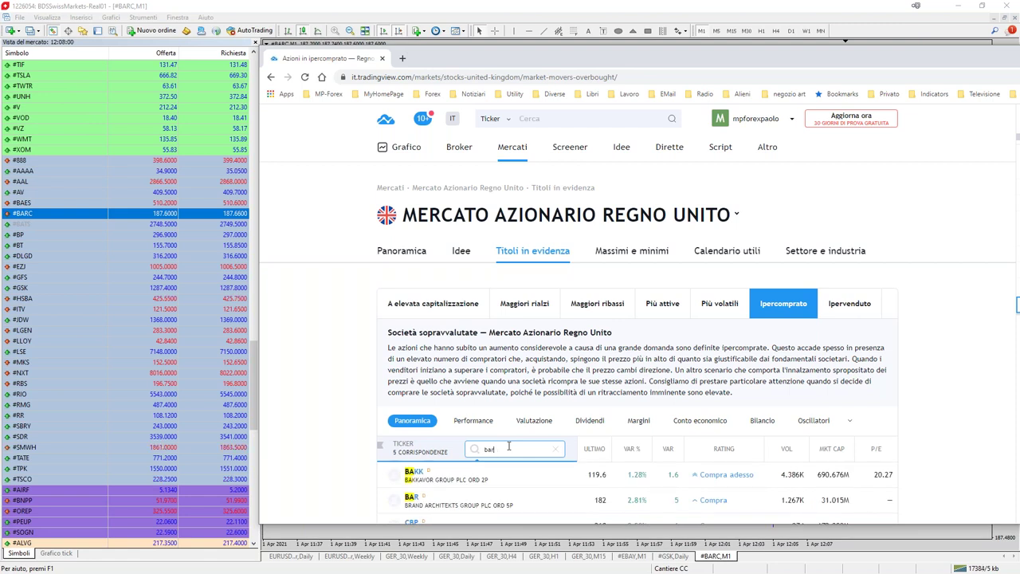
text(d)
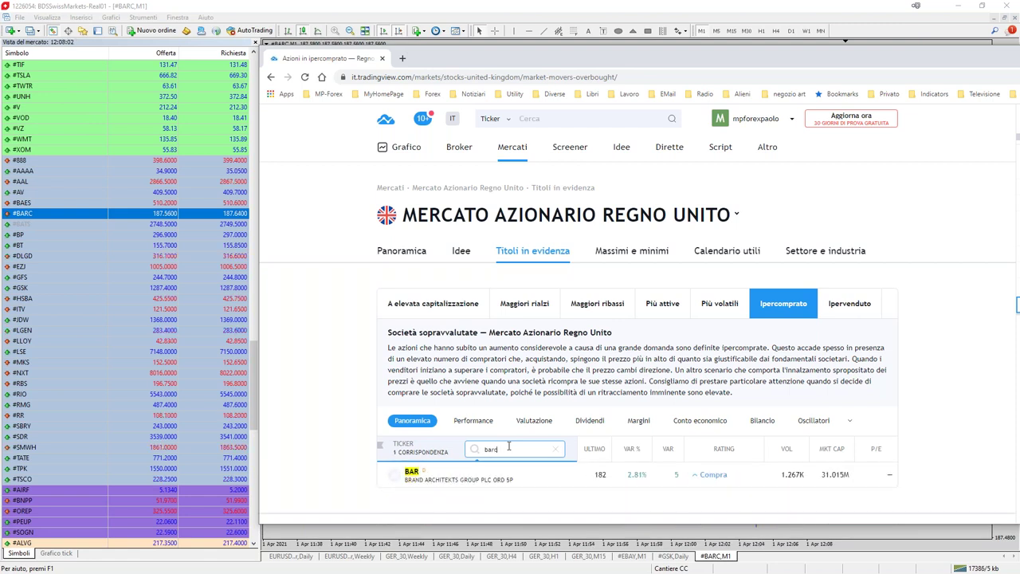
key(BackSpace)
text(c)
key(BackSpace)
text(d)
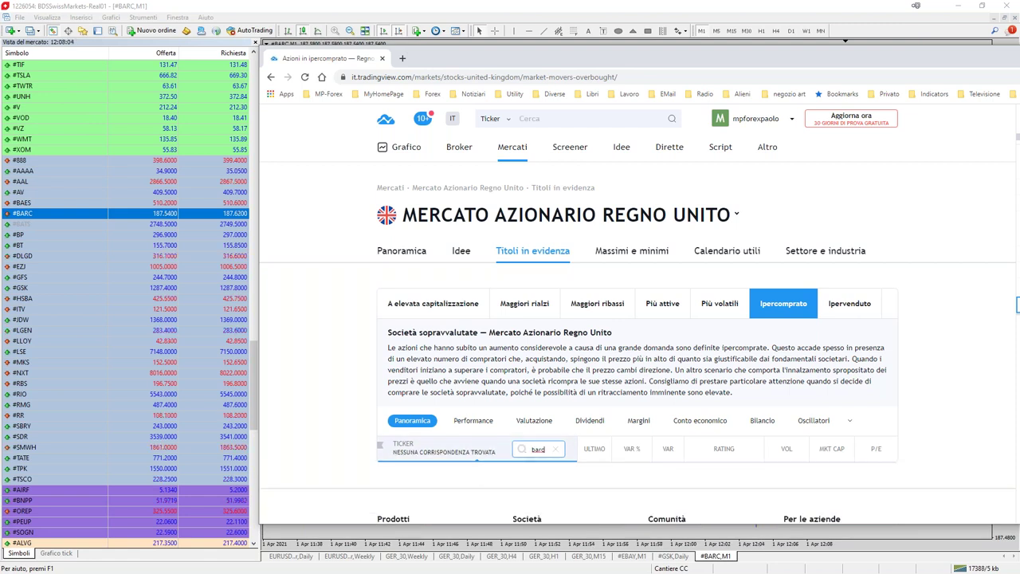
click(555, 449)
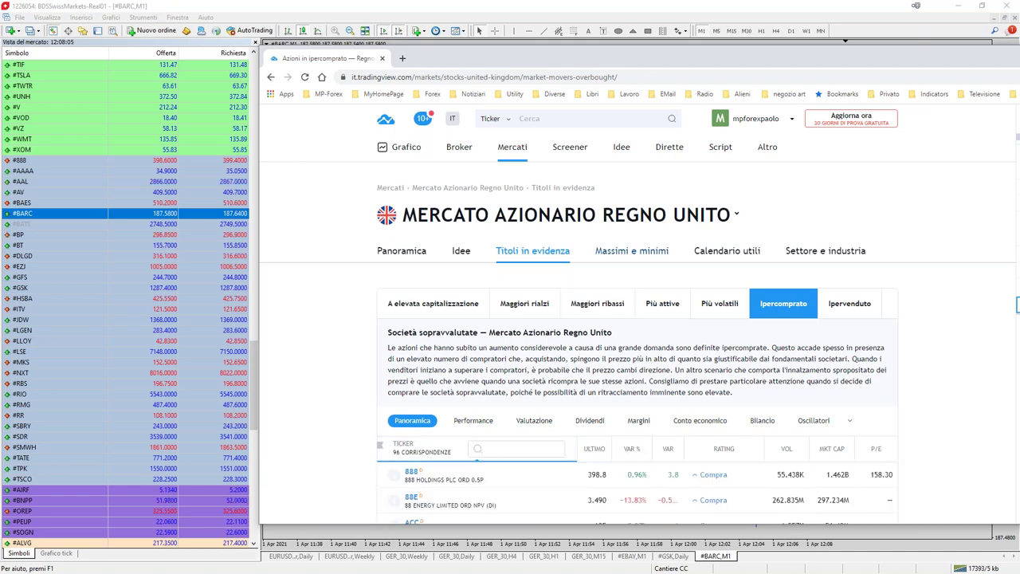
scroll(519, 481, down, 2)
scroll(523, 480, down, 1)
scroll(514, 462, up, 3)
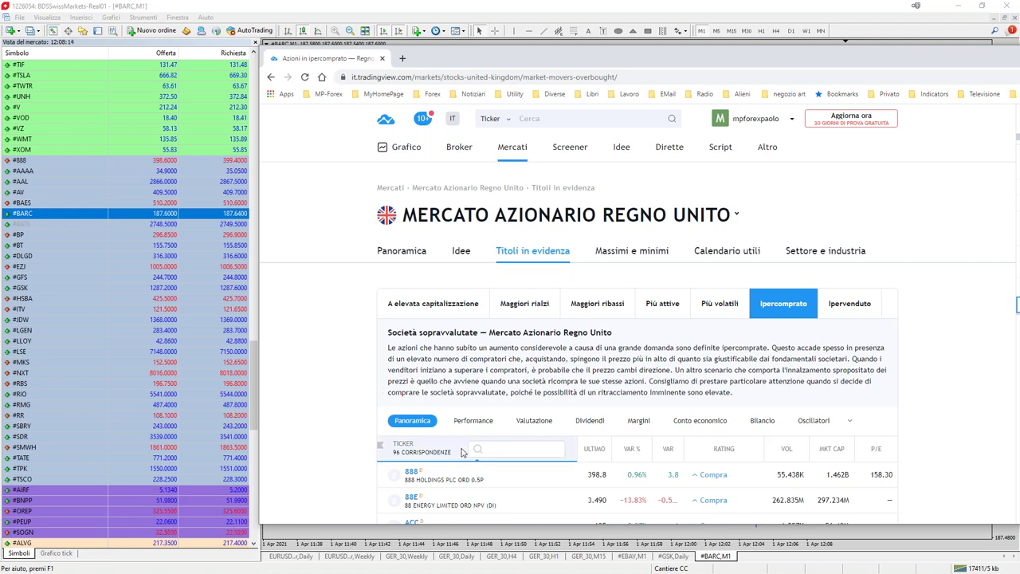
Show the United States overbought stocks again, filter the tickers by "ebay" and clear the filter.
click(736, 214)
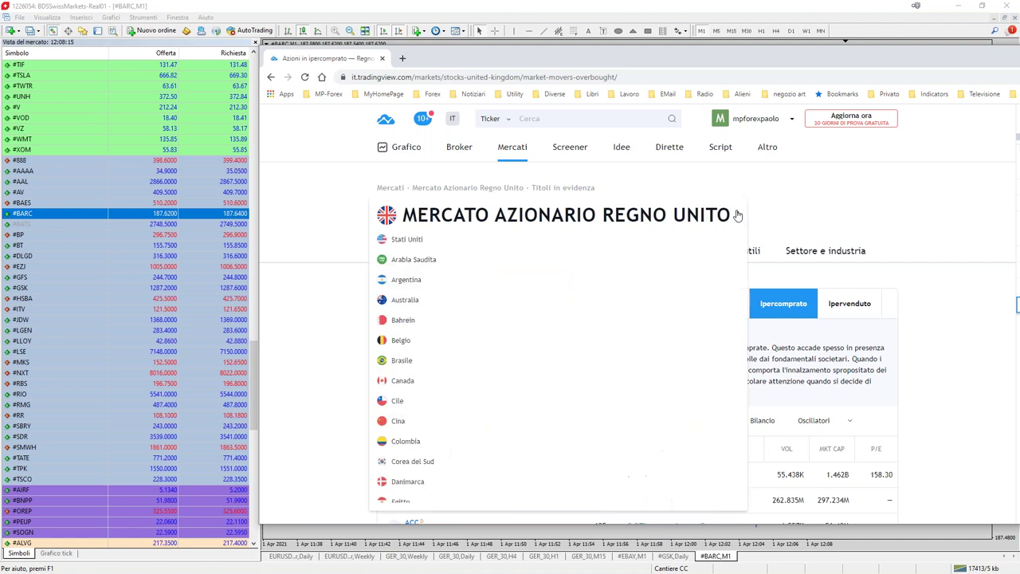
click(406, 238)
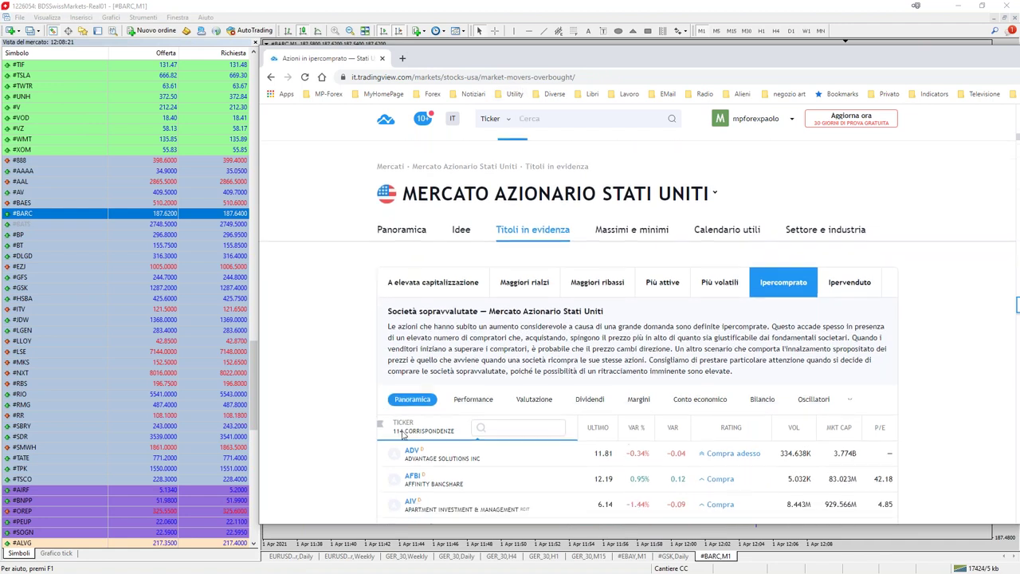
scroll(446, 422, down, 1)
click(511, 413)
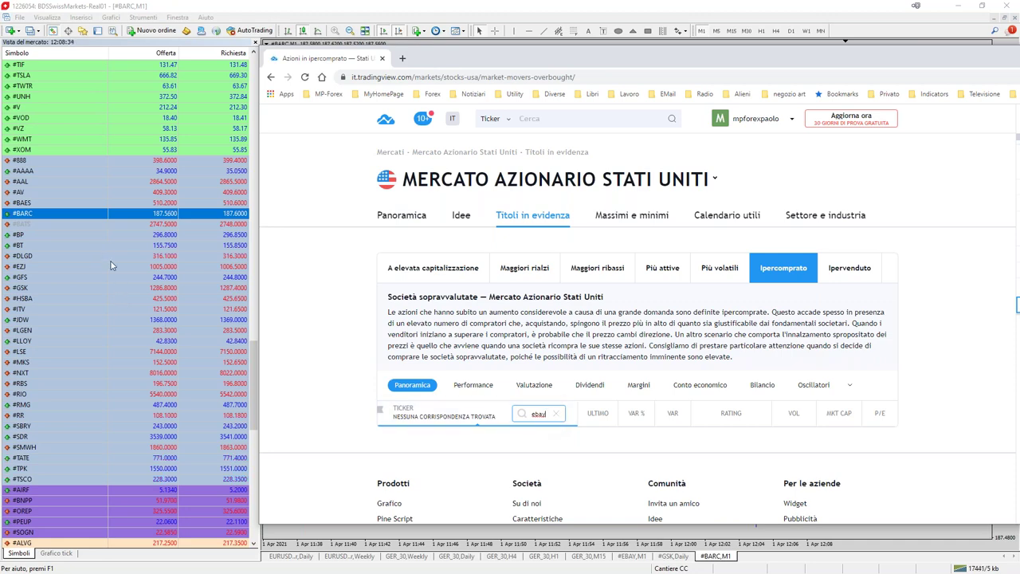
scroll(416, 247, down, 2)
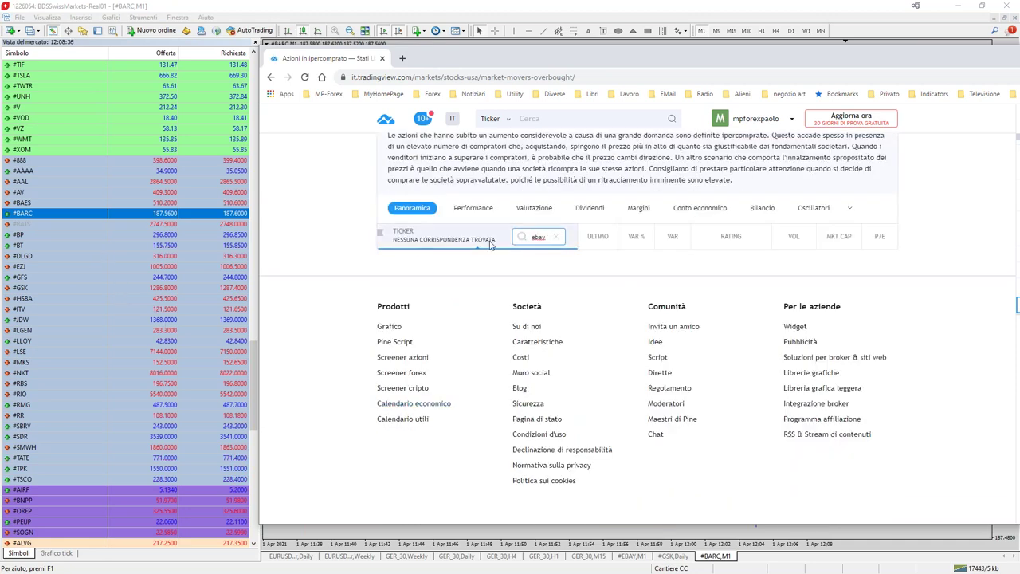
click(556, 237)
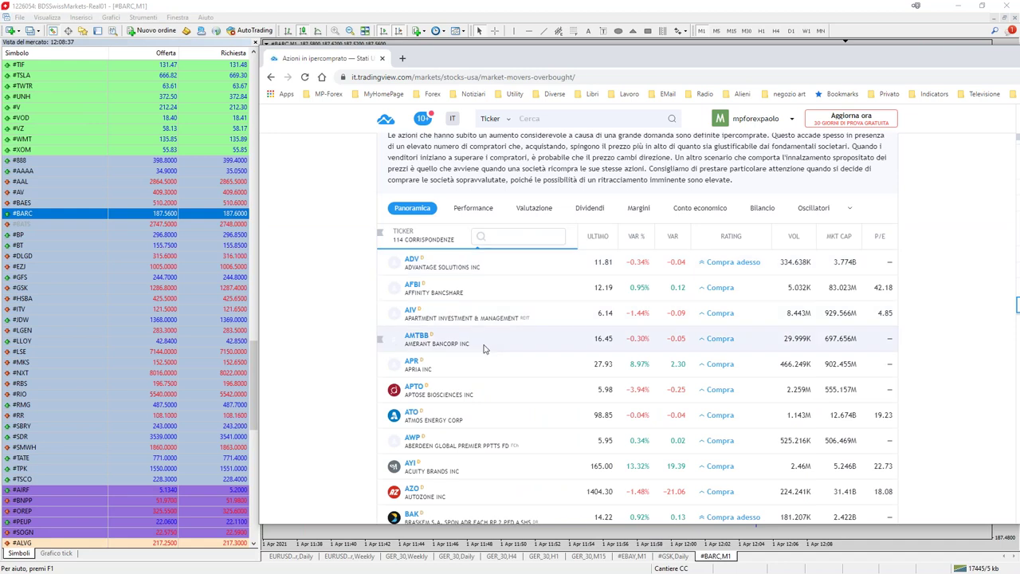
Filter the United States overbought tickers by "mmm" and clear the filter.
scroll(481, 364, down, 1)
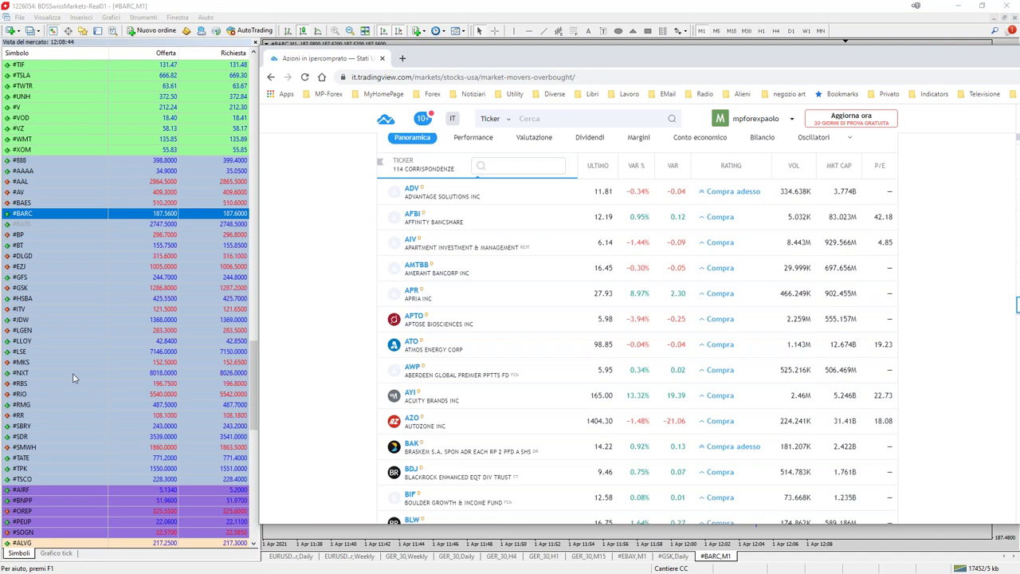
click(530, 169)
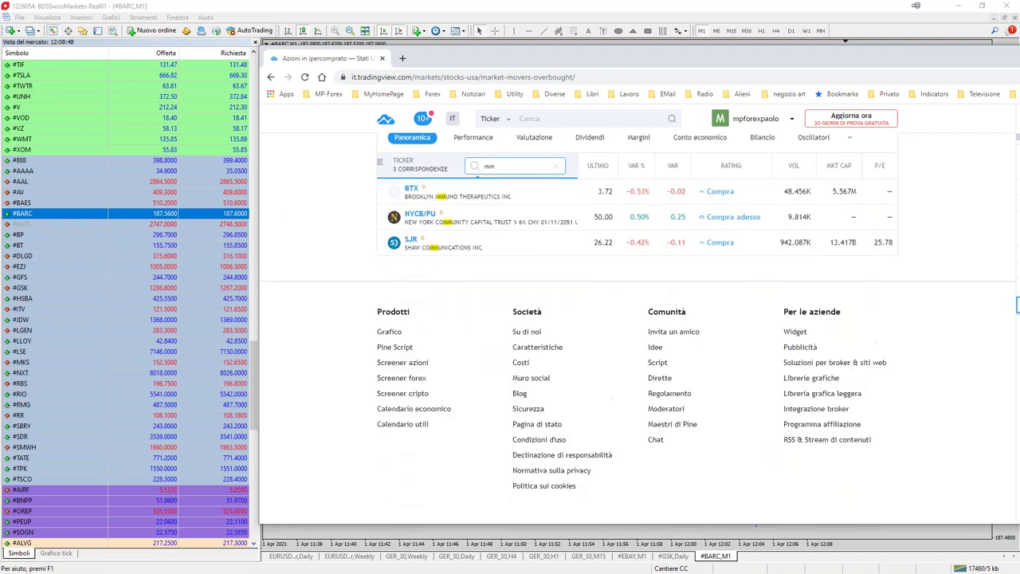
text(mmm)
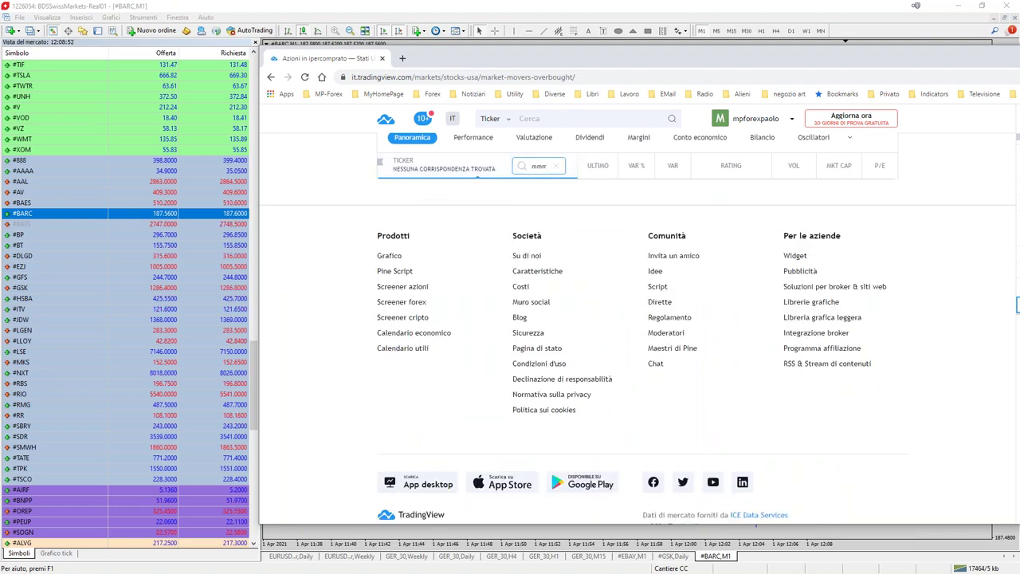
click(557, 166)
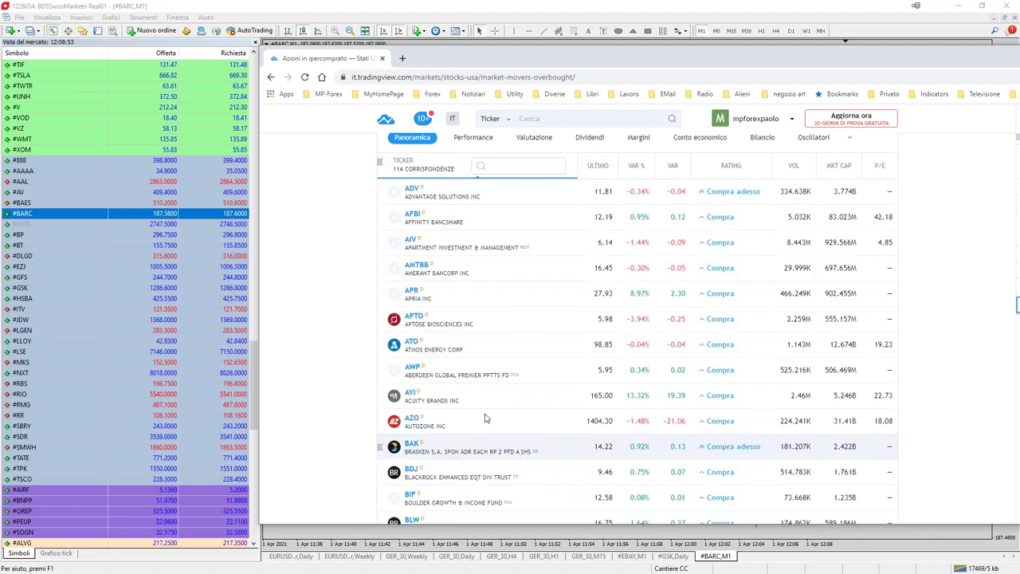
Look through the full list of United States overbought stocks and maximize the browser window.
scroll(457, 388, down, 2)
scroll(456, 388, down, 5)
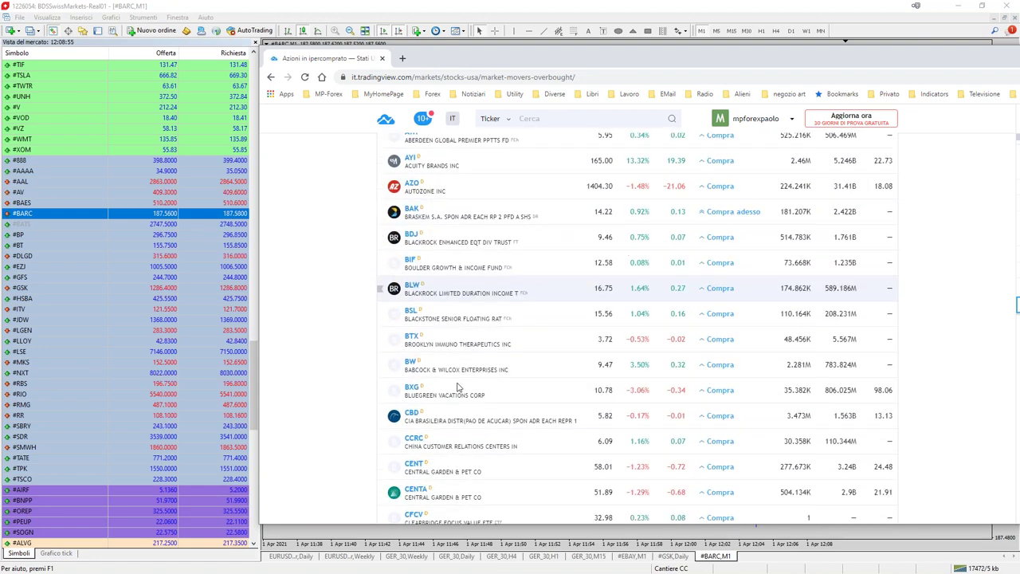
scroll(457, 388, down, 10)
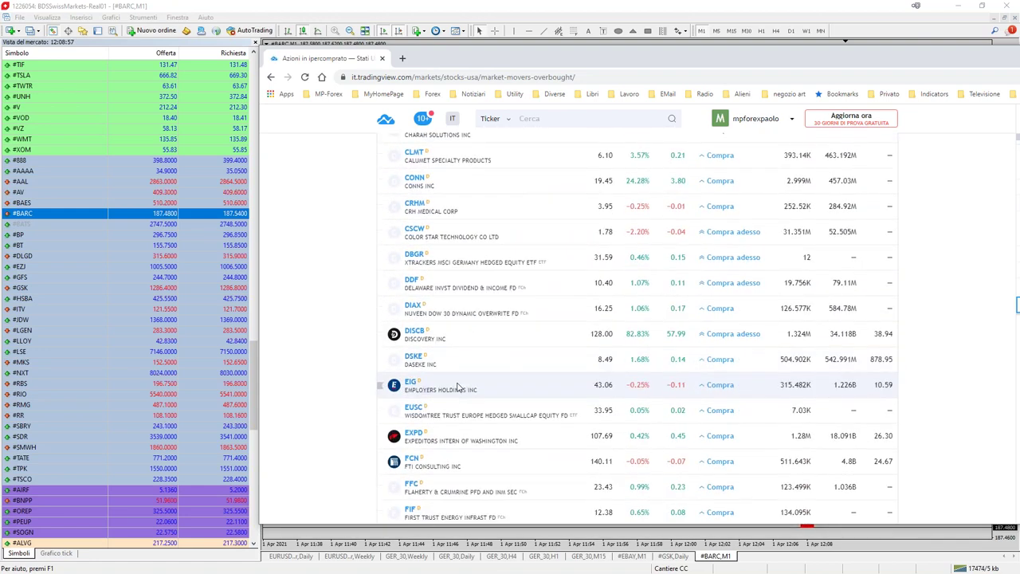
scroll(457, 388, down, 10)
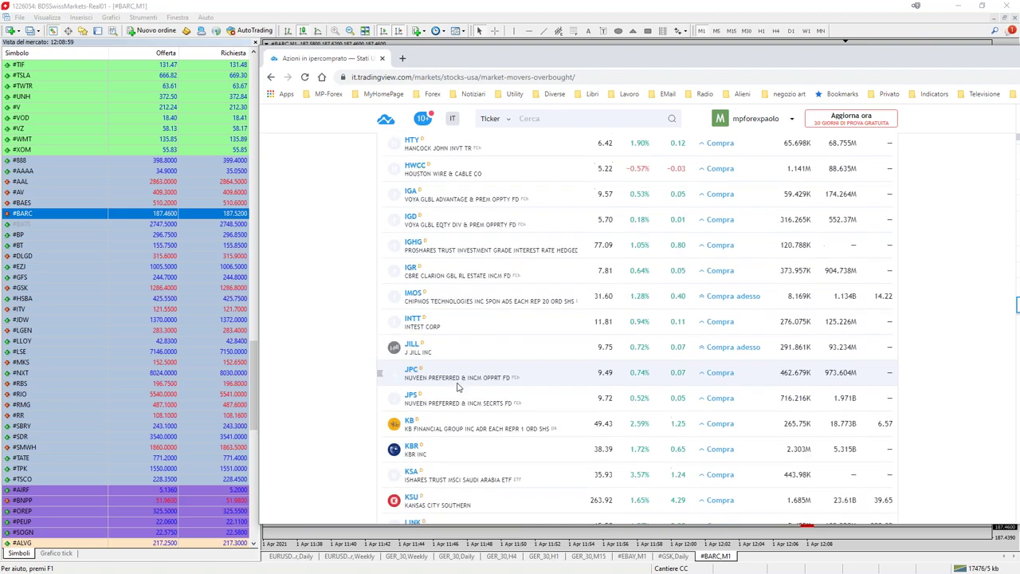
scroll(457, 388, down, 4)
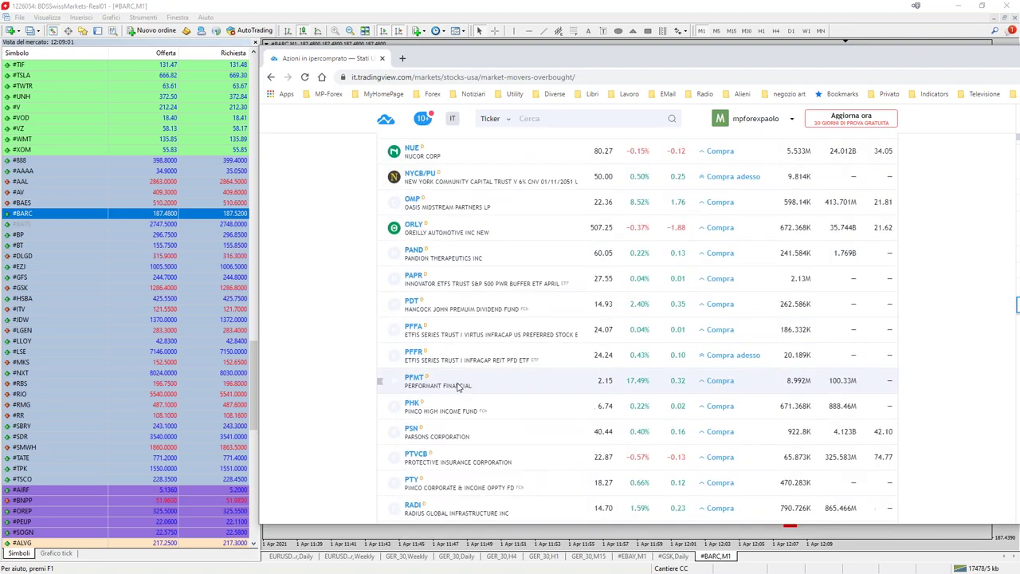
double_click(921, 68)
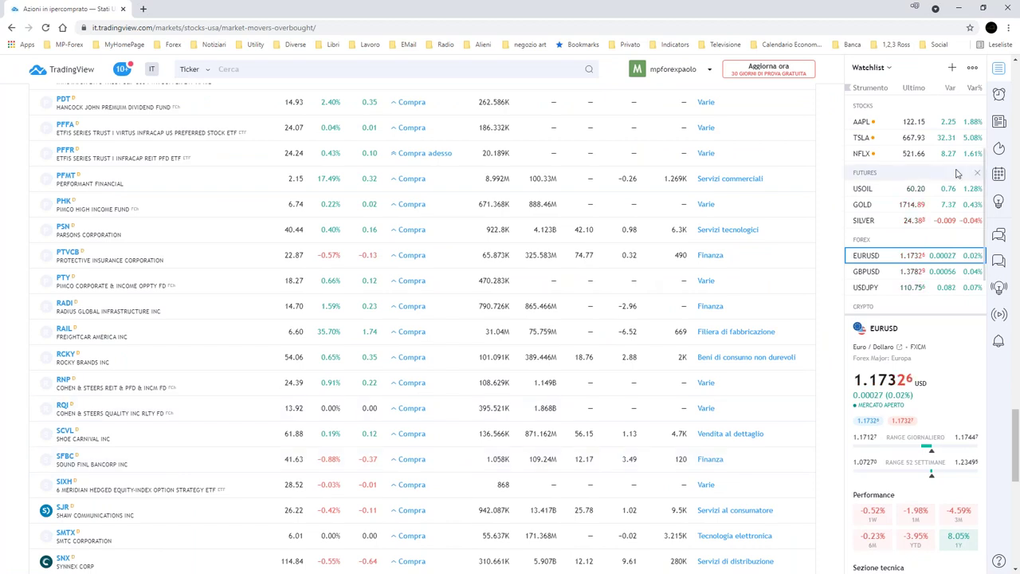
Show the TSLA details from the watchlist and filter the United States overbought tickers by "tsla".
click(863, 139)
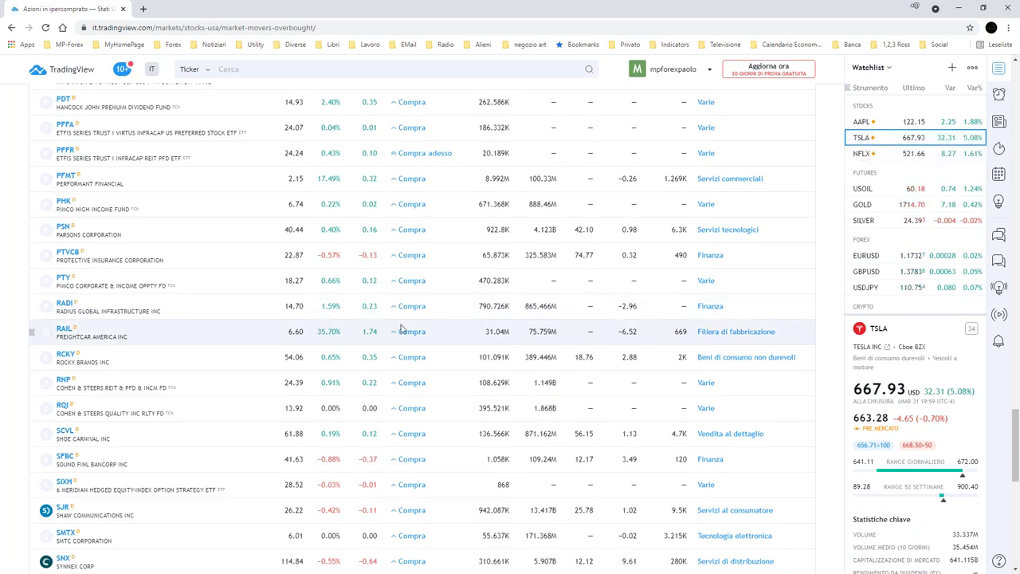
scroll(404, 328, up, 5)
scroll(401, 328, up, 10)
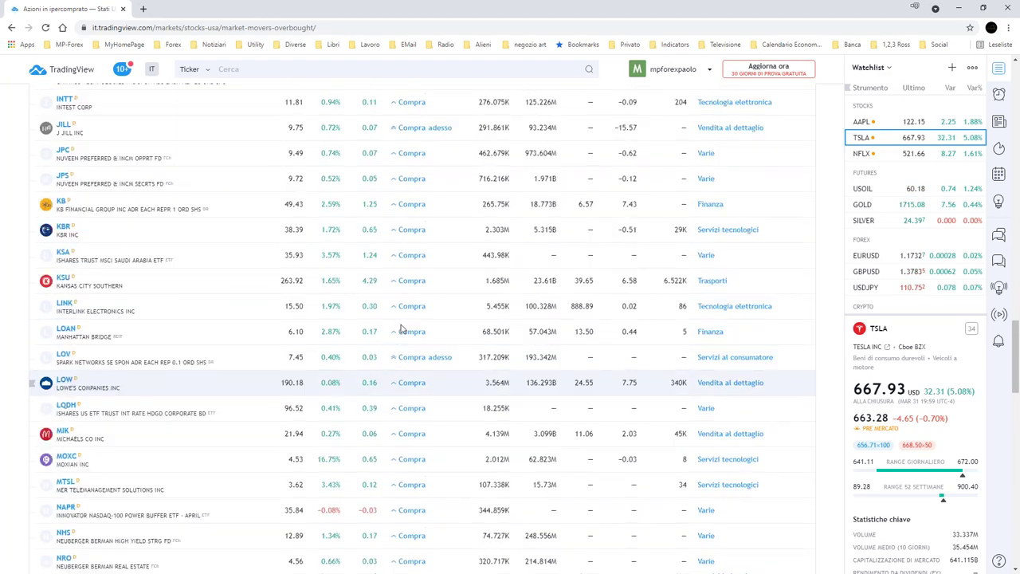
scroll(189, 260, up, 5)
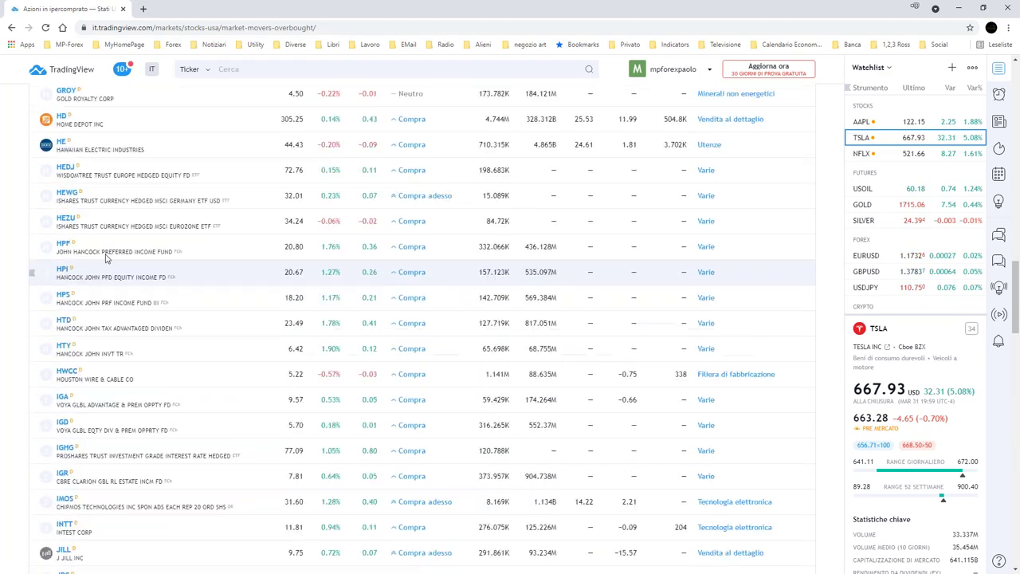
scroll(189, 260, up, 5)
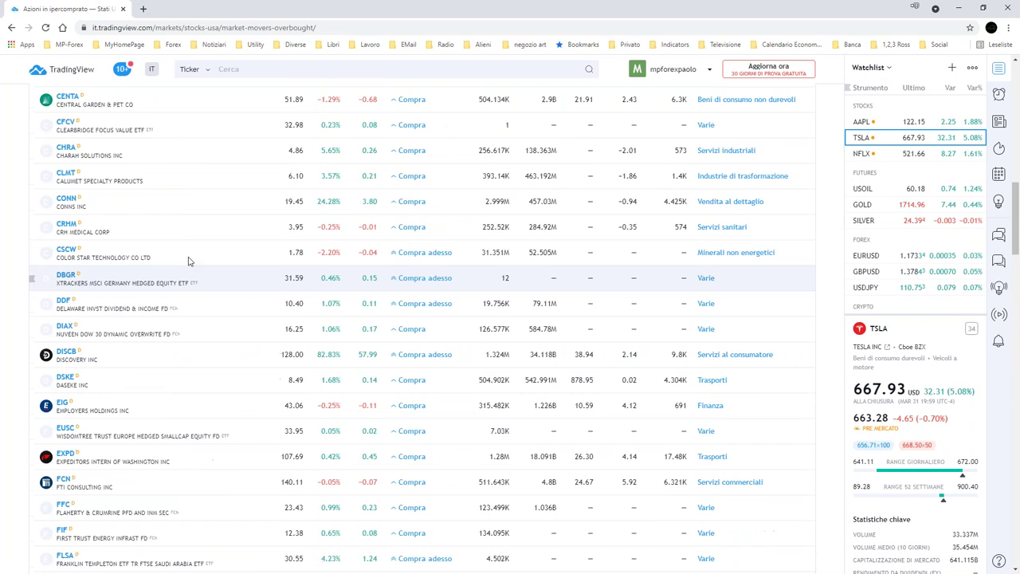
scroll(173, 222, up, 8)
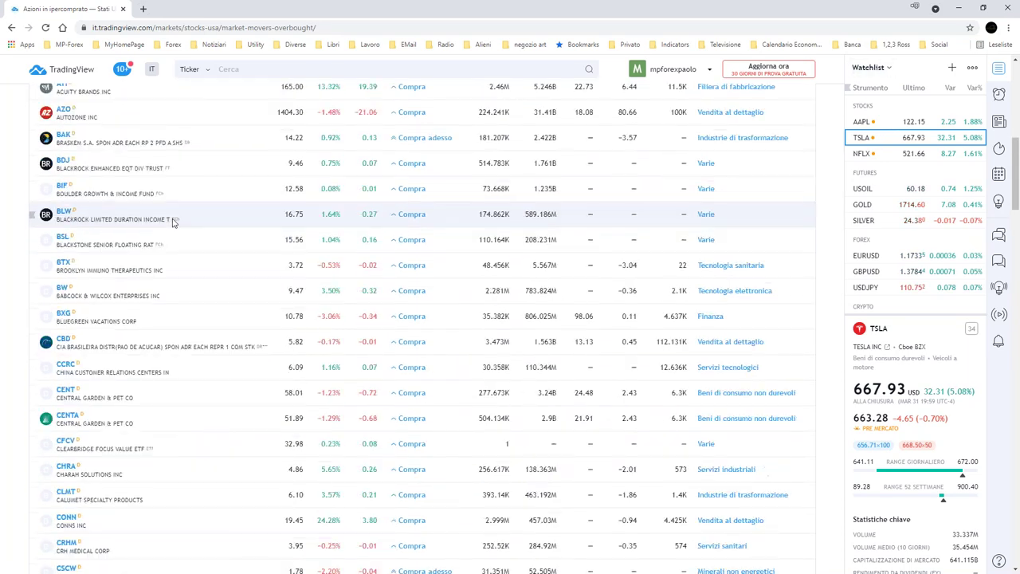
scroll(172, 223, up, 1)
click(154, 246)
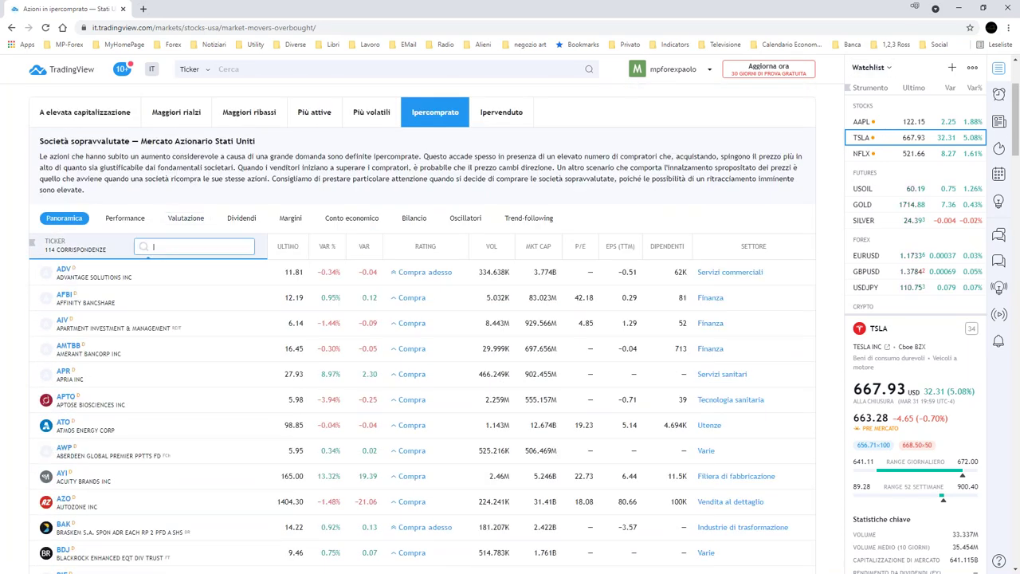
text(tsla)
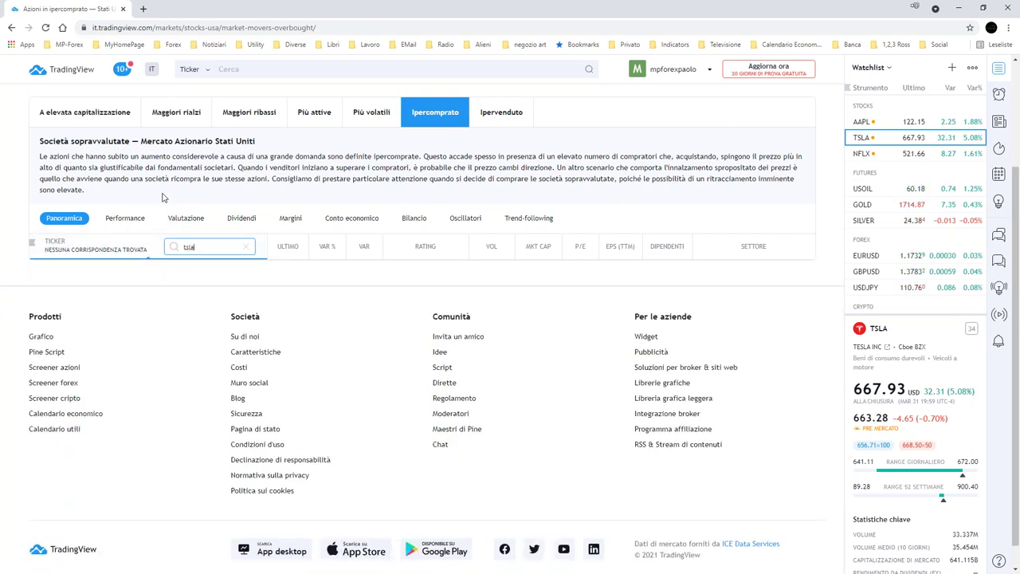
Look over the list of countries and show the large-cap stocks (A elevata capitalizzazione) of the United States market.
scroll(370, 165, up, 2)
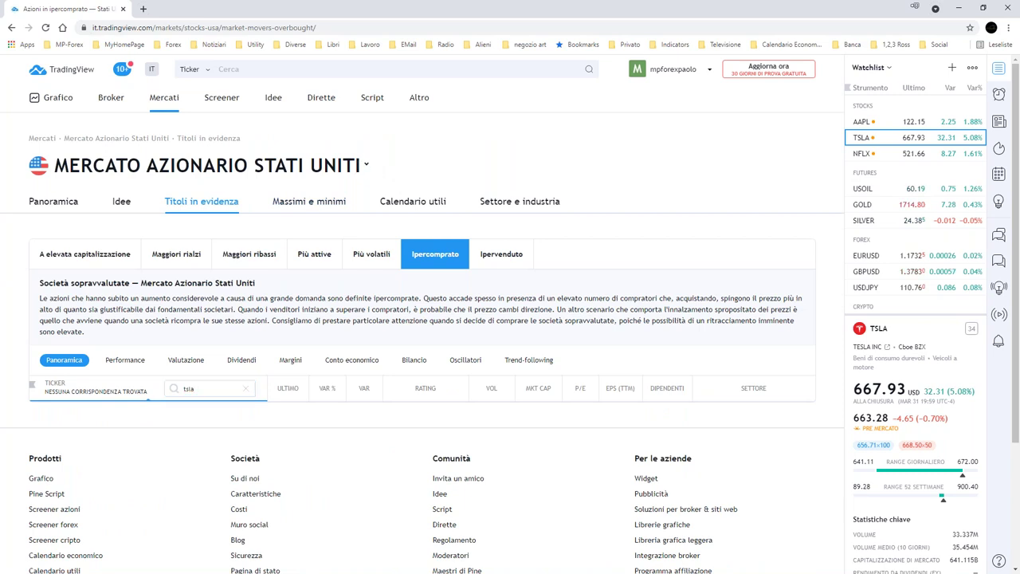
click(365, 165)
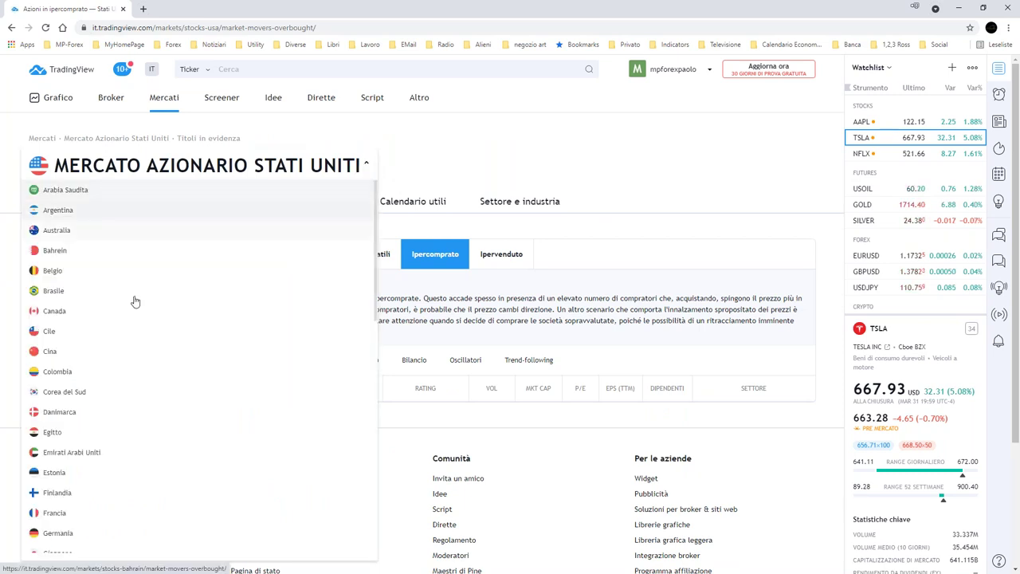
scroll(152, 431, down, 5)
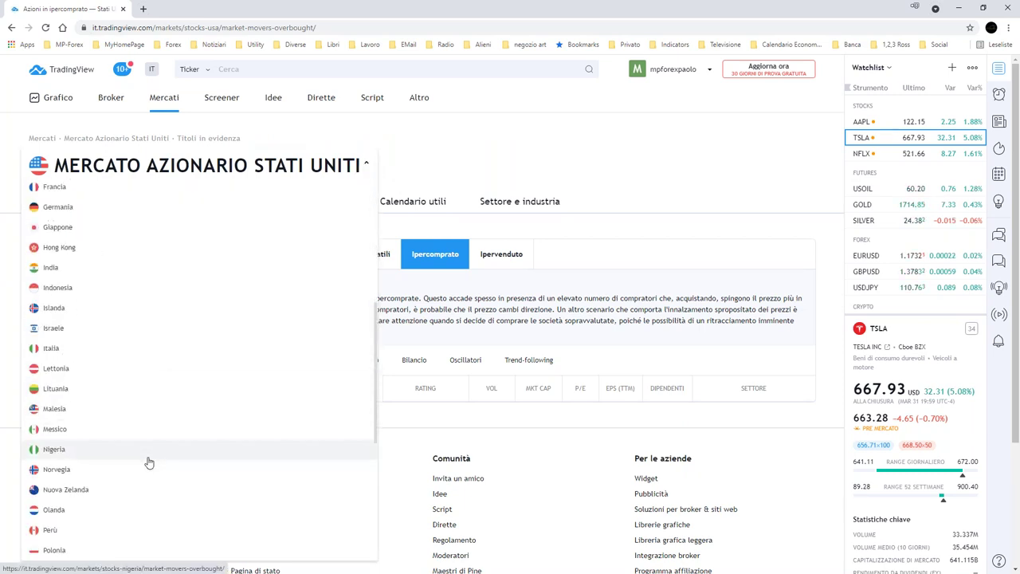
click(90, 263)
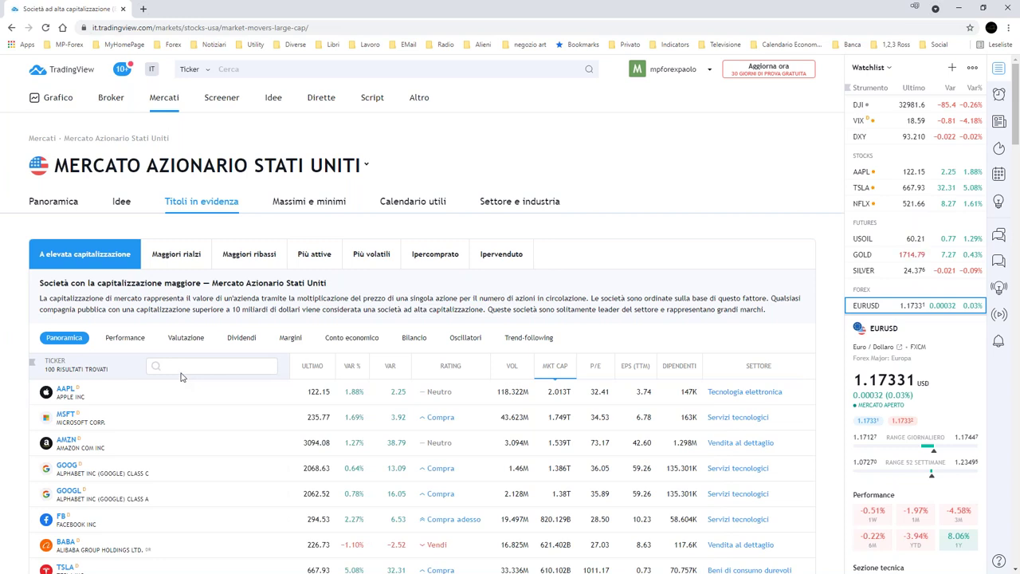
Open the Apple Inc (AAPL) page from the large-cap list and look over its price chart.
click(69, 391)
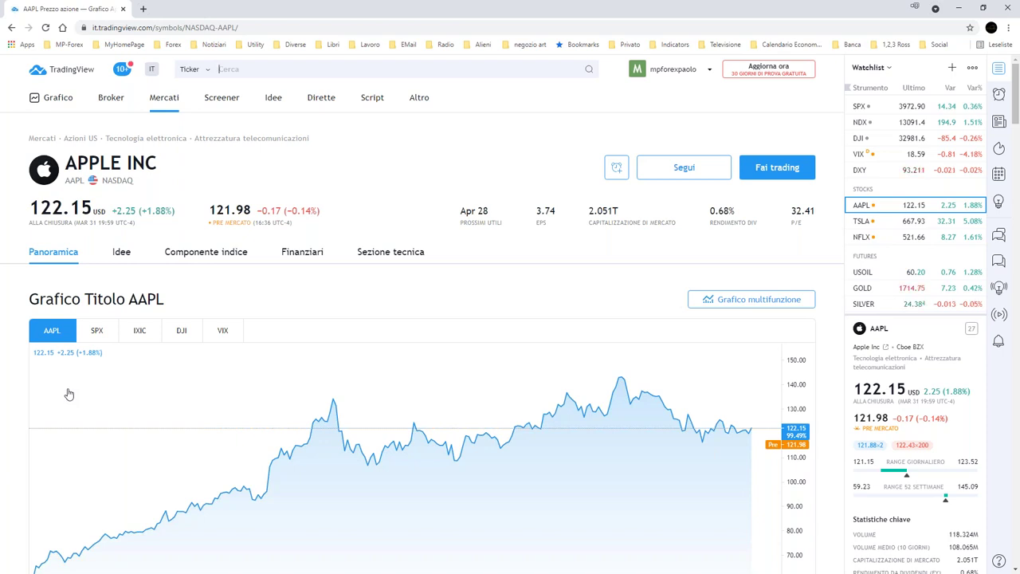
scroll(470, 423, down, 2)
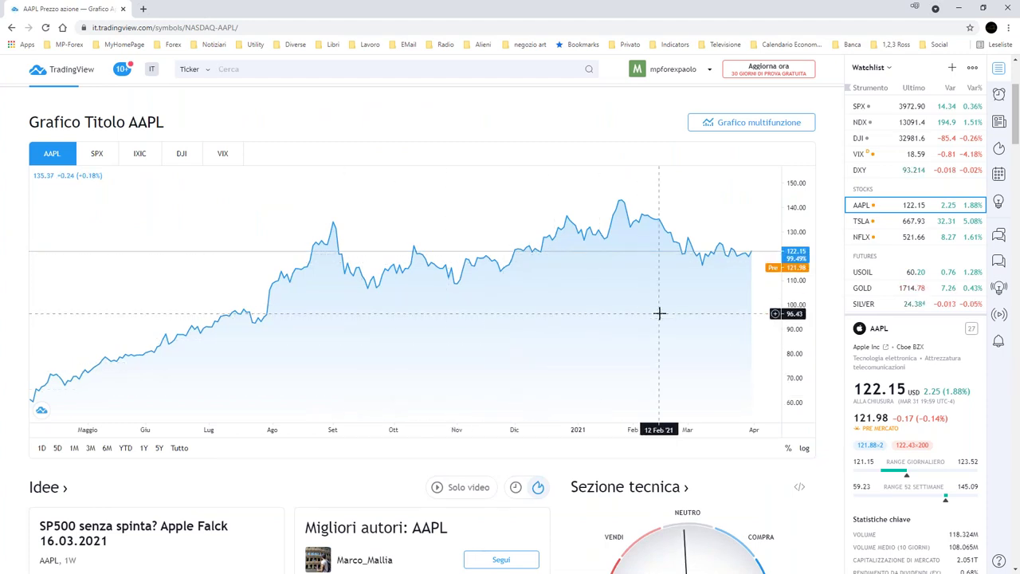
scroll(659, 312, up, 2)
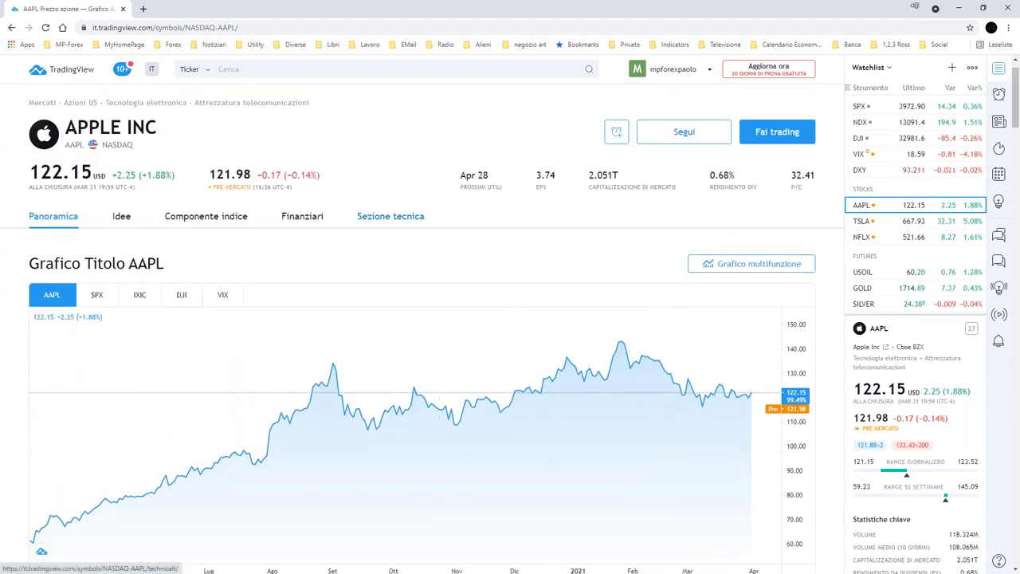
Examine Apple's technical analysis gauges and indicator tables (Sezione tecnica) and return to its overview (Panoramica).
click(390, 216)
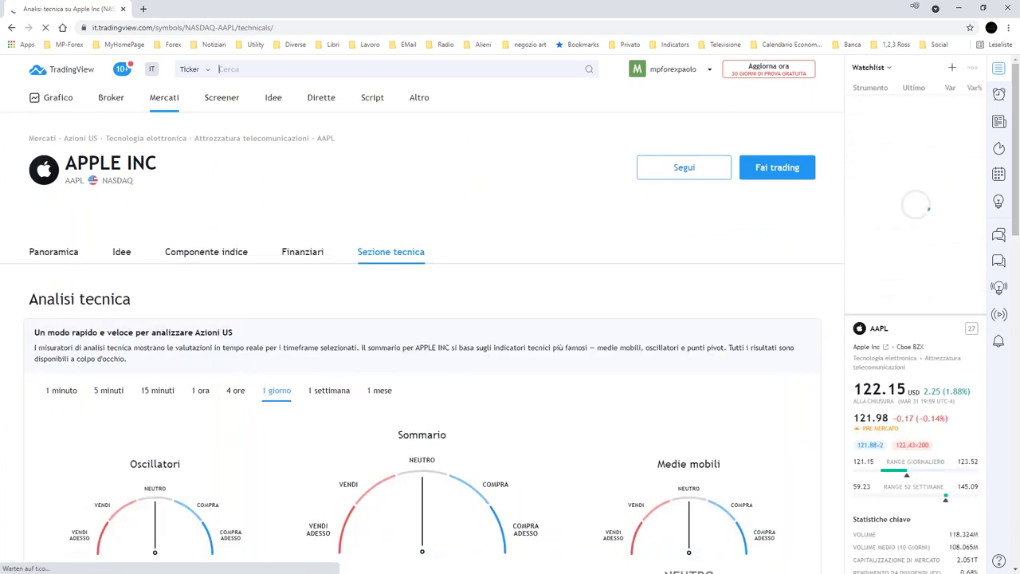
scroll(503, 342, down, 2)
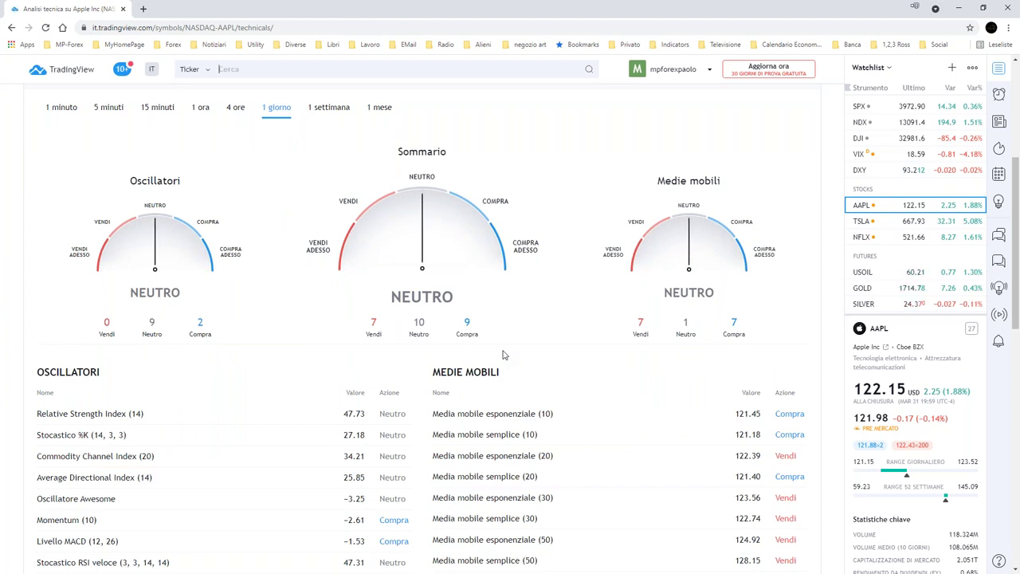
key(/)
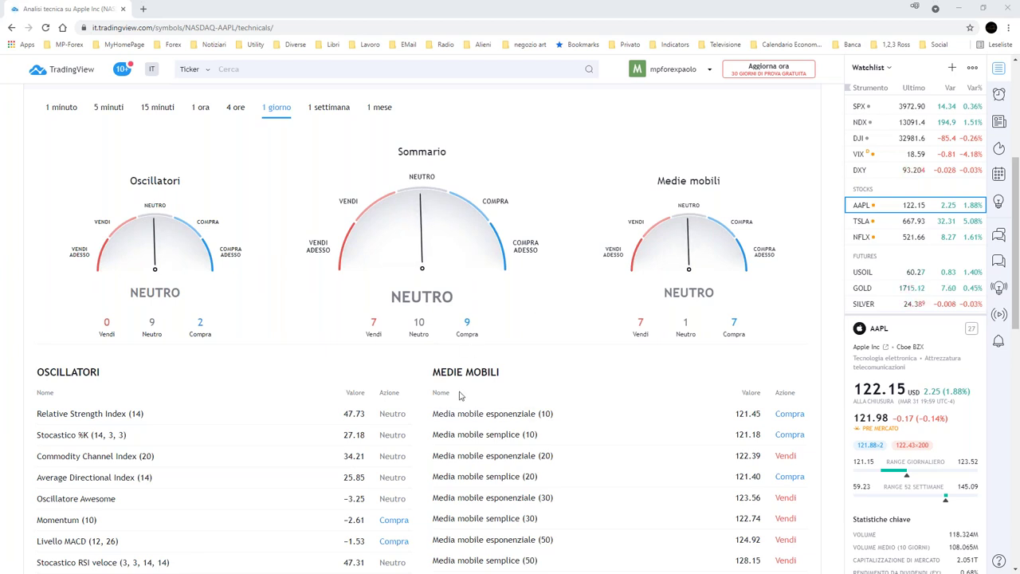
scroll(459, 395, up, 4)
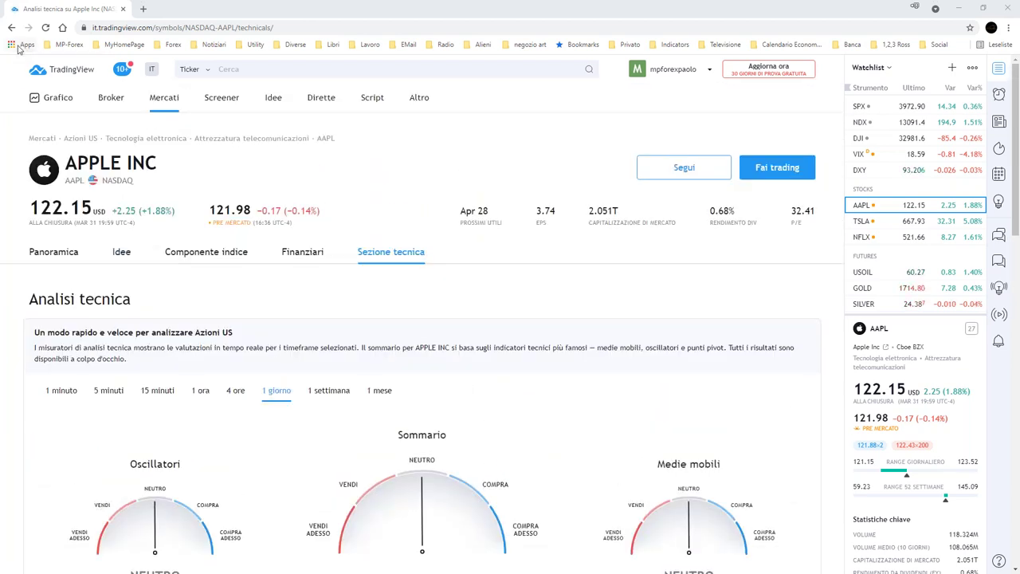
click(54, 251)
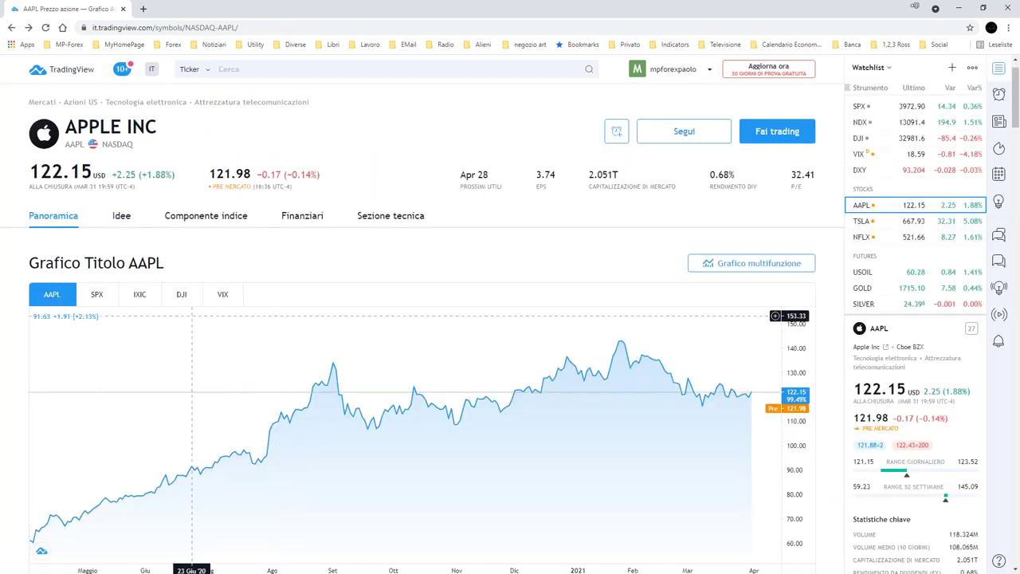
scroll(512, 303, up, 1)
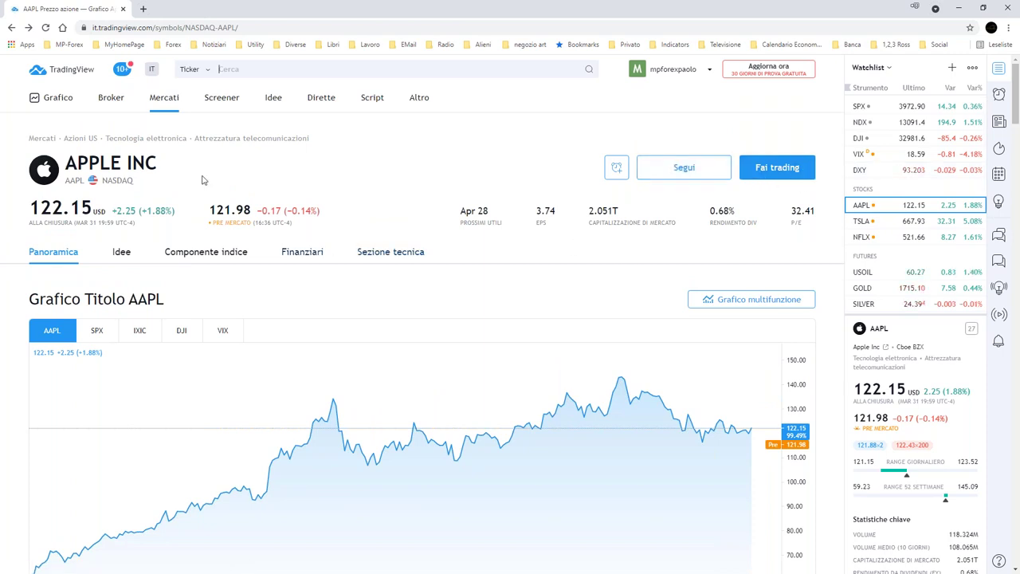
Show the most active stocks (Più attive) of the Italian market.
mouse_move(180, 106)
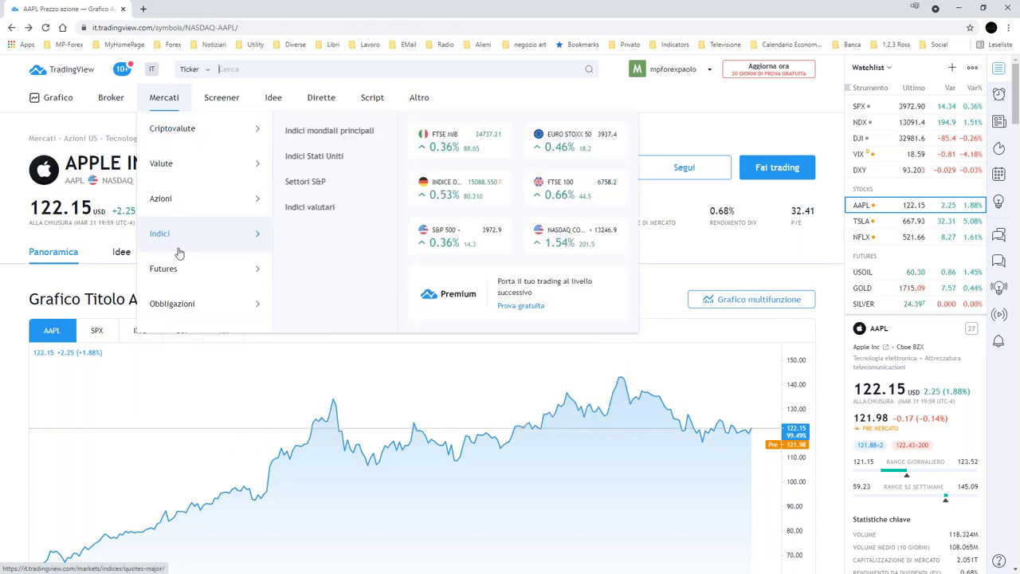
mouse_move(179, 199)
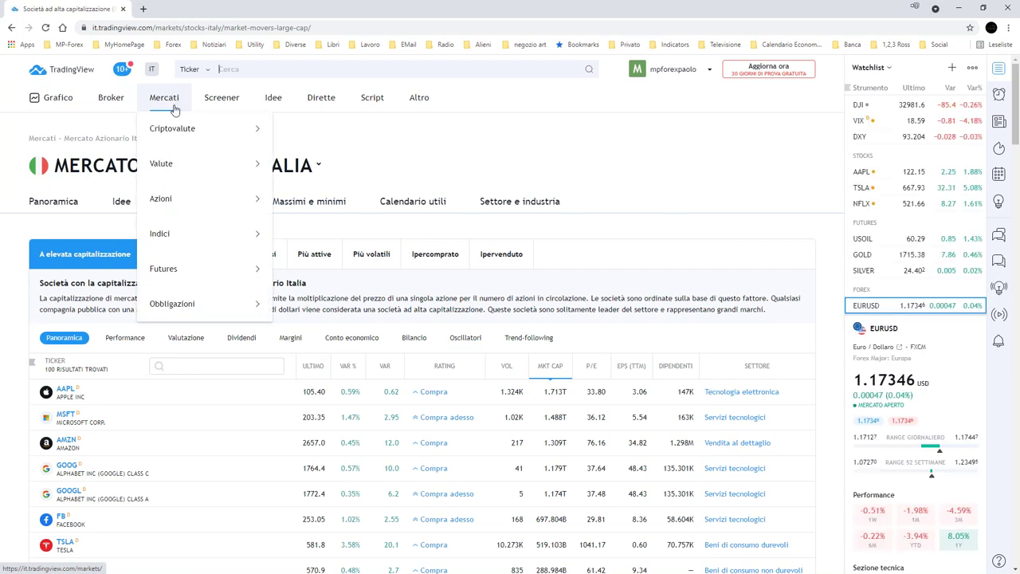
mouse_move(216, 198)
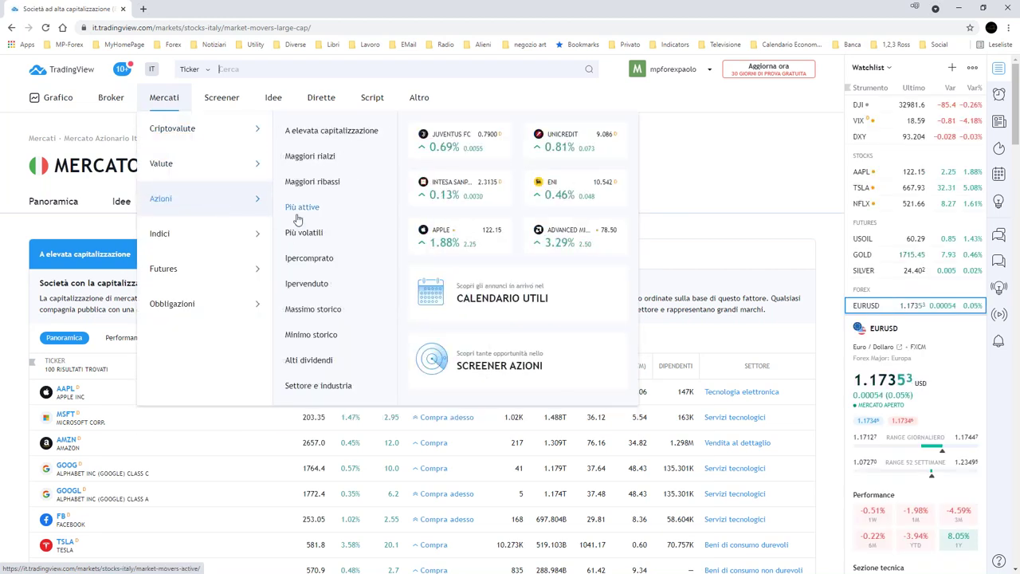
click(303, 210)
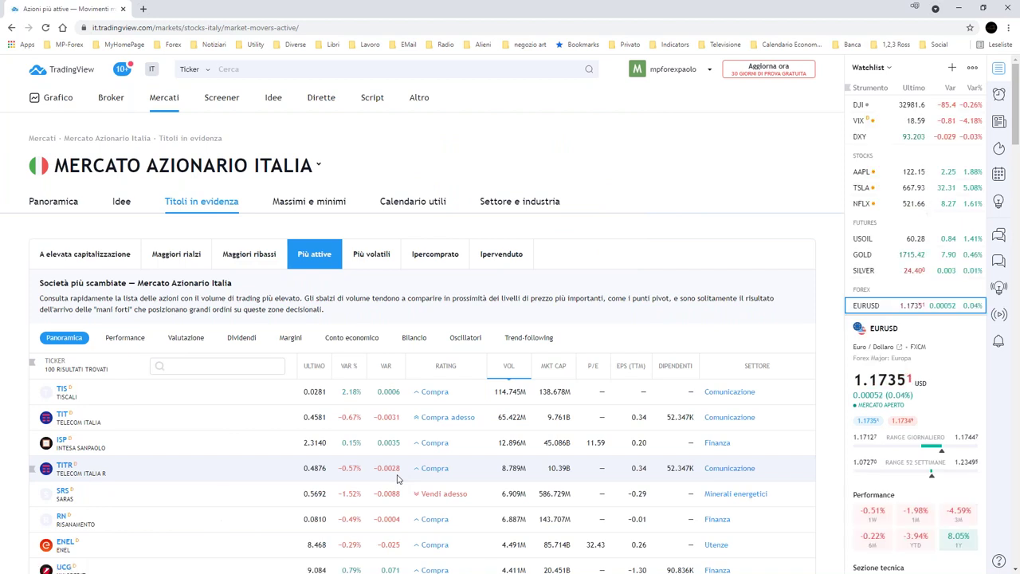
Open the ENEL stock page from the list of most active Italian stocks.
scroll(398, 479, down, 3)
scroll(398, 479, down, 1)
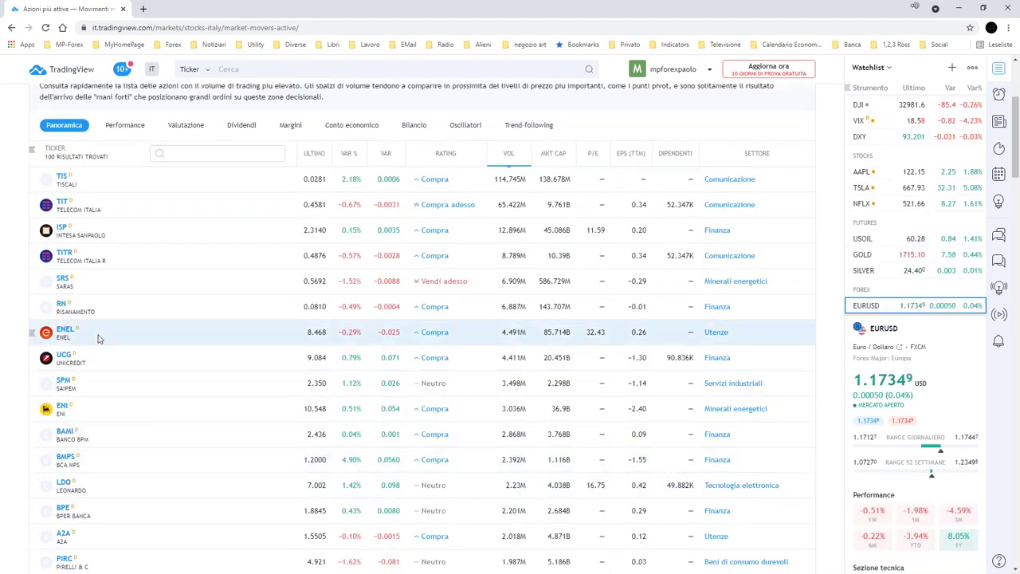
click(98, 339)
click(70, 334)
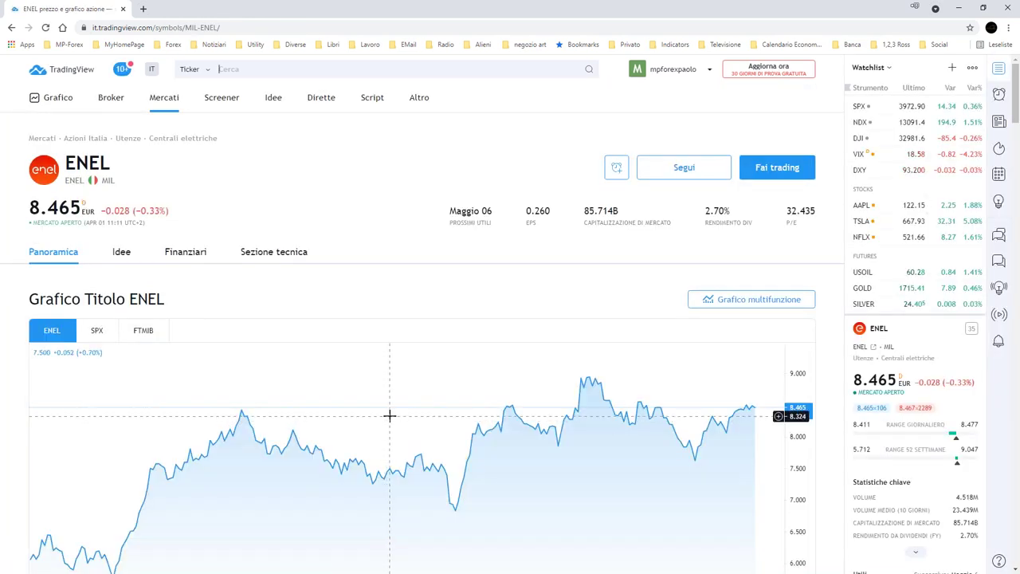
Examine ENEL's technical analysis gauges and indicator tables (Sezione tecnica).
scroll(389, 416, down, 2)
scroll(271, 319, up, 1)
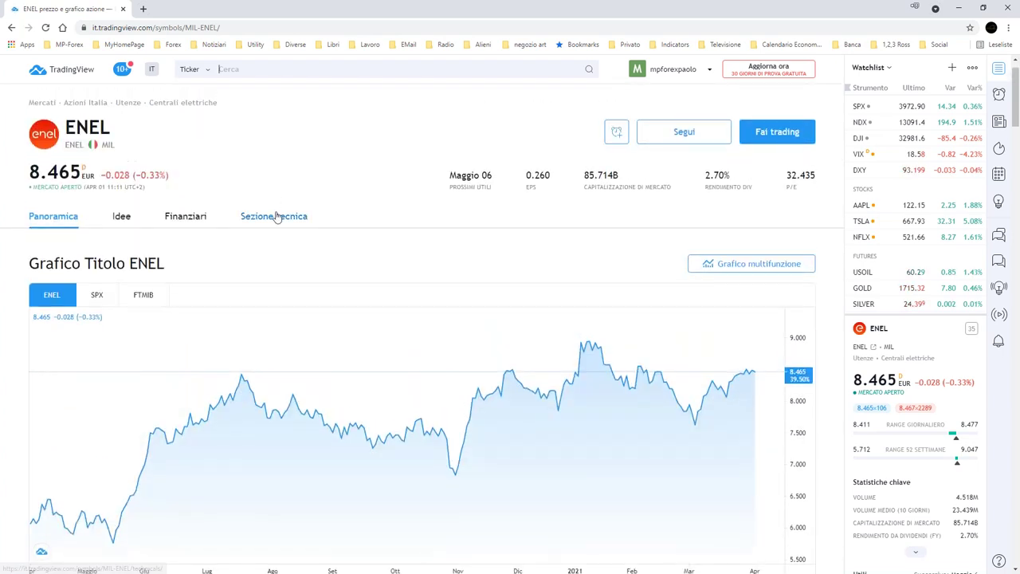
click(275, 217)
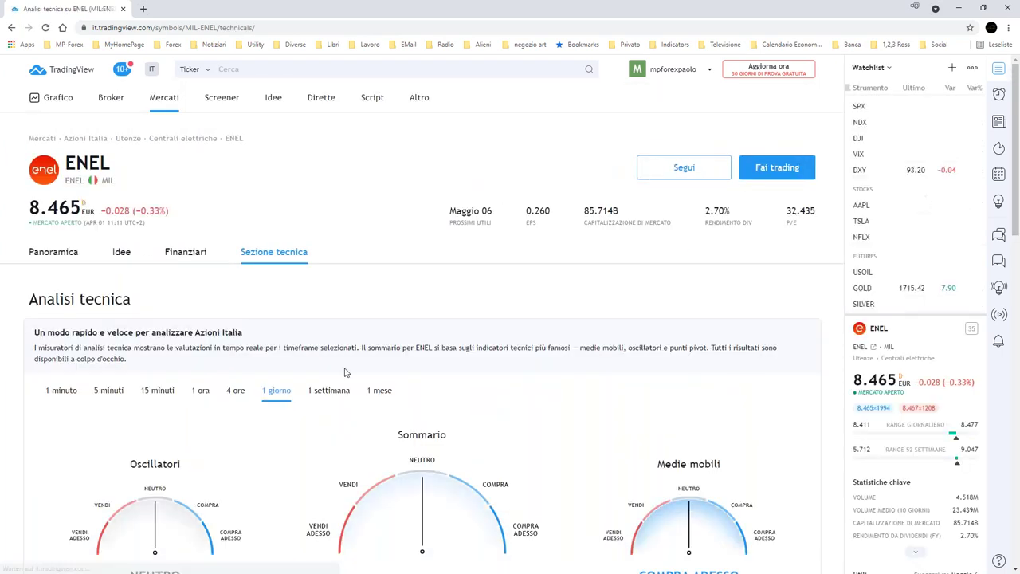
scroll(446, 462, down, 2)
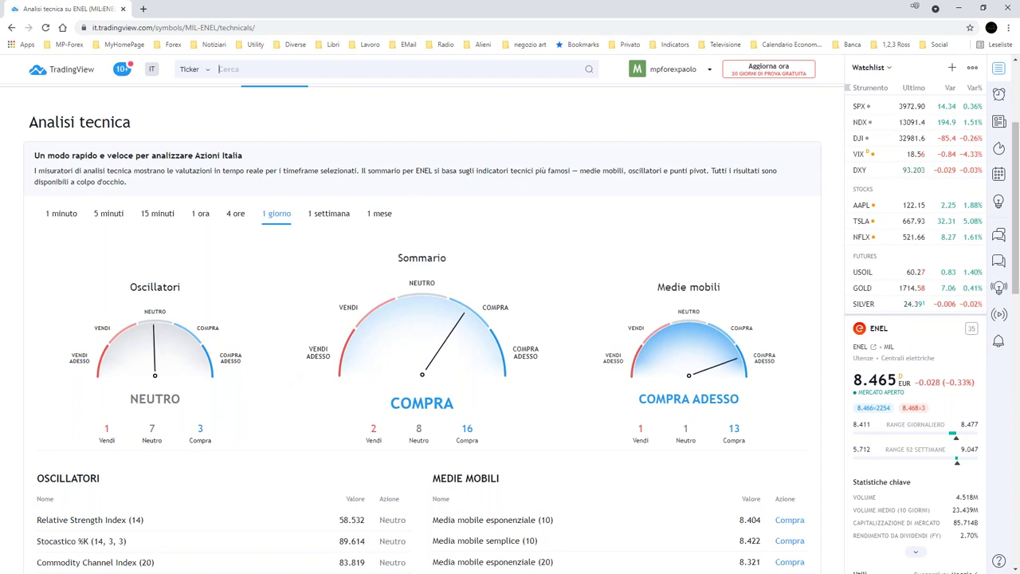
Switch to MetaTrader 4 and examine the broker's European and other stock symbols in the market watch list.
mouse_move(295, 16)
mouse_down()
mouse_move(271, 80)
mouse_move(305, 10)
mouse_up()
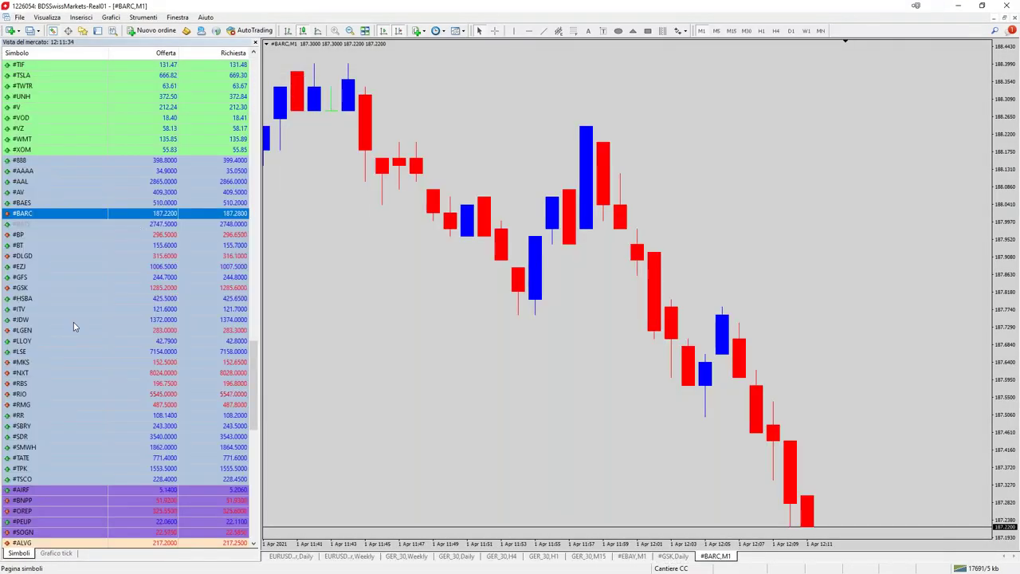
click(65, 385)
scroll(62, 383, down, 4)
scroll(61, 383, down, 2)
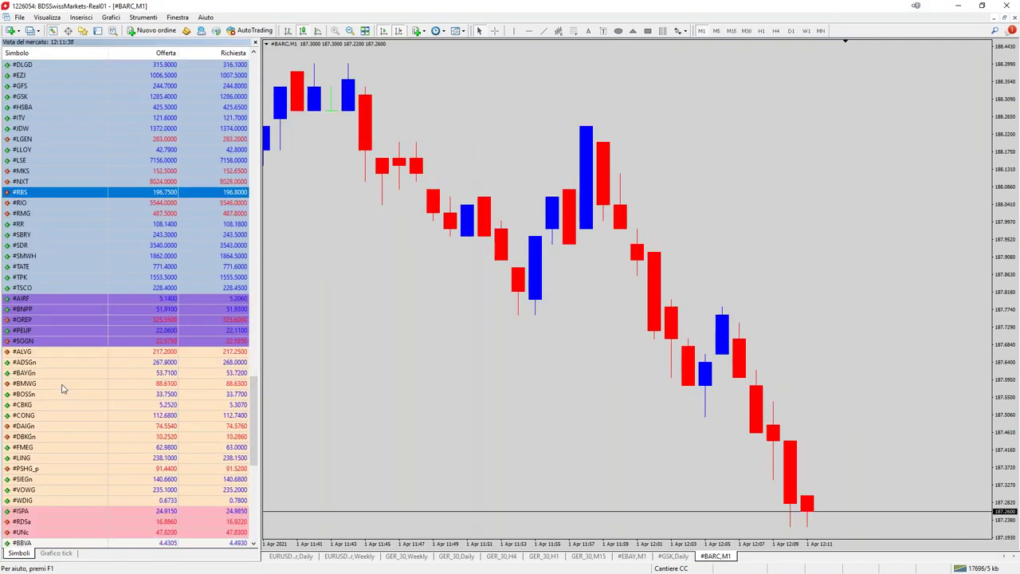
scroll(63, 389, down, 3)
scroll(97, 454, down, 2)
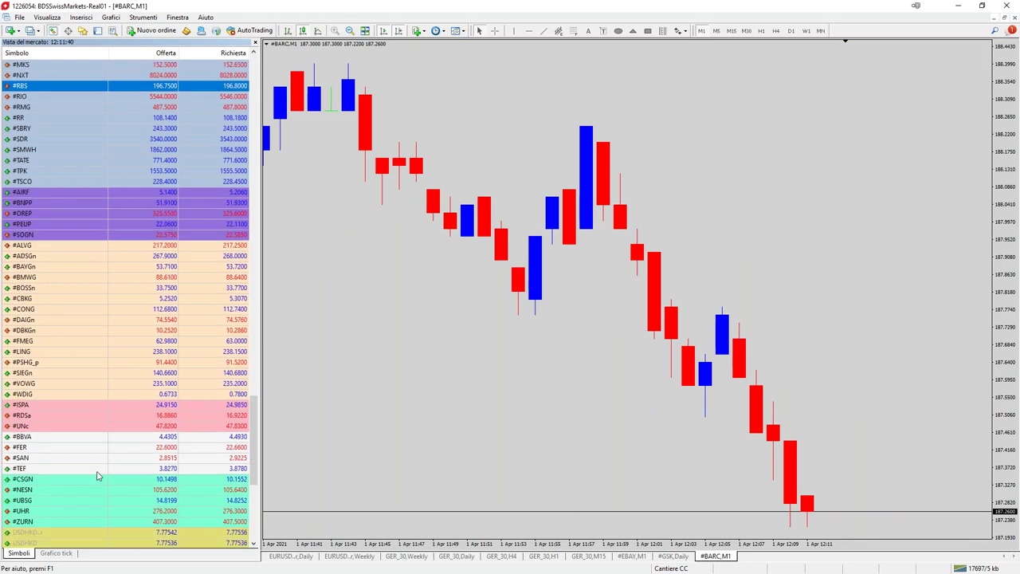
scroll(97, 475, down, 6)
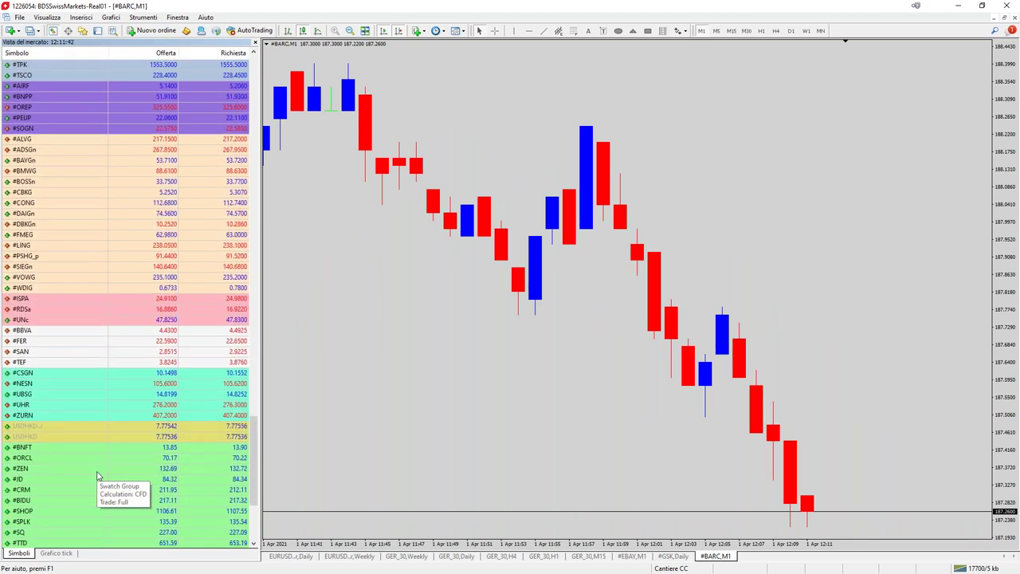
scroll(97, 476, down, 2)
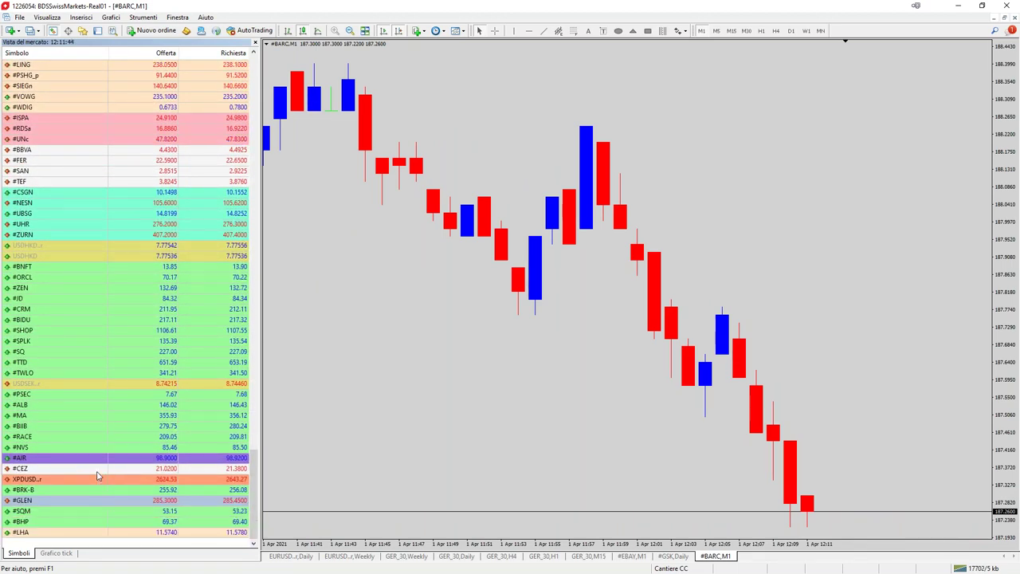
scroll(98, 476, up, 6)
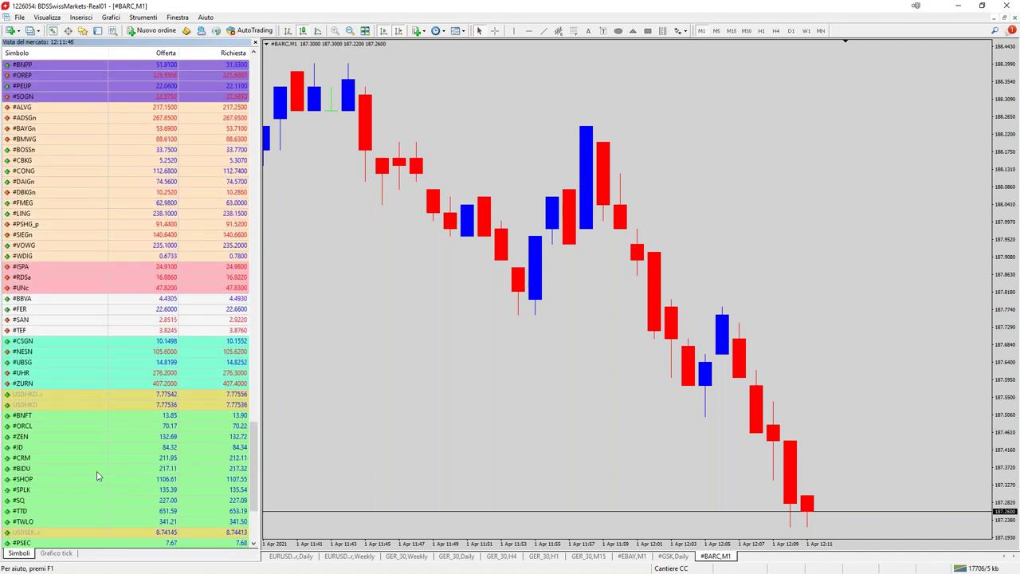
scroll(98, 476, up, 9)
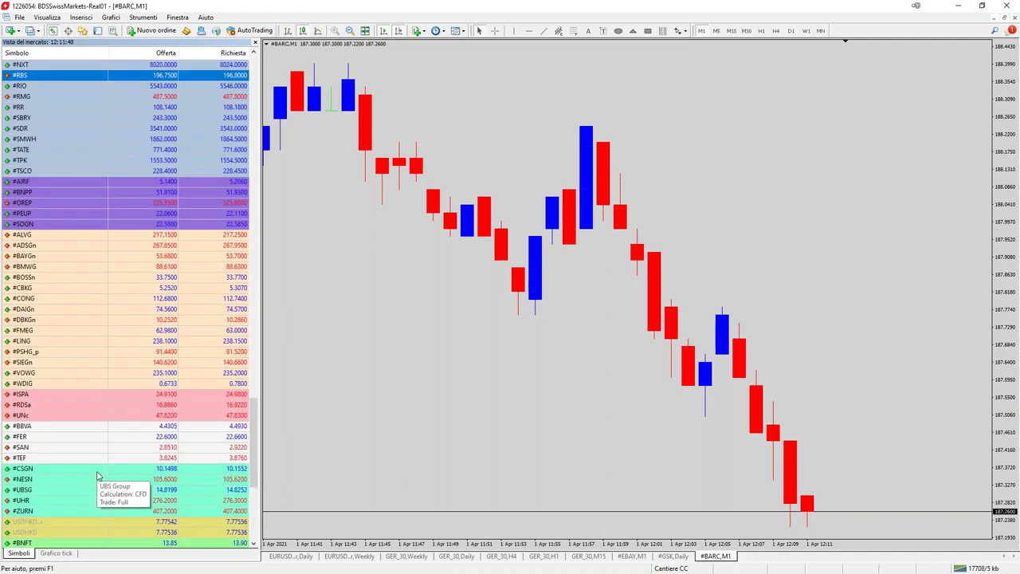
scroll(98, 476, up, 4)
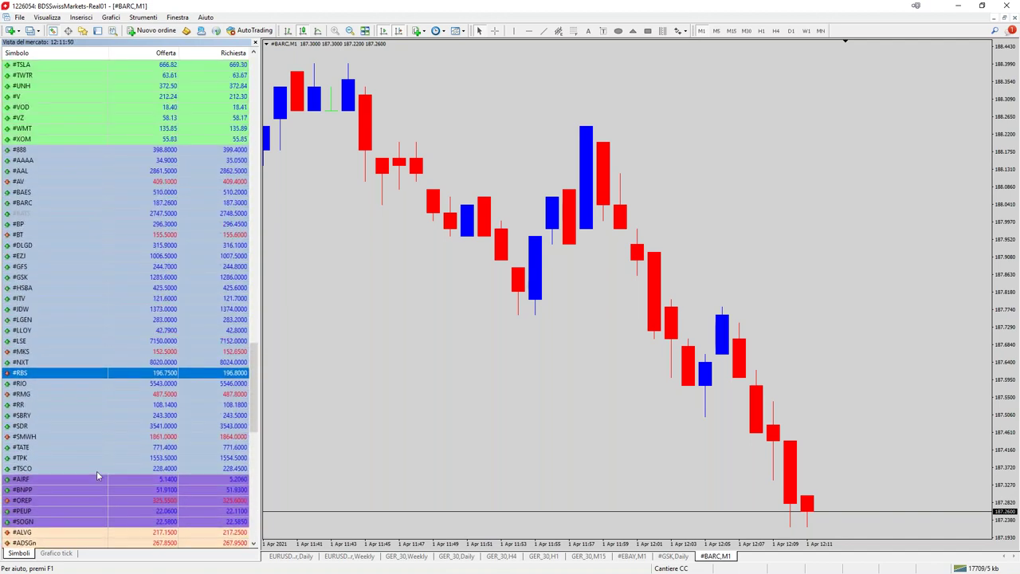
scroll(97, 476, up, 2)
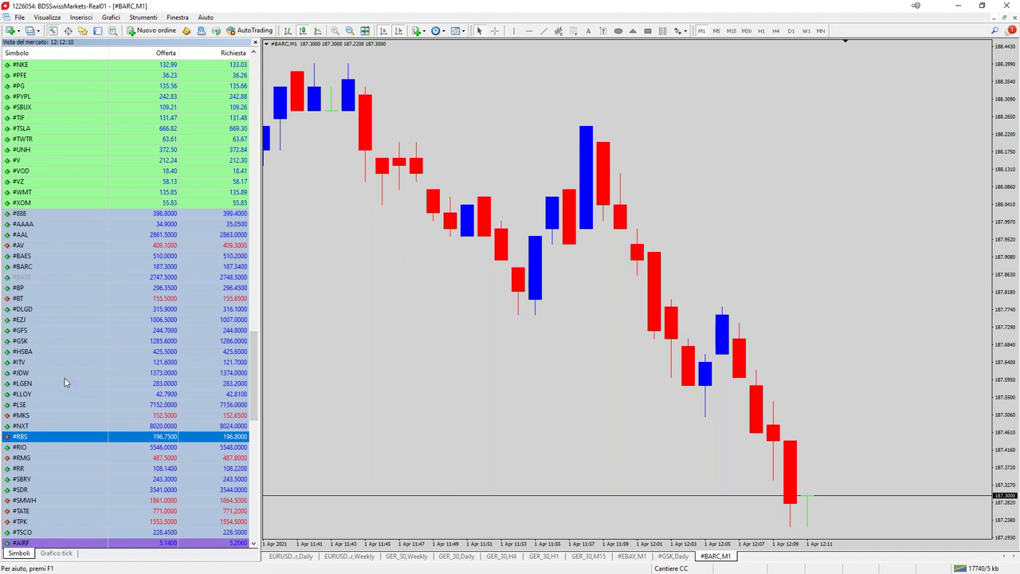
Find the GBR_100 index in the market watch list and open its chart window.
scroll(65, 383, up, 10)
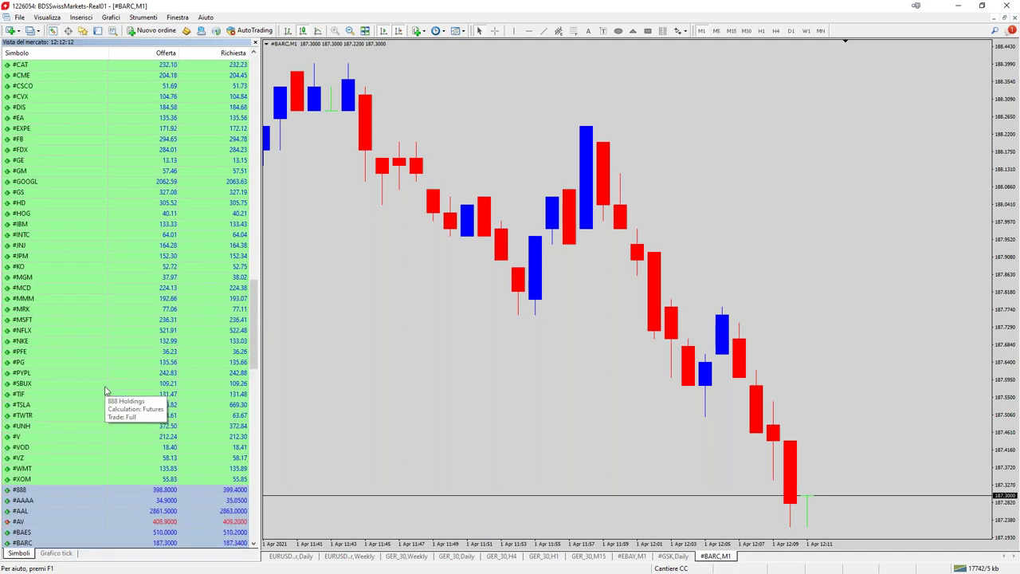
scroll(104, 391, up, 6)
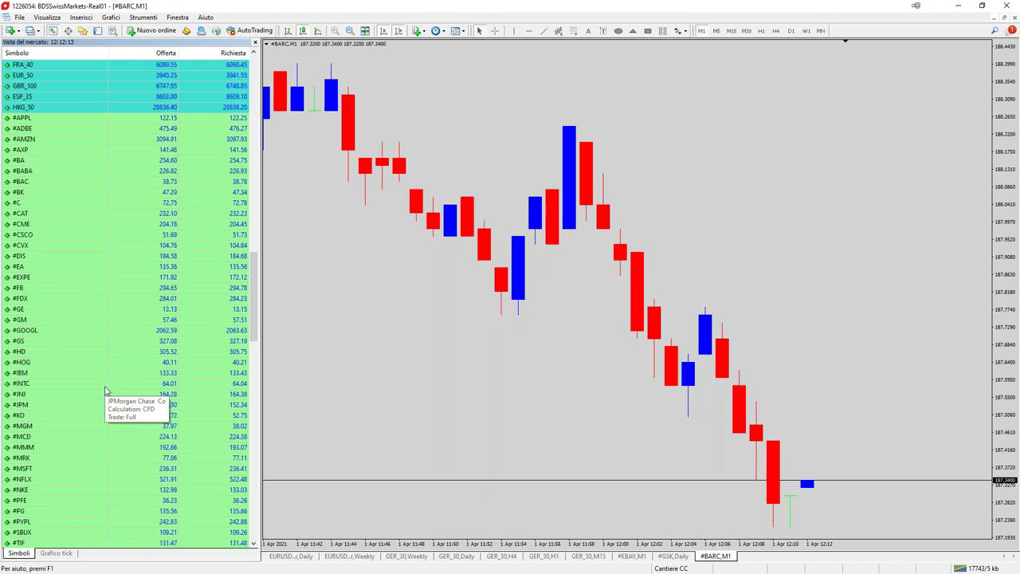
scroll(104, 391, up, 5)
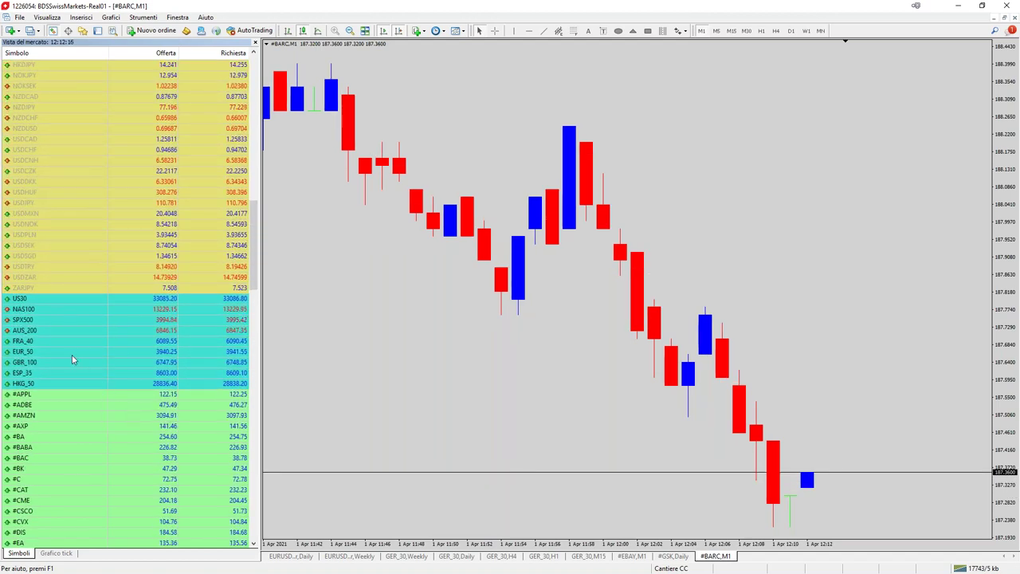
click(67, 363)
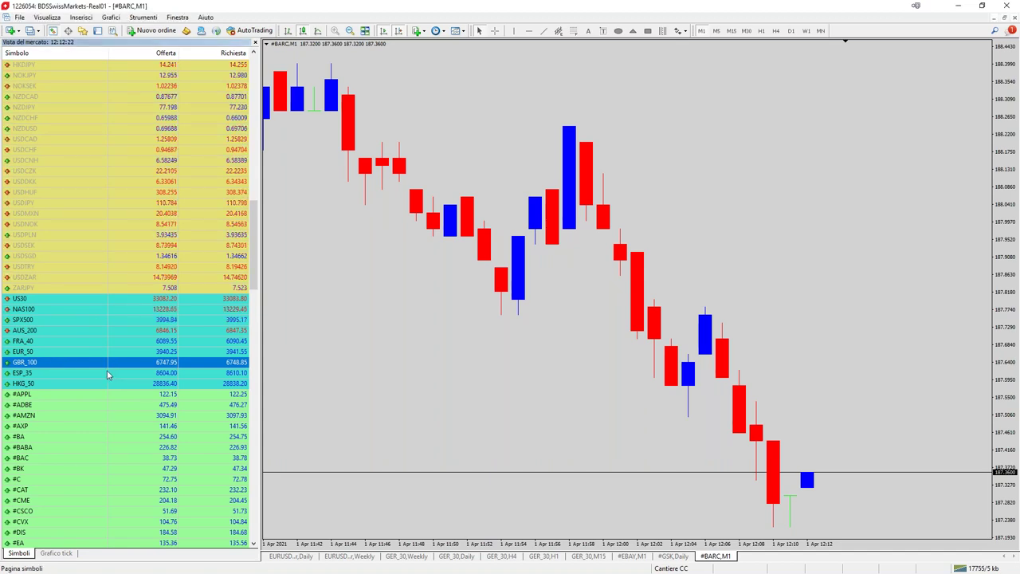
right_click(90, 365)
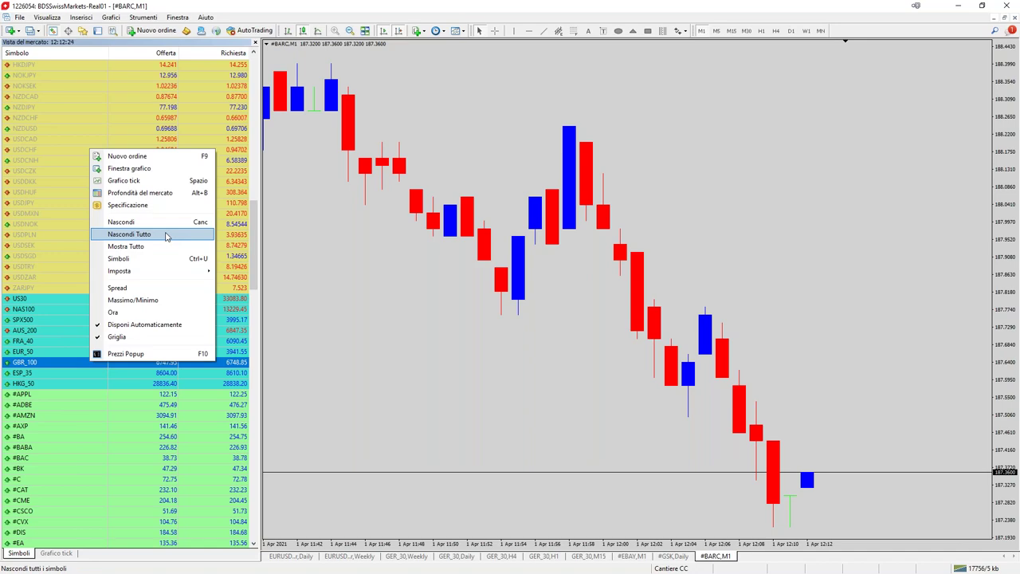
click(131, 169)
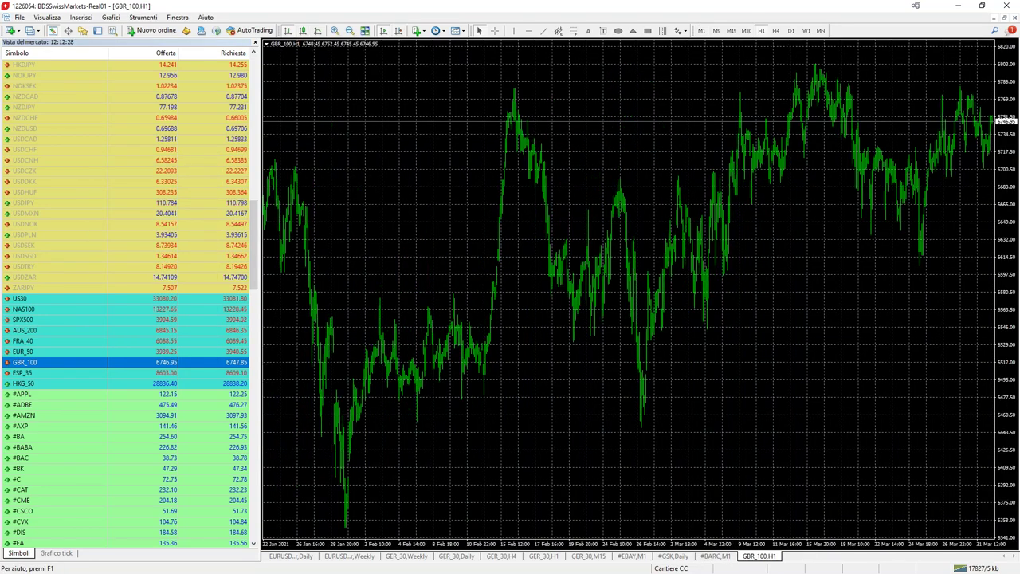
right_click(398, 224)
mouse_move(450, 305)
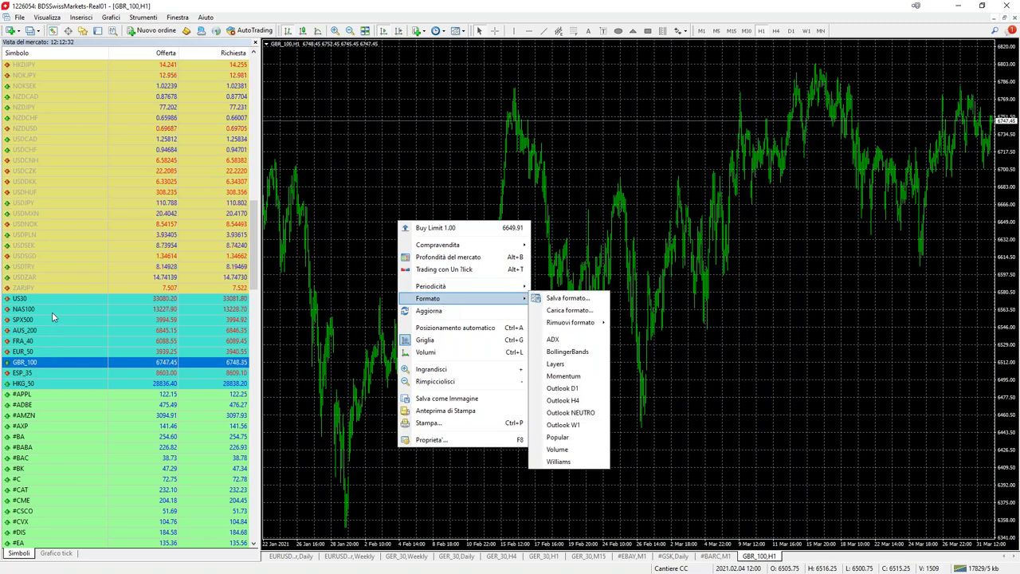
click(51, 383)
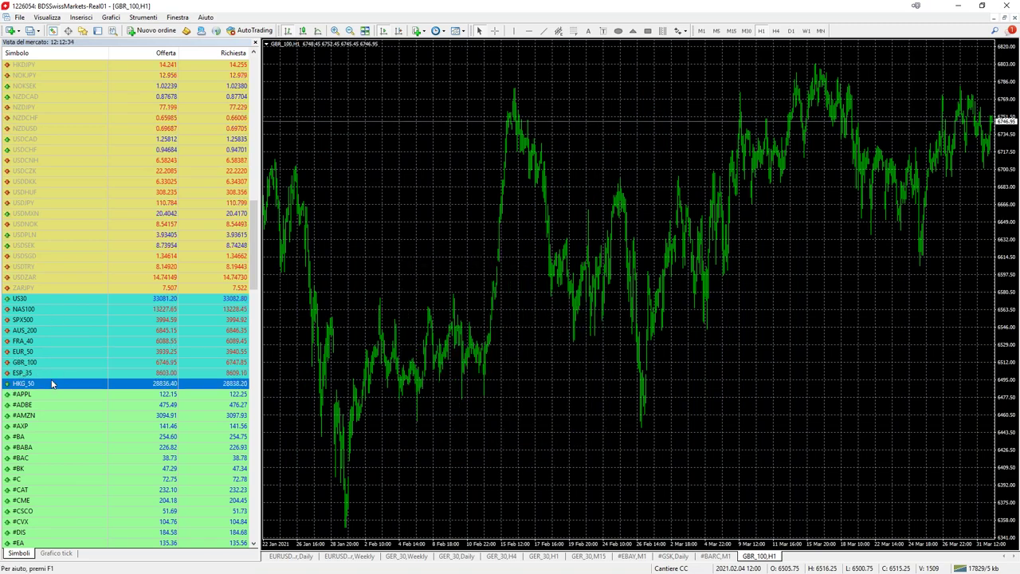
Show all symbols in the market watch list and open a new chart window for the GER_30 index.
scroll(88, 247, up, 3)
scroll(87, 248, up, 15)
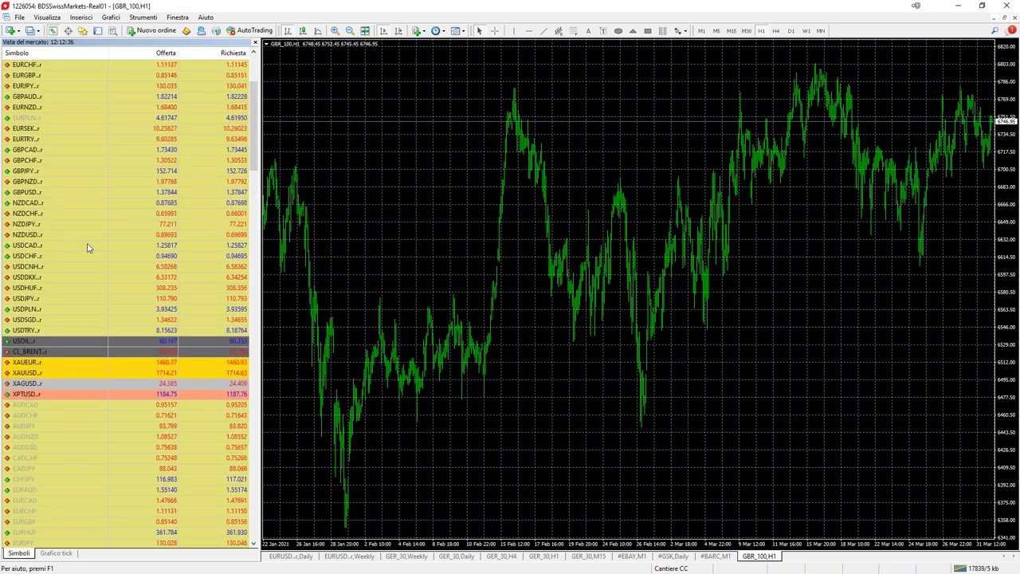
right_click(84, 78)
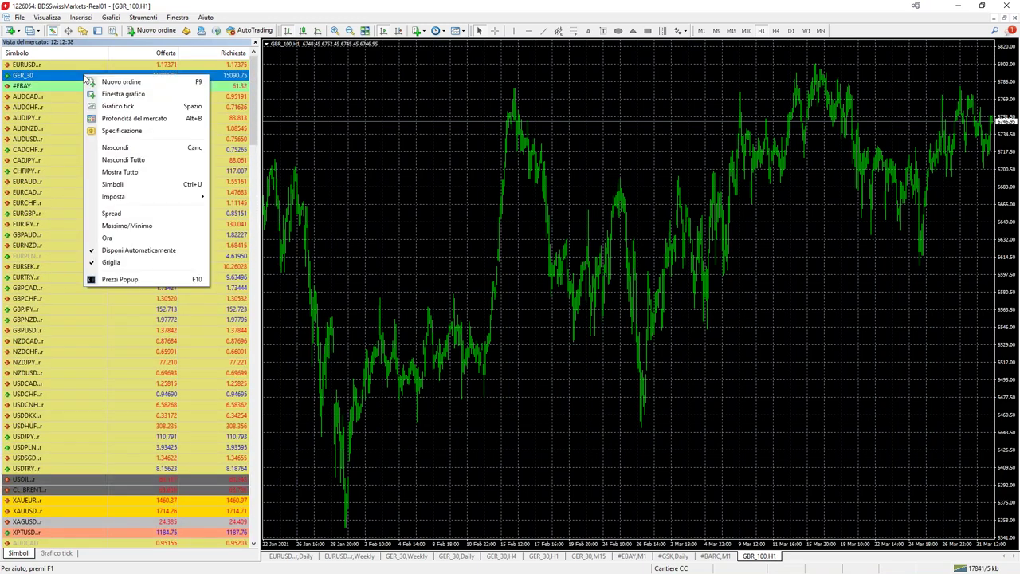
click(119, 172)
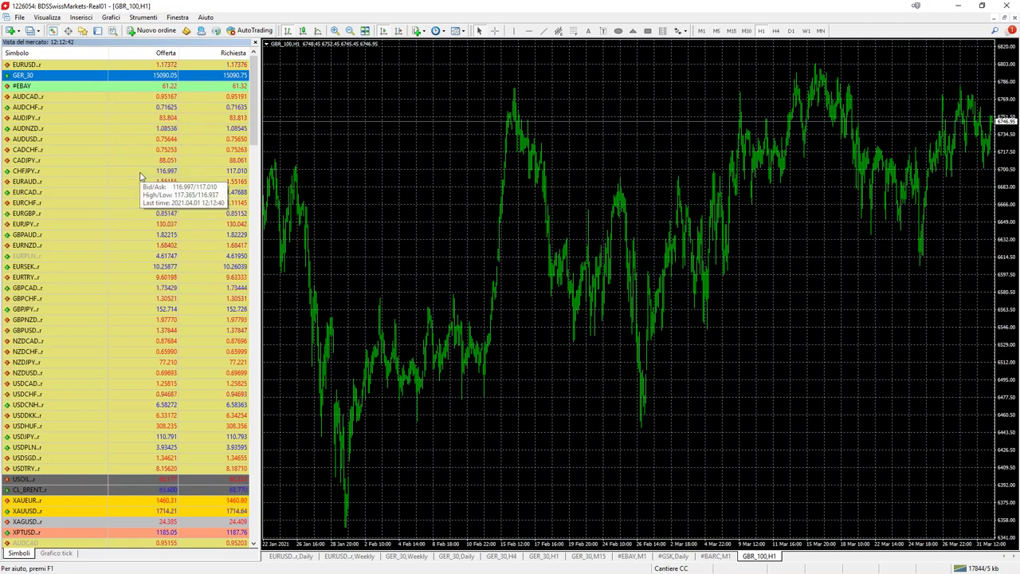
right_click(46, 81)
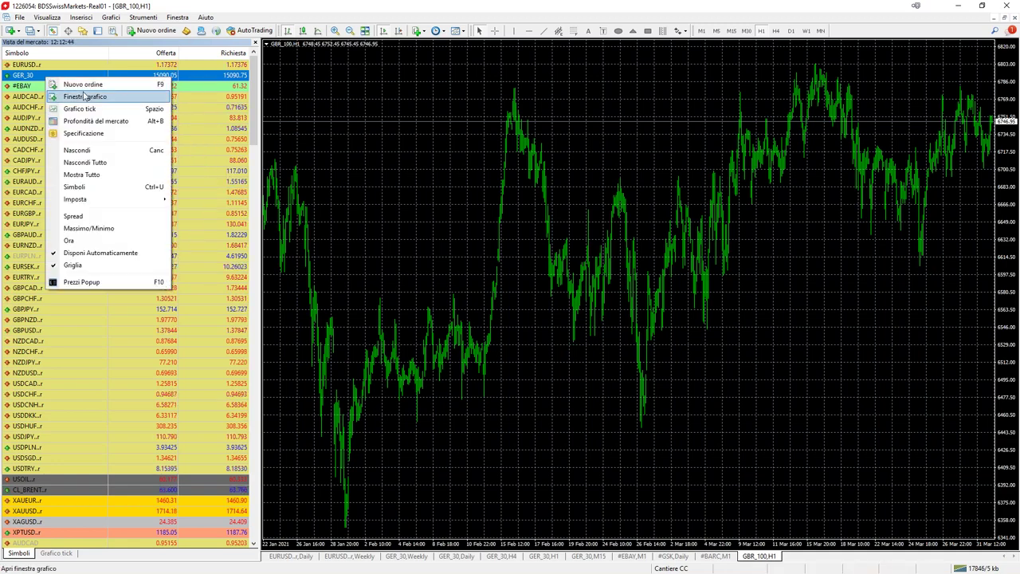
click(88, 97)
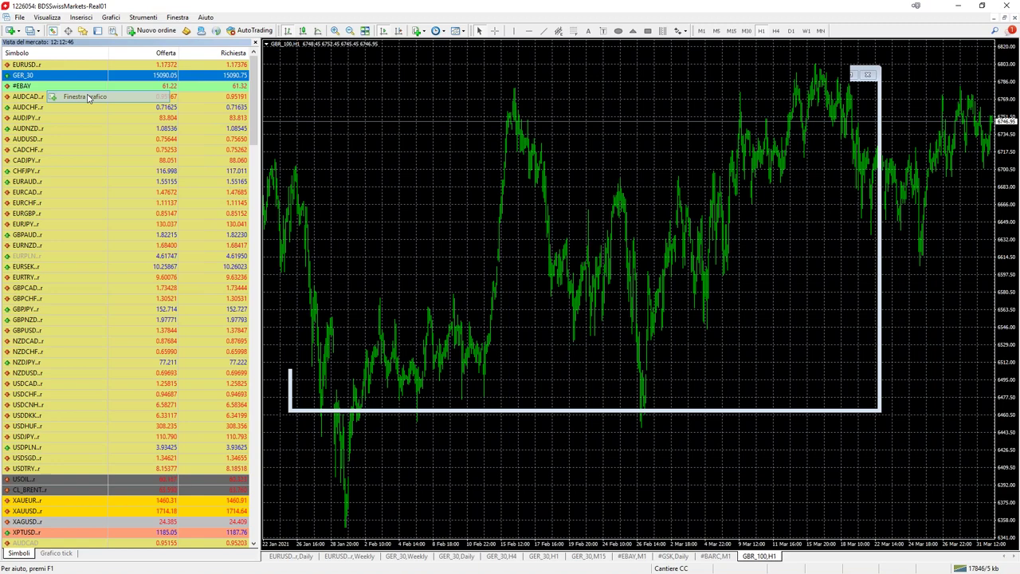
Apply the Outlook NEUTRO template to the GER_30 H1 chart and zoom the chart out by two levels.
right_click(516, 208)
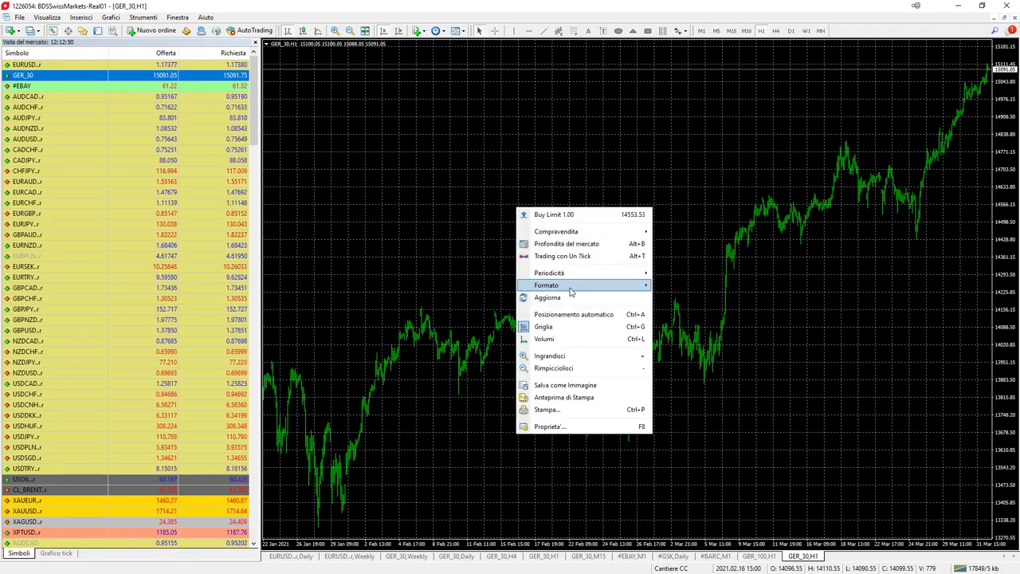
mouse_move(558, 286)
click(693, 399)
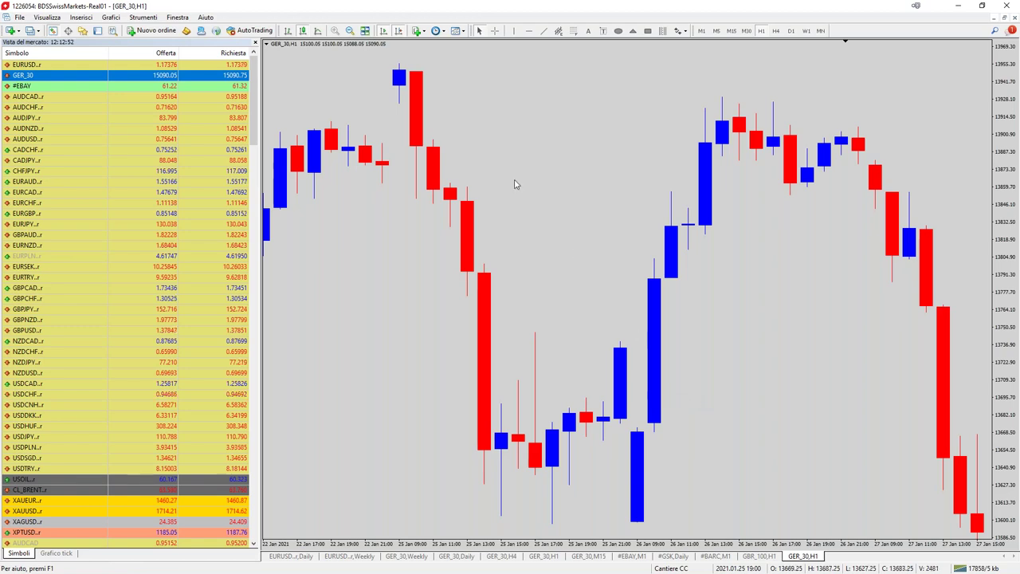
click(350, 30)
click(350, 31)
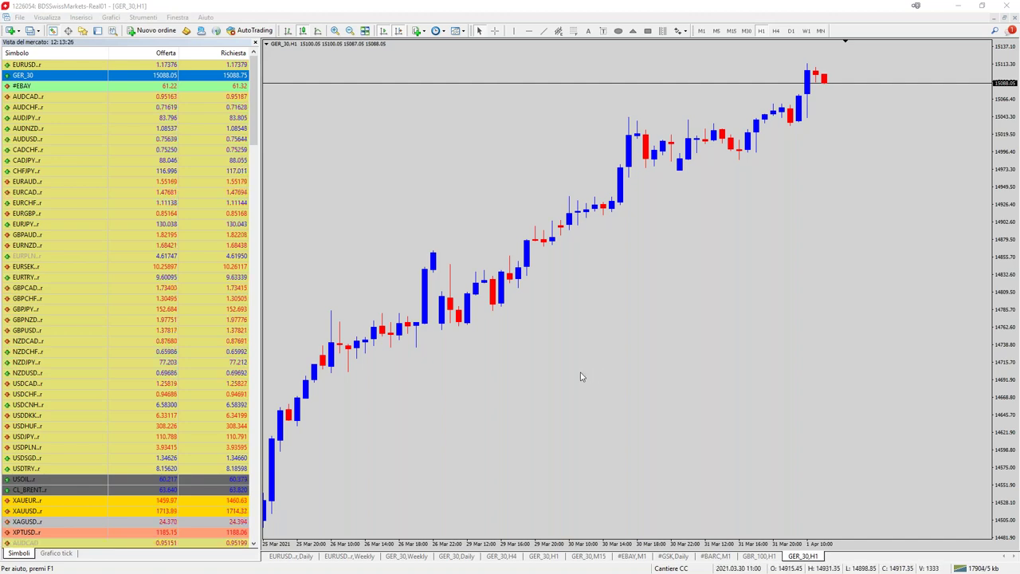
Add a Stochastic Oscillator with a %K period of 14 to the GER_30 H1 chart.
right_click(577, 331)
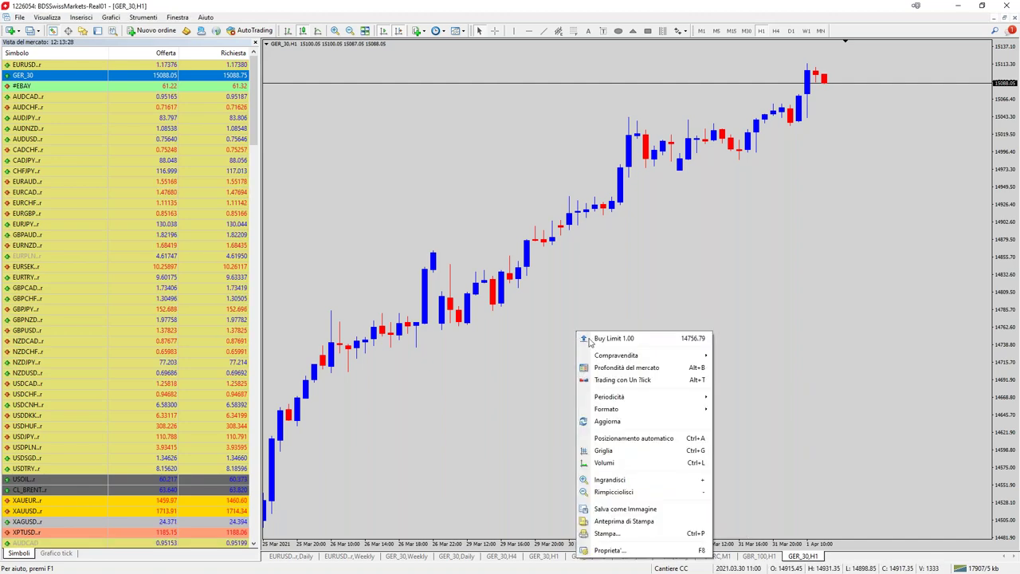
mouse_move(615, 410)
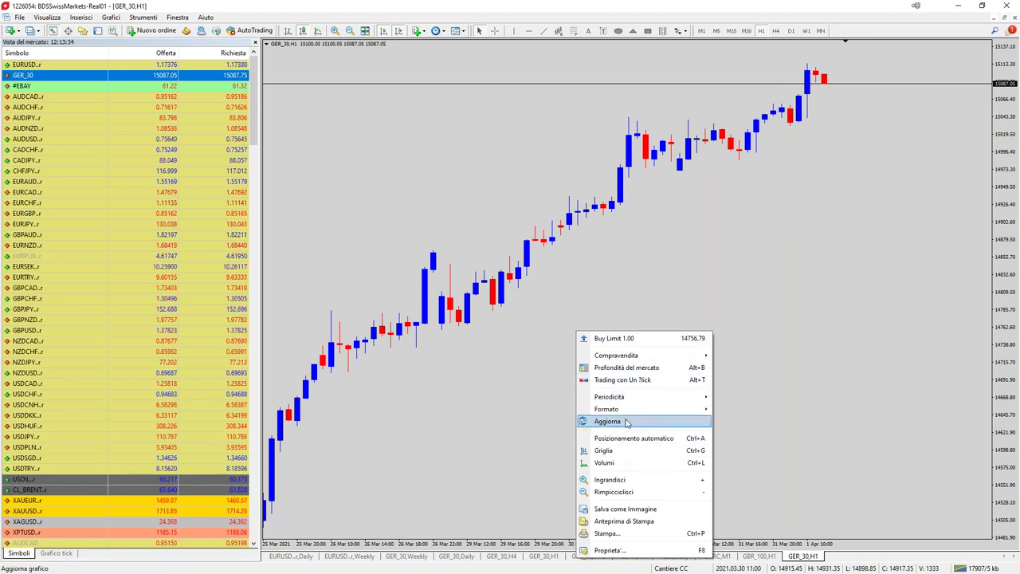
click(417, 32)
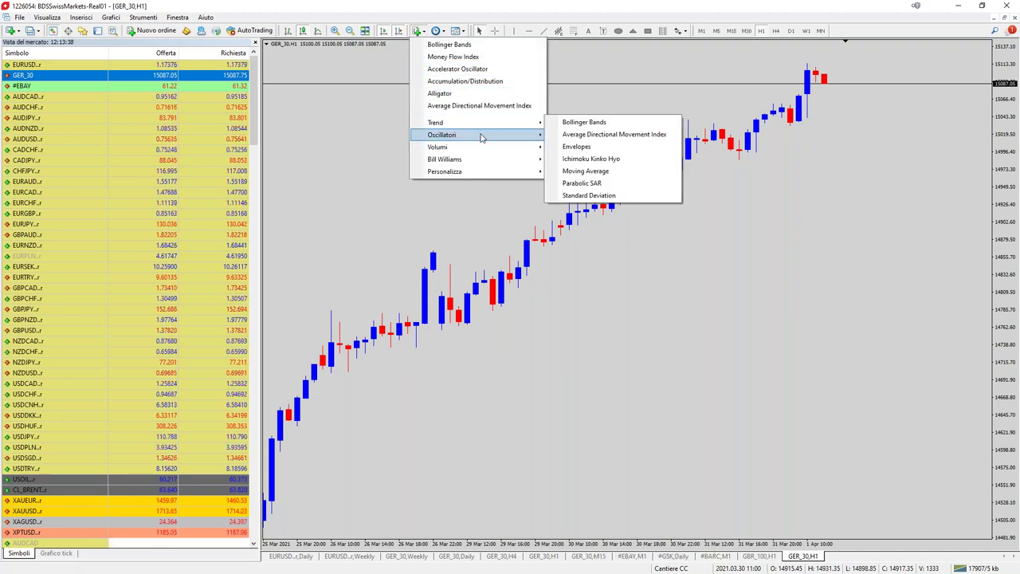
mouse_move(481, 137)
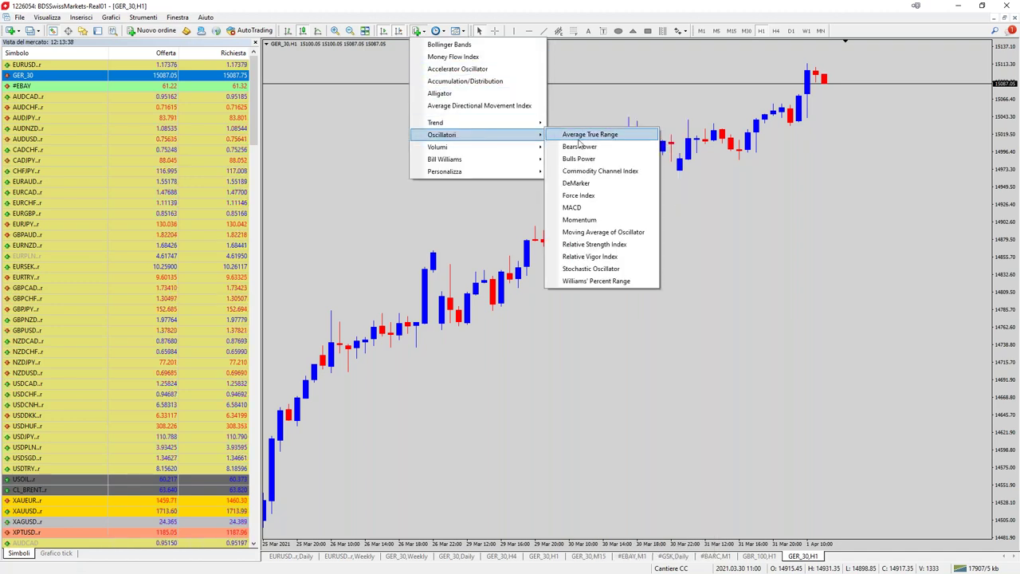
click(591, 269)
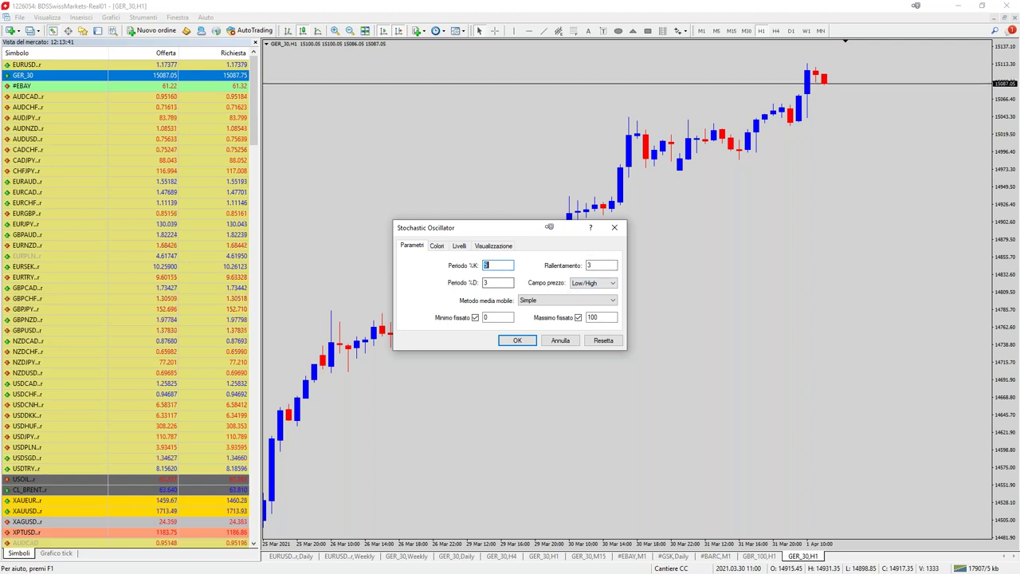
text(5)
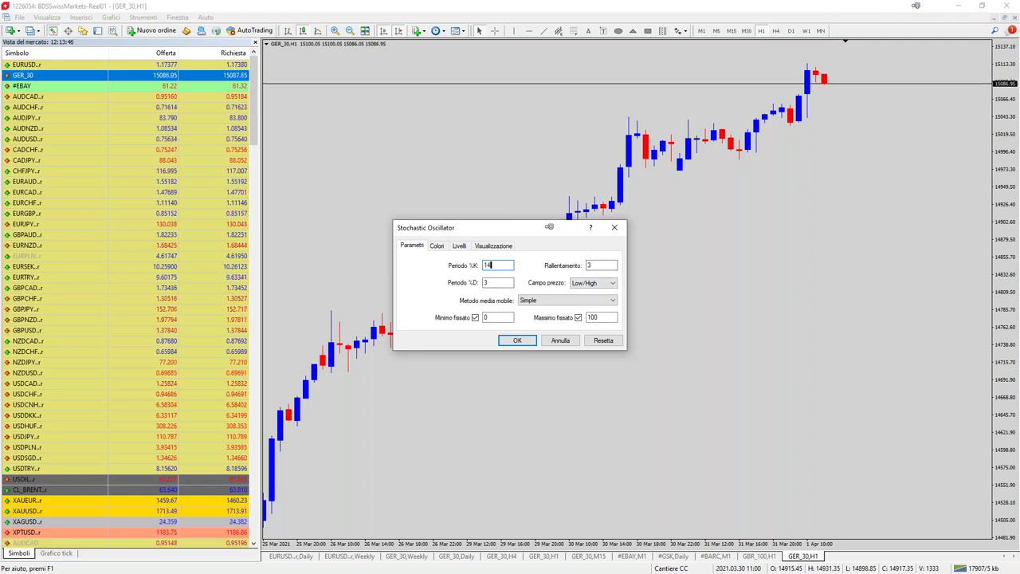
click(505, 341)
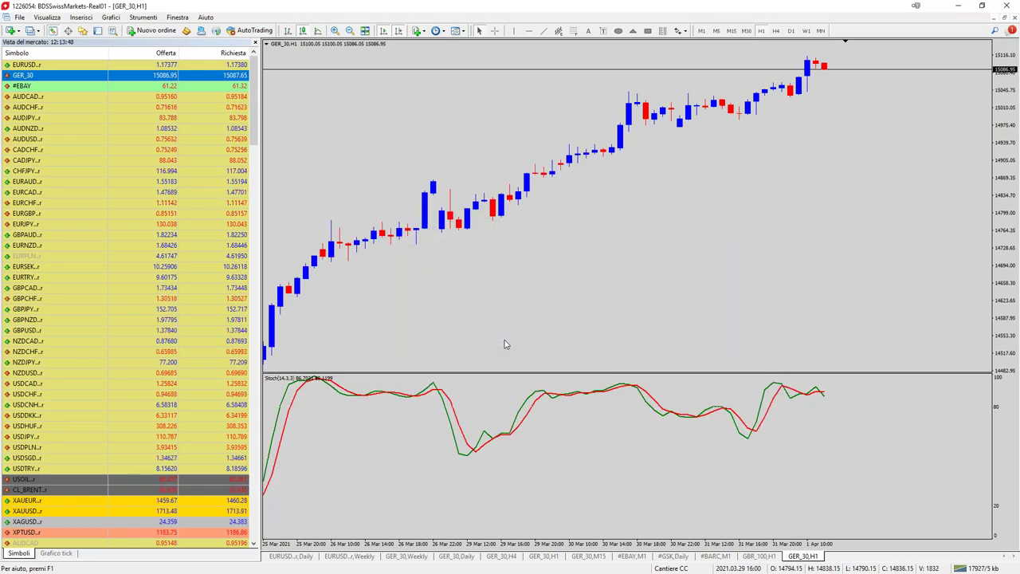
Place a down arrow in the Stochastic window just after the latest values on the GER_30 H1 chart.
middle_click(821, 393)
drag(821, 393, 859, 494)
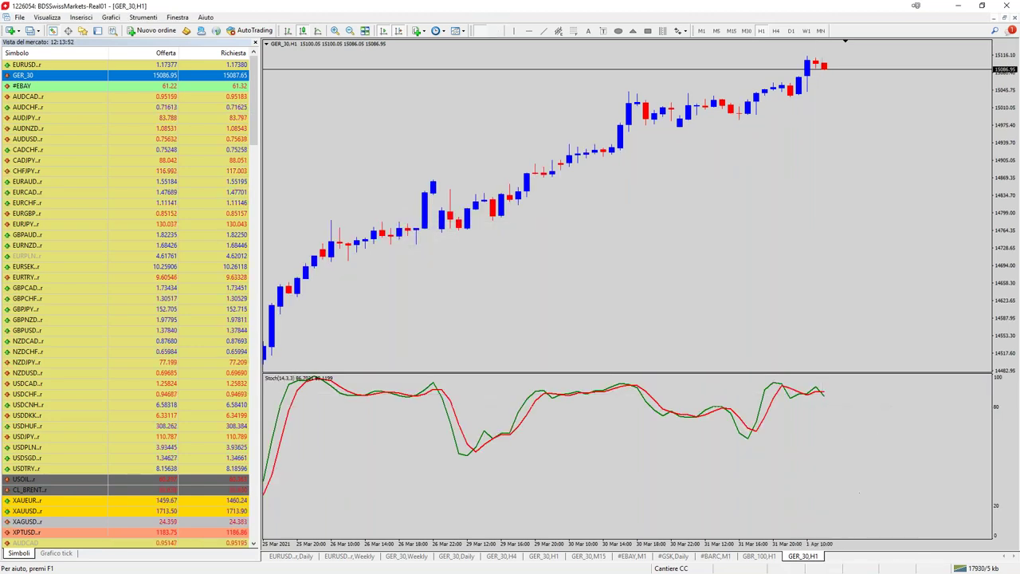
click(680, 31)
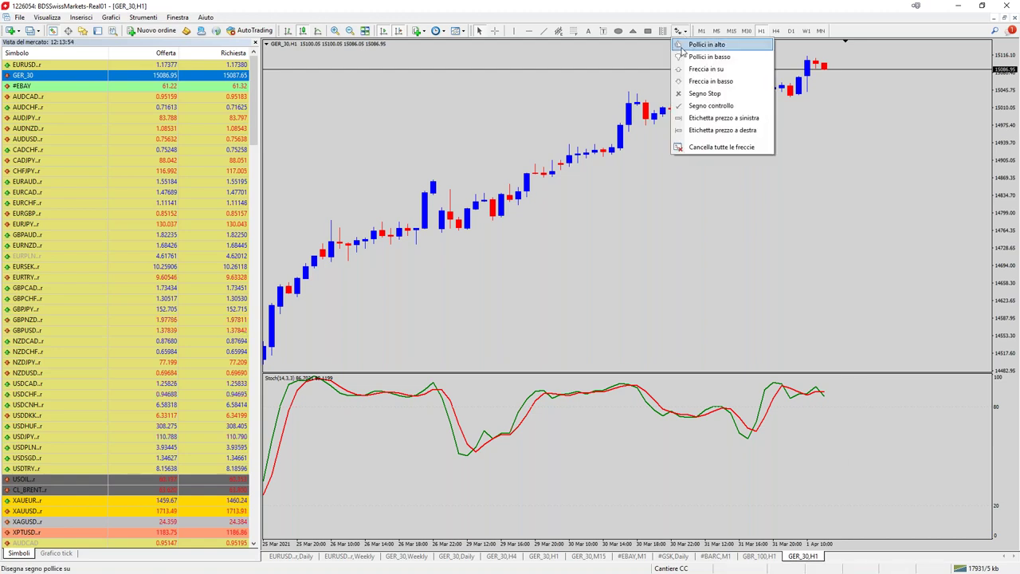
click(702, 81)
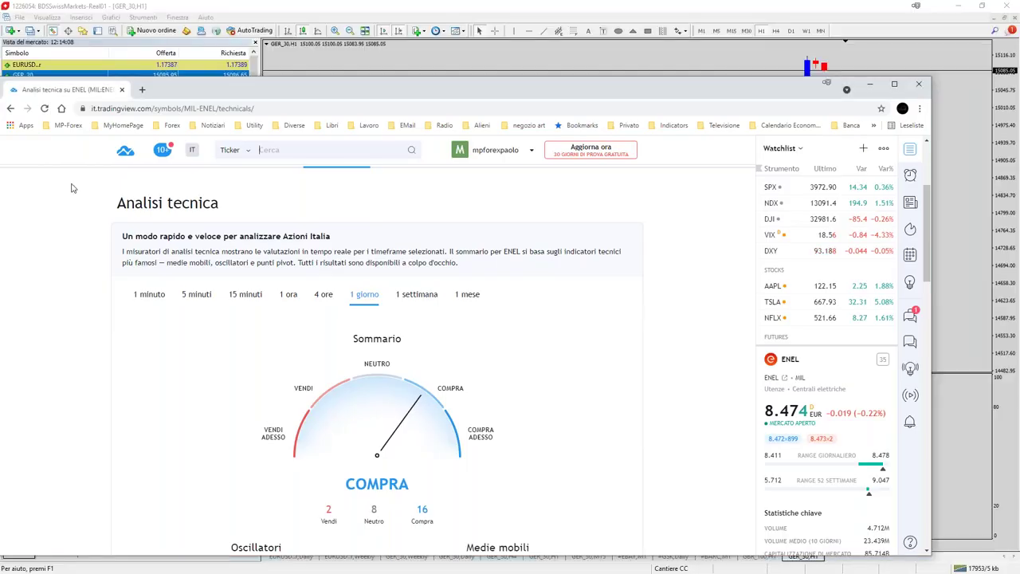
drag(333, 89, 290, 86)
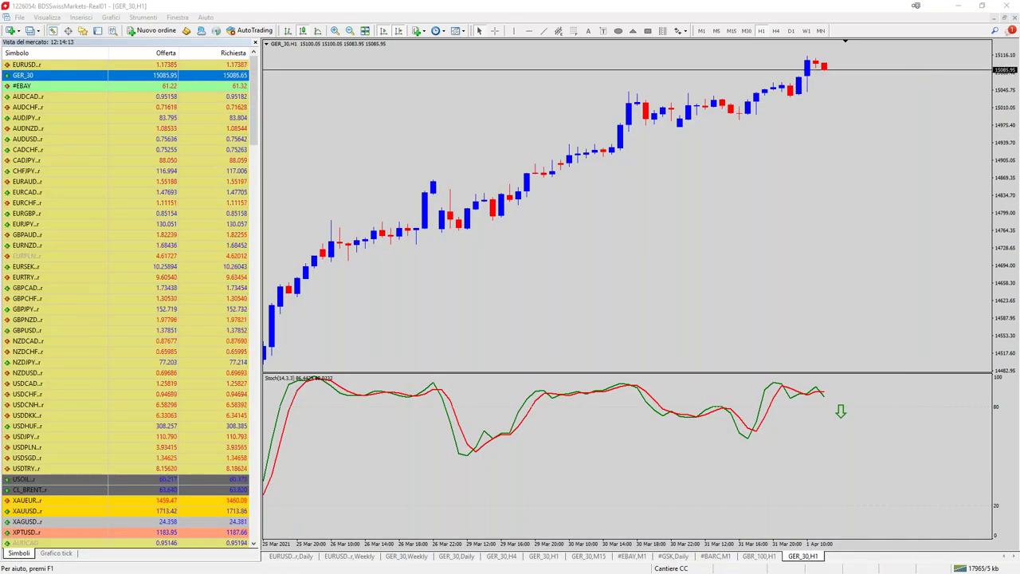
click(781, 181)
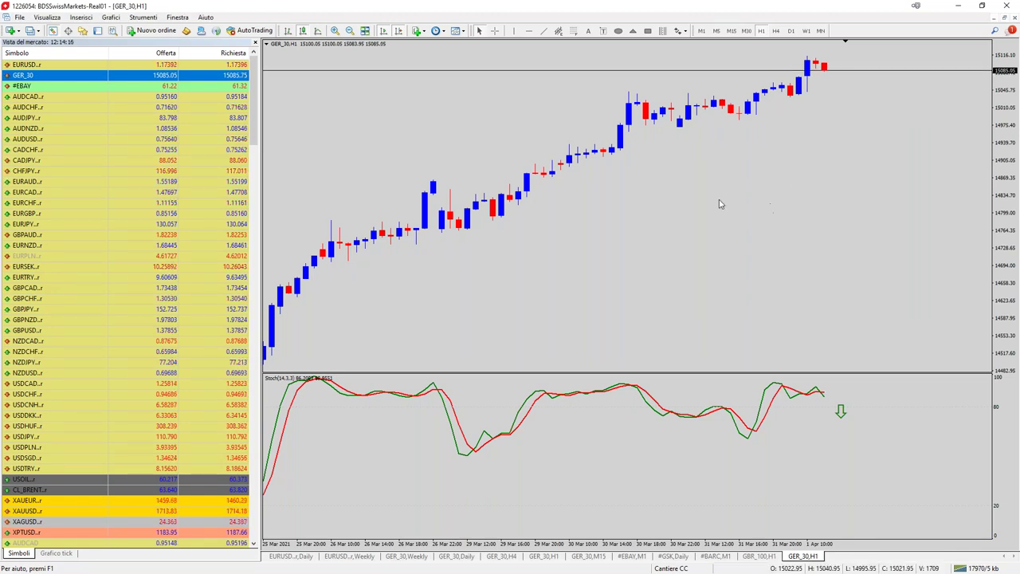
scroll(701, 246, up, 2)
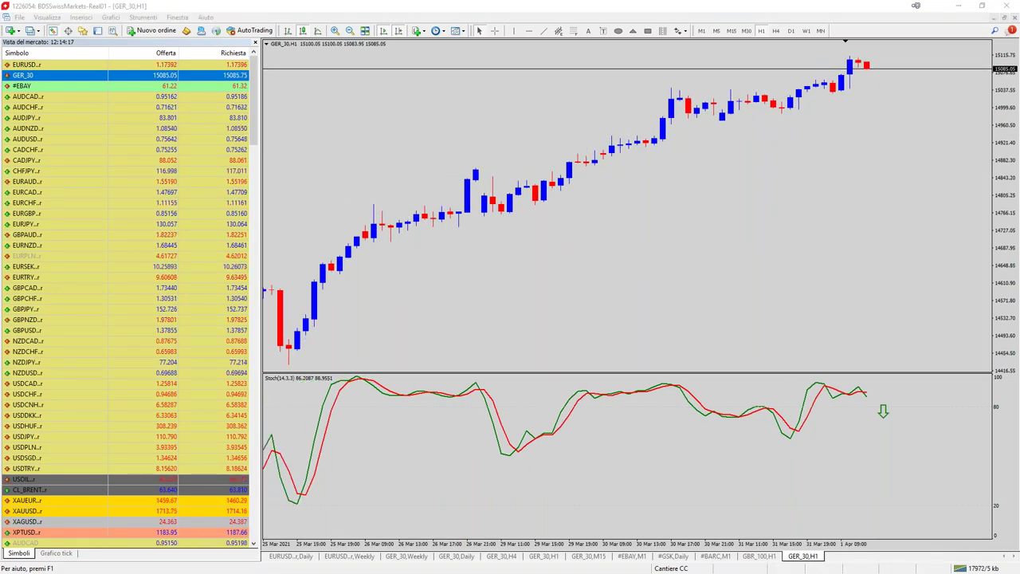
scroll(809, 233, down, 2)
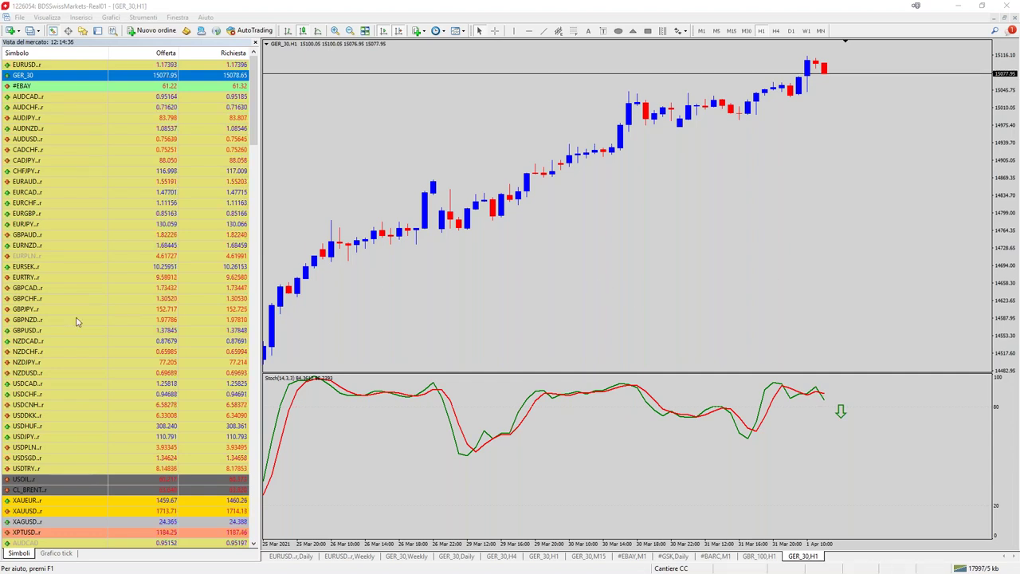
Examine with the crosshair the latest Stochastic lines around the 80 level, next to the down arrow.
middle_click(815, 408)
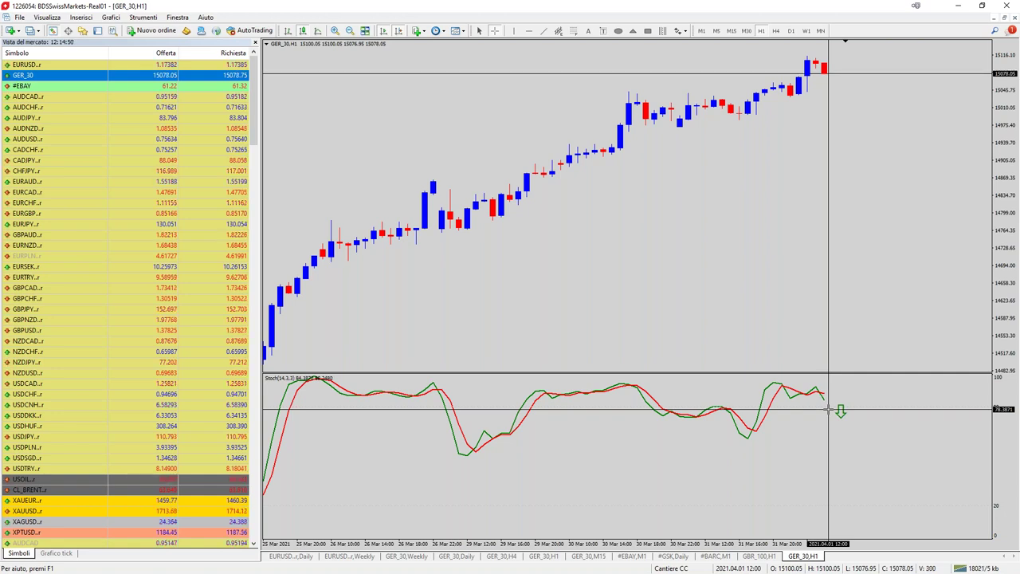
click(837, 408)
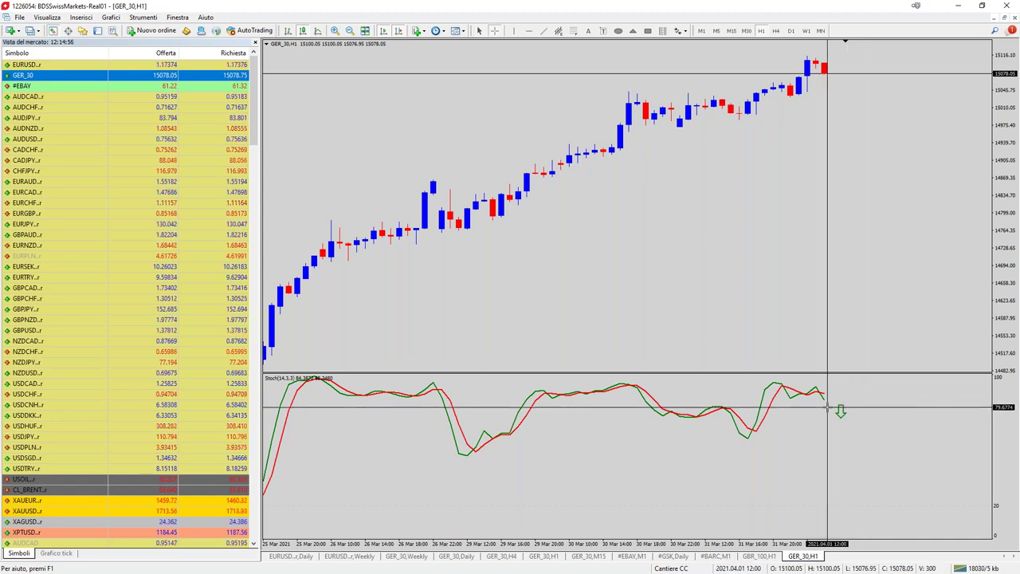
drag(827, 409, 827, 470)
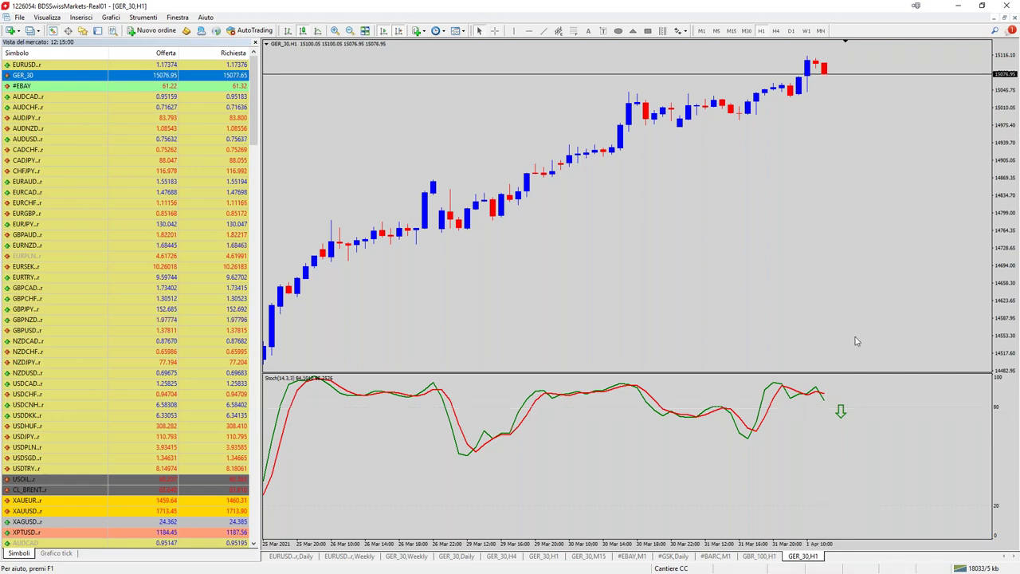
middle_click(818, 398)
drag(819, 399, 908, 517)
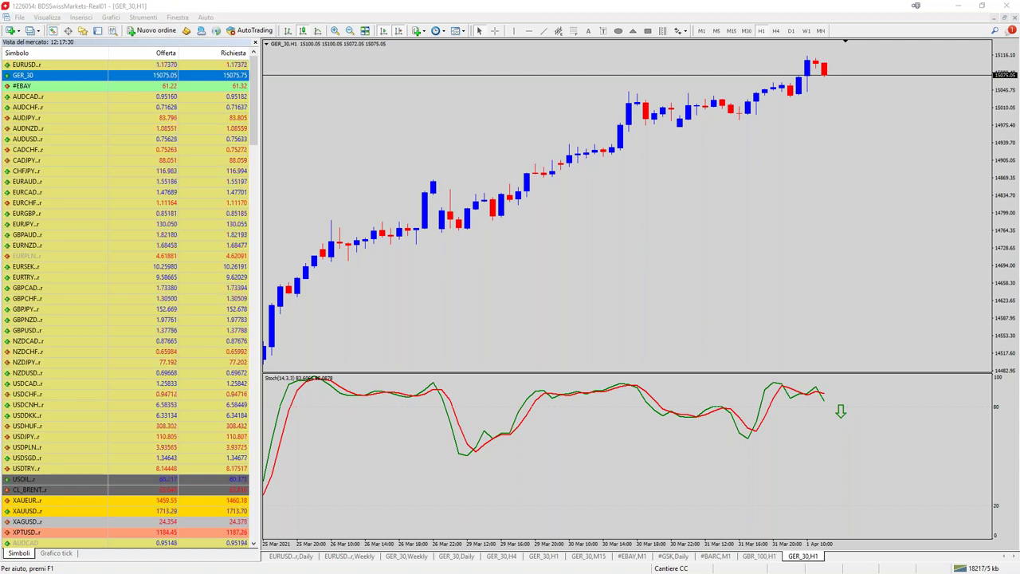
Switch to TradingView and view the enlarged AUDUSD 4h chart posted in the Forex chat, then close it.
key(alt+Tab)
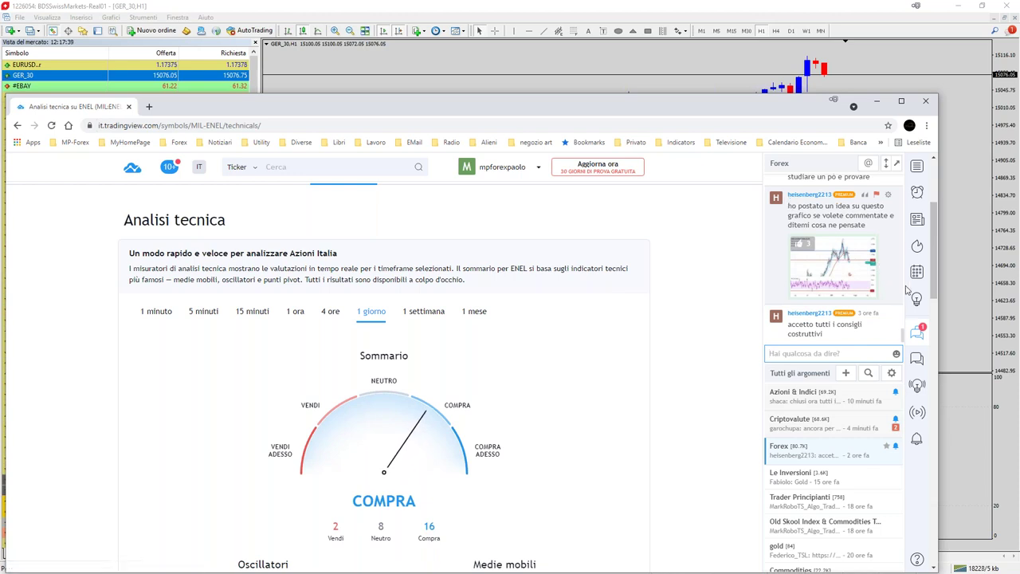
scroll(762, 231, up, 2)
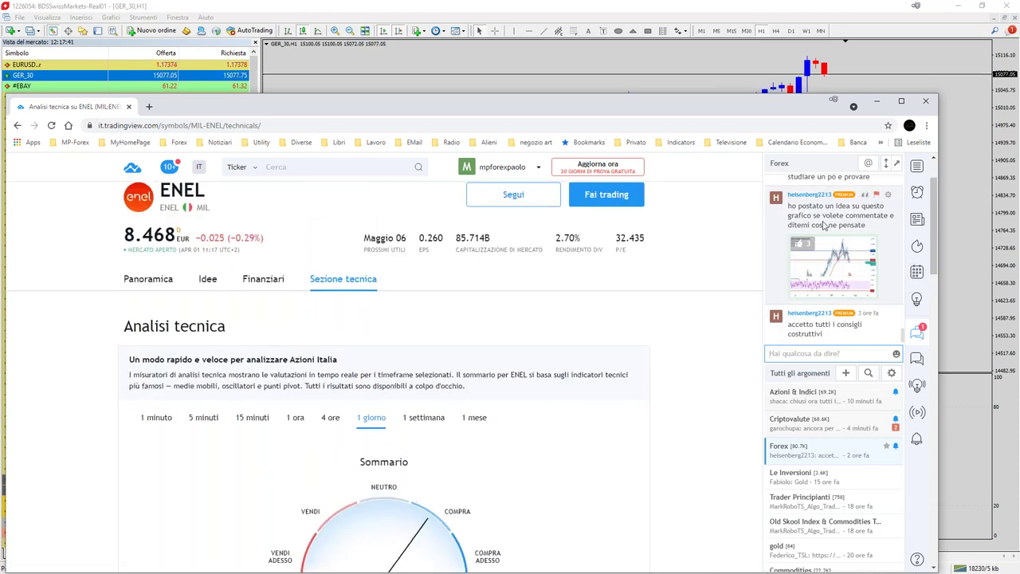
click(838, 266)
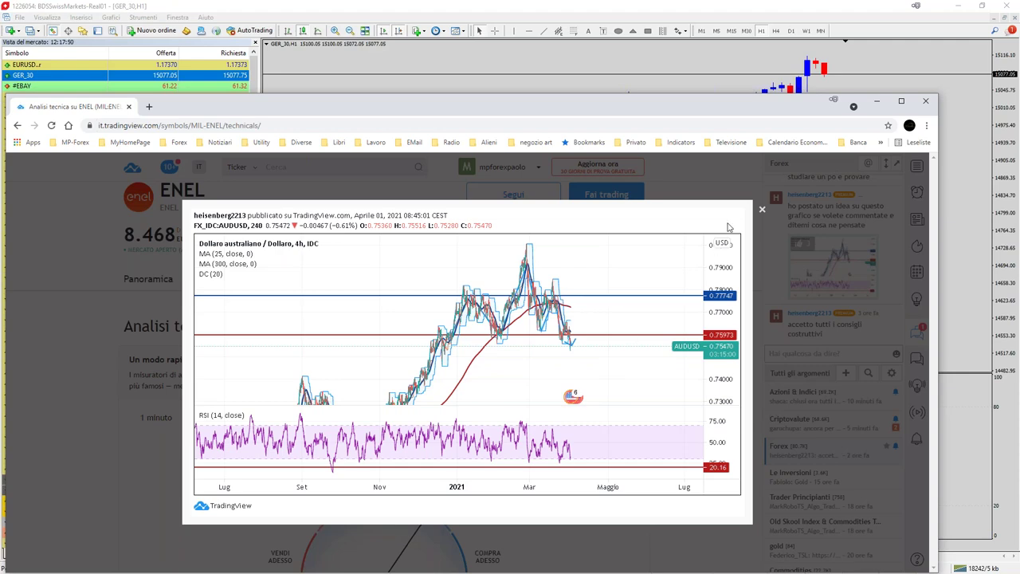
click(762, 210)
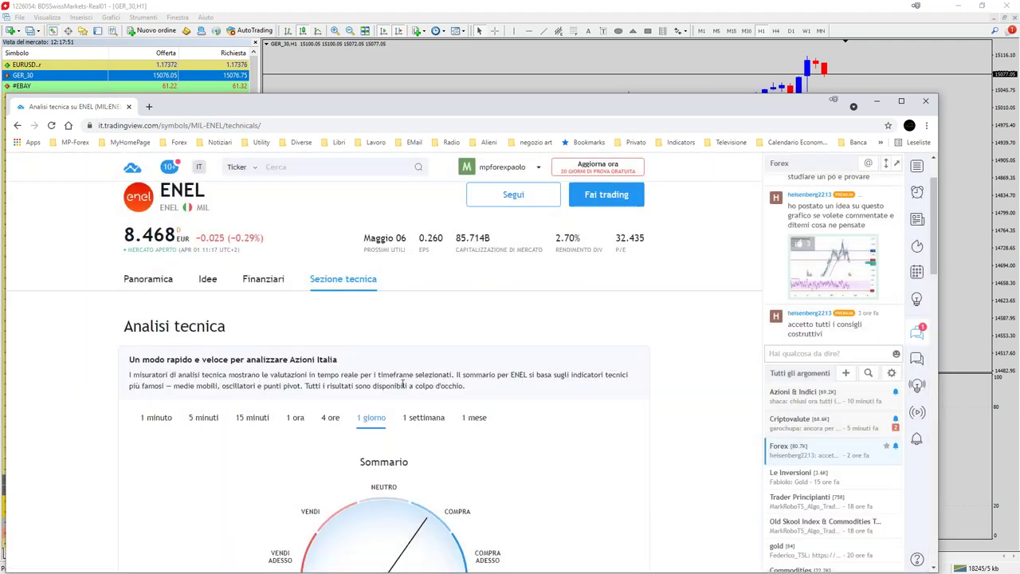
Review ENEL's technical summary and open the UNICREDIT page from the featured stocks in the markets section.
scroll(646, 397, down, 3)
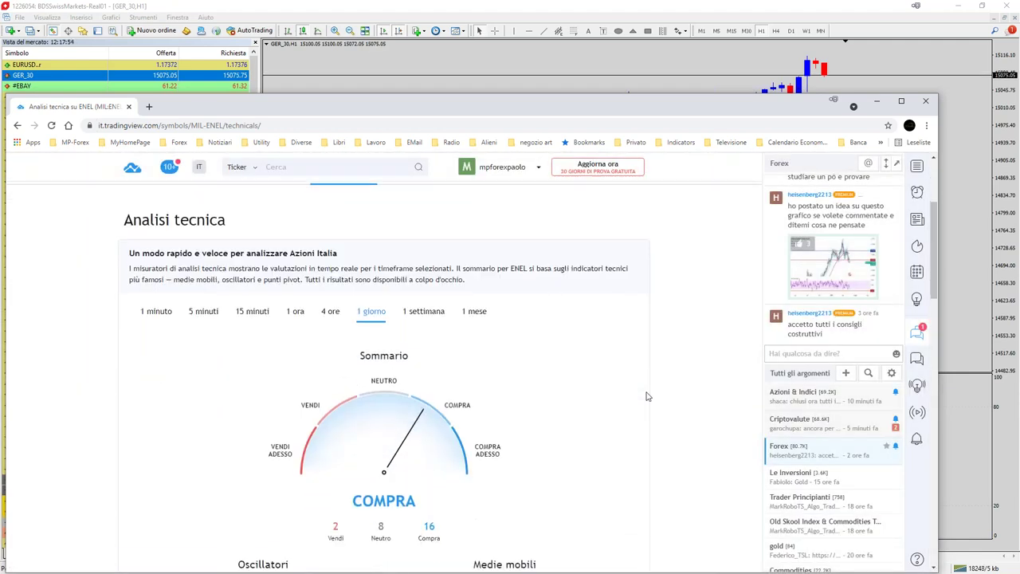
scroll(647, 397, down, 2)
scroll(576, 394, up, 6)
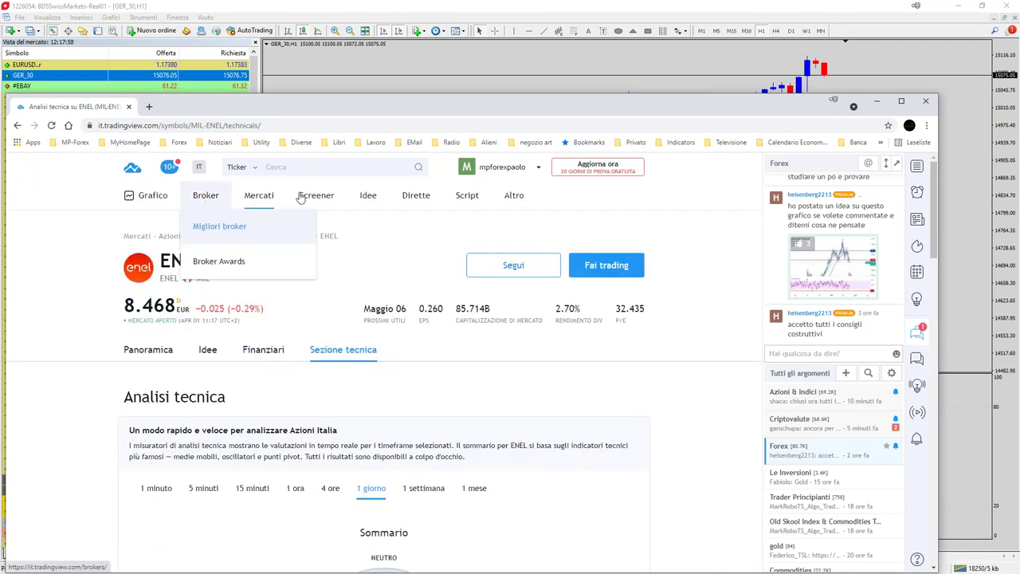
mouse_move(295, 198)
mouse_move(259, 195)
mouse_move(298, 262)
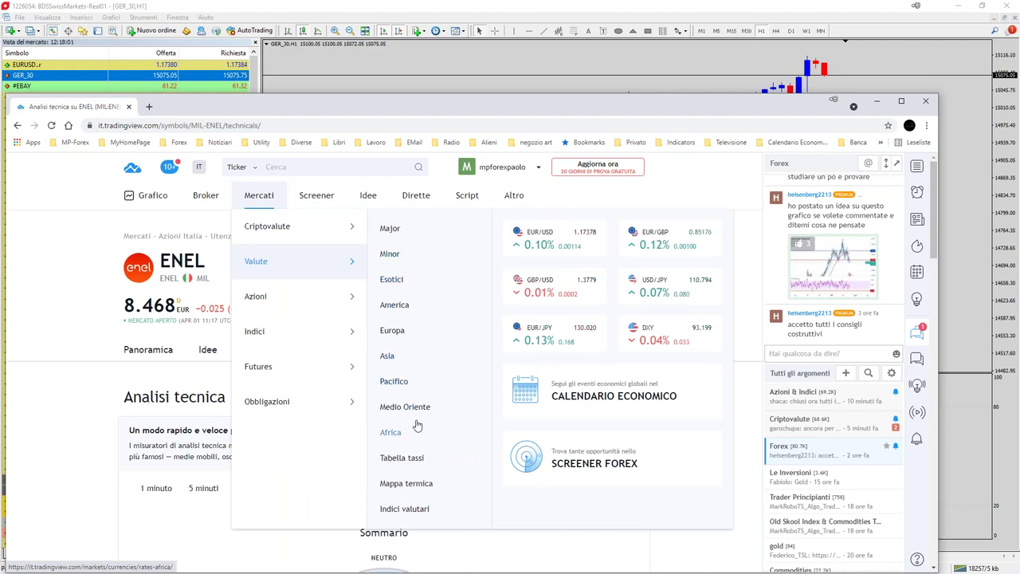
mouse_move(347, 297)
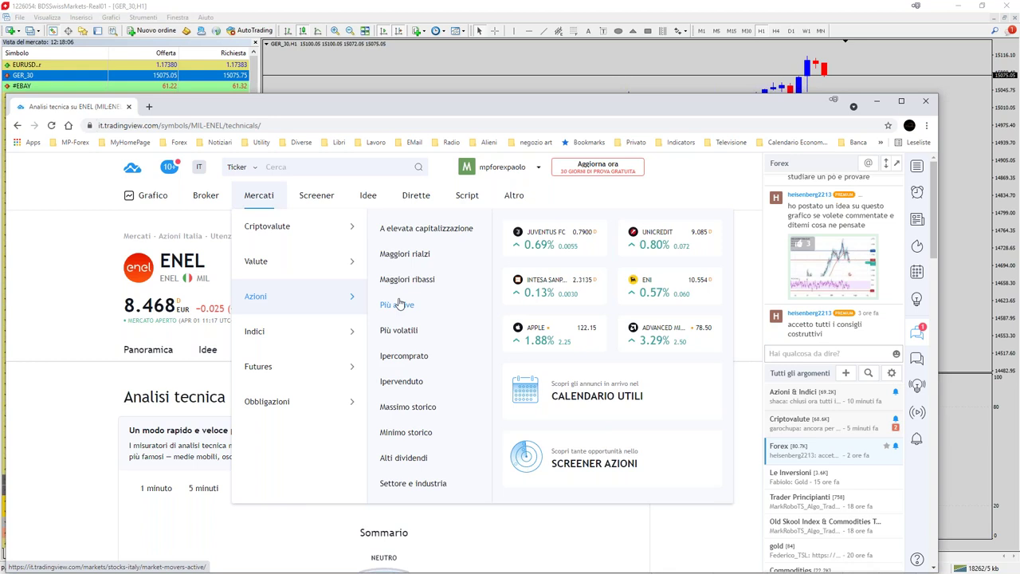
click(658, 241)
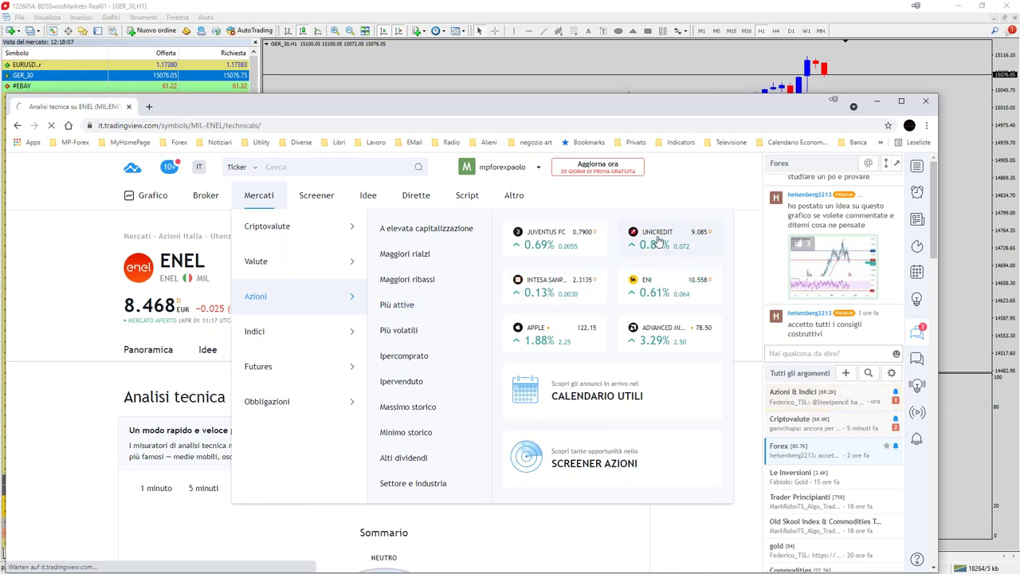
Open UNICREDIT's technical analysis section and check the 1-day summary gauge.
scroll(416, 416, down, 2)
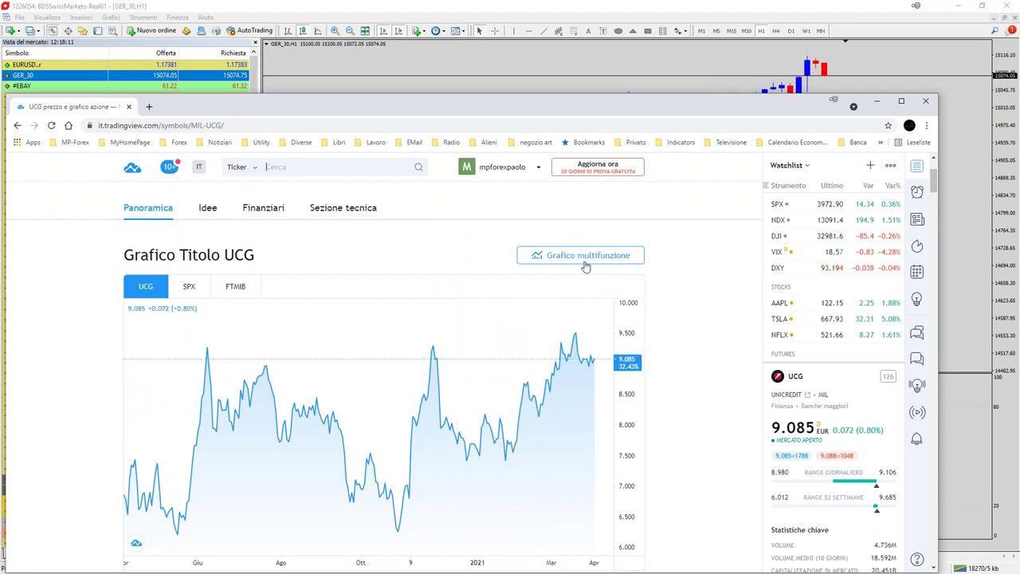
click(361, 219)
scroll(411, 444, down, 2)
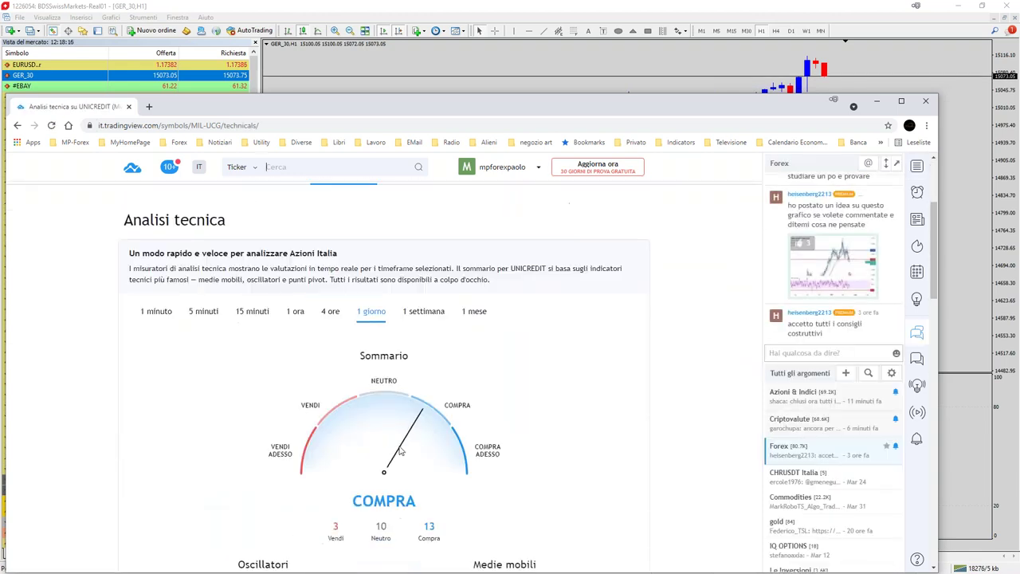
Open UNICREDIT's financial documents and examine the annual overview charts, from income statement to earnings.
scroll(247, 342, up, 2)
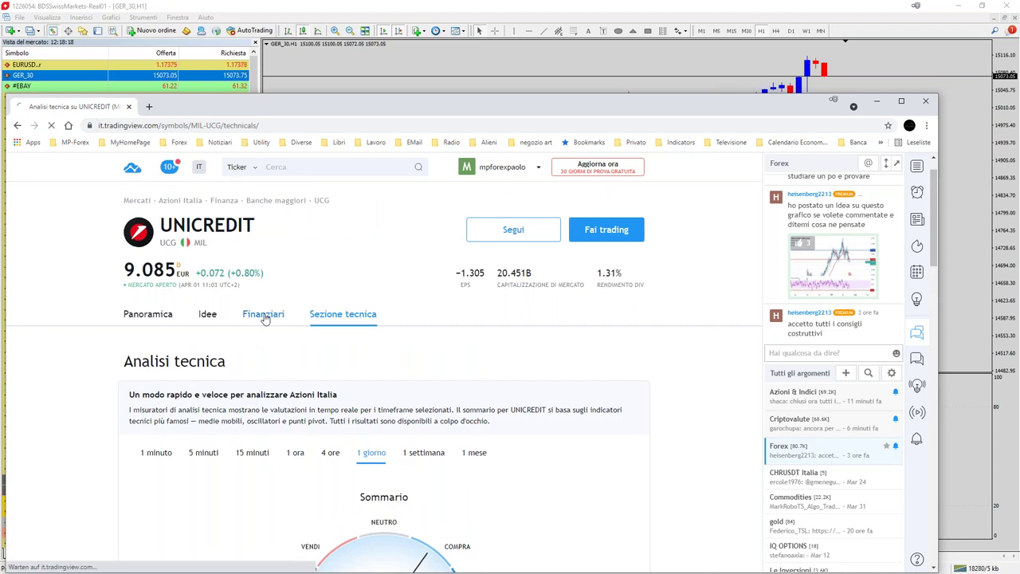
click(264, 316)
scroll(439, 435, down, 1)
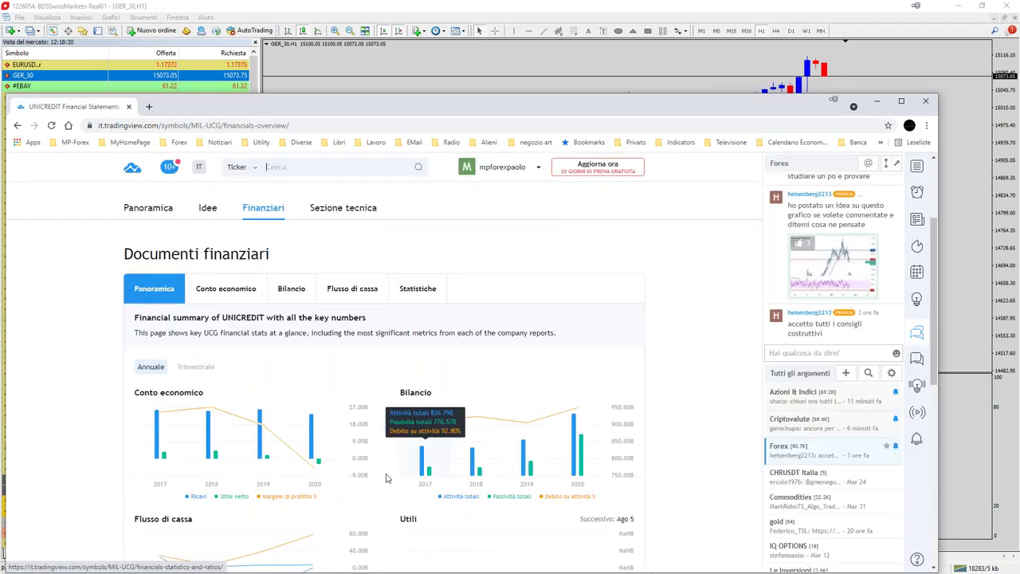
scroll(367, 482, down, 2)
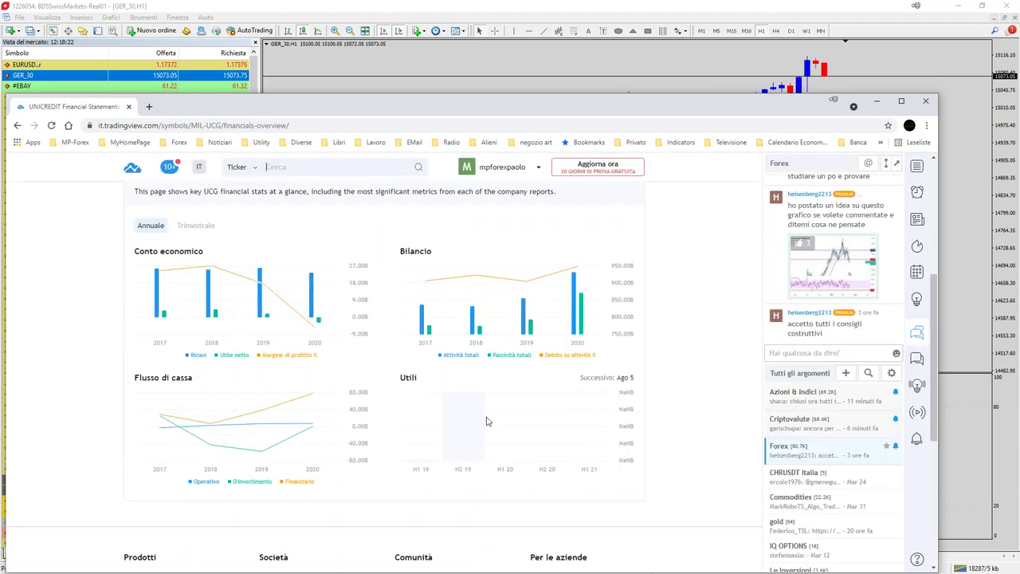
scroll(366, 444, up, 3)
Examine UNICREDIT's annual income statement and return to the financial overview.
click(226, 360)
scroll(225, 359, down, 1)
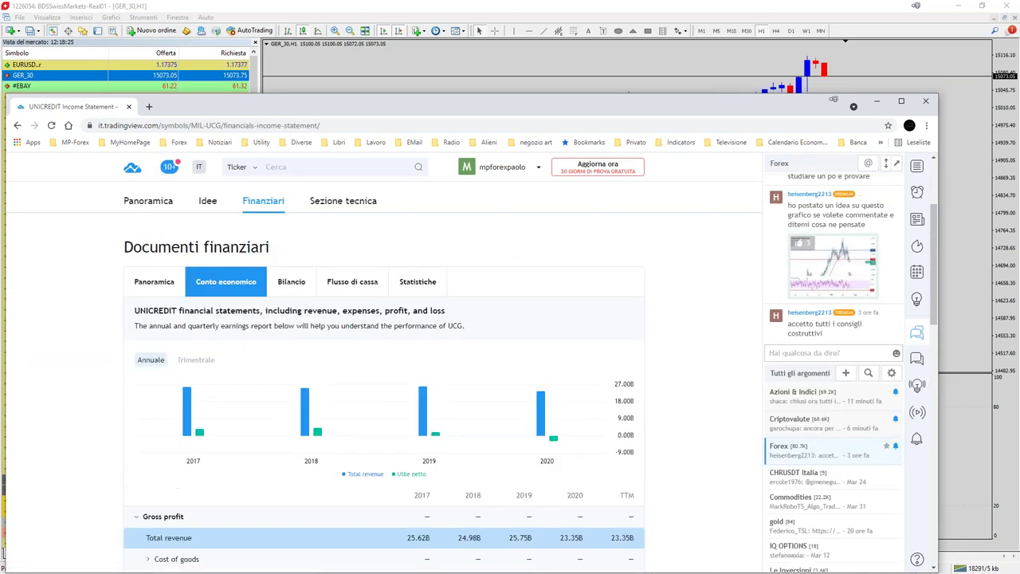
scroll(459, 485, down, 3)
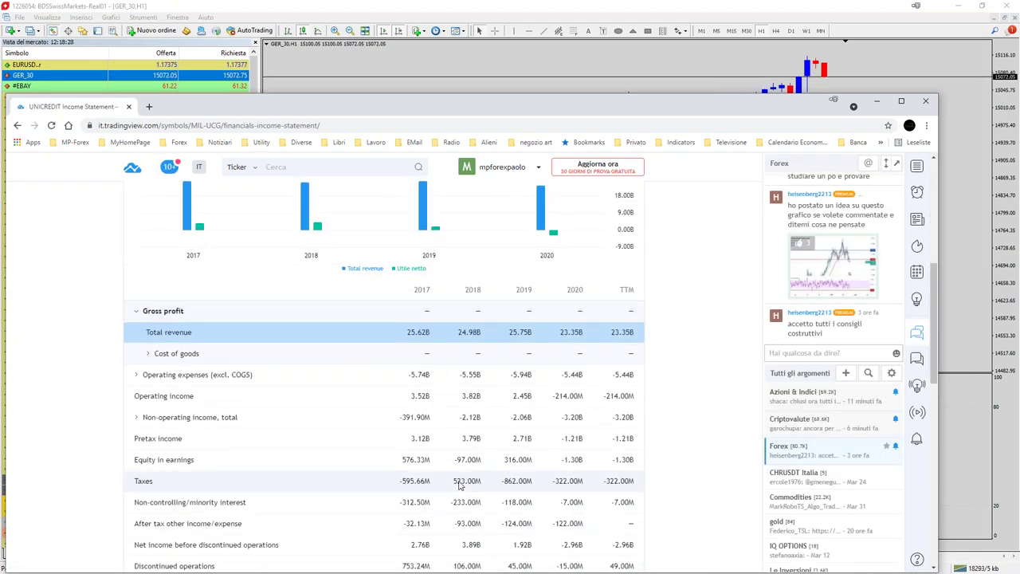
scroll(457, 496, up, 3)
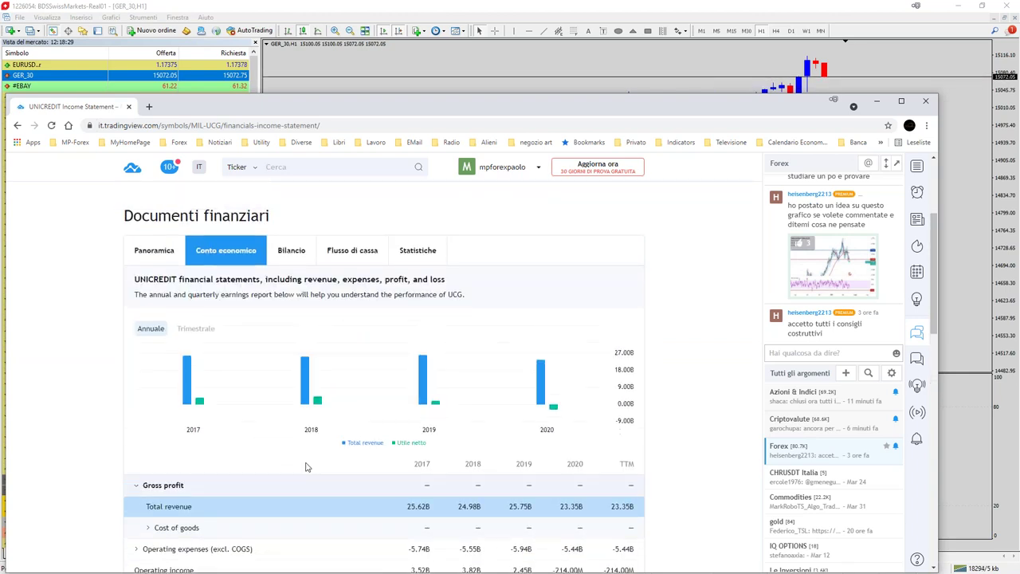
key(alt+Left)
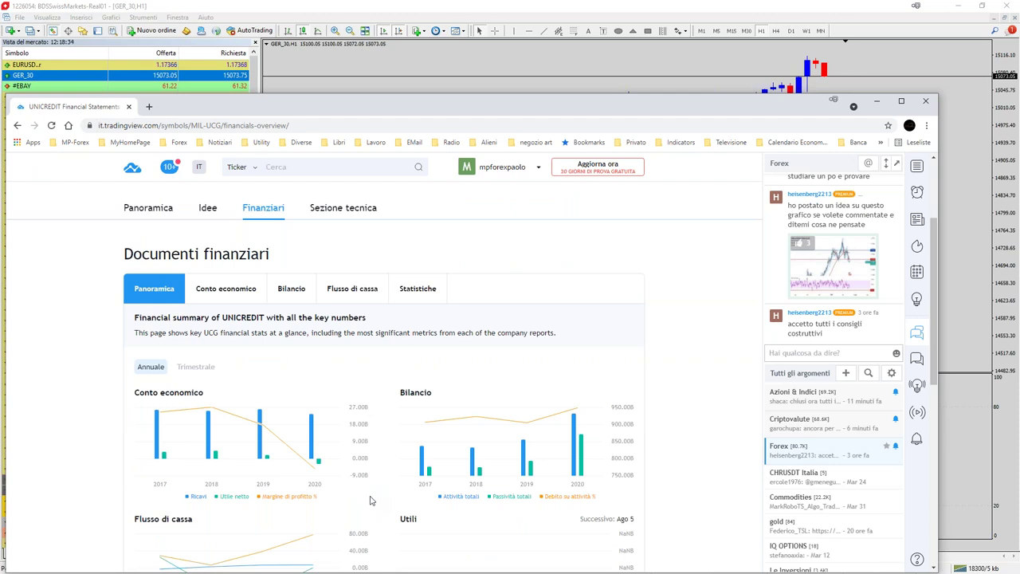
Revisit the UNICREDIT overview, then open its ideas section and browse the published UCG forecasts and top authors.
click(167, 209)
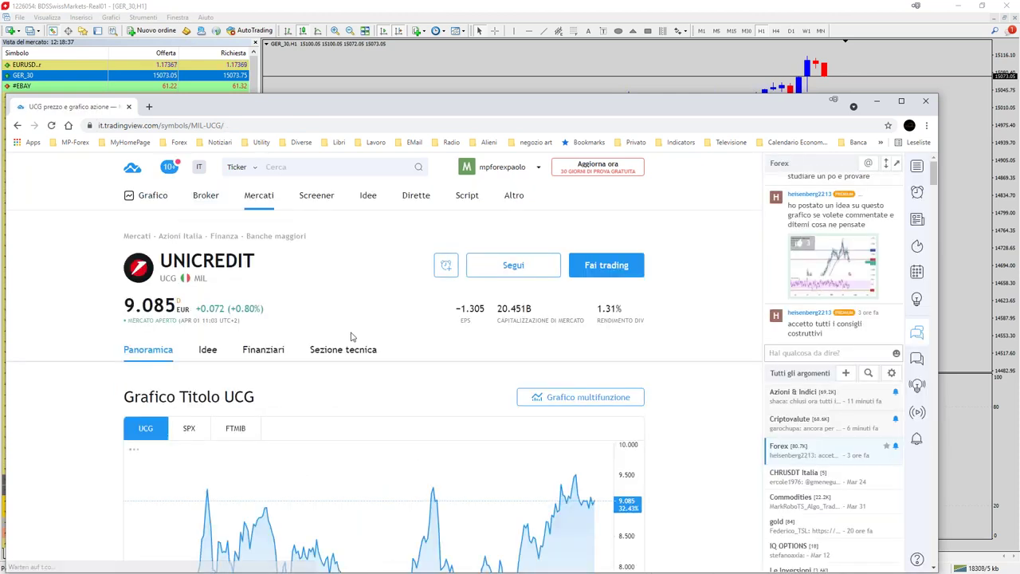
click(206, 352)
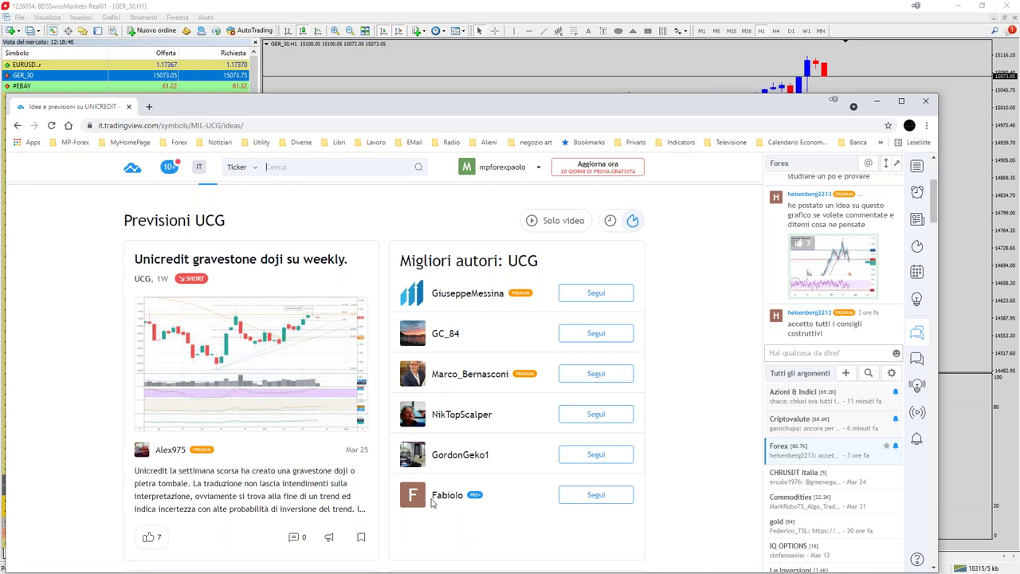
scroll(200, 505, down, 2)
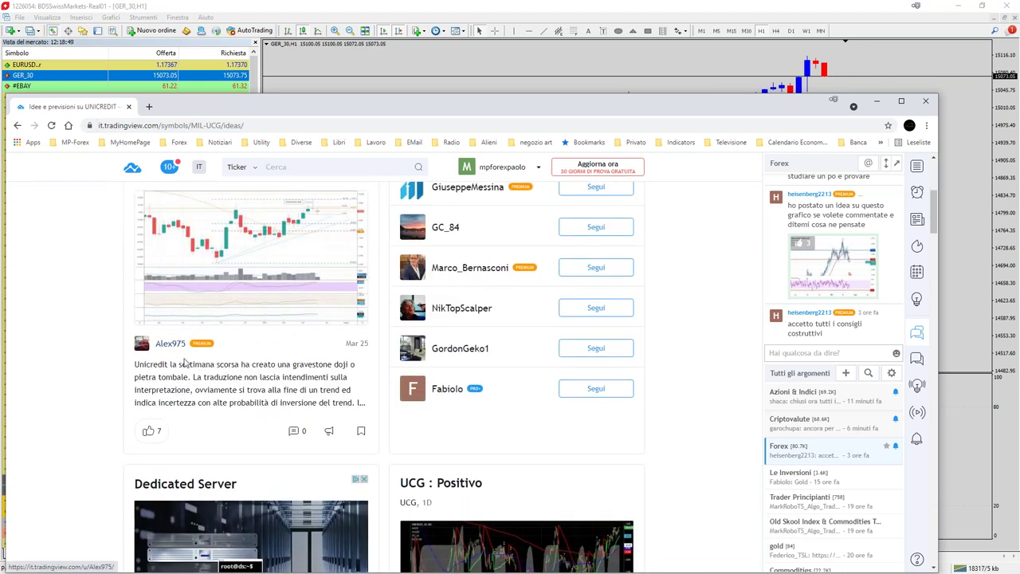
scroll(323, 396, down, 2)
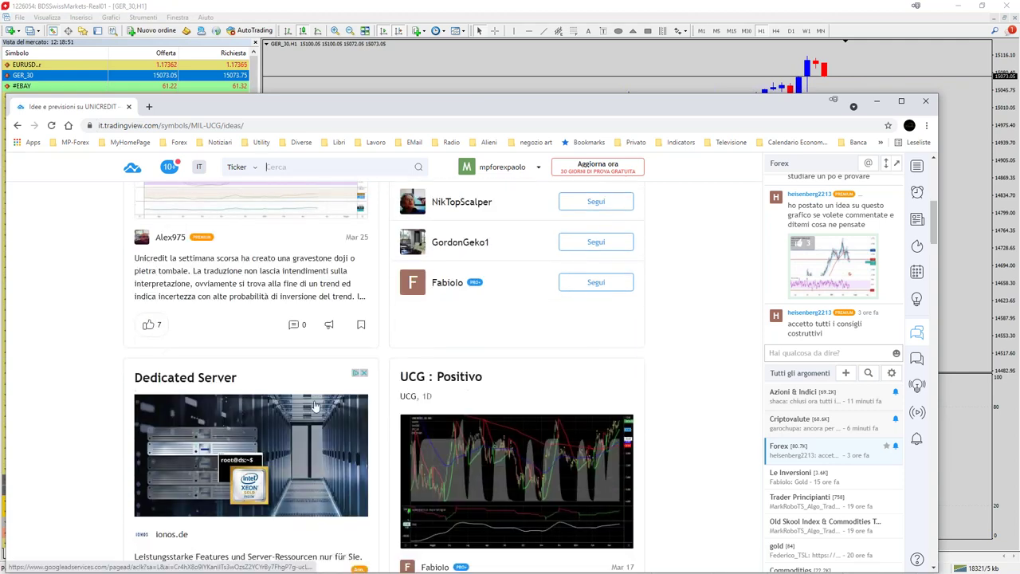
scroll(548, 381, up, 3)
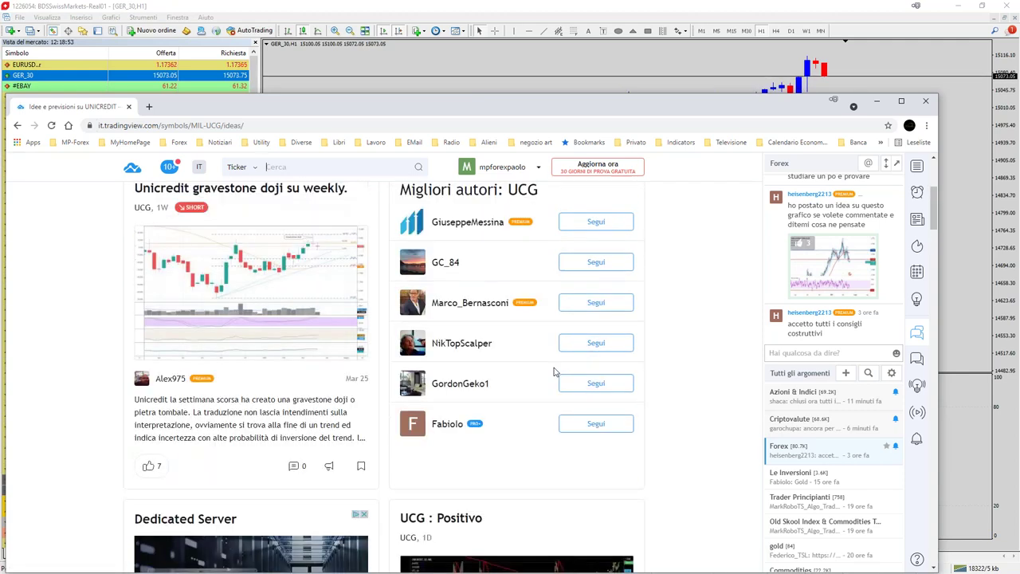
scroll(348, 496, down, 2)
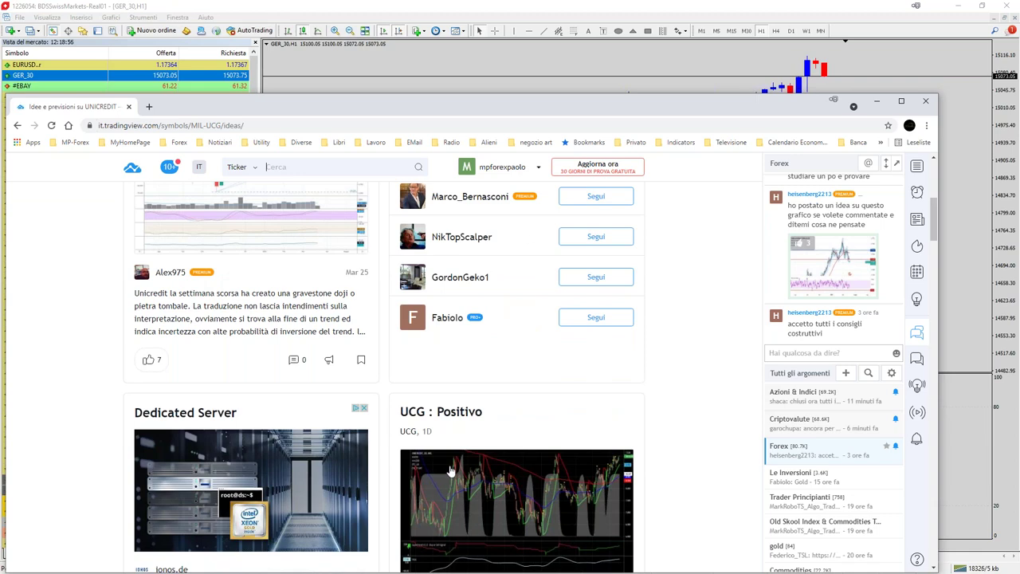
Switch back to MetaTrader 4, open the GER_30 M15 chart and examine the latest candles with the crosshair.
scroll(450, 470, up, 3)
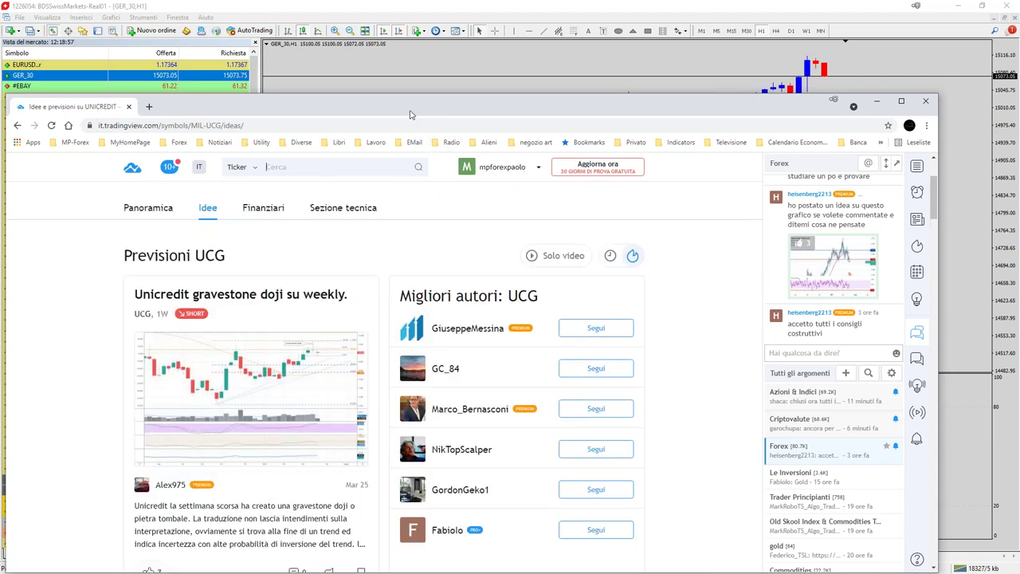
drag(410, 114, 0, 263)
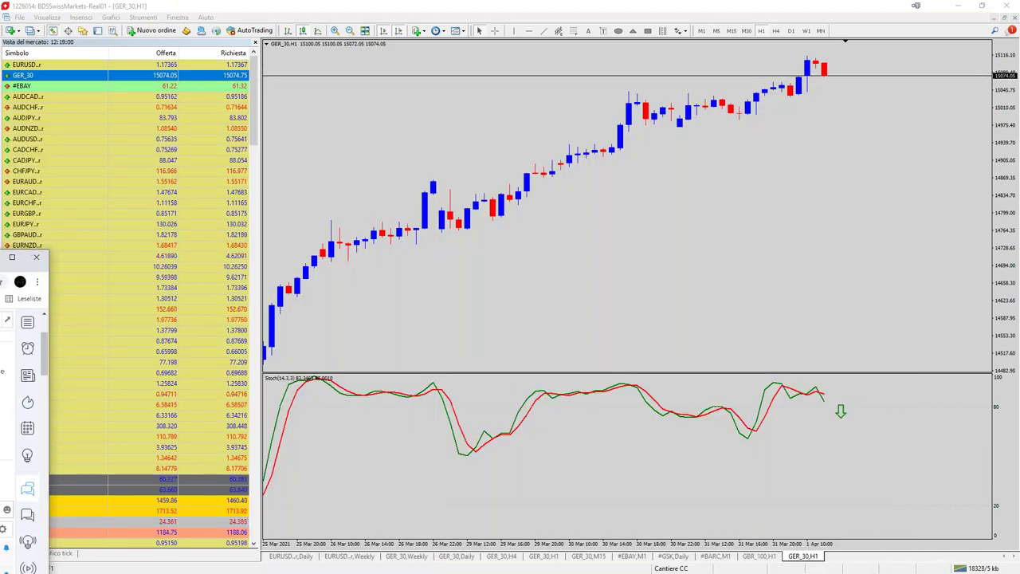
key(super+Down)
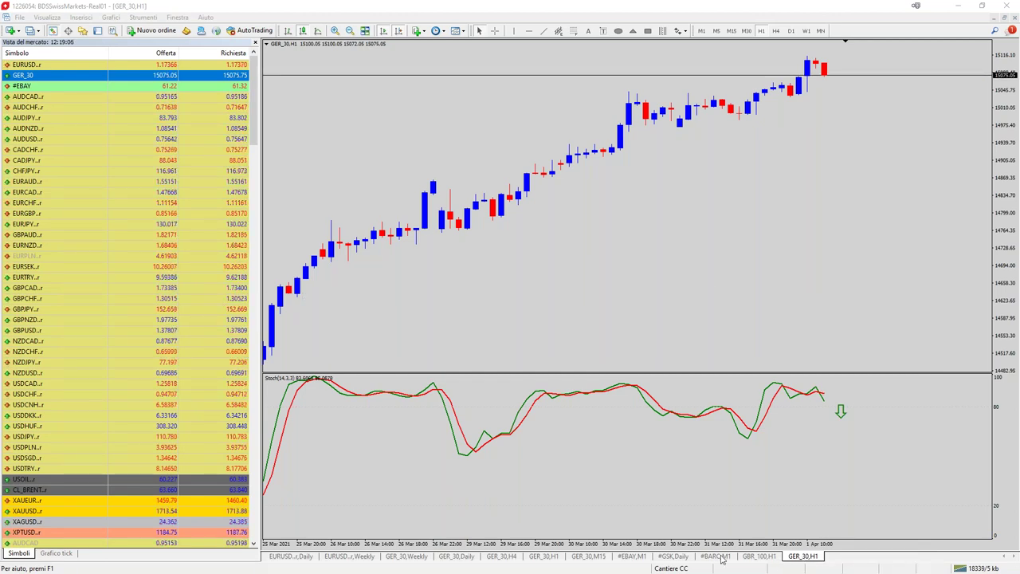
click(590, 557)
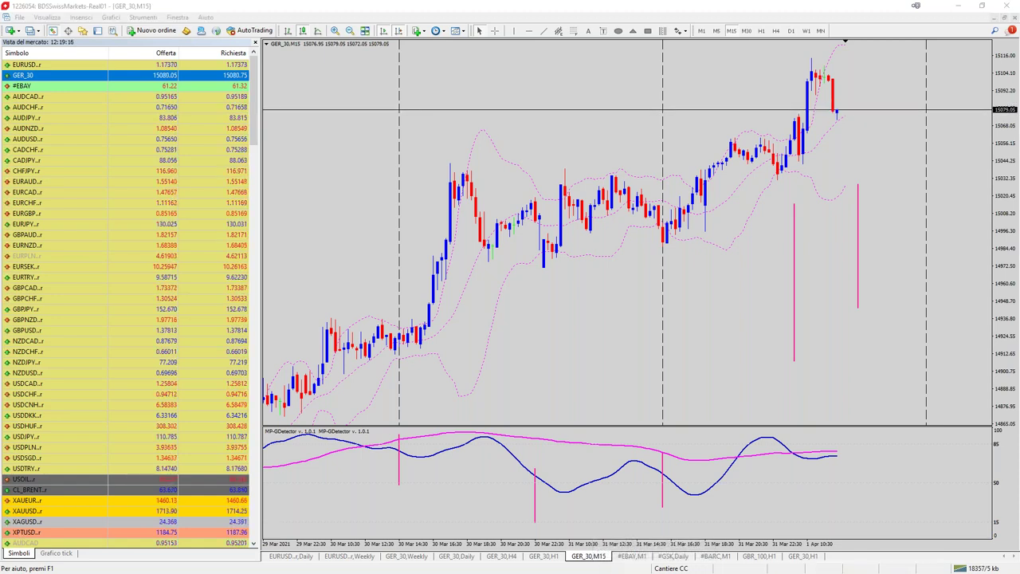
middle_click(827, 94)
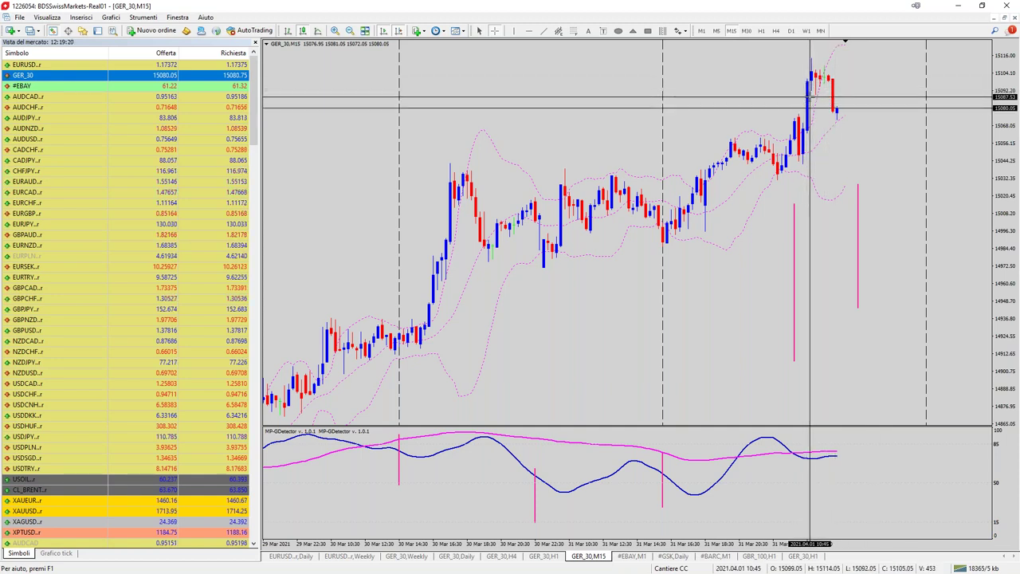
drag(815, 105, 860, 184)
drag(845, 40, 892, 223)
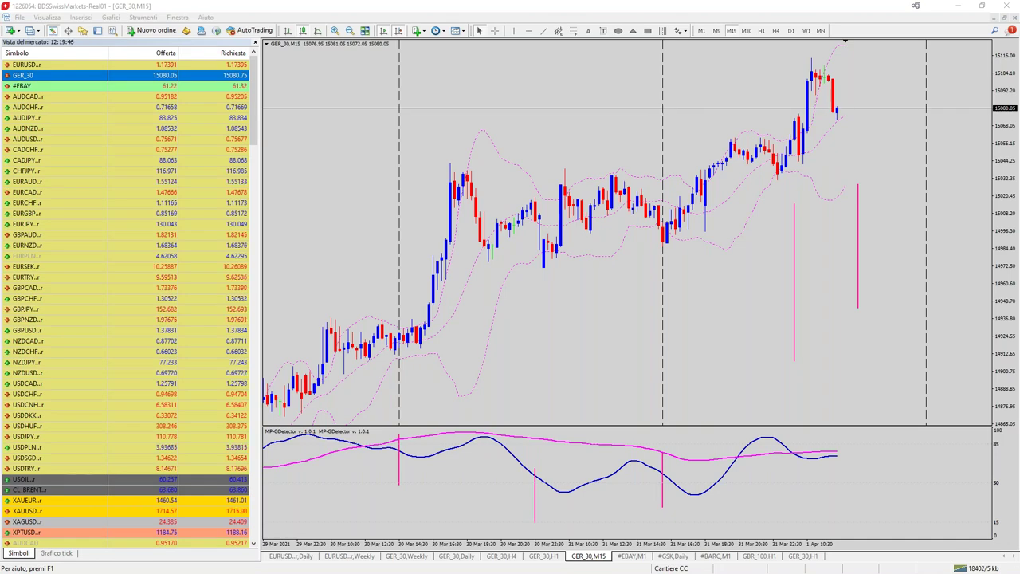
Switch to the Traderlink Cloud website and look over its home page quotes, FTSE IT MIB map and news.
key(alt+Tab)
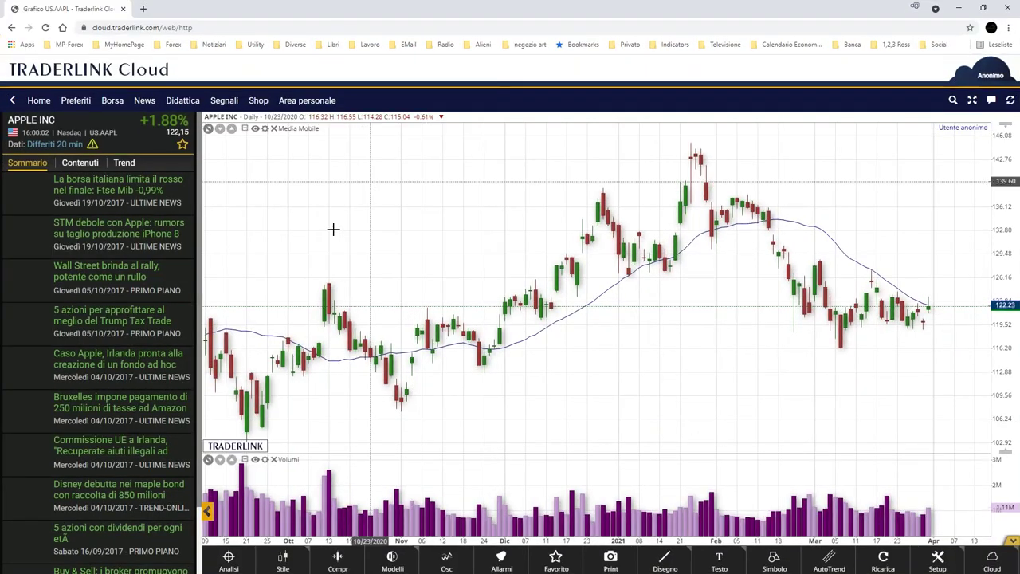
click(38, 101)
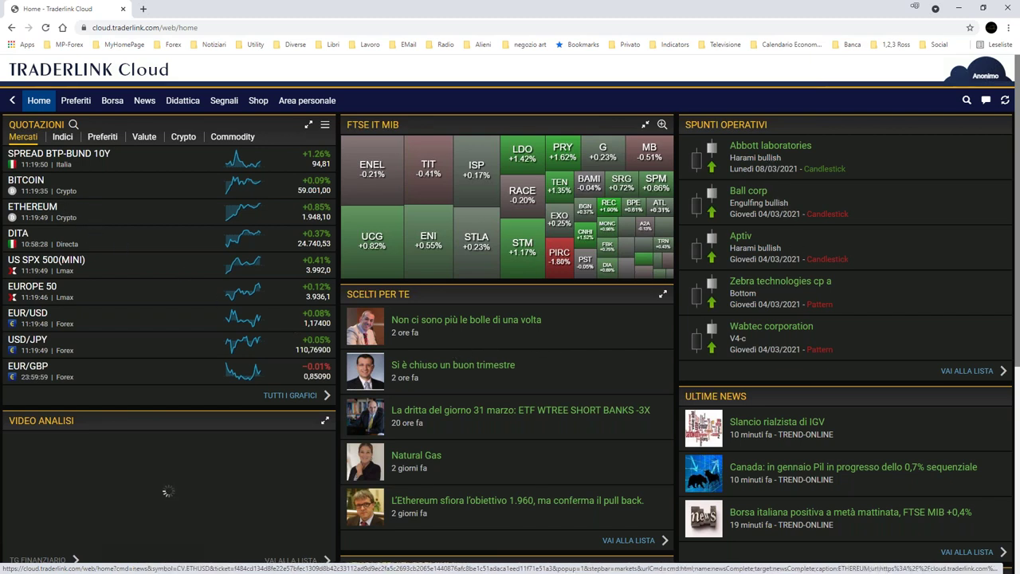
scroll(167, 355, down, 2)
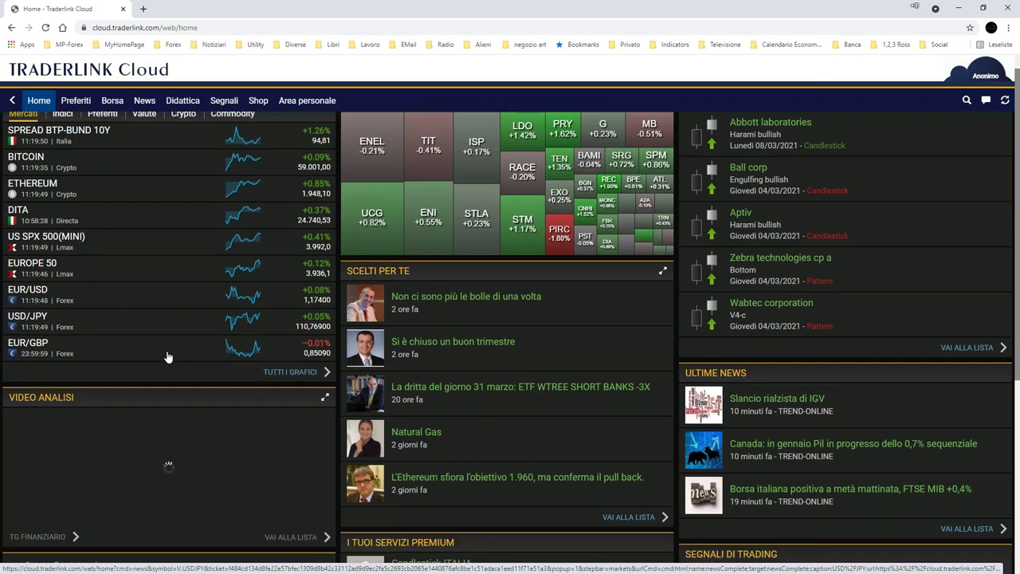
scroll(179, 361, up, 2)
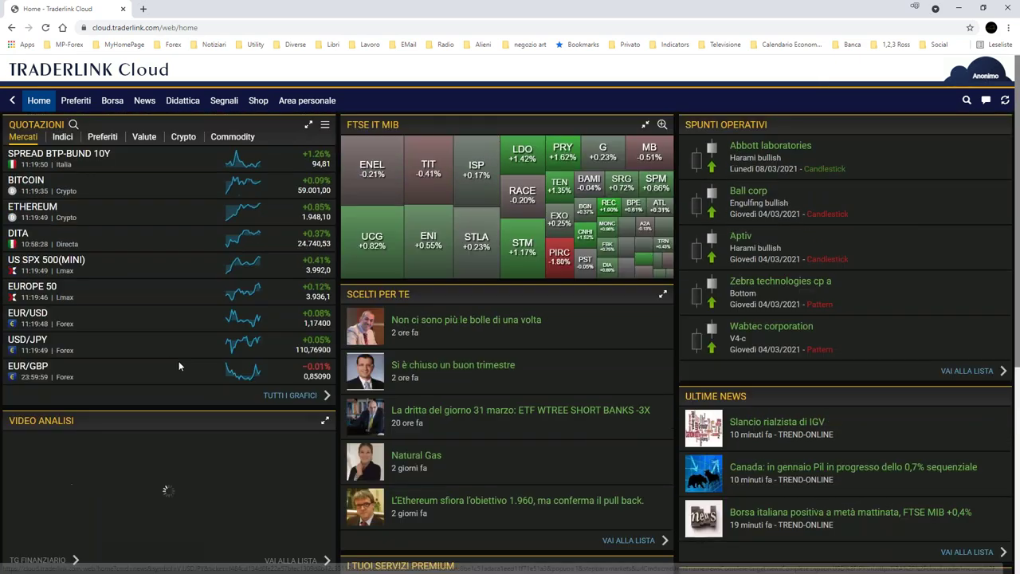
Open ENEL's chart from the Borsa page's FTSE MIB map and check its related contents and trend data.
click(110, 101)
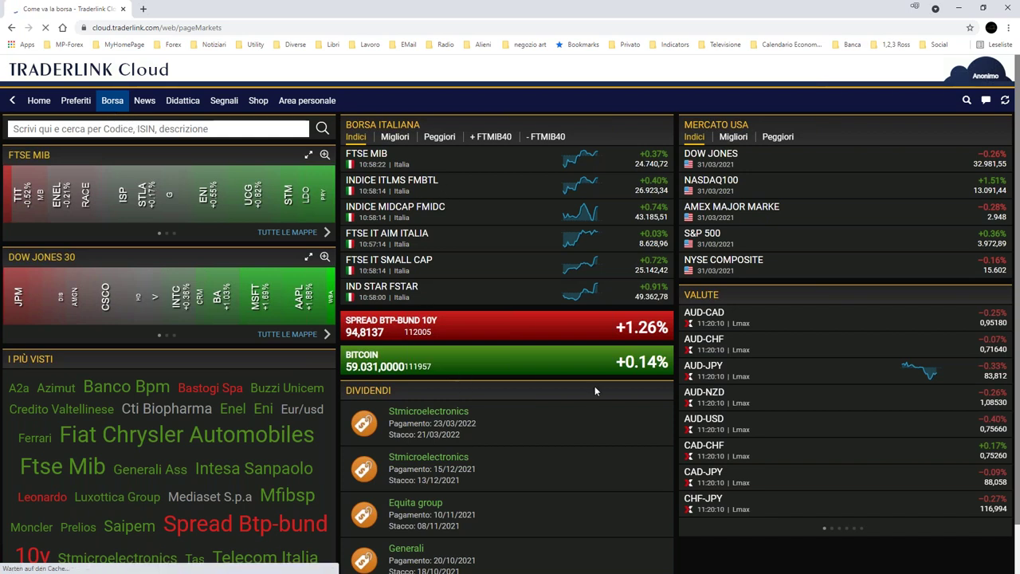
click(71, 206)
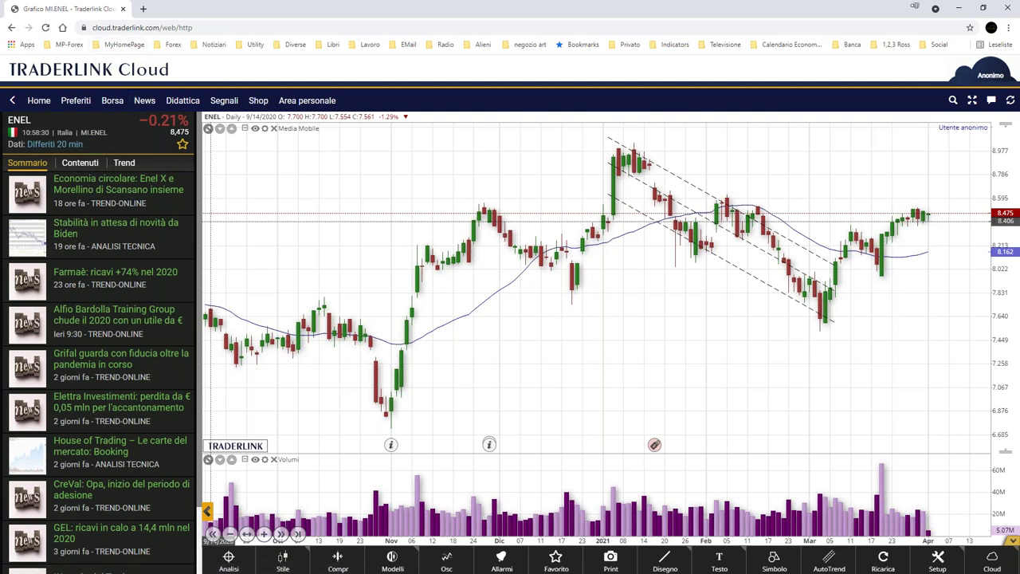
click(90, 168)
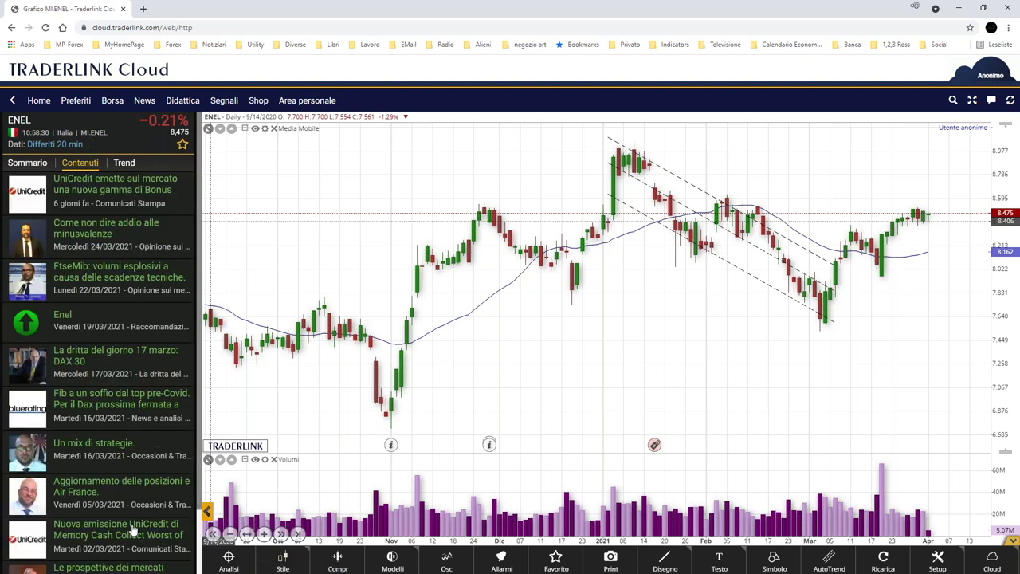
click(125, 164)
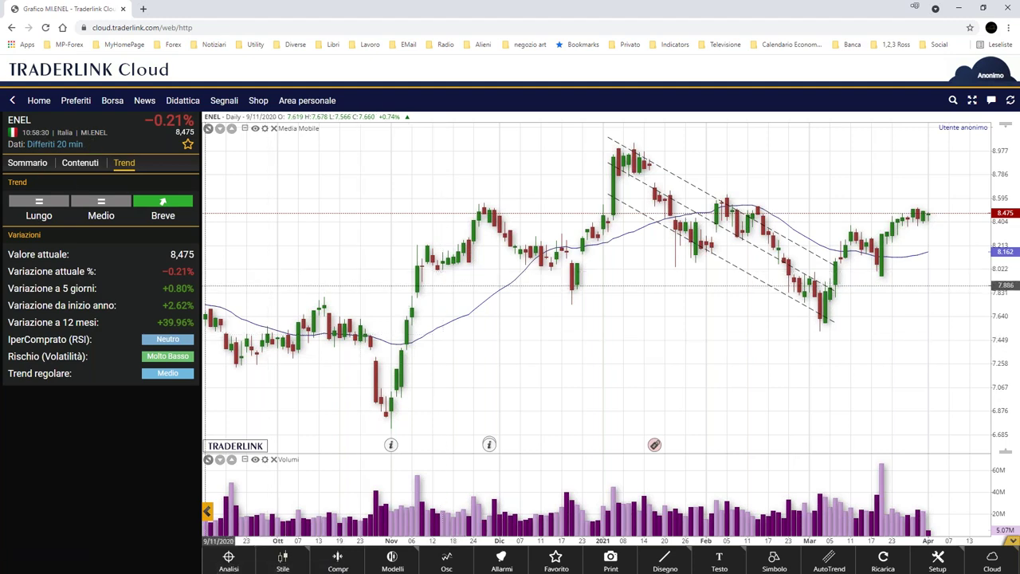
Read the UniCredit Bonus Certificate press release listed in ENEL's related contents, then close it.
click(32, 164)
click(80, 163)
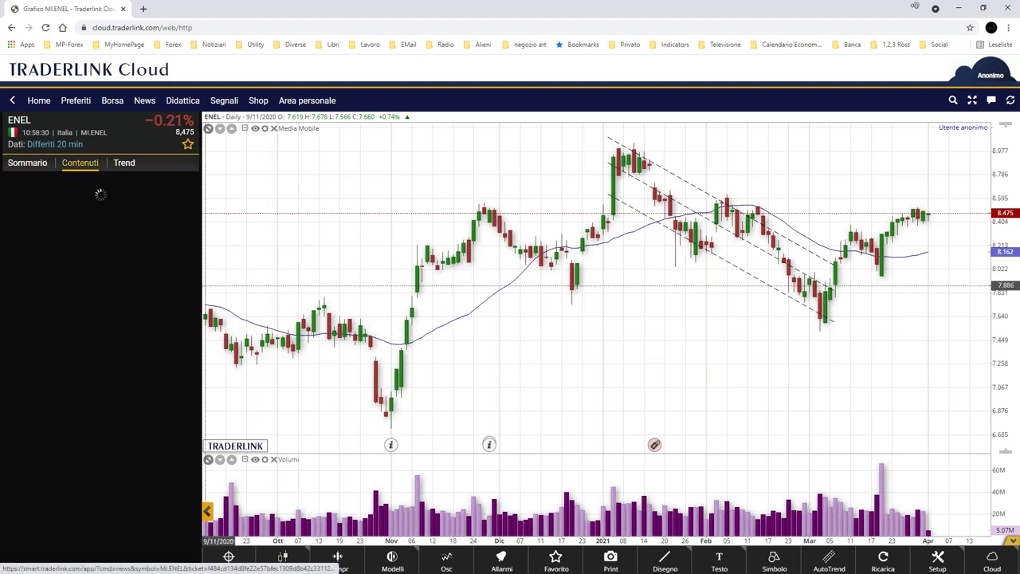
click(93, 186)
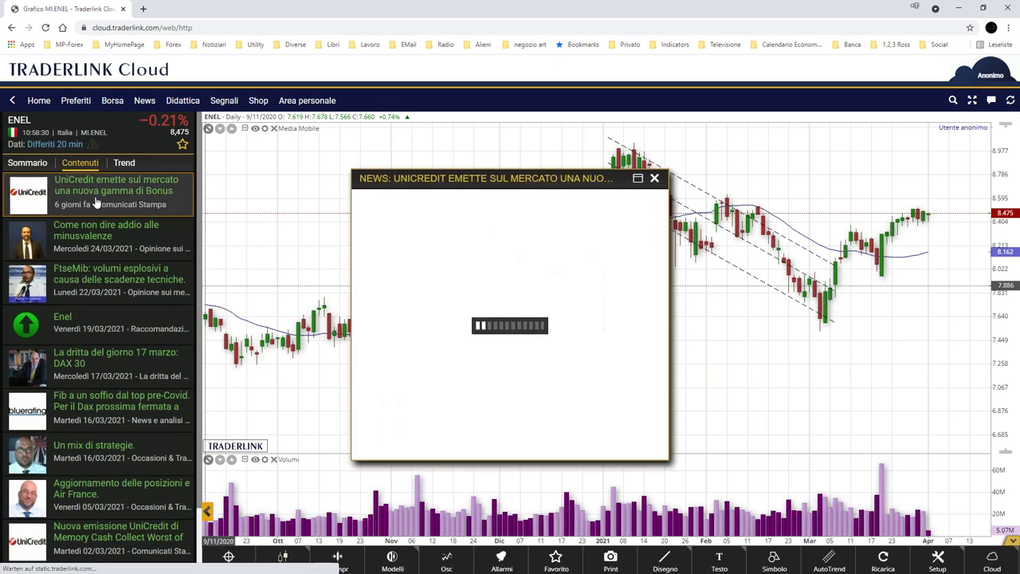
scroll(541, 325, down, 3)
scroll(541, 325, up, 3)
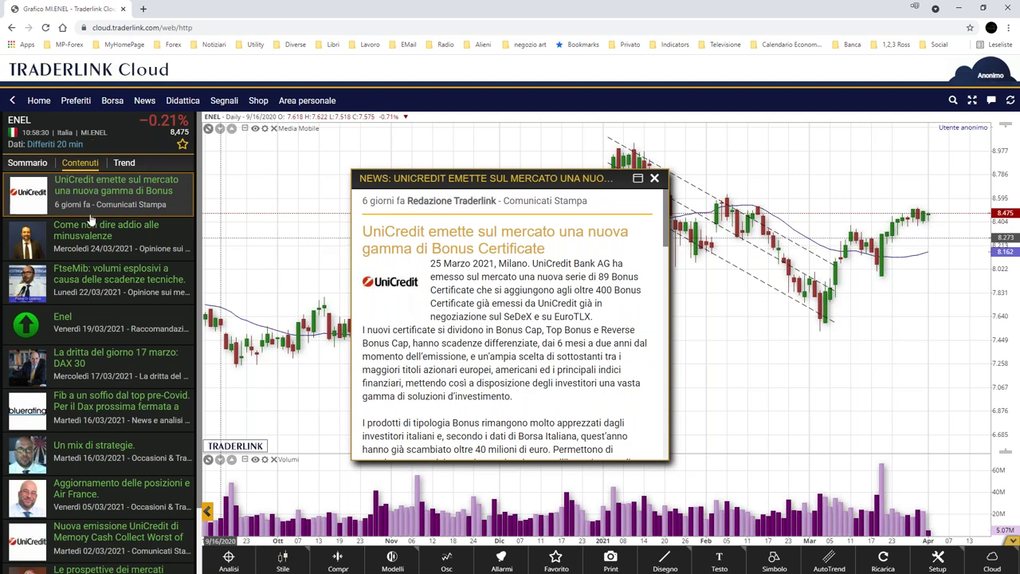
click(654, 178)
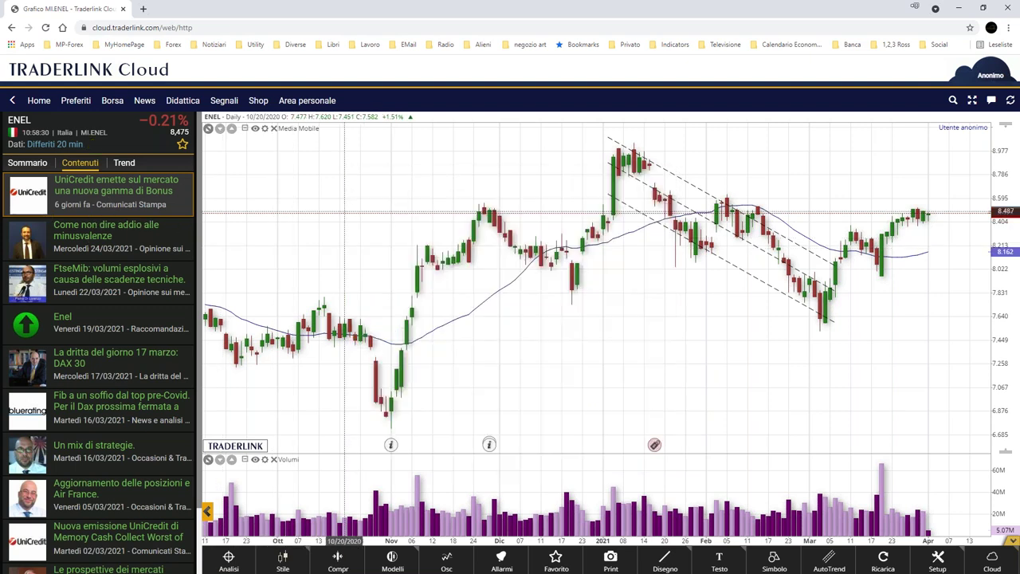
Read the Enel X and Morellino di Scansano article in ENEL's summary, then browse the site's general news.
click(32, 165)
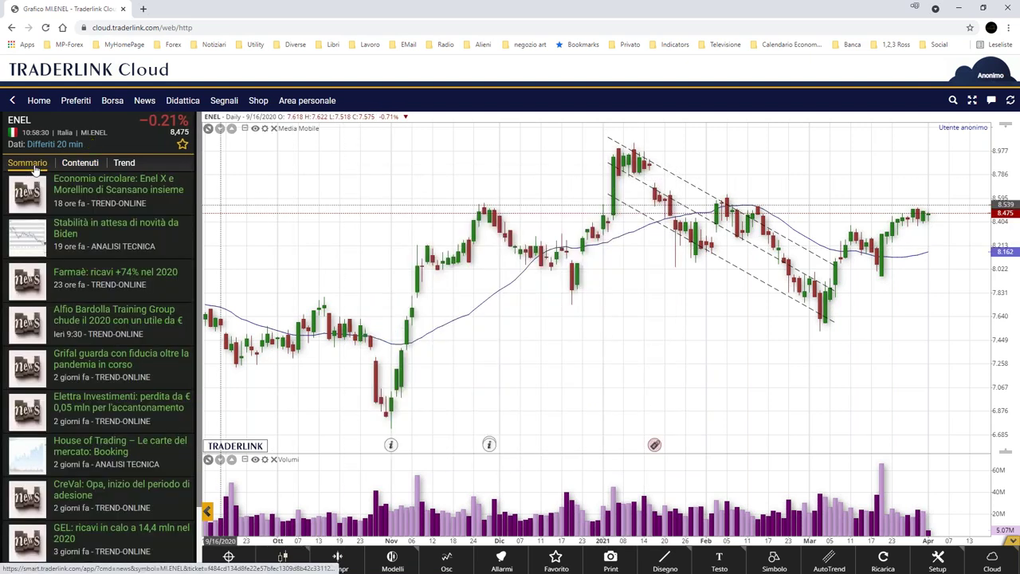
click(96, 205)
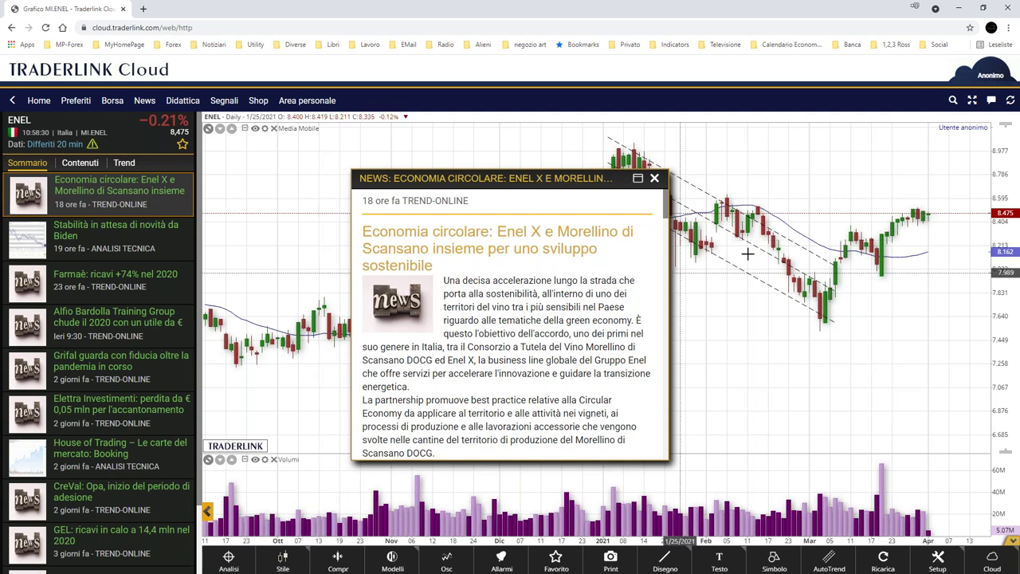
click(654, 178)
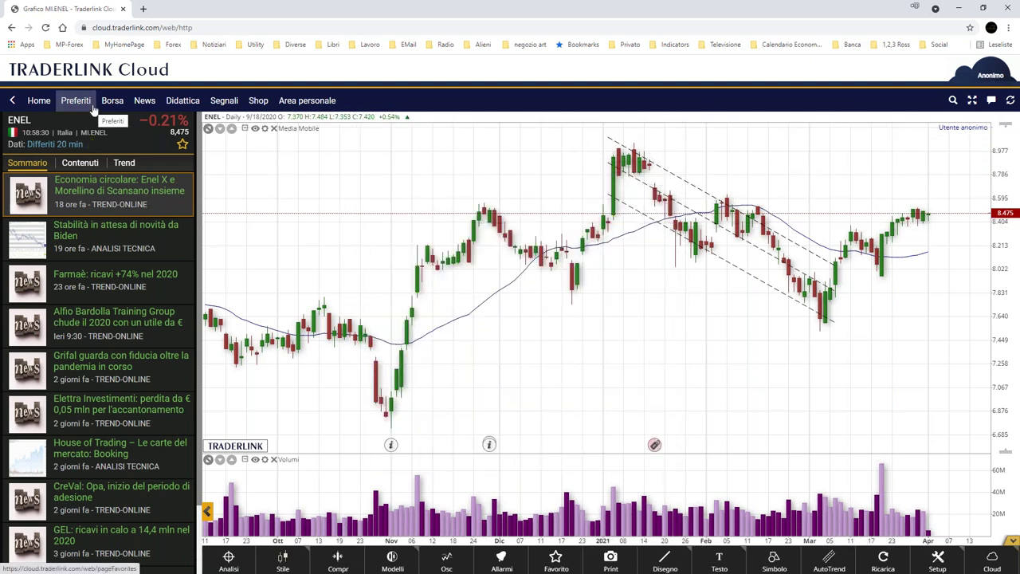
click(144, 106)
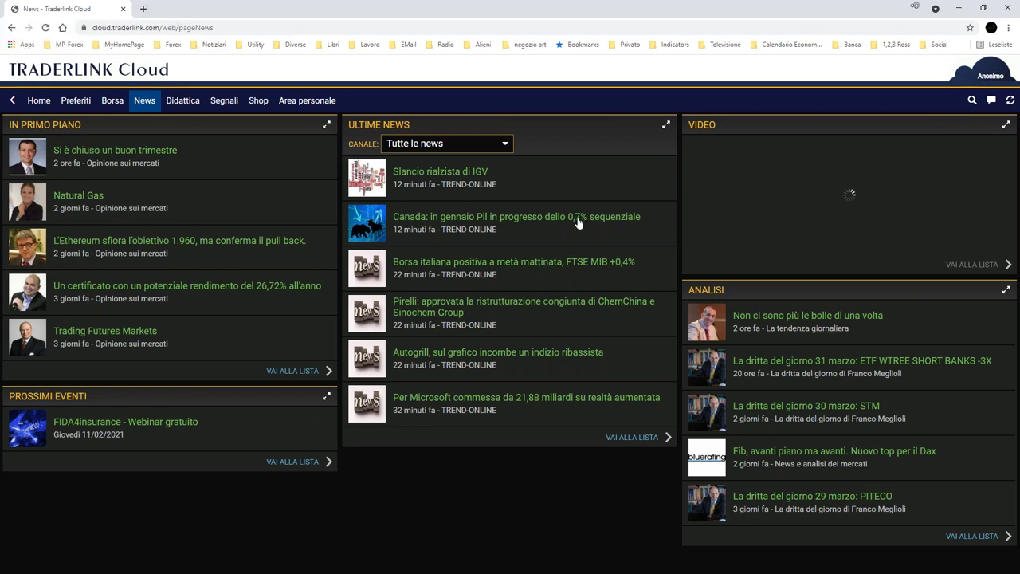
Open ENI from the enlarged FTSE MIB market map and read its most recent Piazza Affari article.
click(111, 104)
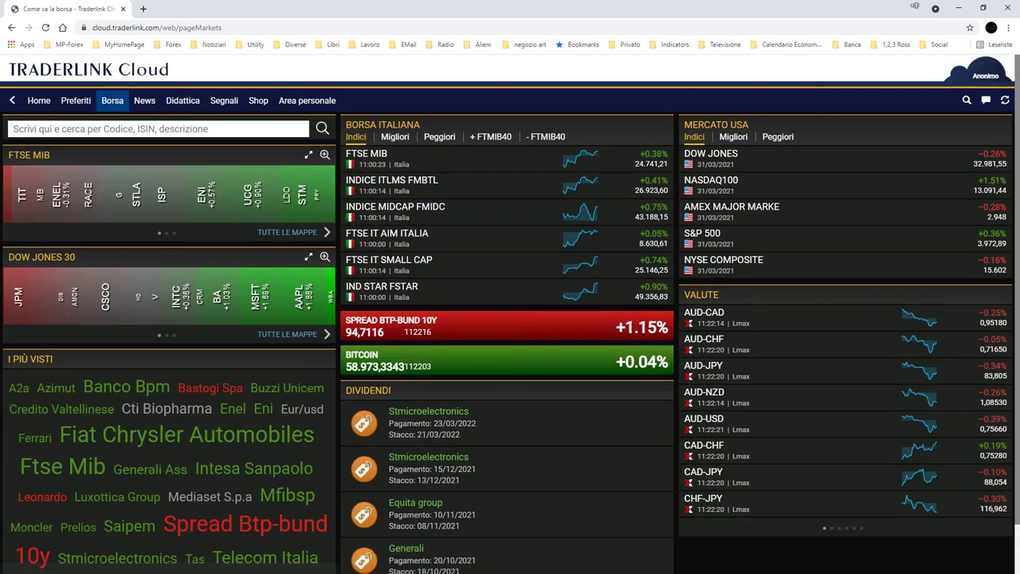
click(324, 155)
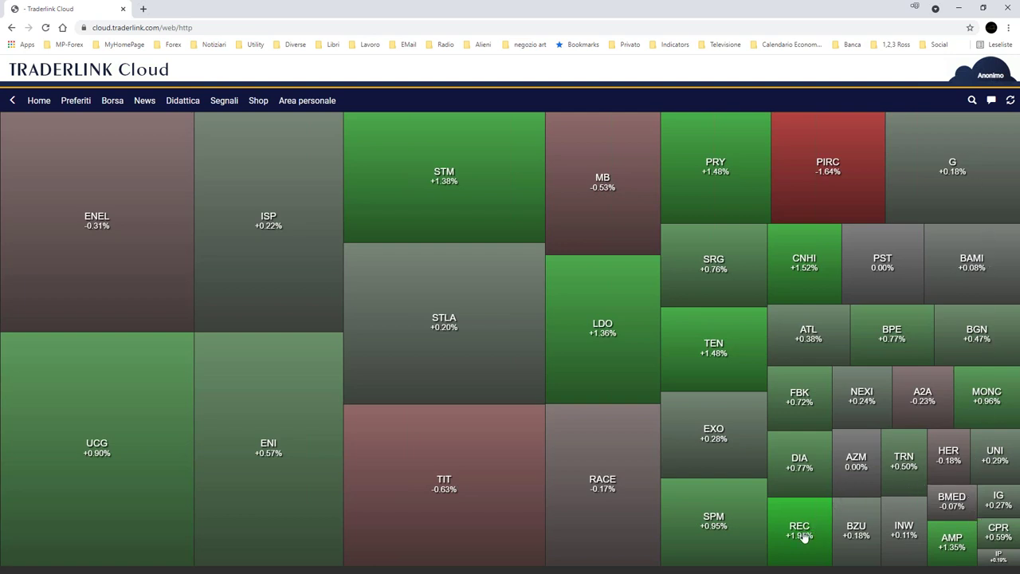
click(283, 426)
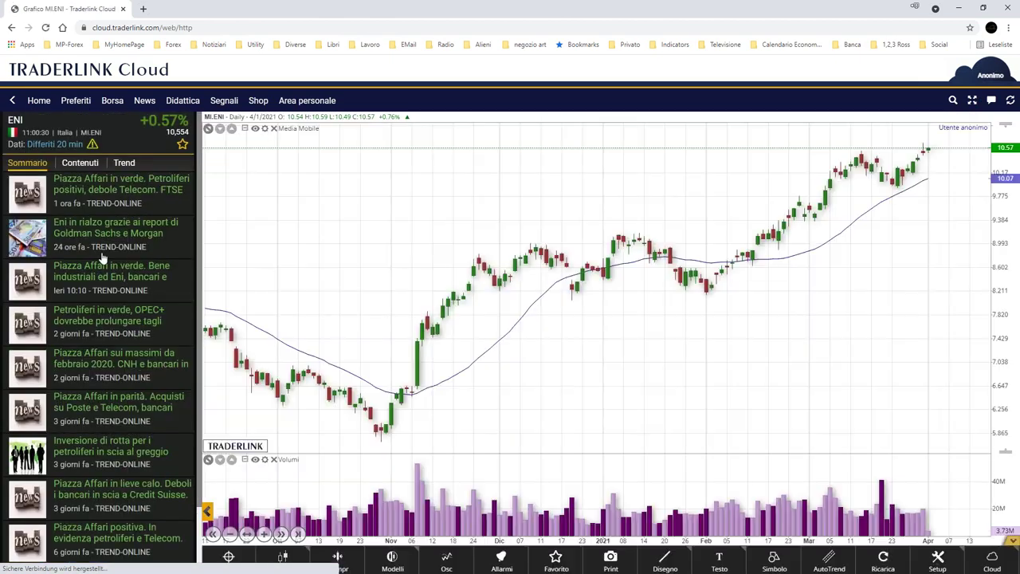
click(86, 196)
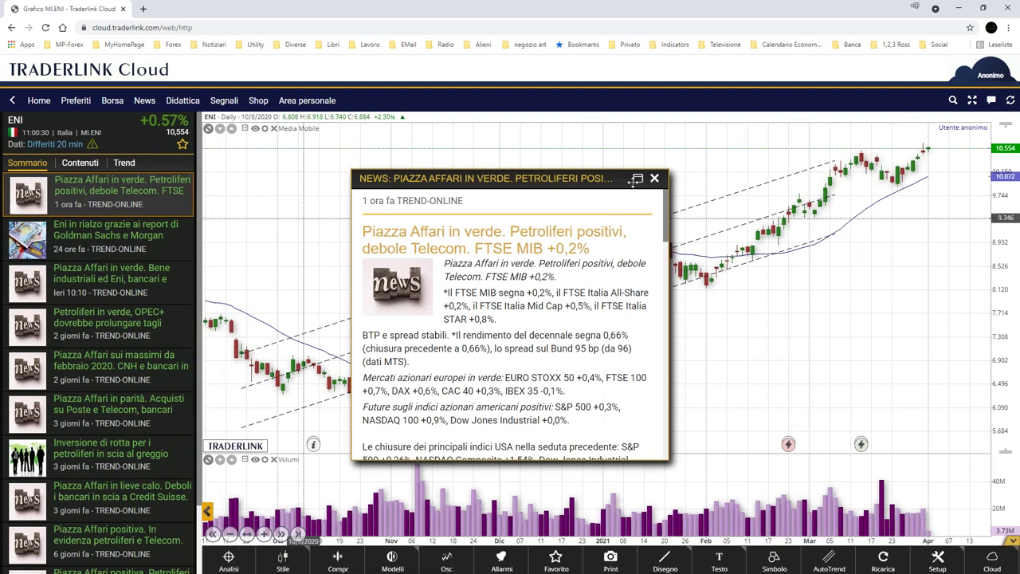
click(655, 179)
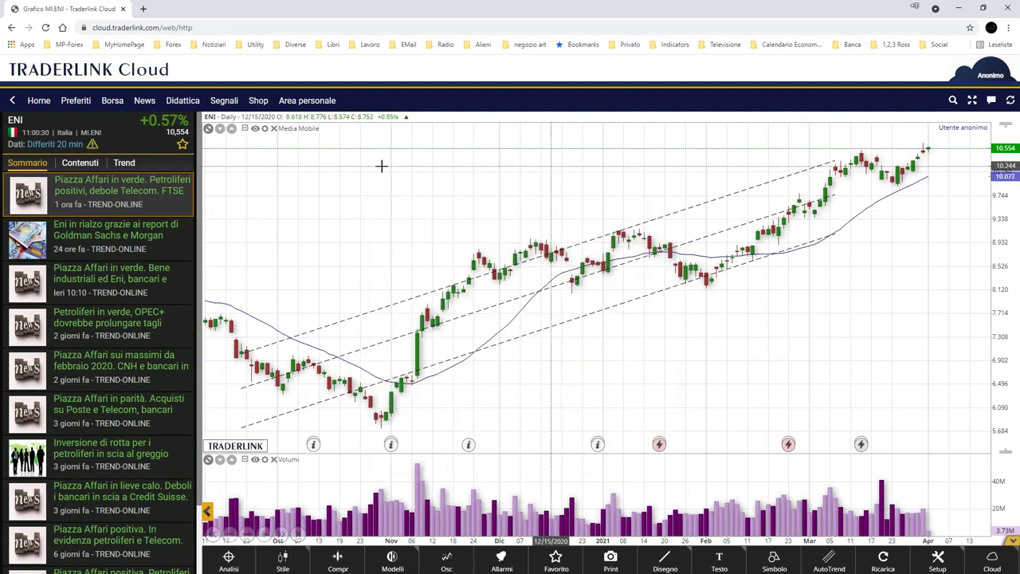
Revisit the home page and examine the quotes, reports and news for the favourite stocks.
click(51, 104)
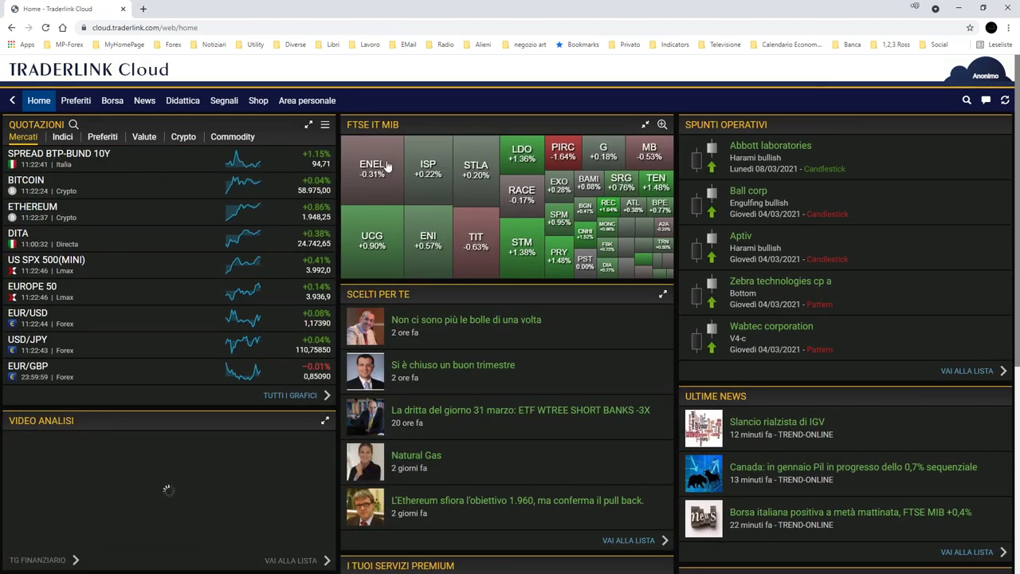
click(88, 106)
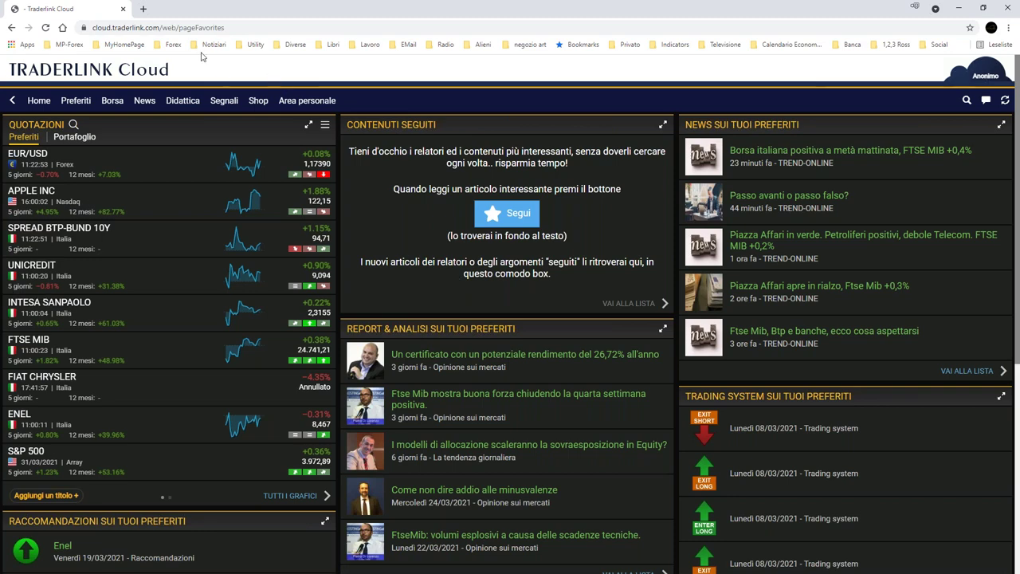
key(super+Down)
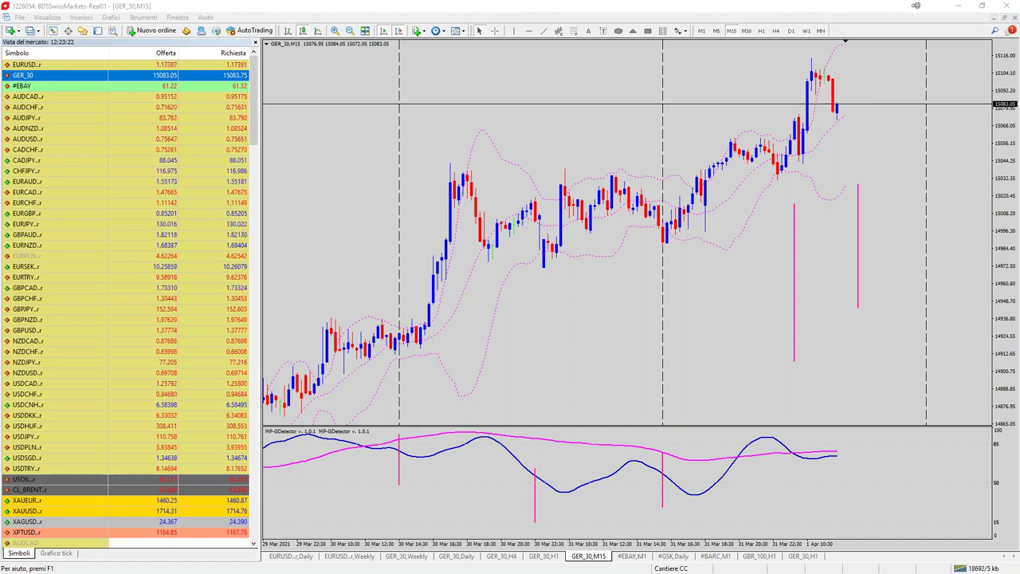
Switch to the BDSwiss website and open its overview of trading account types.
key(alt+Tab)
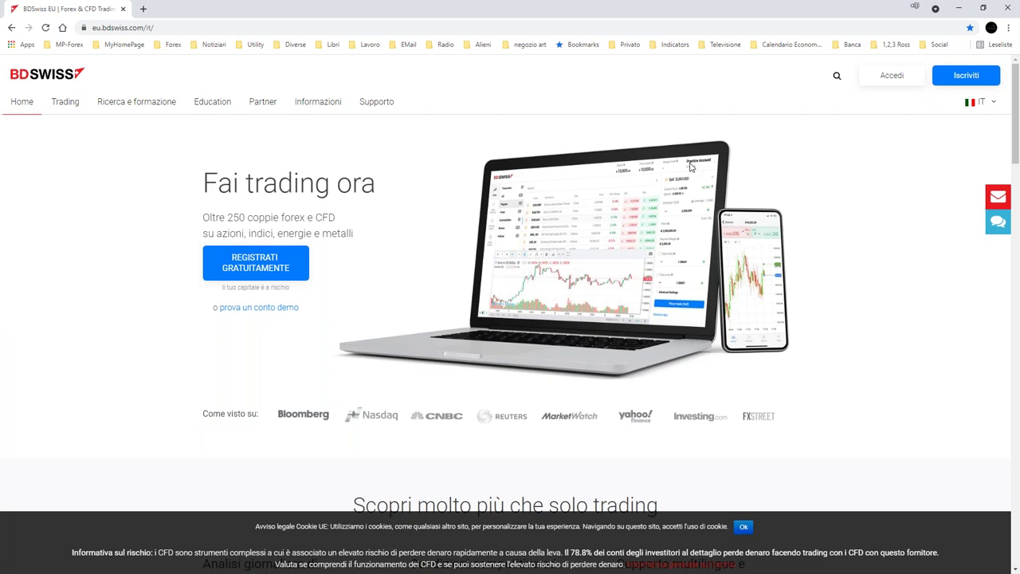
scroll(217, 92, down, 1)
scroll(214, 92, up, 1)
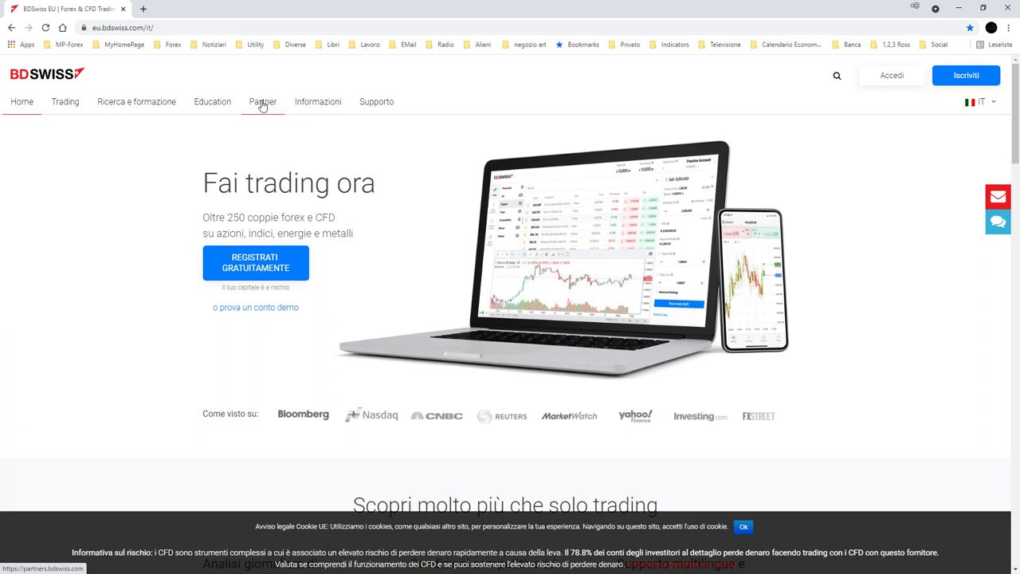
mouse_move(212, 104)
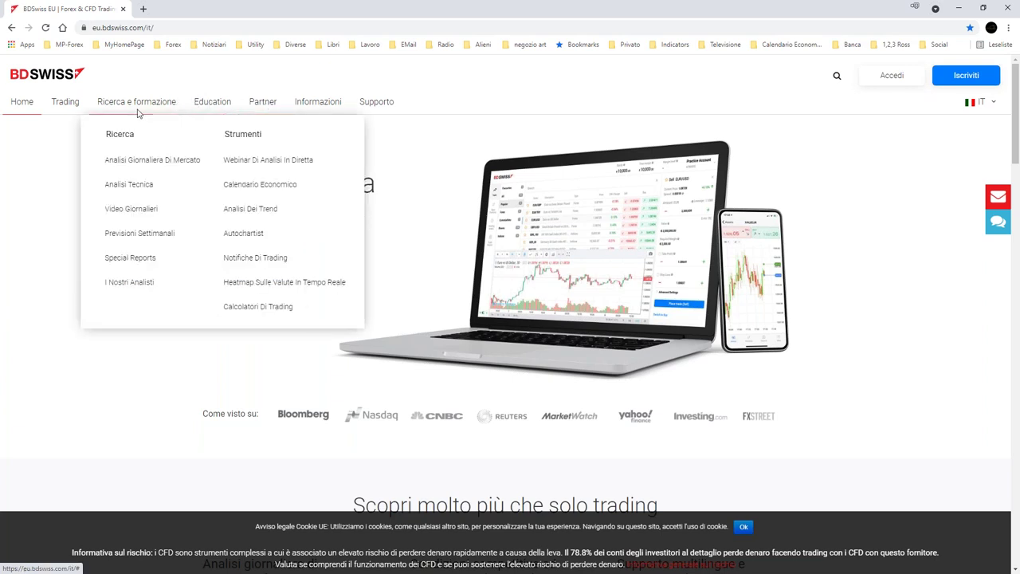
mouse_move(60, 112)
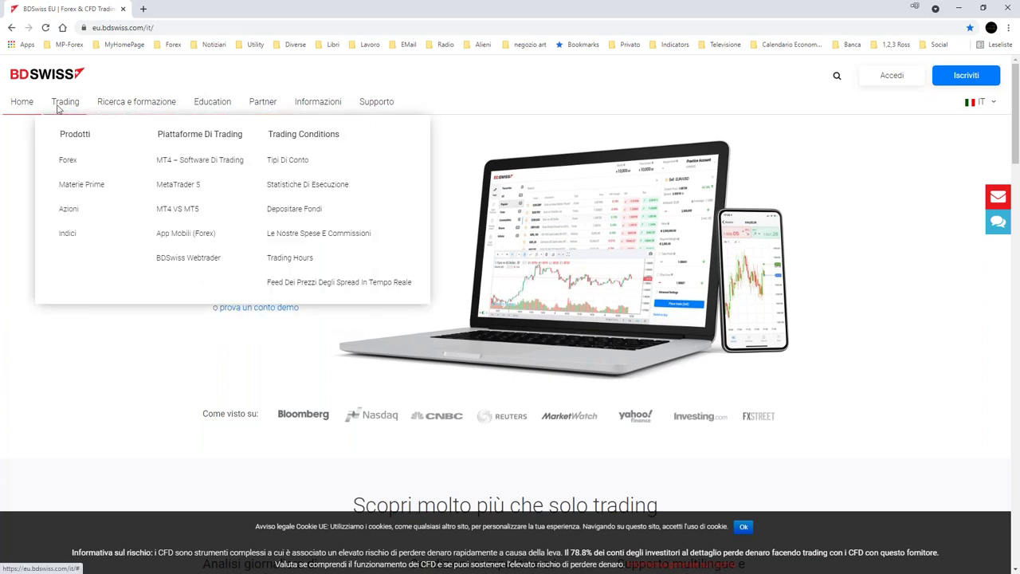
click(288, 160)
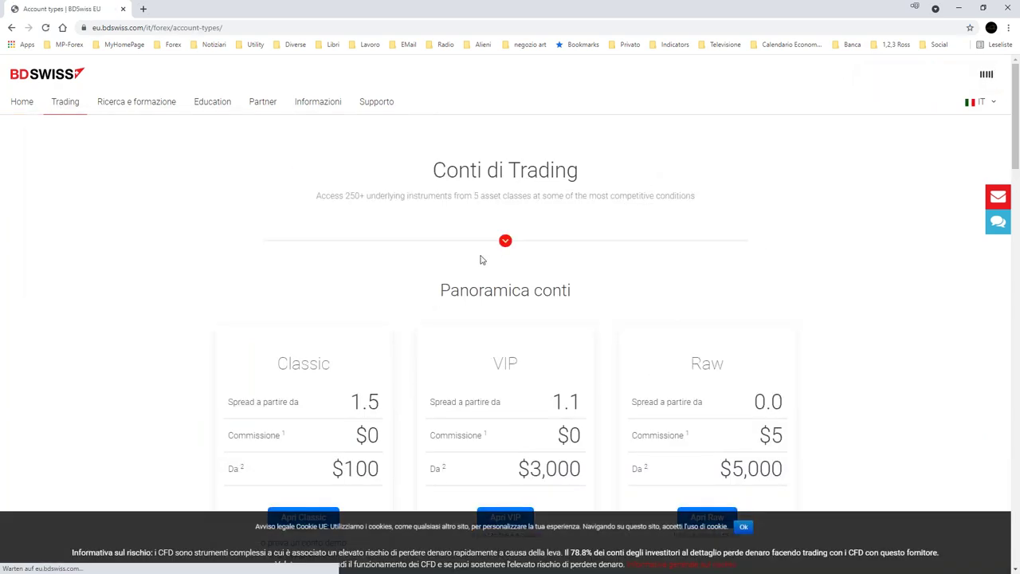
Review the spreads, commissions and minimum deposits of the Classic, VIP and Raw accounts on the BDSwiss EU page.
scroll(480, 257, down, 2)
scroll(497, 292, down, 3)
scroll(534, 326, up, 3)
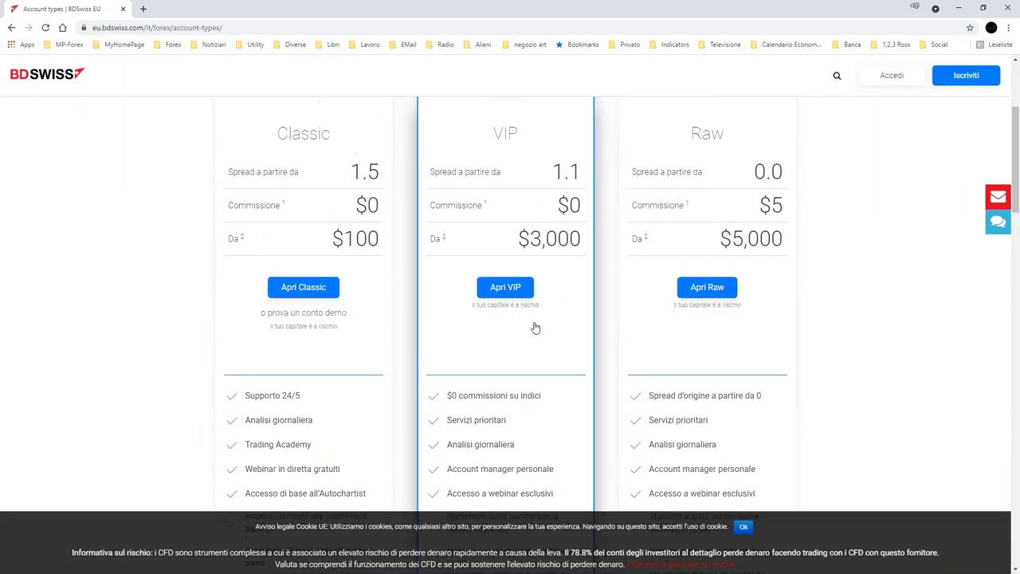
scroll(535, 327, up, 1)
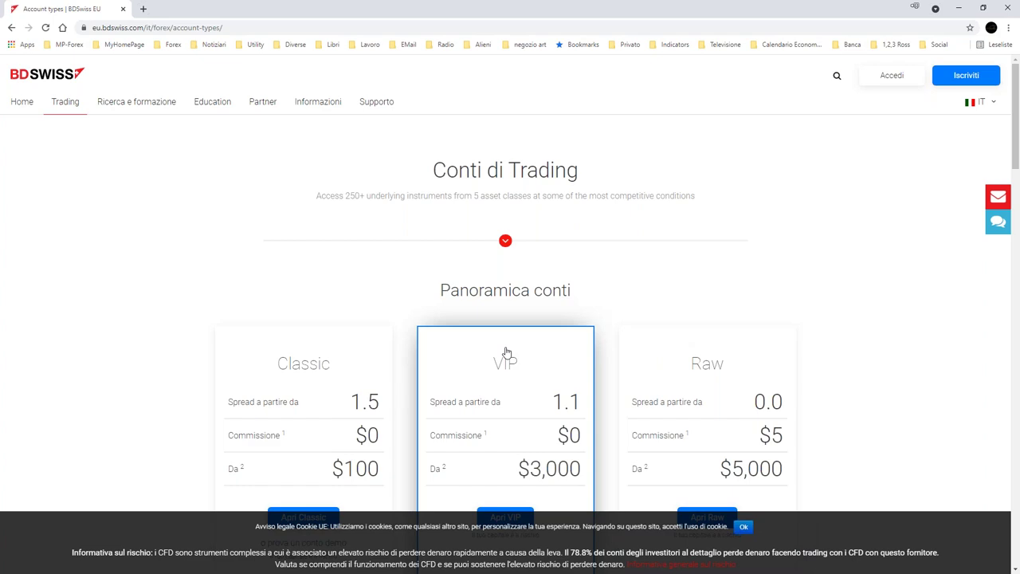
Examine the account feature comparison table from average spread and leverage to minimum deposit, then revisit the account cards.
scroll(506, 352, down, 9)
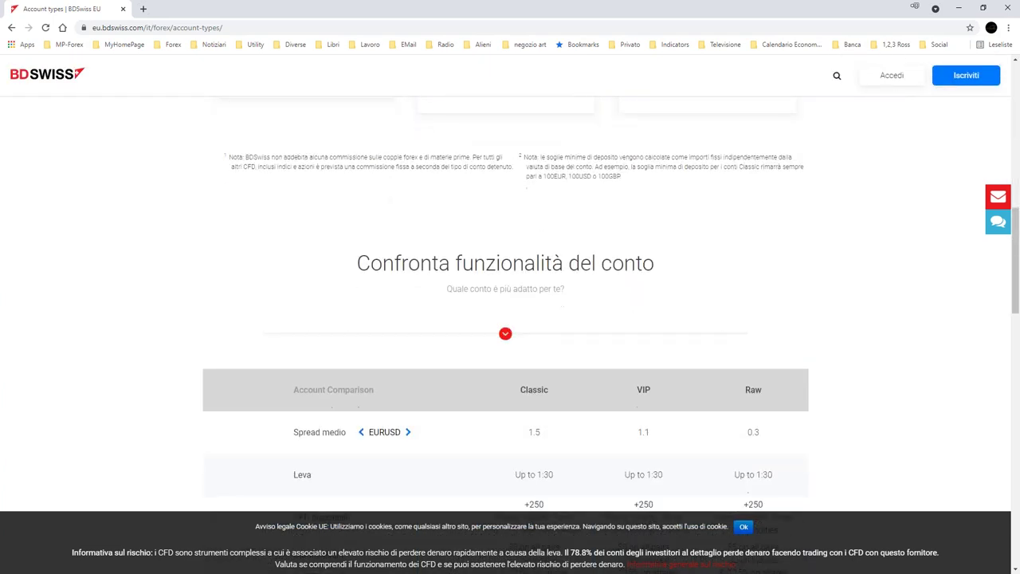
scroll(506, 334, down, 4)
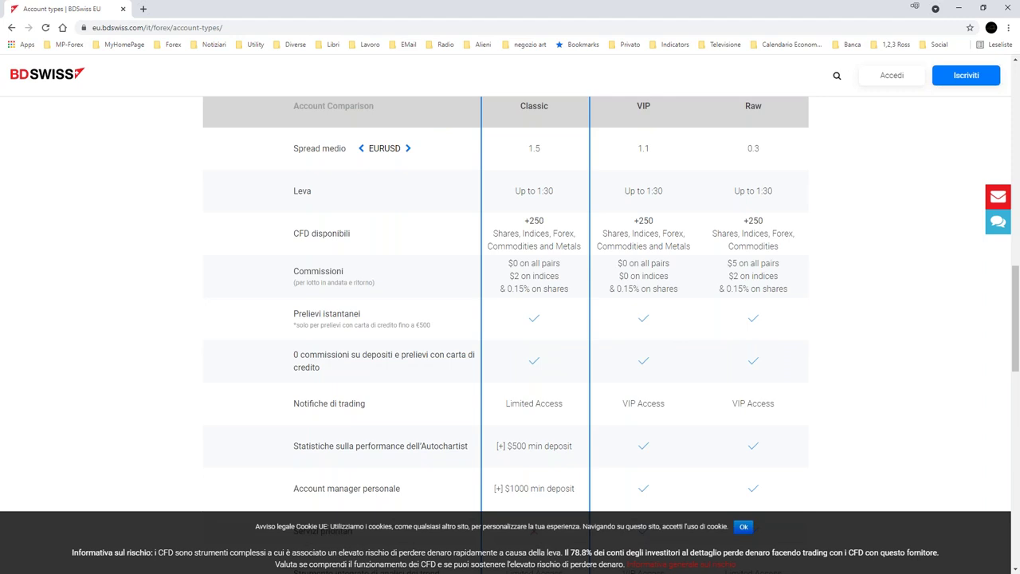
scroll(547, 344, up, 2)
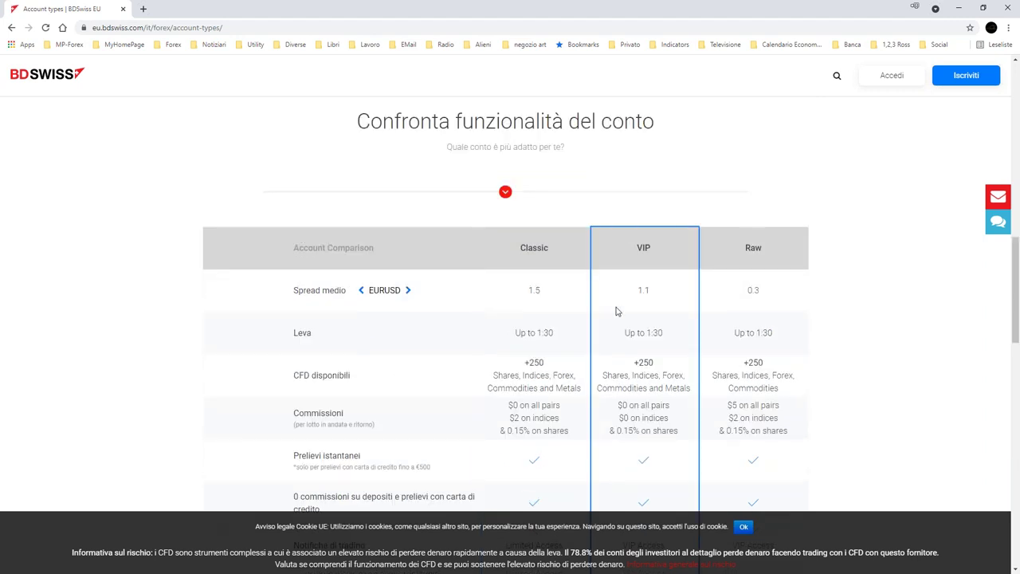
scroll(629, 323, down, 1)
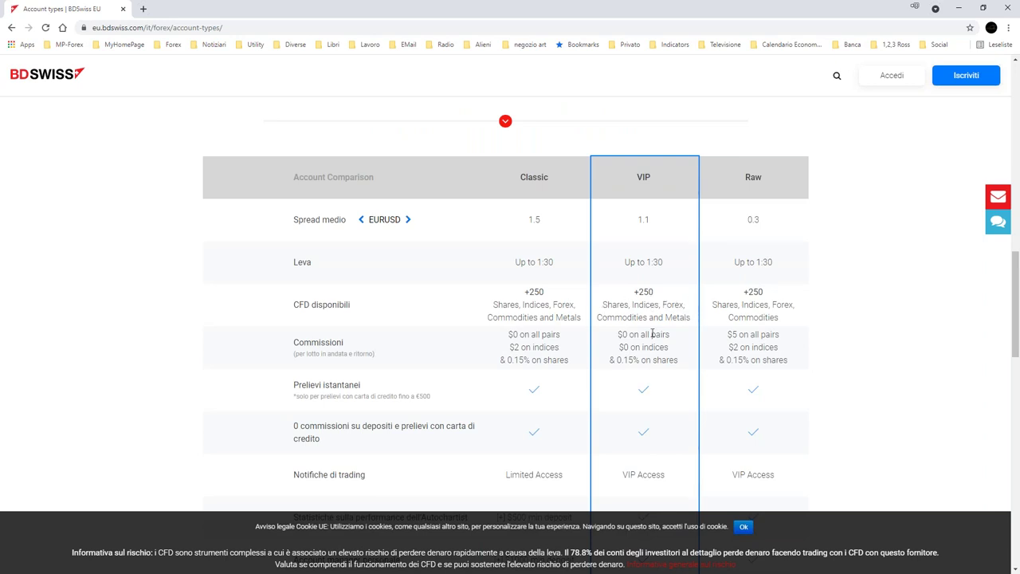
scroll(658, 346, down, 2)
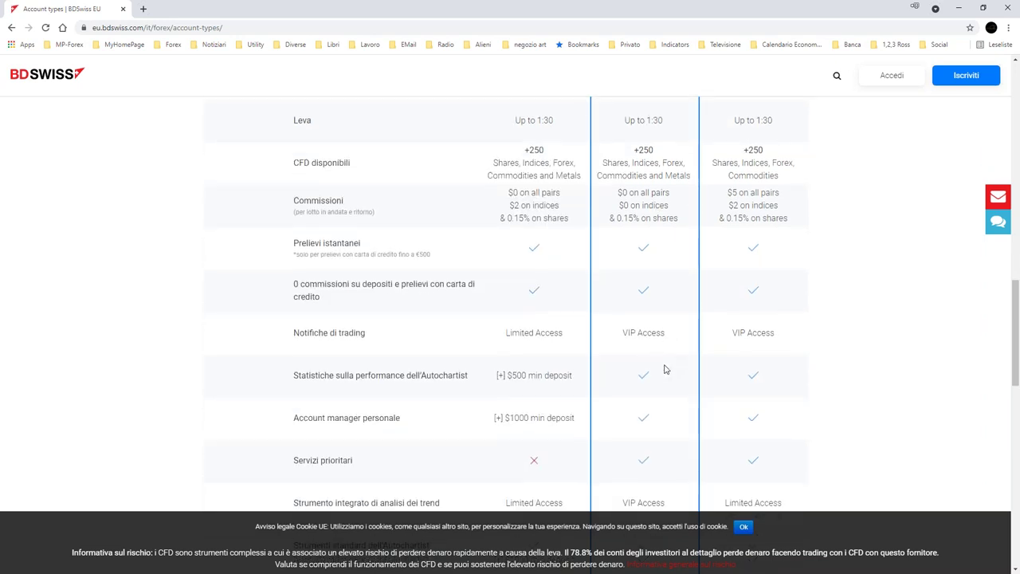
scroll(667, 371, down, 1)
scroll(665, 369, down, 1)
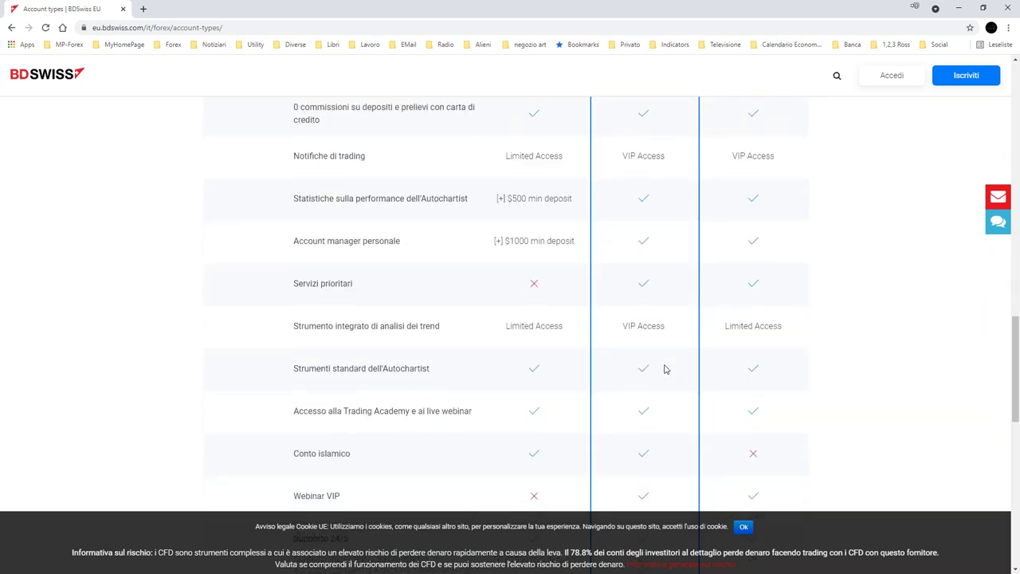
scroll(665, 369, down, 1)
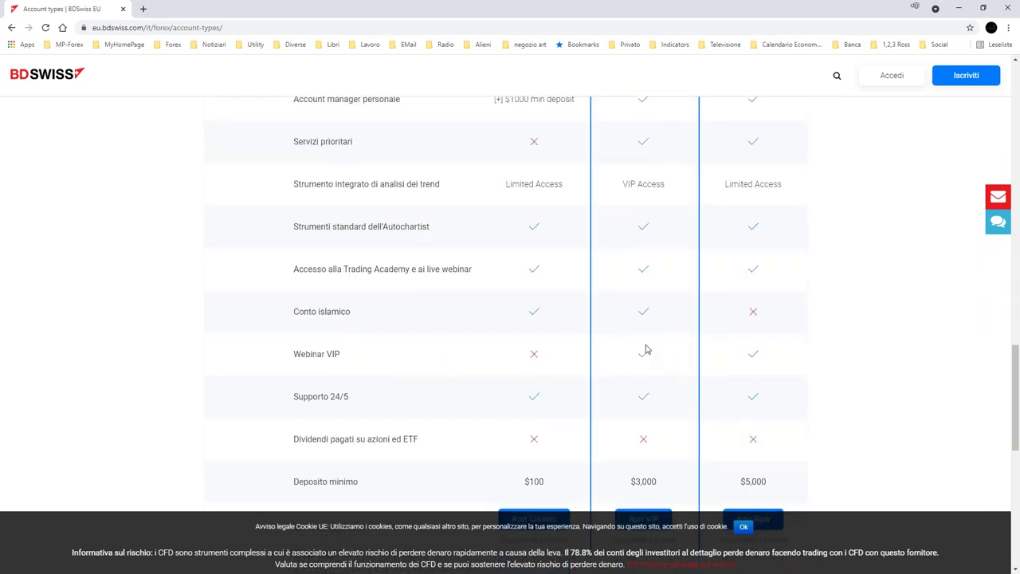
scroll(647, 349, down, 1)
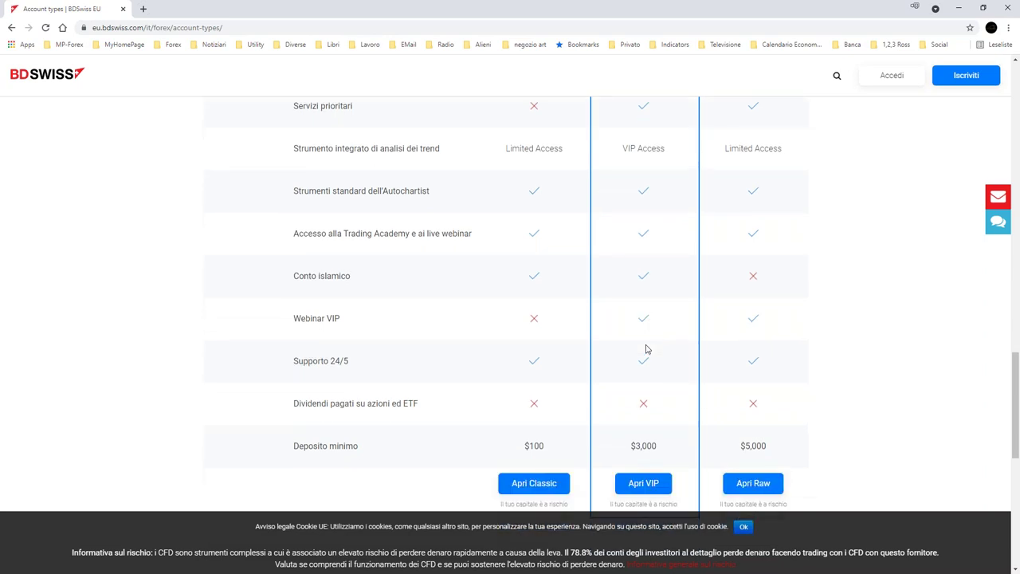
scroll(646, 348, up, 15)
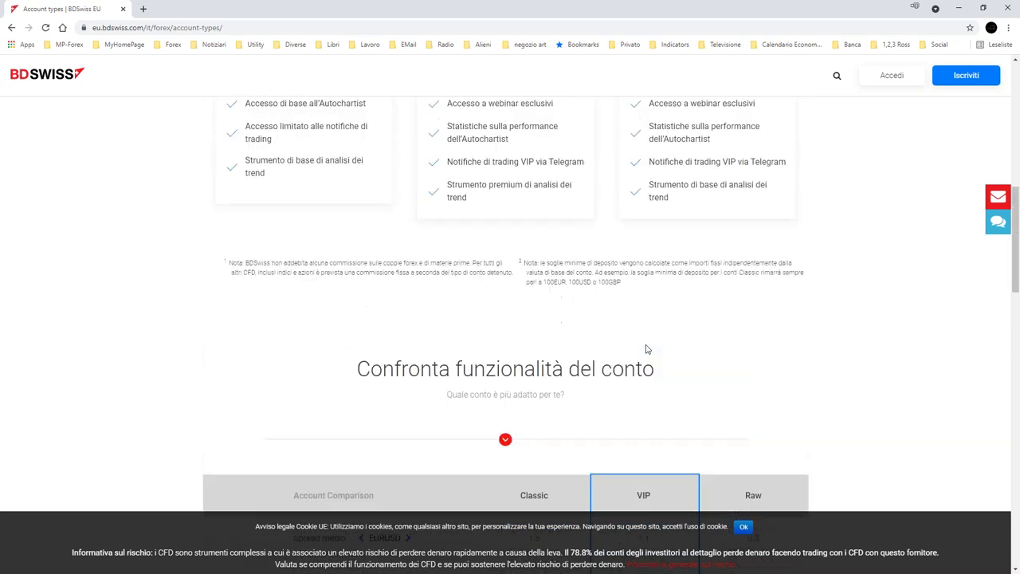
scroll(646, 349, up, 1)
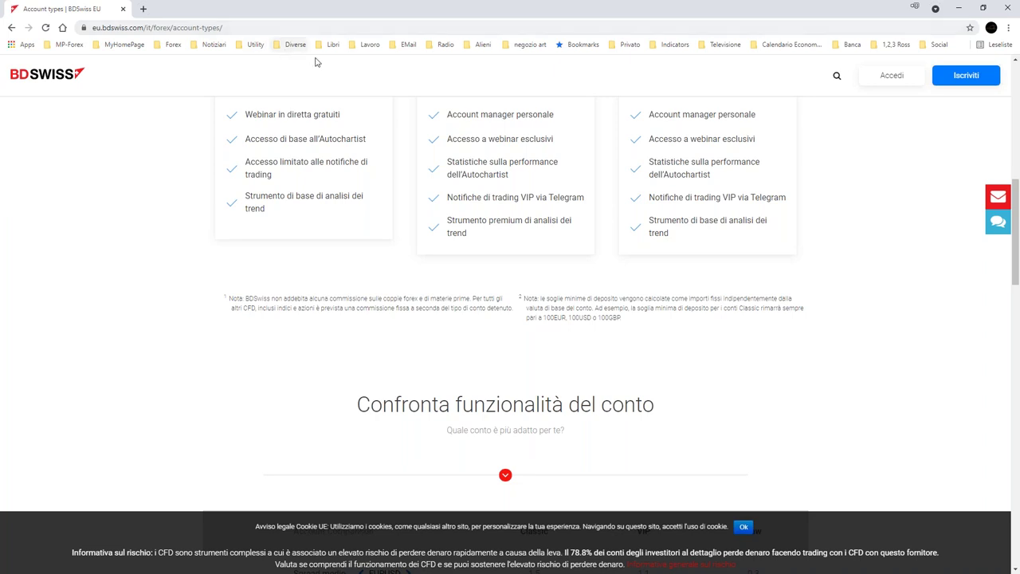
scroll(546, 276, up, 7)
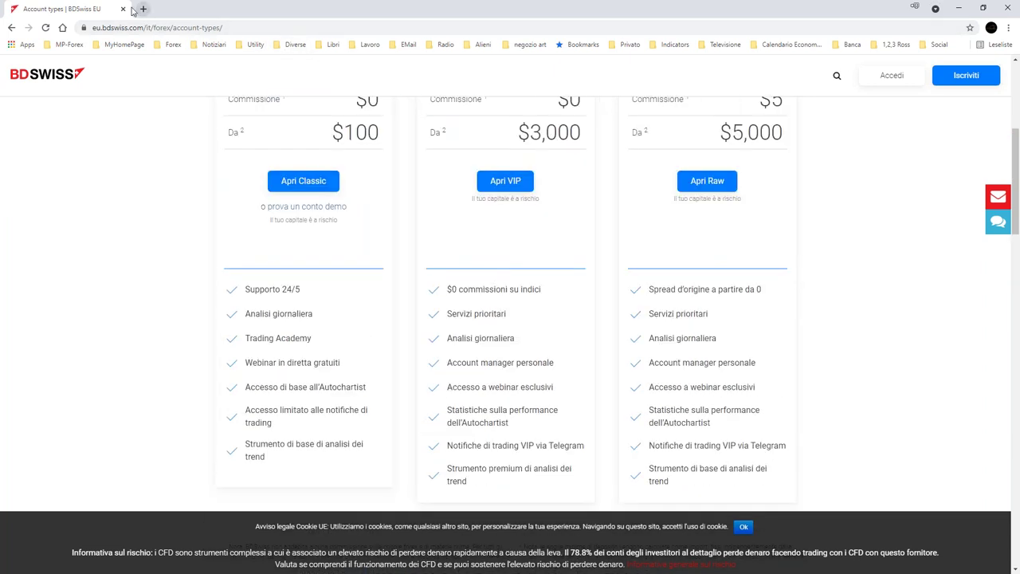
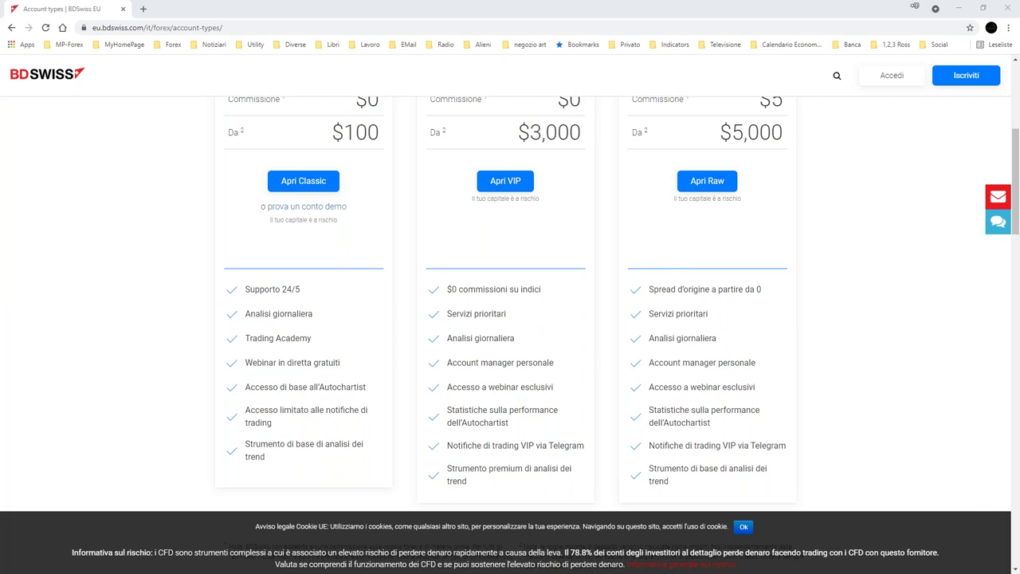
Switch to the bdswiss.com account types page in the other browser window and set its language to Italian.
key(alt+Tab)
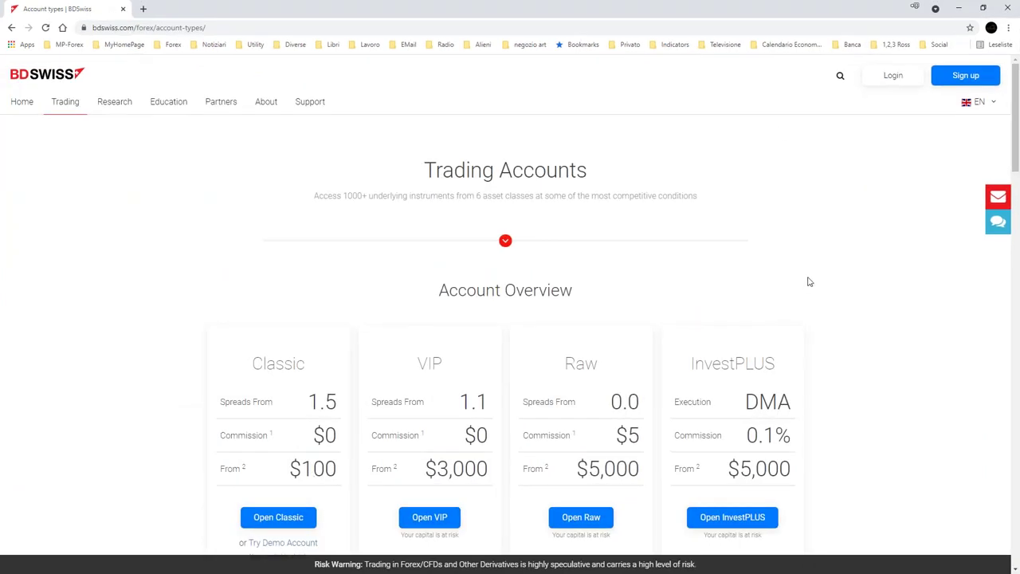
click(992, 105)
click(923, 157)
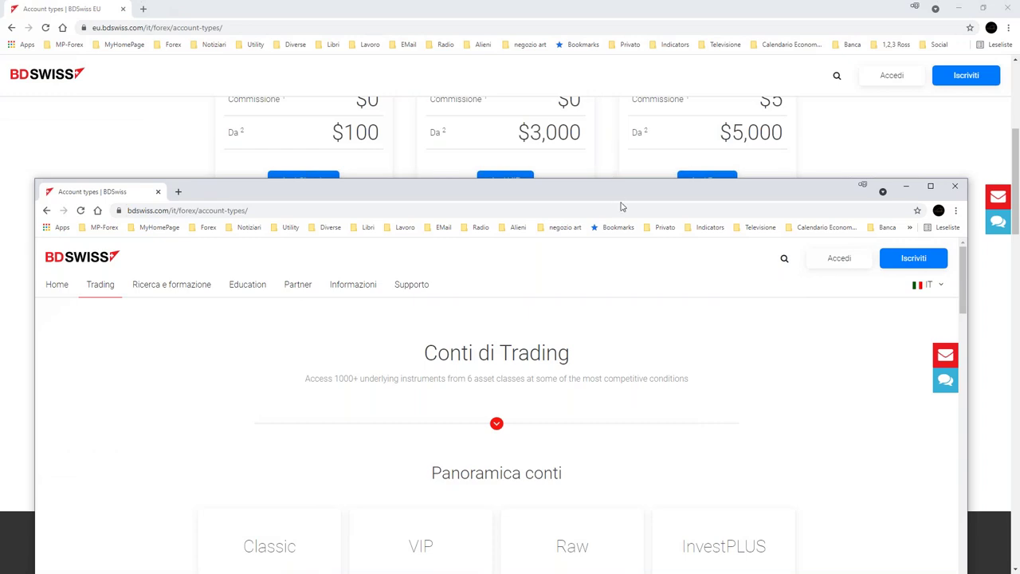
Compare the EU account offering with the bdswiss.com page in the overlapping window, then maximize the bdswiss.com window.
scroll(600, 267, up, 3)
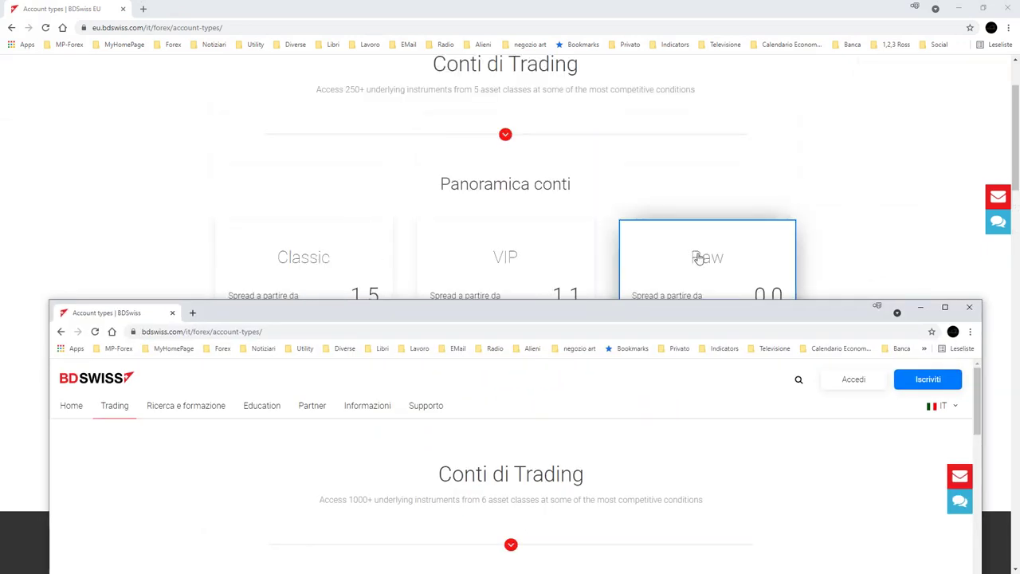
scroll(692, 258, down, 3)
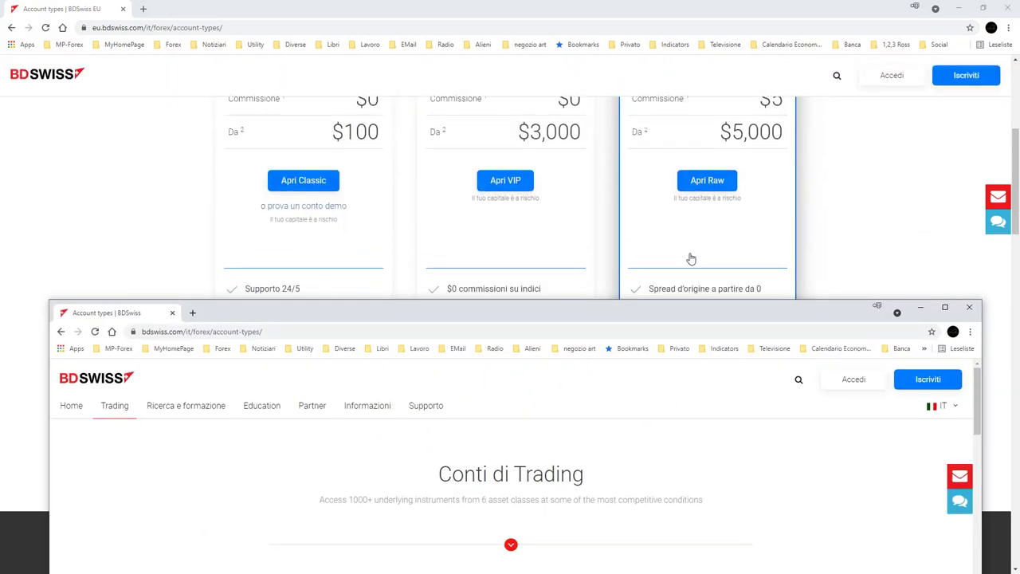
scroll(691, 259, down, 2)
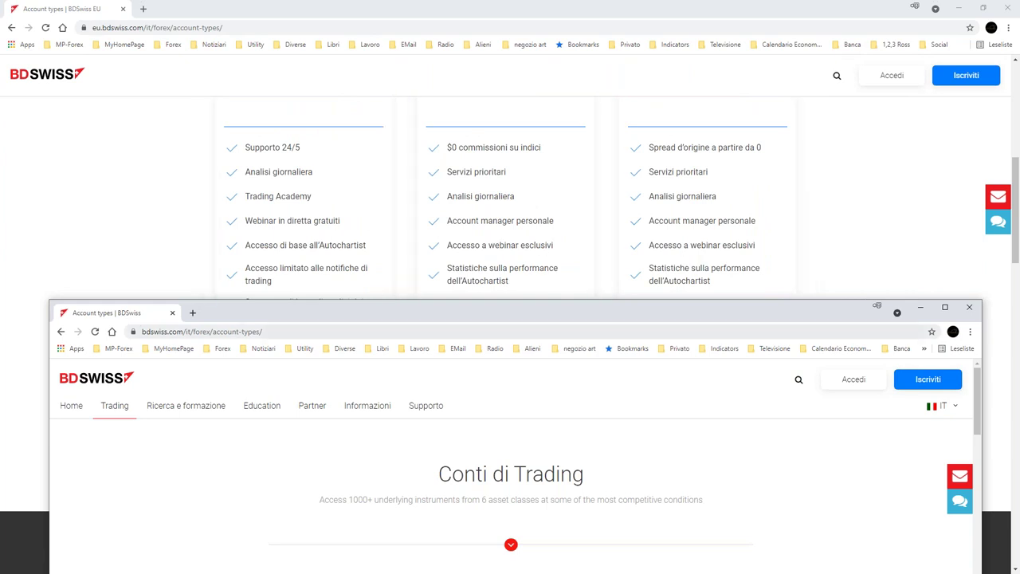
drag(391, 319, 371, 236)
double_click(371, 236)
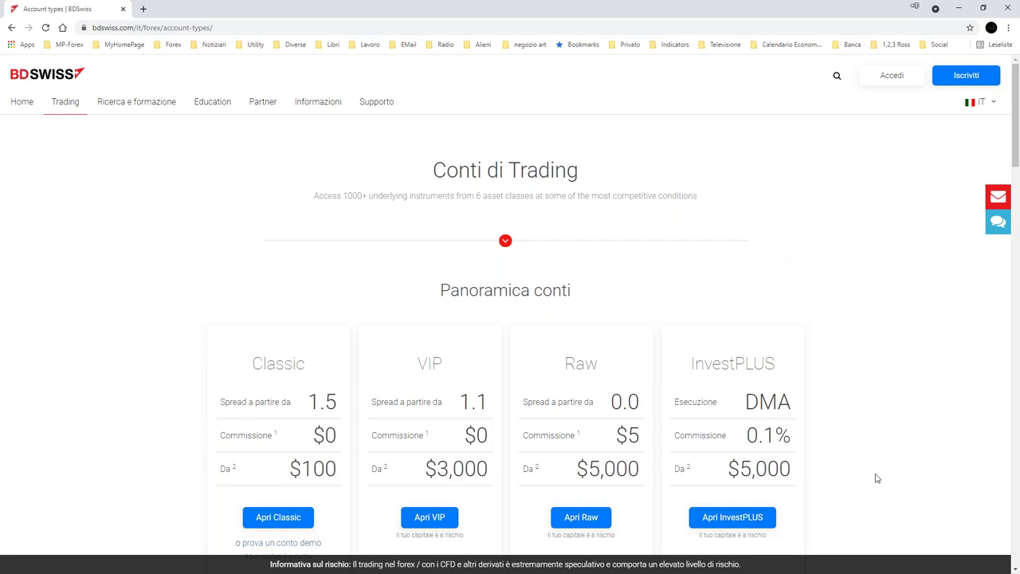
Compare the conditions and included services of the Classic, VIP, Raw and InvestPLUS accounts, including the footnotes.
scroll(863, 476, down, 2)
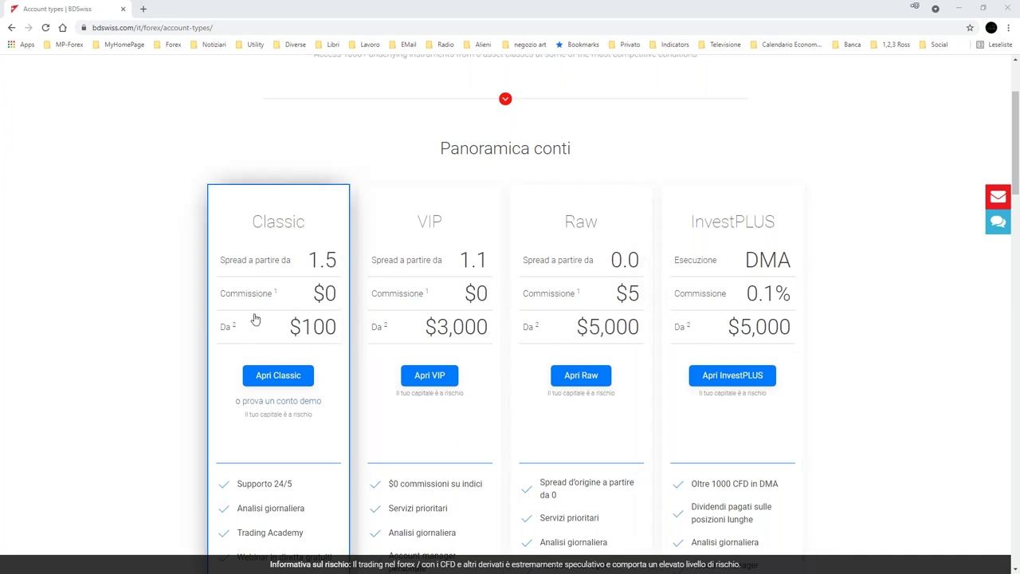
scroll(845, 354, down, 1)
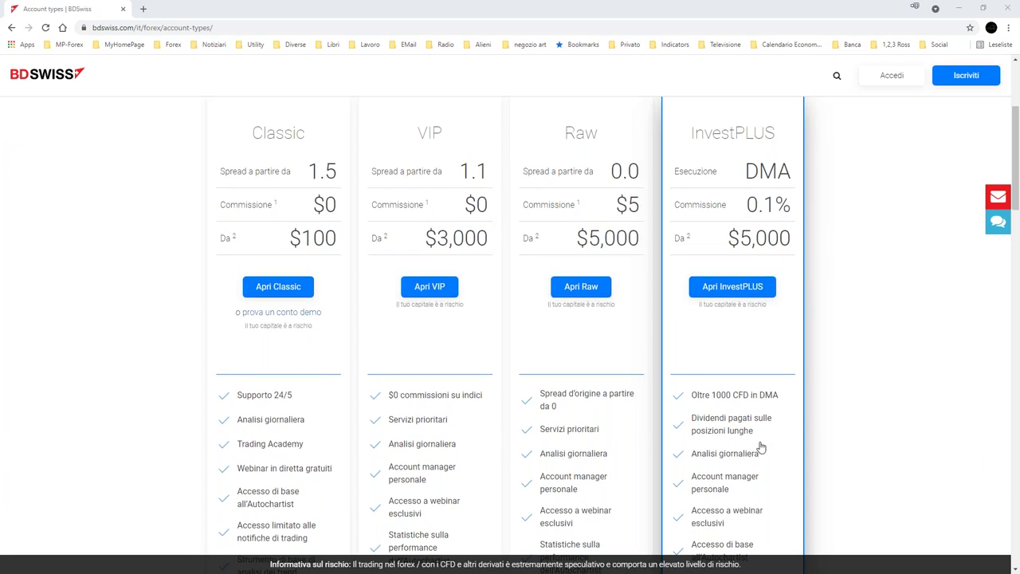
scroll(770, 408, down, 1)
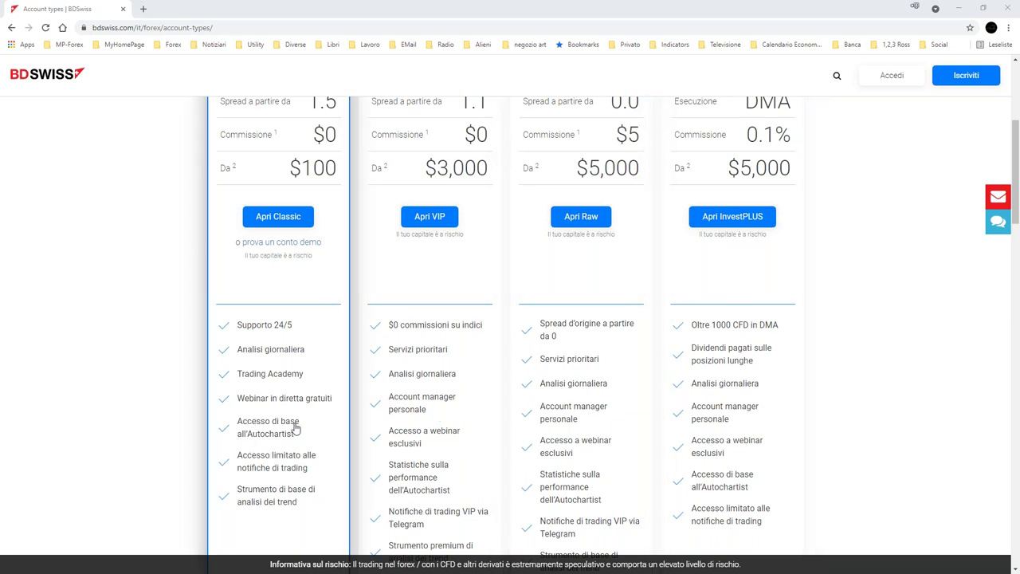
scroll(270, 435, up, 2)
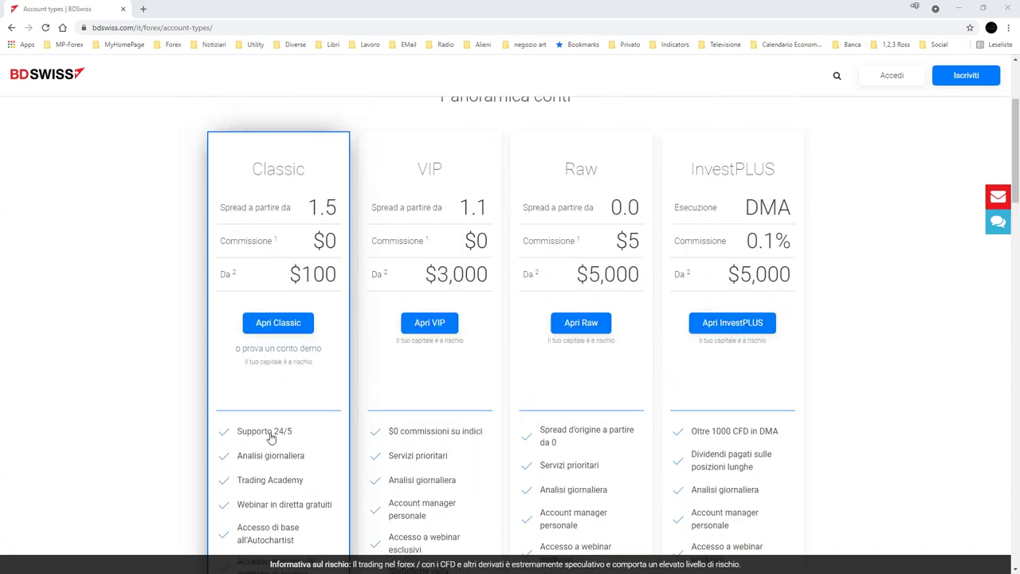
scroll(287, 446, down, 4)
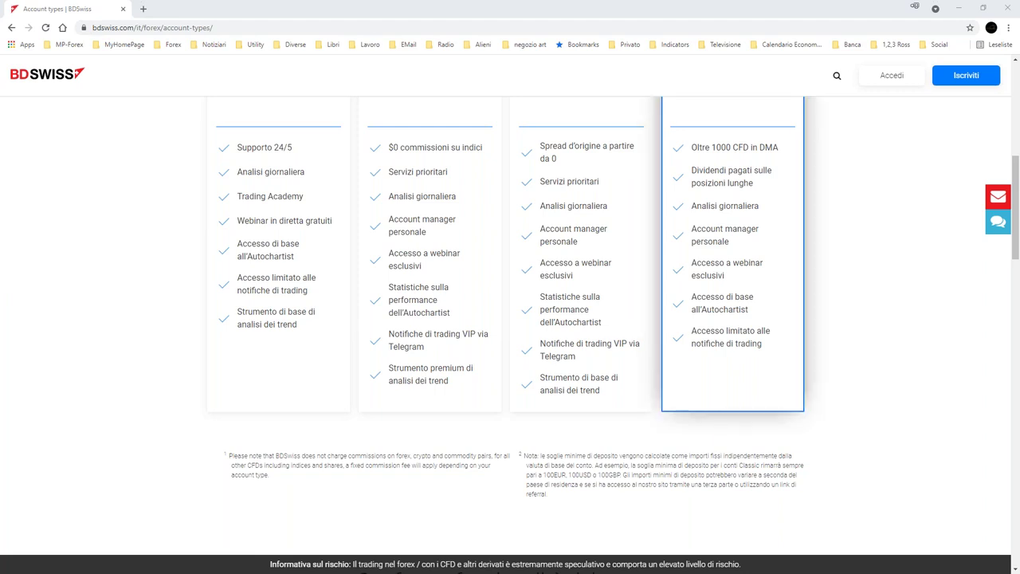
scroll(732, 319, up, 2)
scroll(733, 335, up, 2)
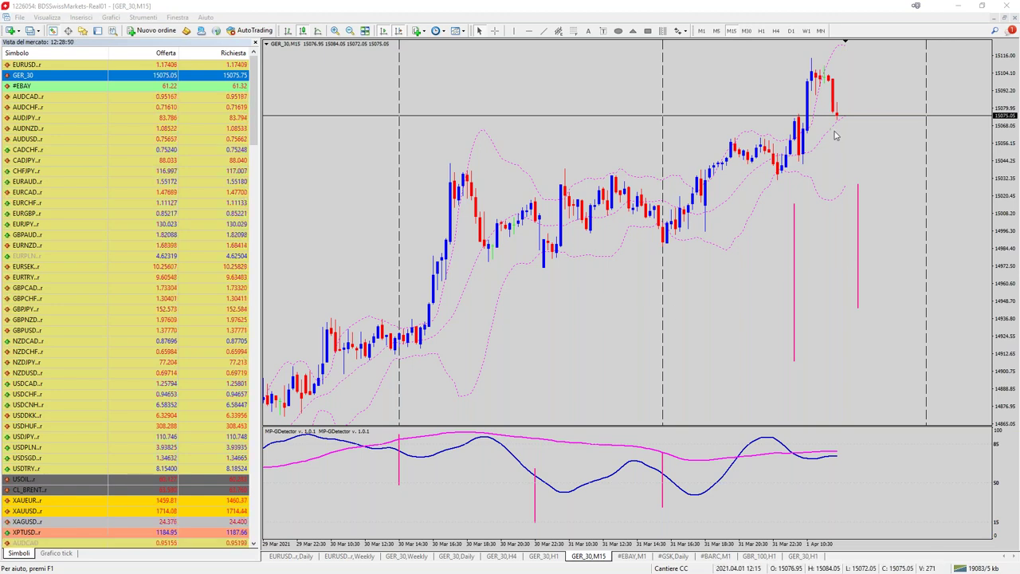
Look through the indices and stock CFDs in the MetaTrader 4 market watch, highlighting ESP_35 and FRA_40.
middle_click(857, 122)
drag(902, 94, 927, 182)
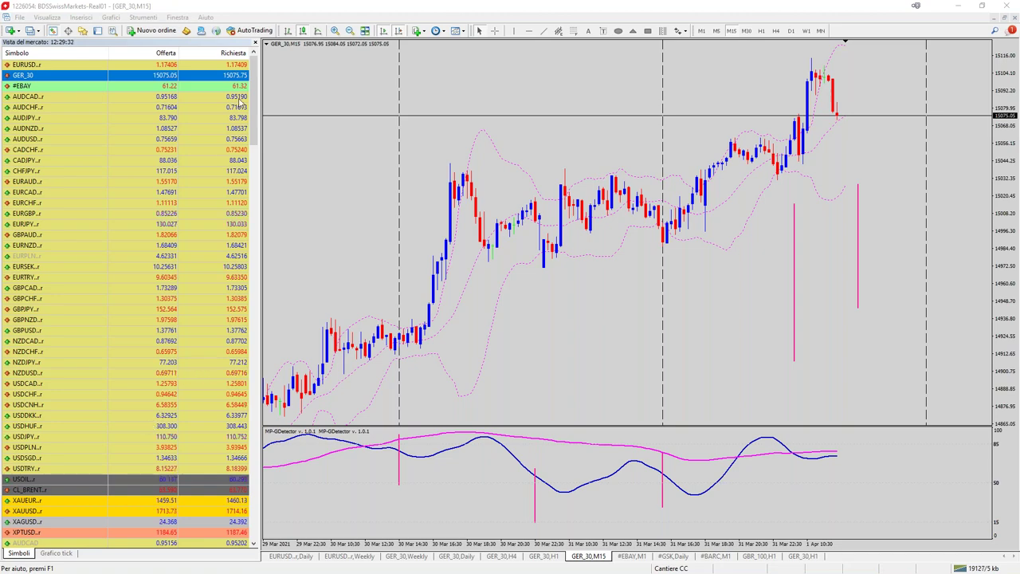
drag(252, 122, 255, 299)
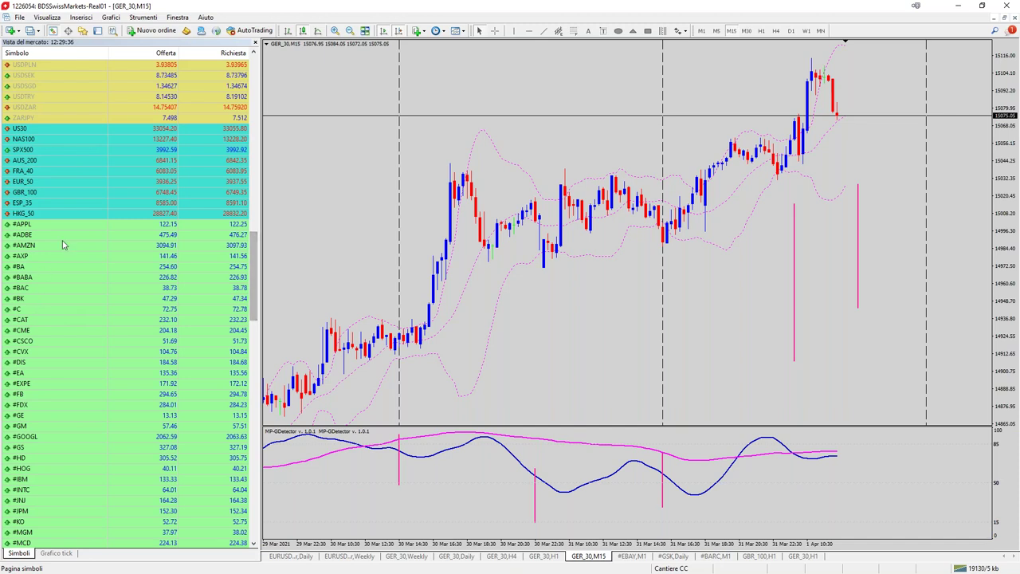
click(43, 205)
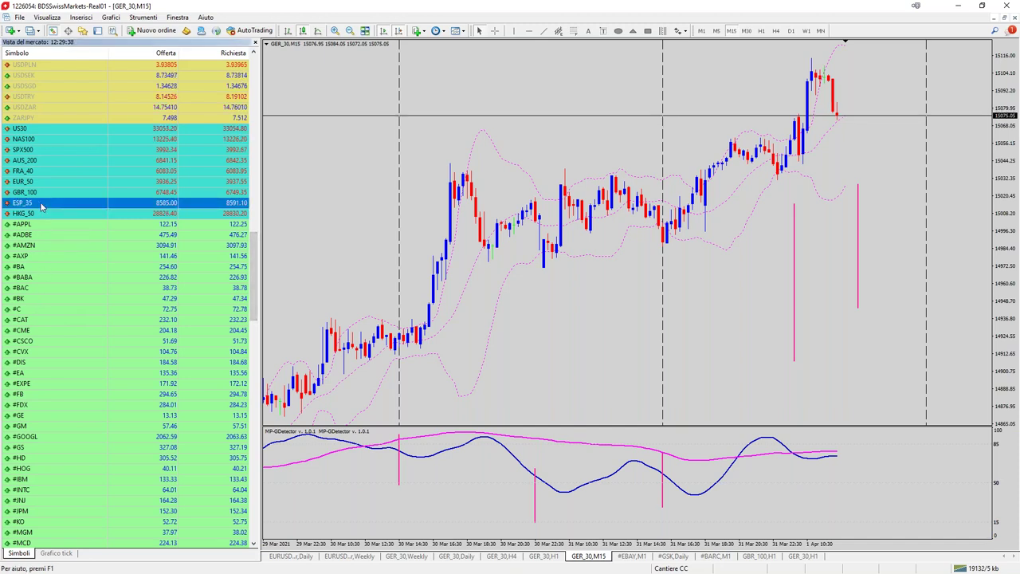
click(35, 172)
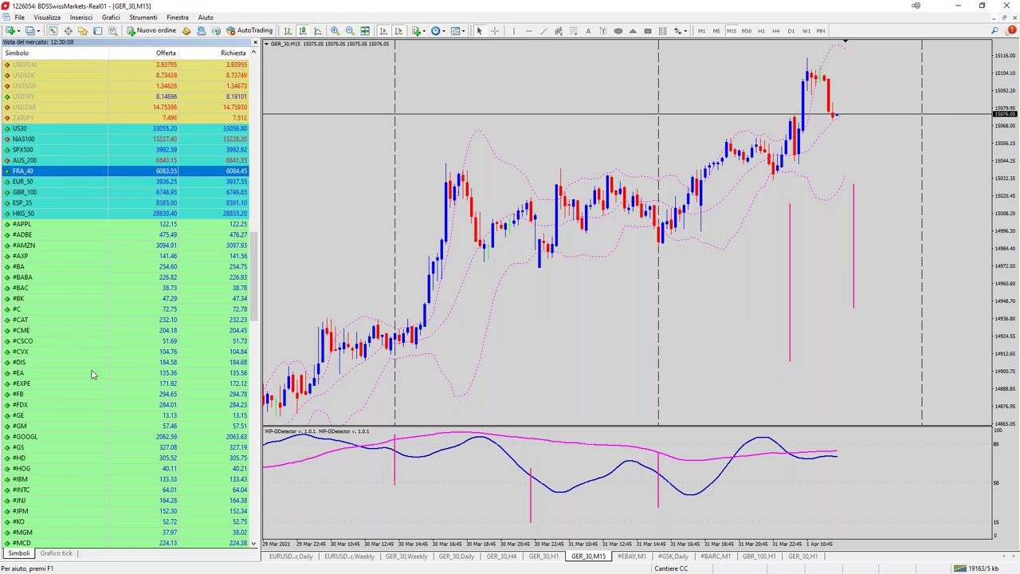
scroll(92, 391, down, 3)
scroll(92, 394, down, 11)
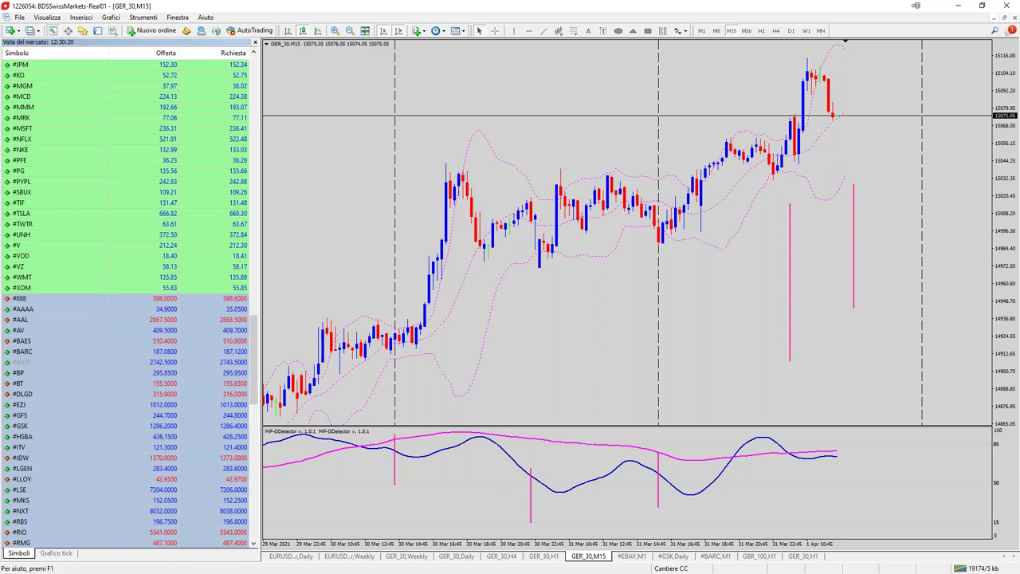
Switch to the TradingView window with the UniCredit page, bring it onto the main screen and maximize it.
key(alt+Tab)
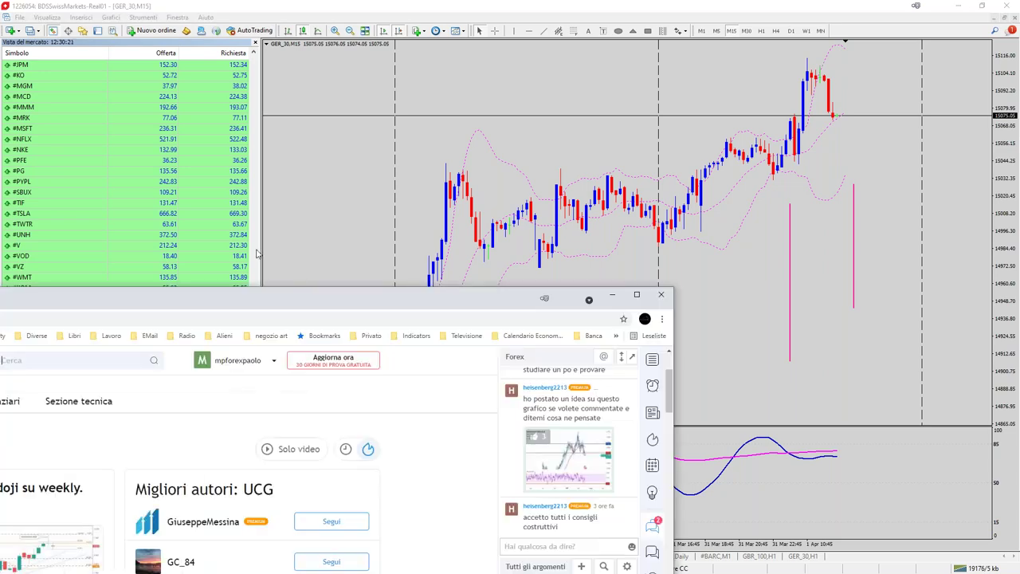
key(super+shift+Left)
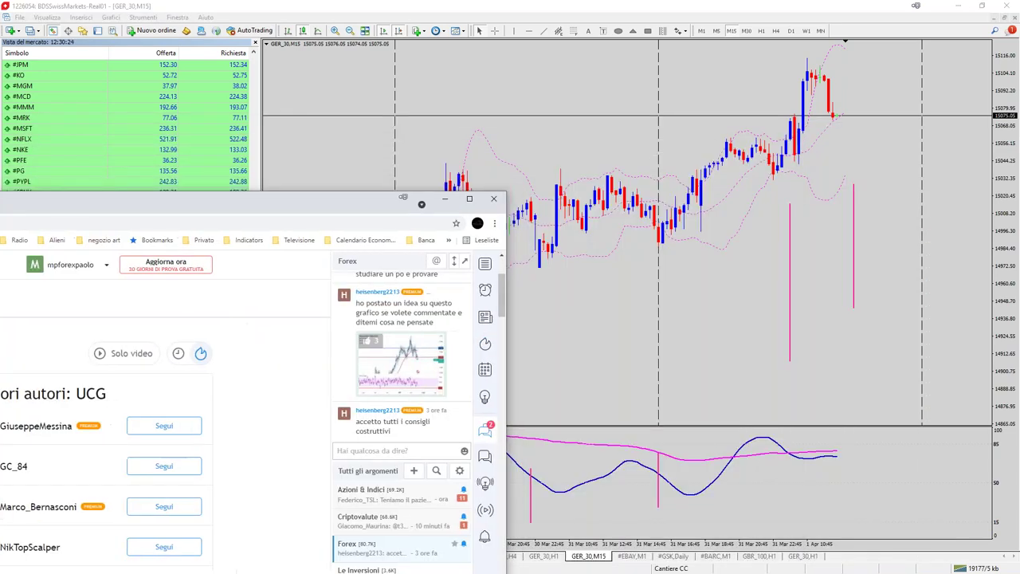
key(super+shift+Right)
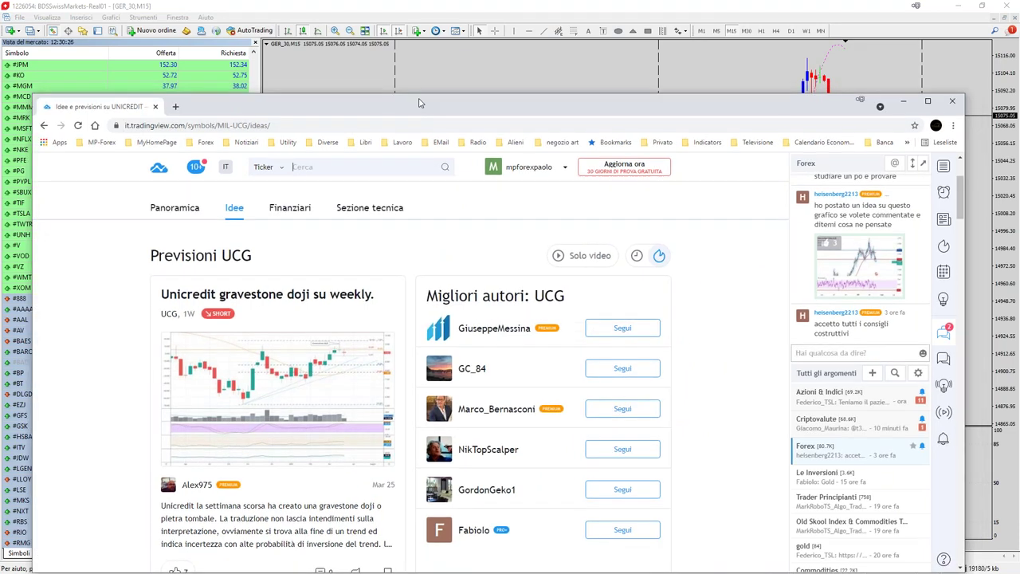
double_click(420, 103)
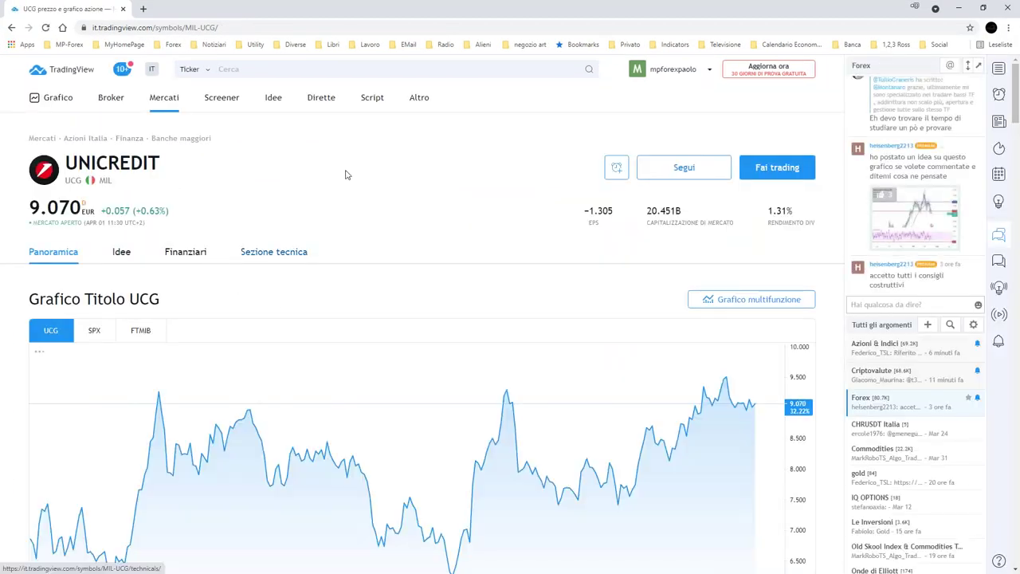
Open the list of the most volatile stocks on the Italian market.
mouse_move(165, 103)
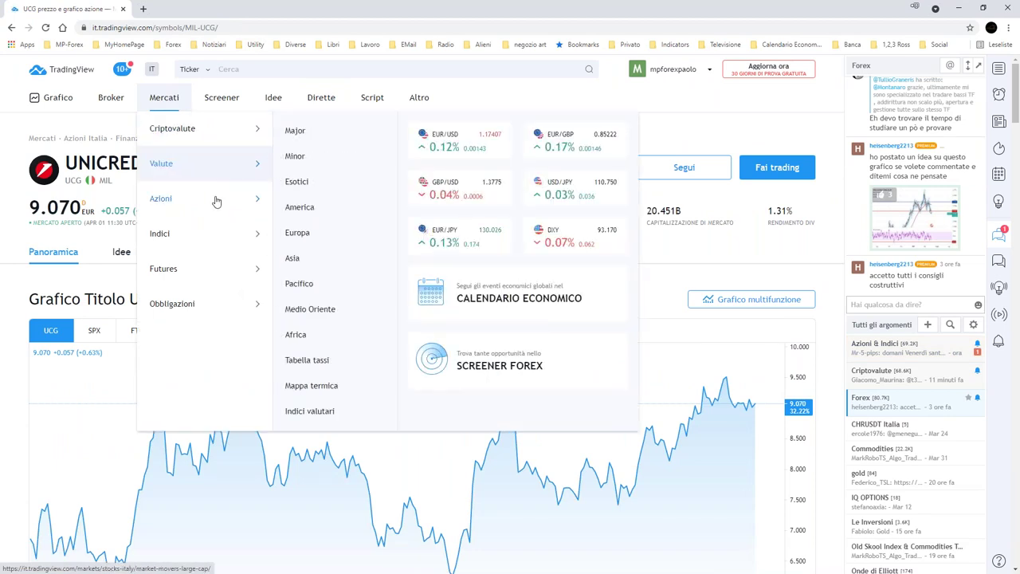
mouse_move(215, 201)
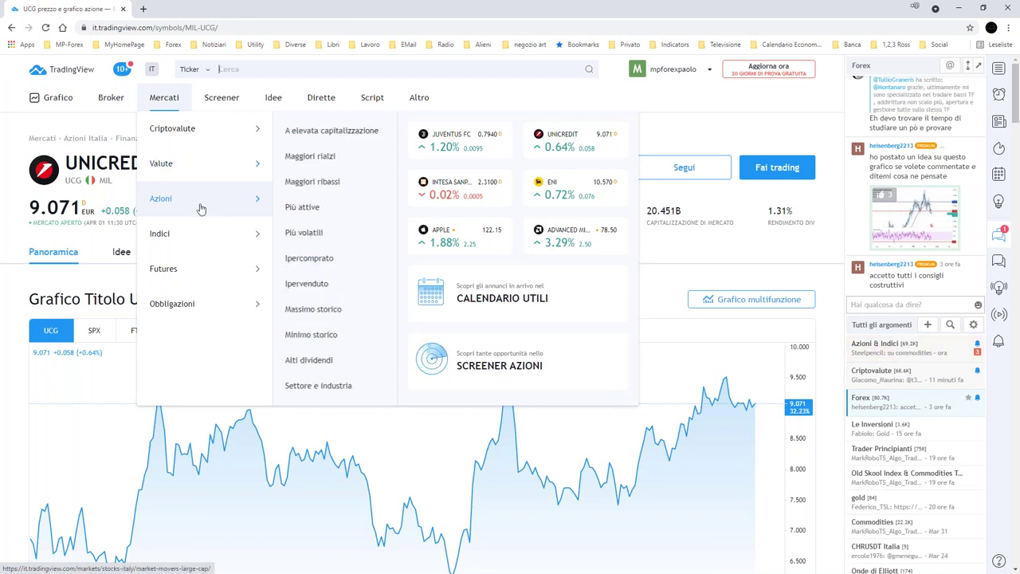
click(315, 234)
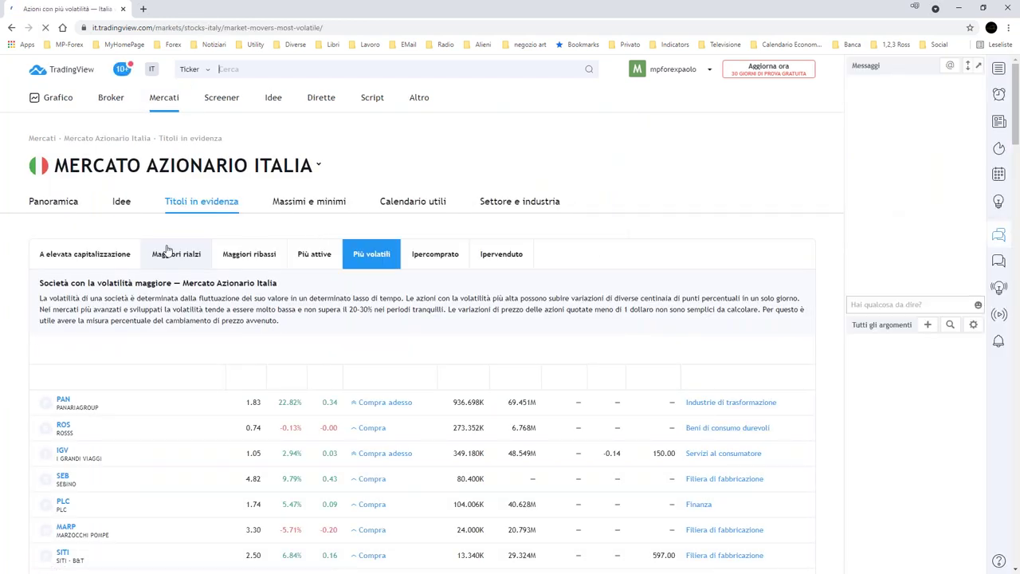
Try to find PayPal in the Italian stock table by filtering the tickers with "py".
click(183, 377)
text(pa)
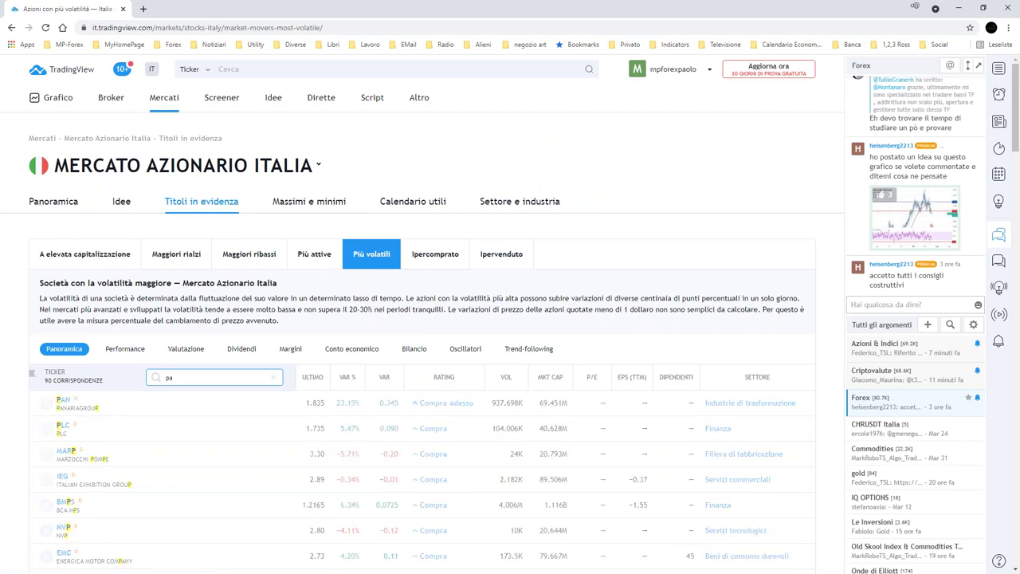
key(BackSpace)
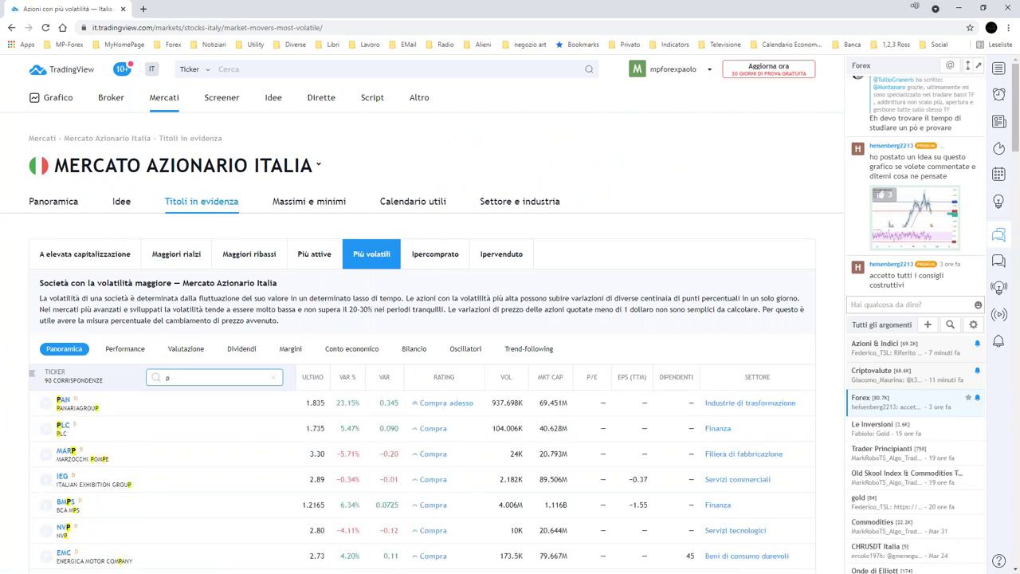
text(y)
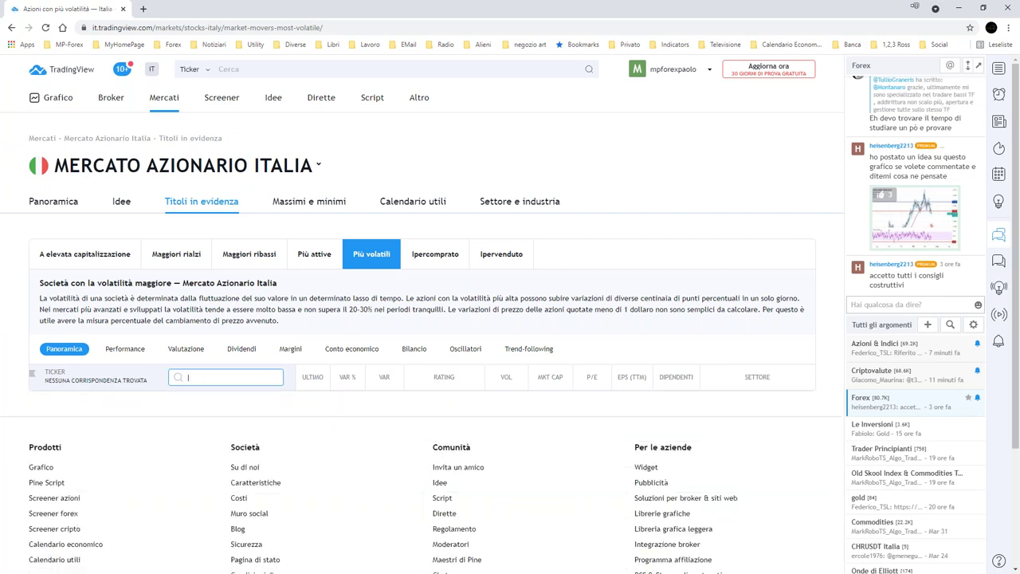
Switch the stock list to the United States market, filter the tickers with "py" and open the PayPal Holdings page.
click(318, 165)
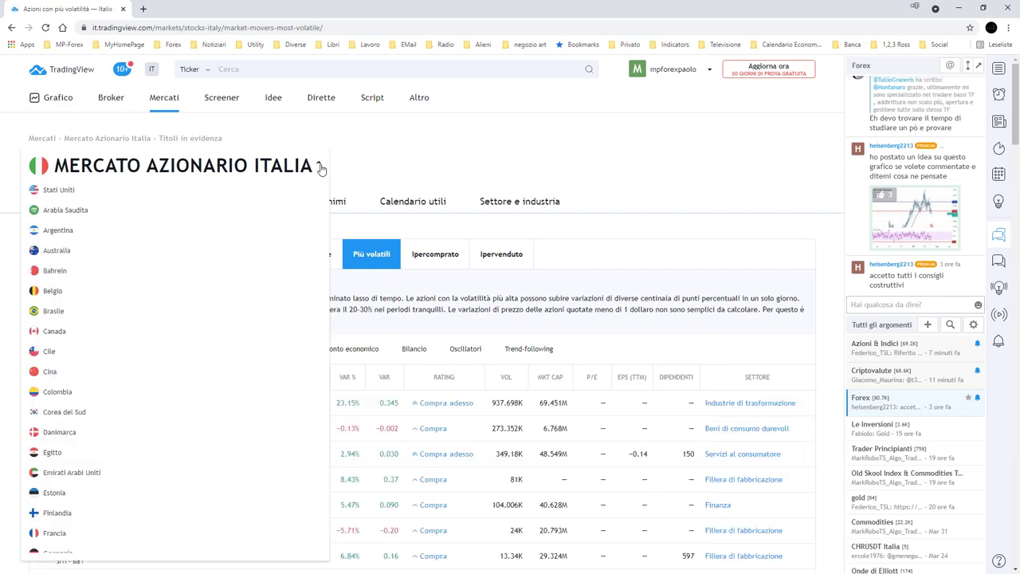
click(187, 331)
click(249, 381)
text(py)
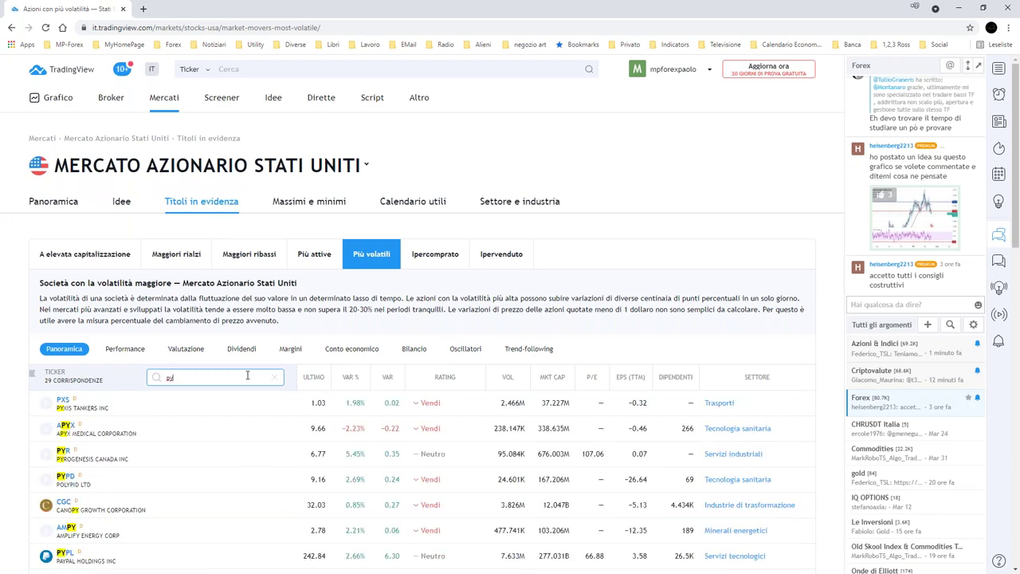
scroll(171, 500, down, 1)
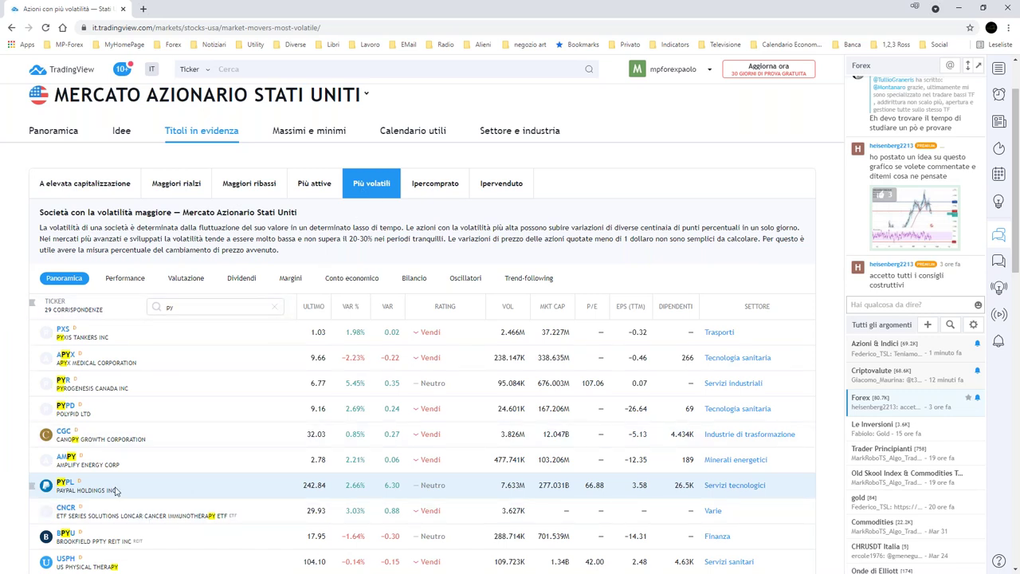
click(62, 490)
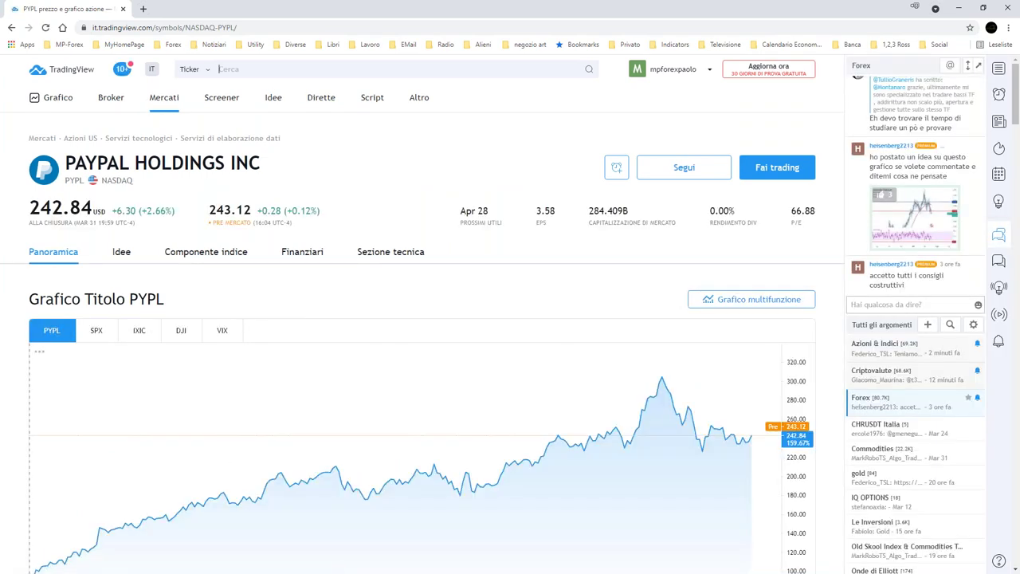
Add the VIX, DJI, IXIC and SPX comparisons to the PYPL chart and dismiss the advertisement.
scroll(342, 479, down, 1)
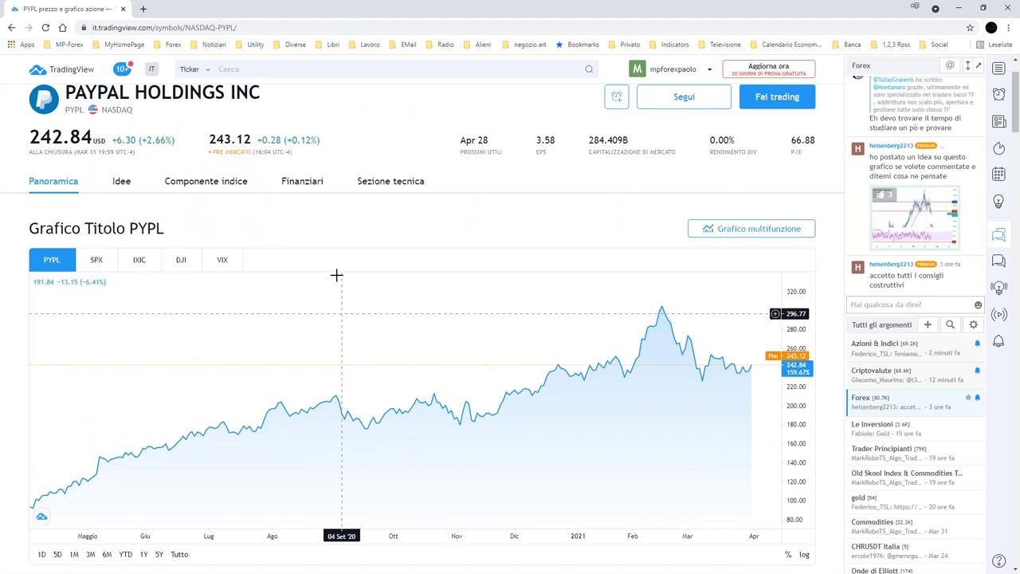
click(223, 269)
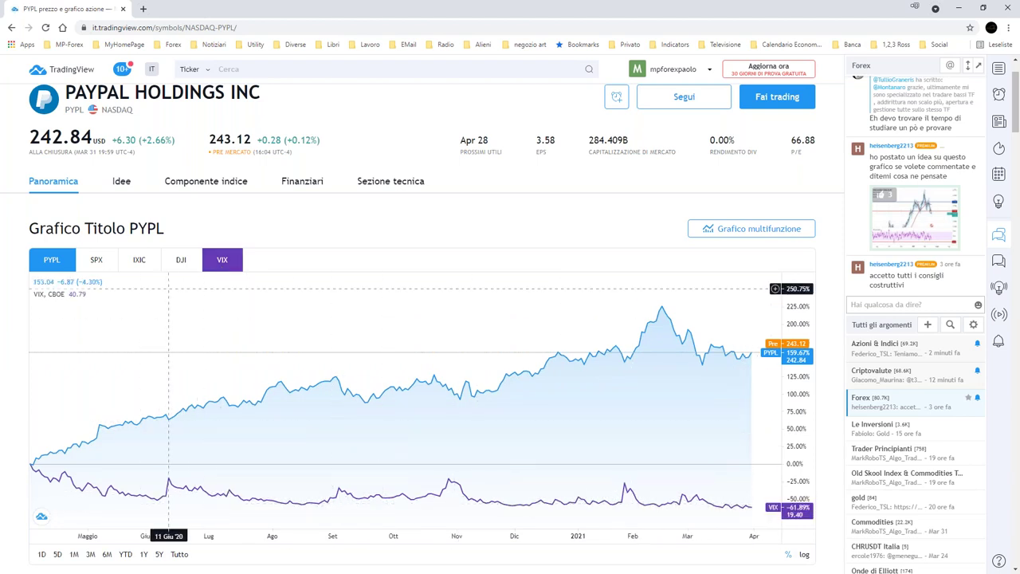
click(181, 260)
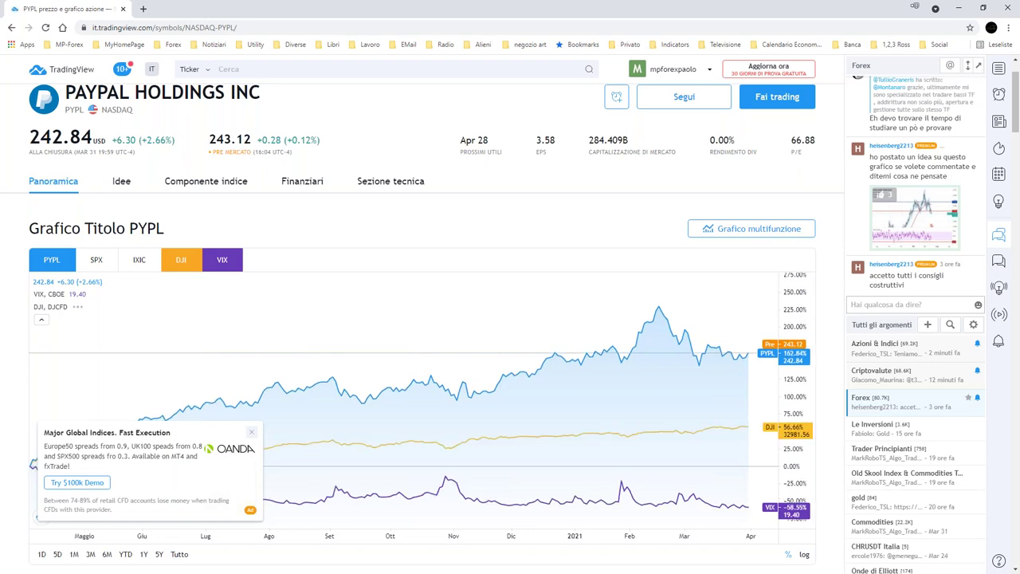
click(252, 435)
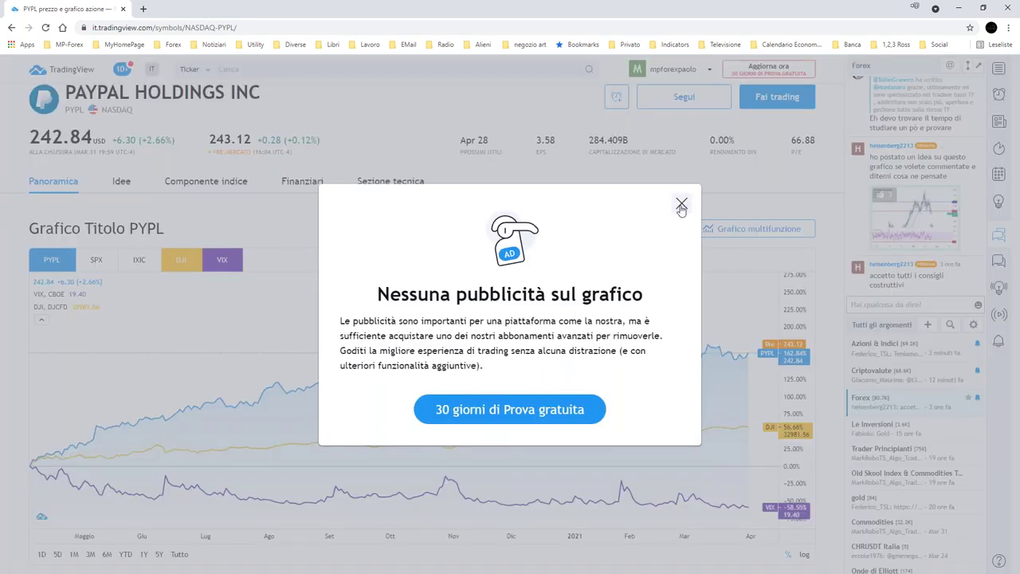
click(681, 203)
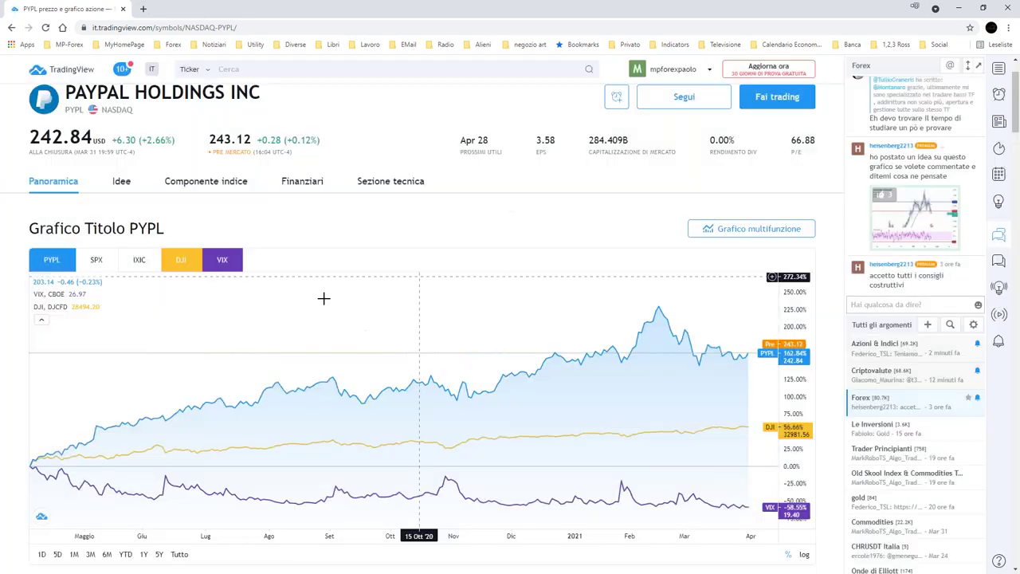
click(140, 261)
click(97, 262)
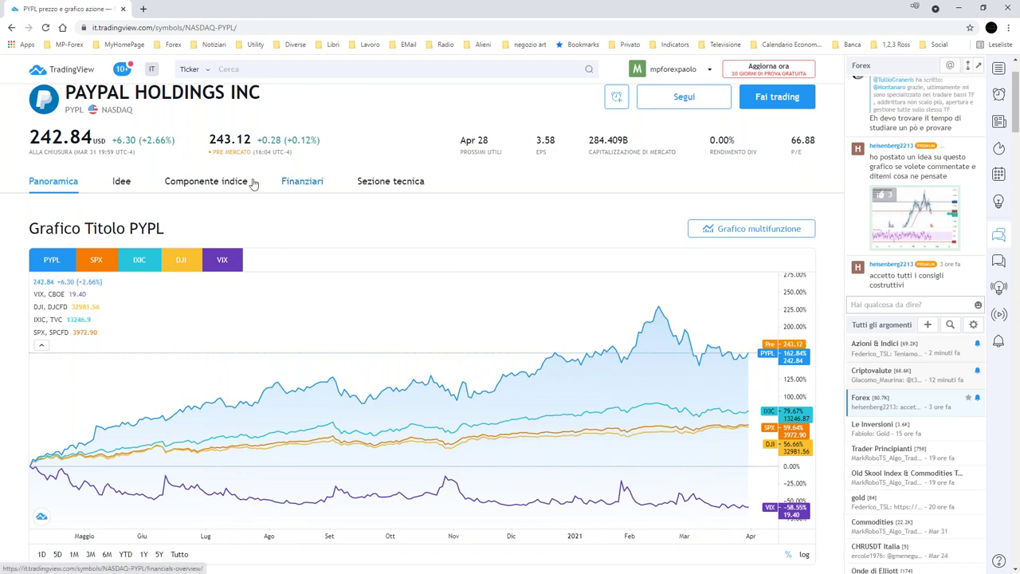
Open the ideas published on PYPL and look through the forecasts and top authors.
click(132, 185)
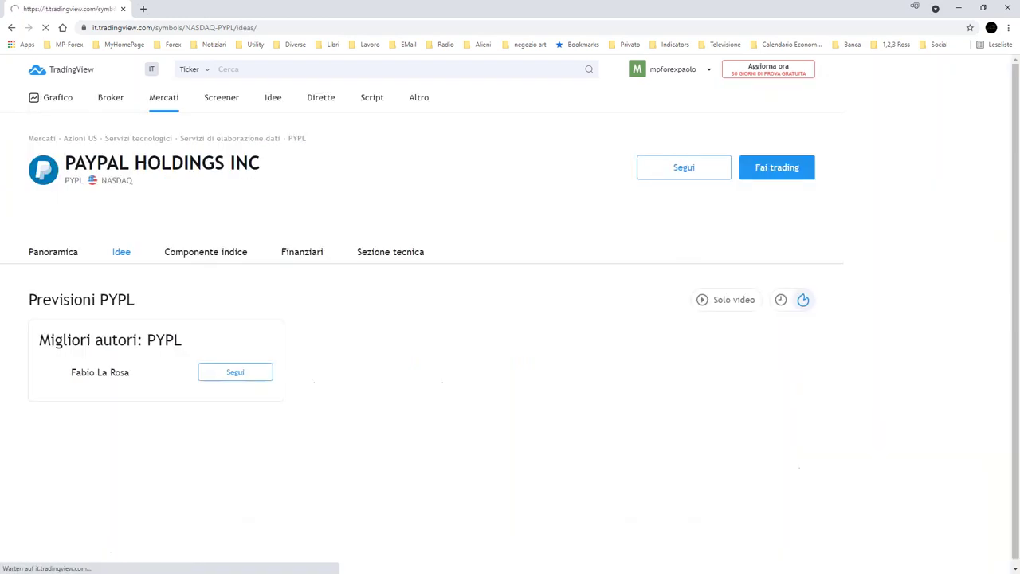
scroll(216, 404, down, 1)
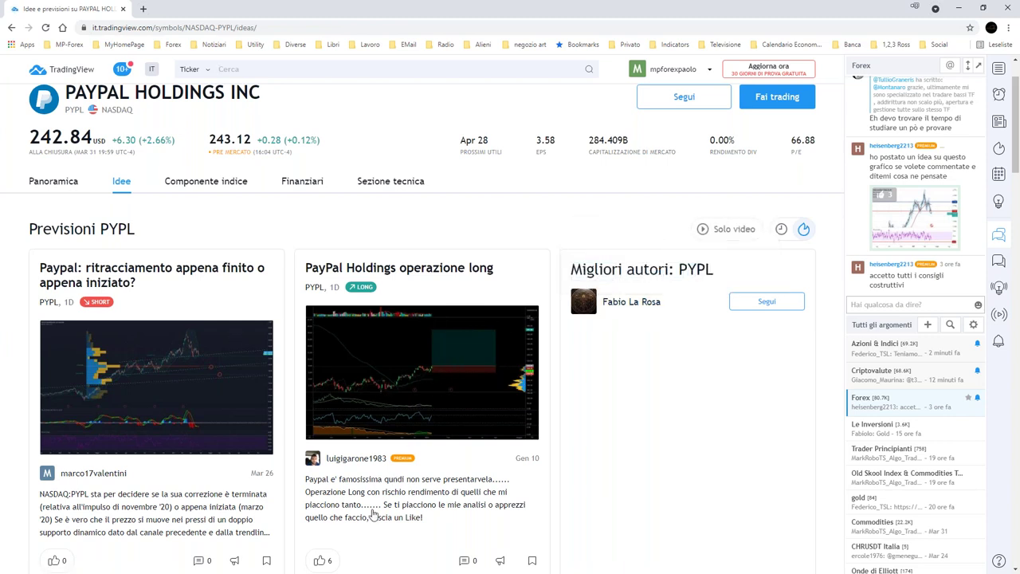
scroll(373, 514, down, 1)
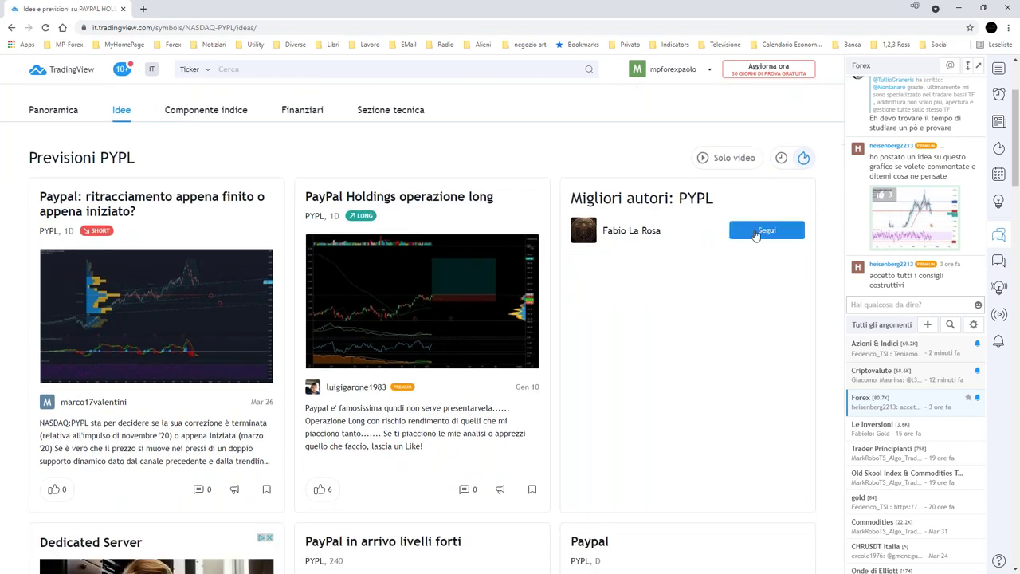
scroll(755, 235, down, 2)
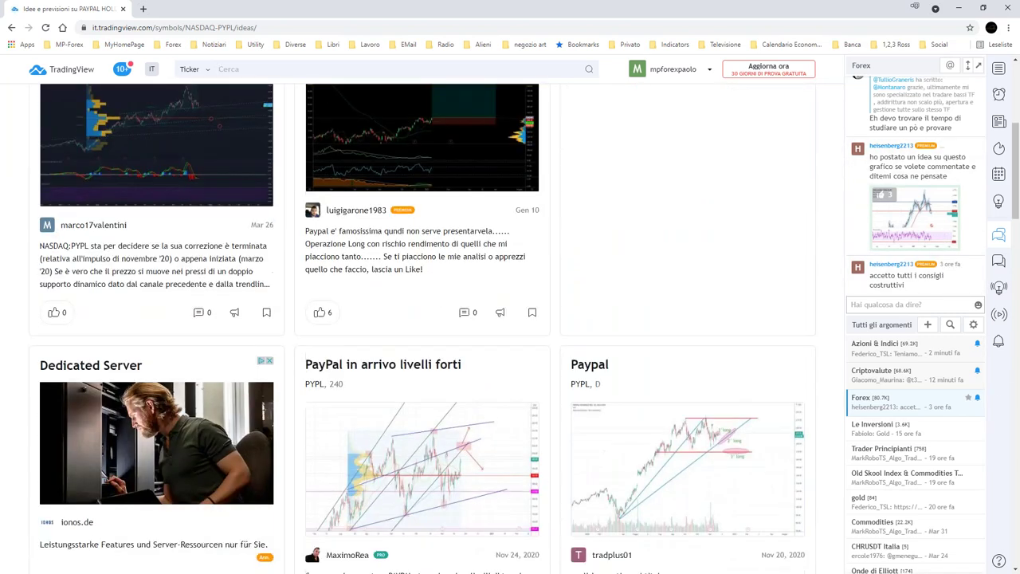
scroll(606, 390, up, 2)
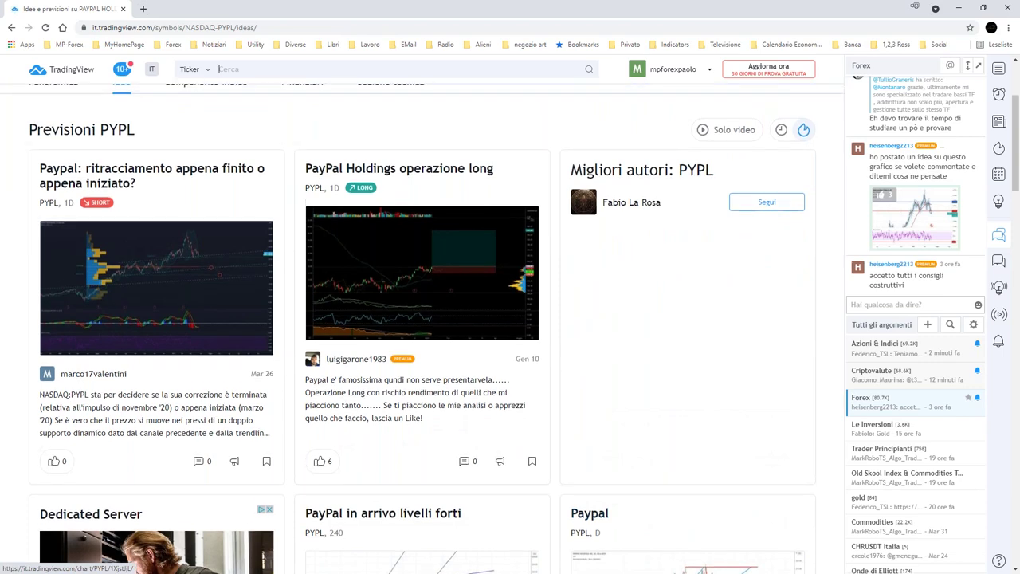
scroll(721, 417, down, 3)
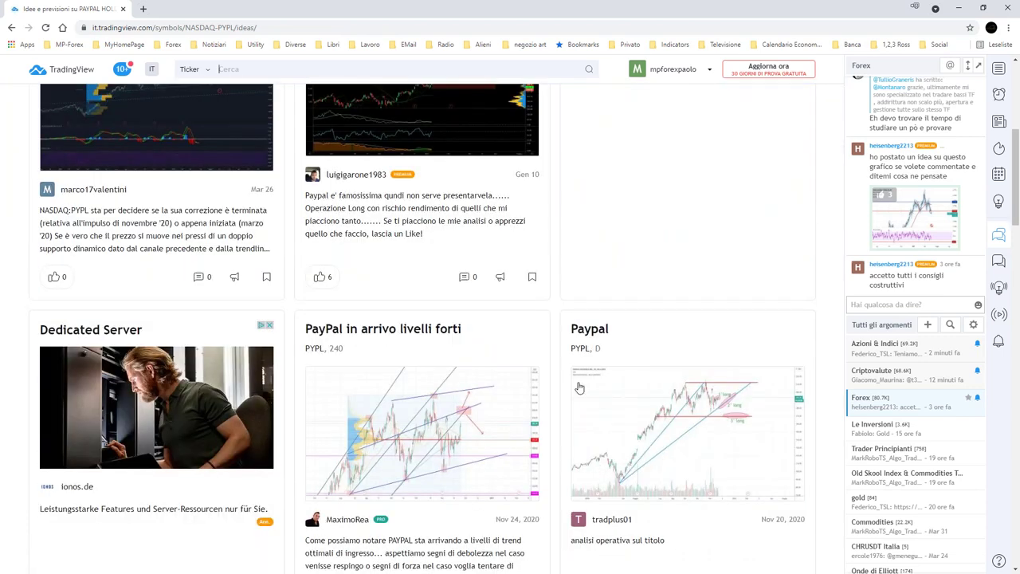
scroll(662, 454, up, 1)
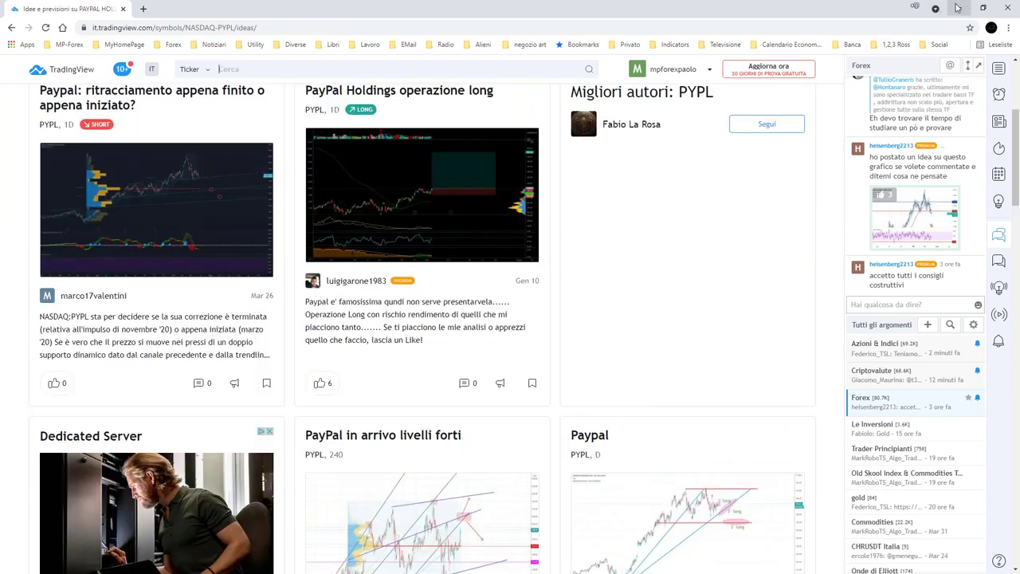
Switch to MetaTrader 4 and open a chart window for the #PYPL symbol from the market watch.
key(alt+Tab)
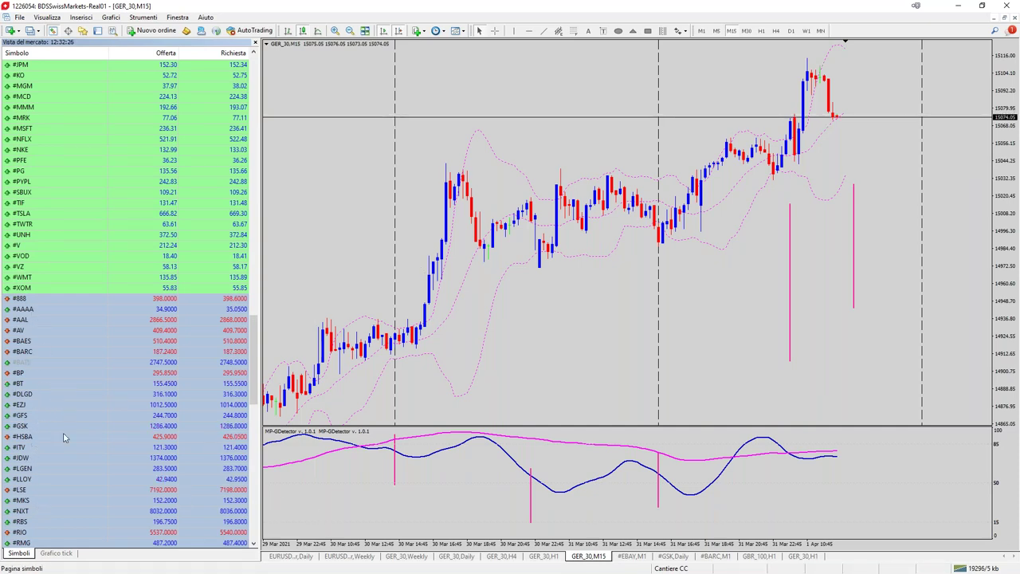
click(50, 183)
right_click(50, 182)
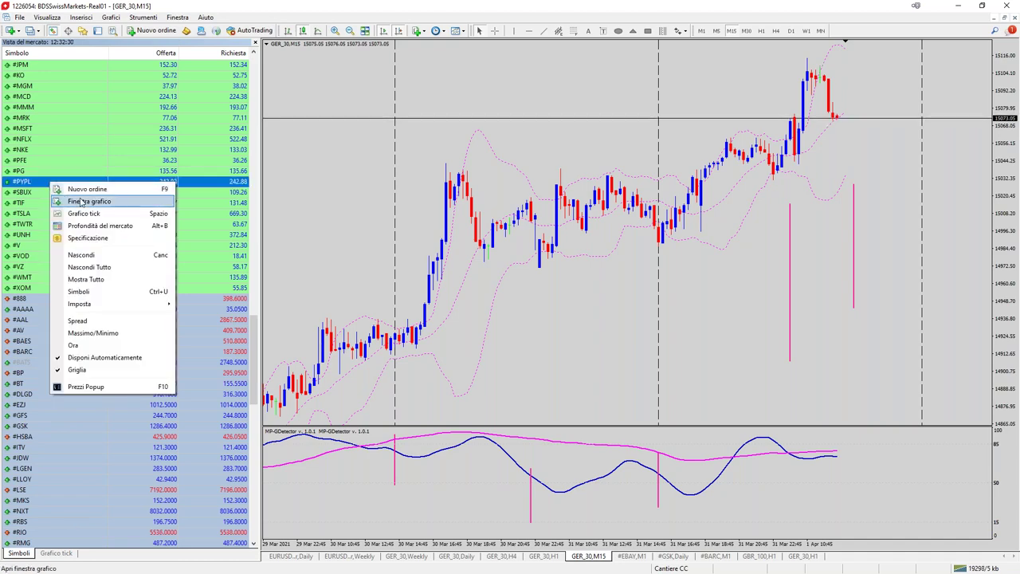
click(82, 202)
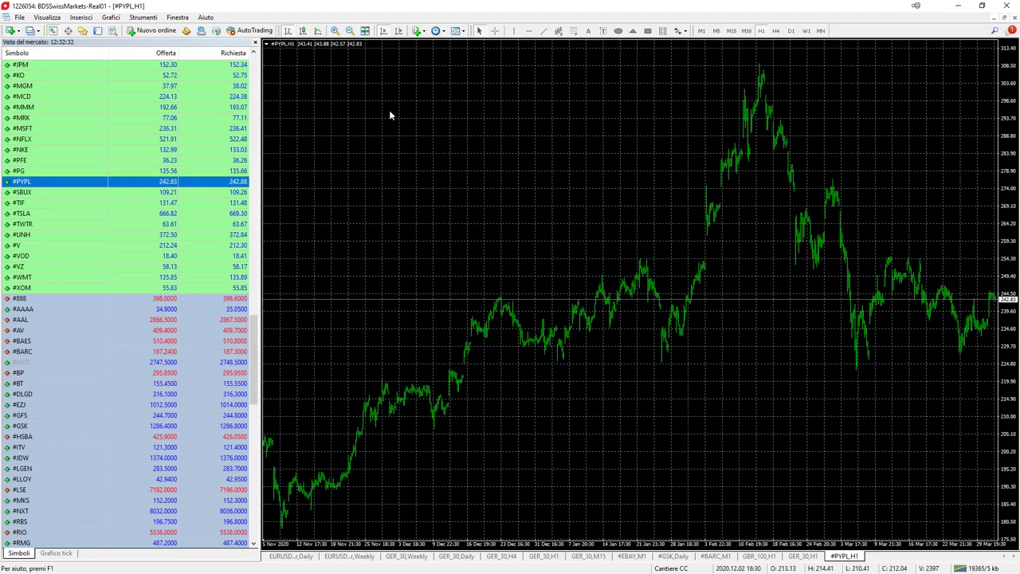
View the contract specification of the #PYPL symbol and close it.
right_click(390, 111)
right_click(82, 187)
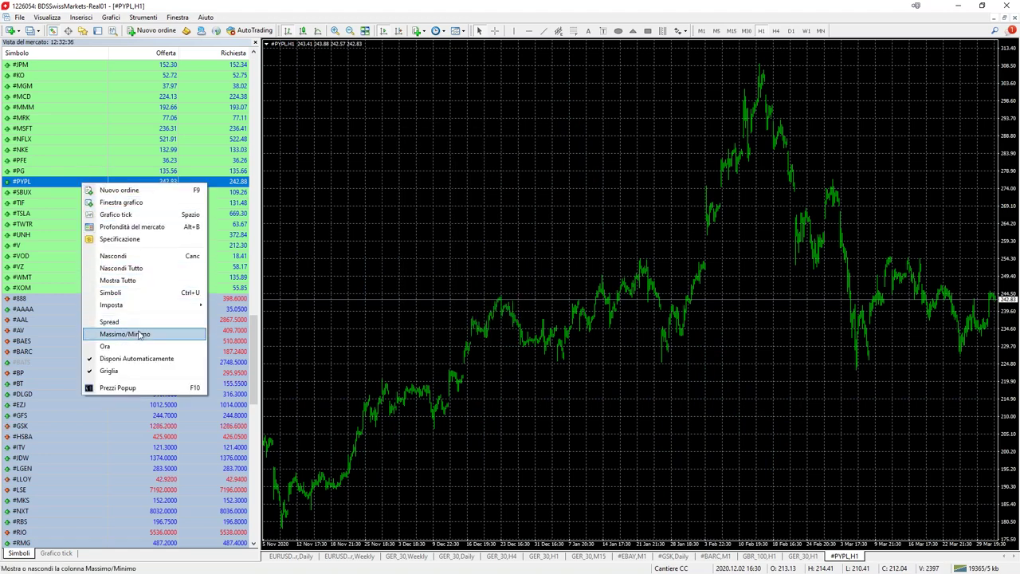
click(124, 240)
click(470, 546)
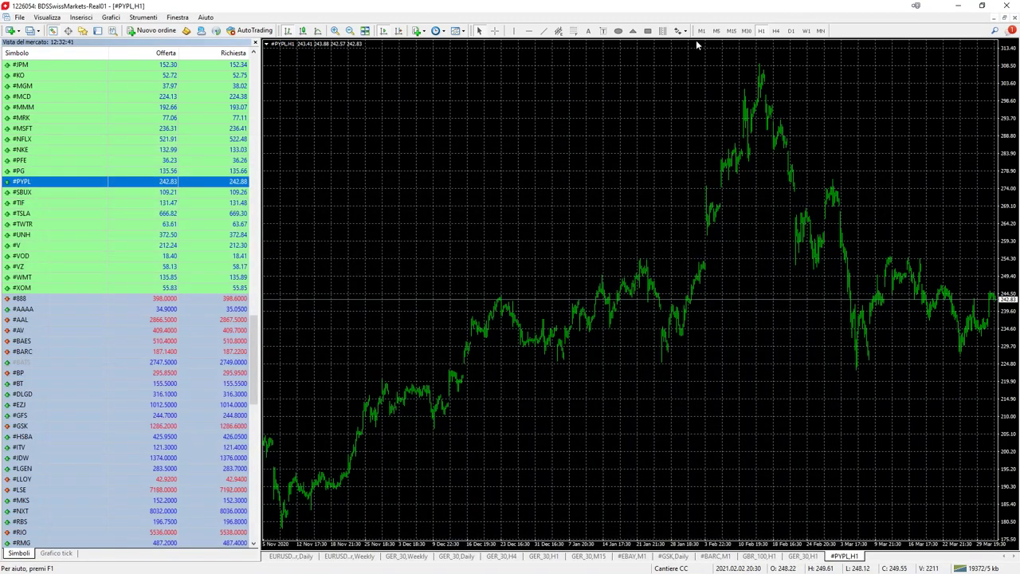
Apply the Outlook NEUTRO template to the #PYPL chart and close the market watch.
right_click(625, 120)
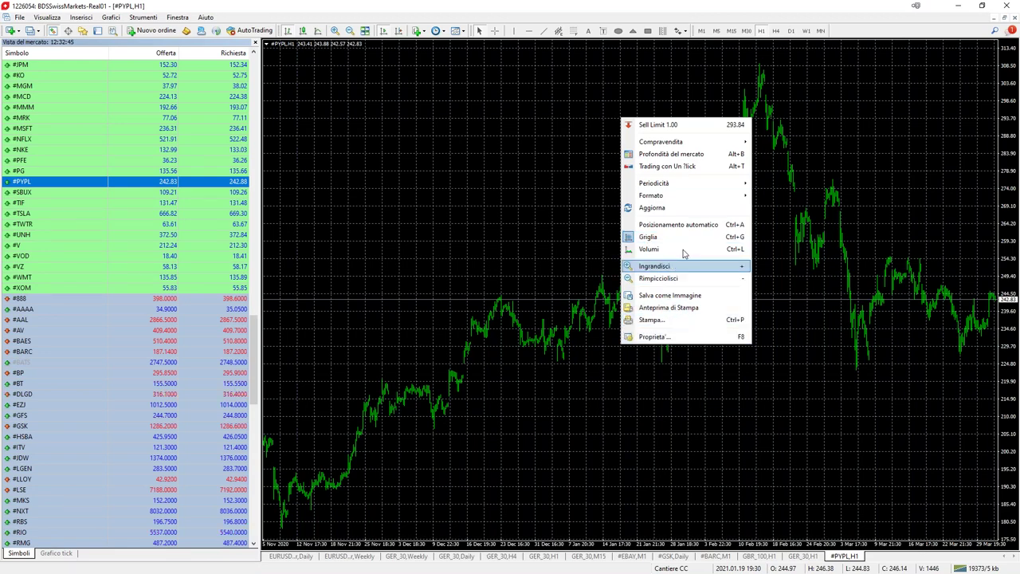
mouse_move(730, 195)
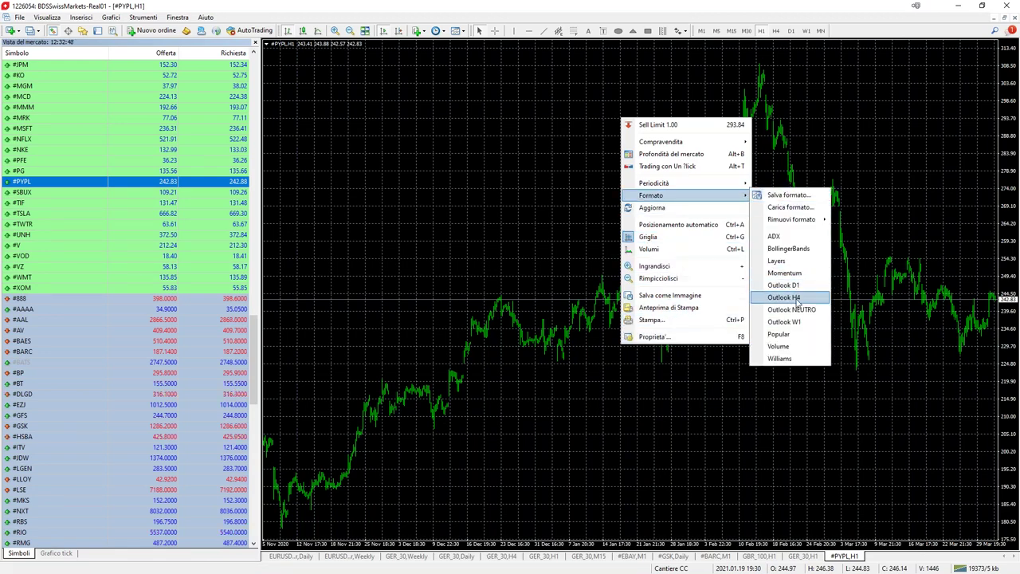
click(797, 312)
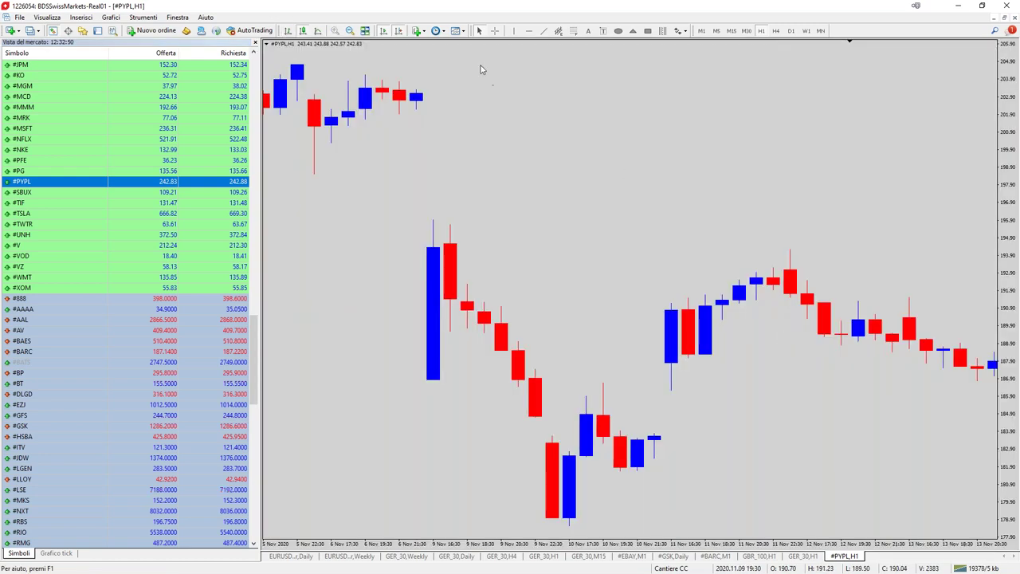
click(255, 43)
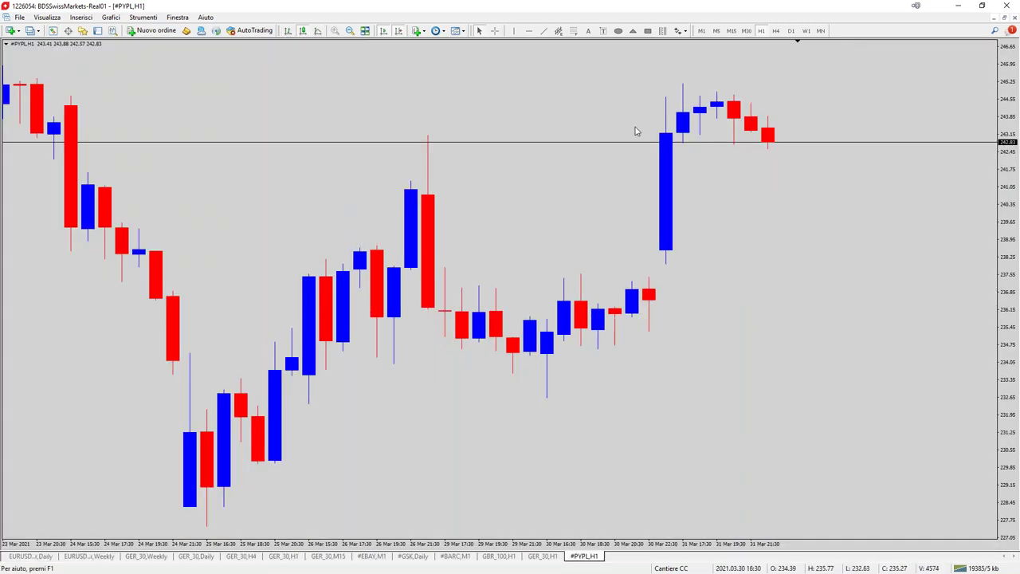
Measure the latest upward price jump on the #PYPL H1 chart with the crosshair, and look over its earlier price history.
middle_click(642, 252)
drag(667, 258, 760, 114)
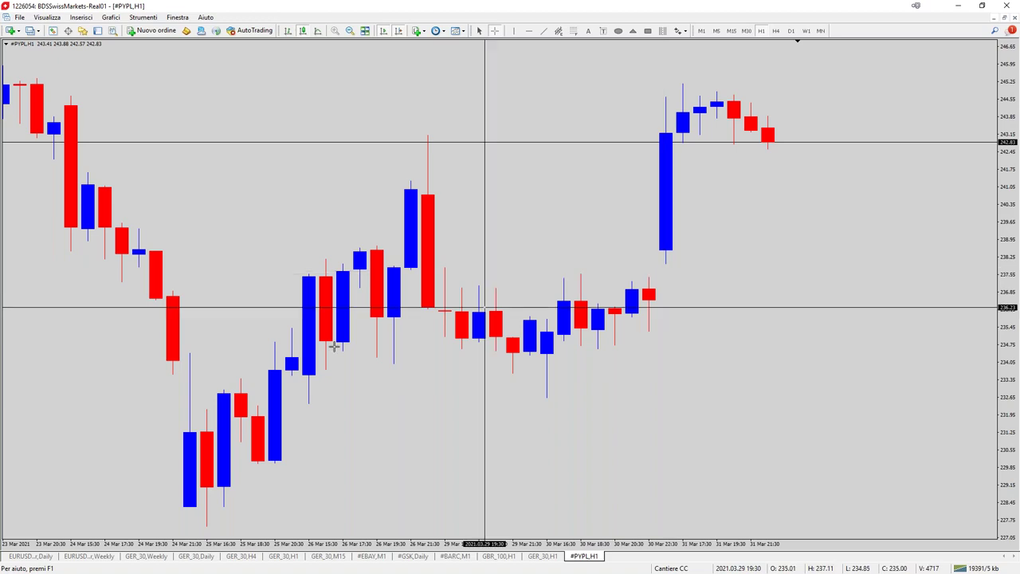
click(350, 31)
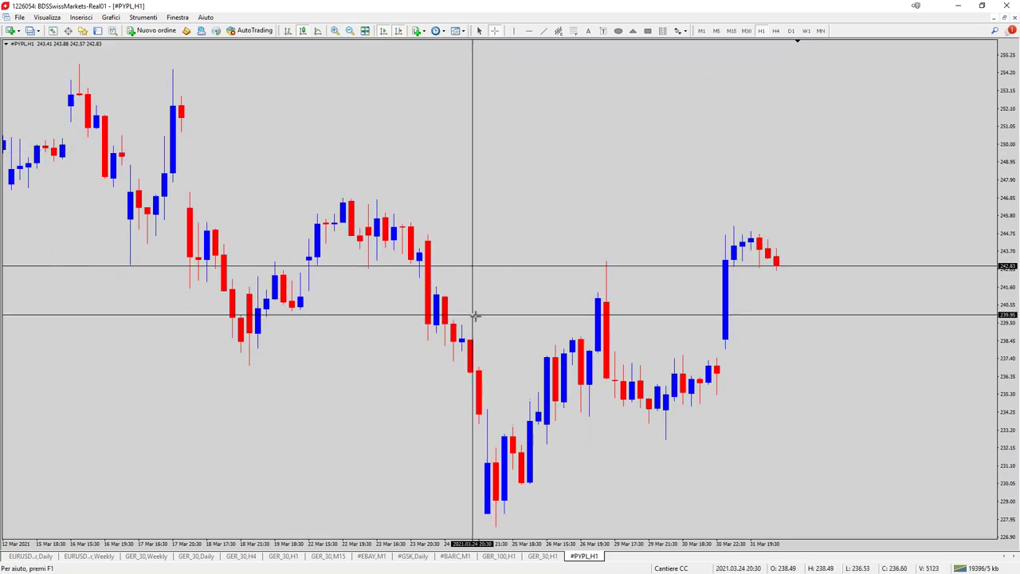
click(349, 30)
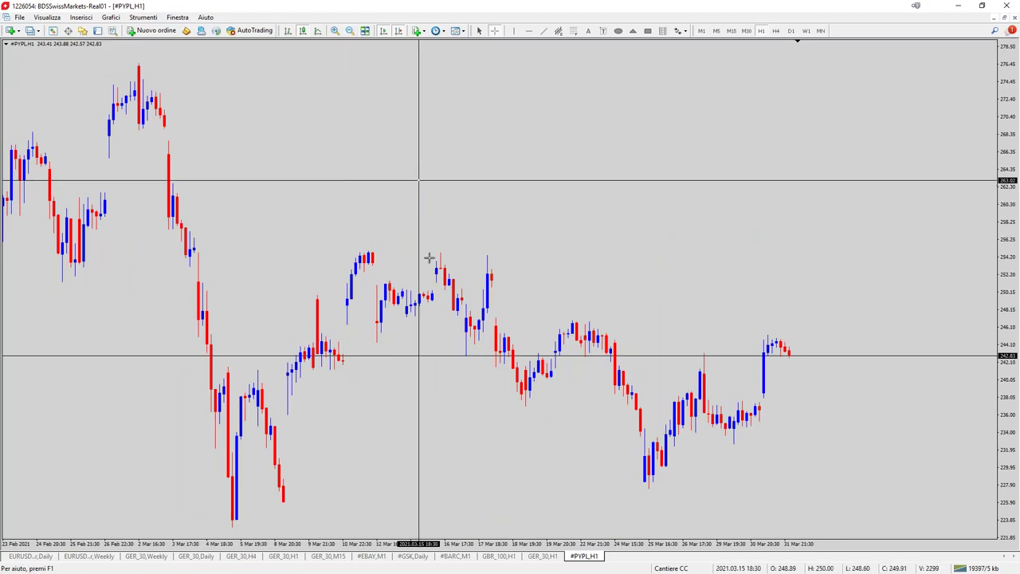
Trace the #PYPL fall from the early March high to the following low with the crosshair, and across to the late March low.
drag(140, 67, 140, 66)
drag(158, 118, 248, 526)
drag(249, 469, 650, 484)
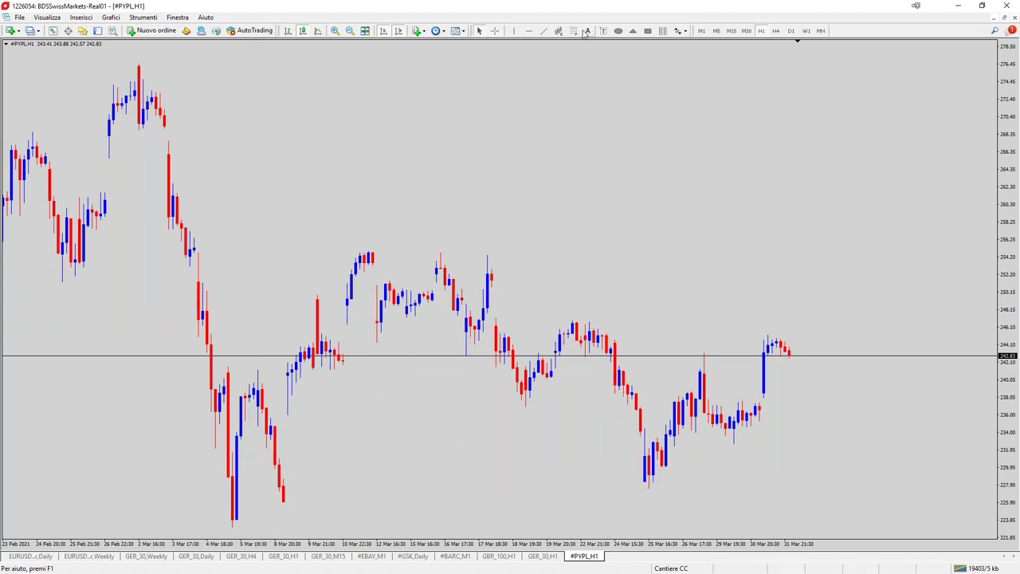
Draw a rising trend line through the 5 March and late March lows and a falling one from the 17 March high along the latest highs.
click(545, 32)
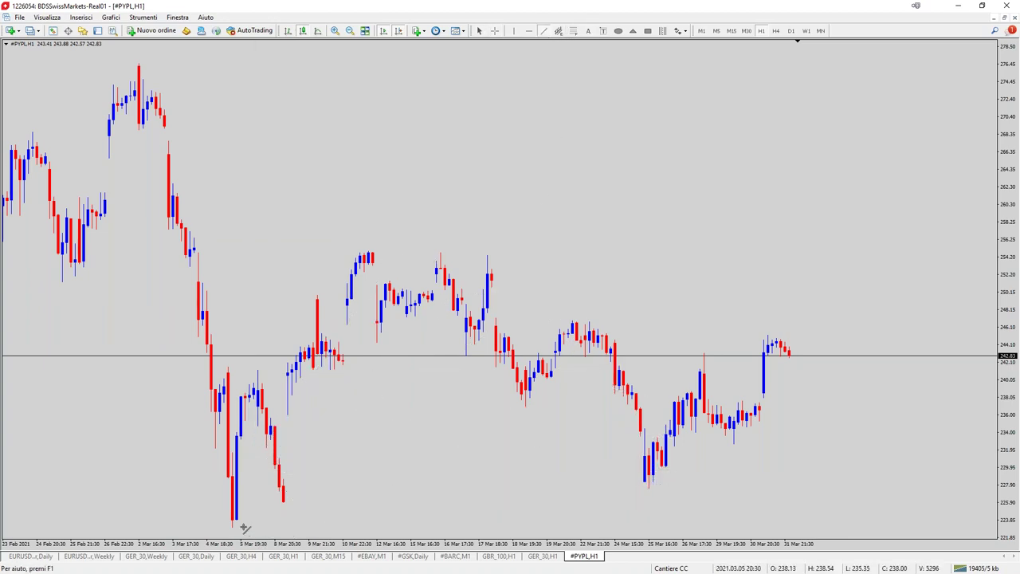
drag(232, 524, 433, 518)
drag(607, 481, 998, 459)
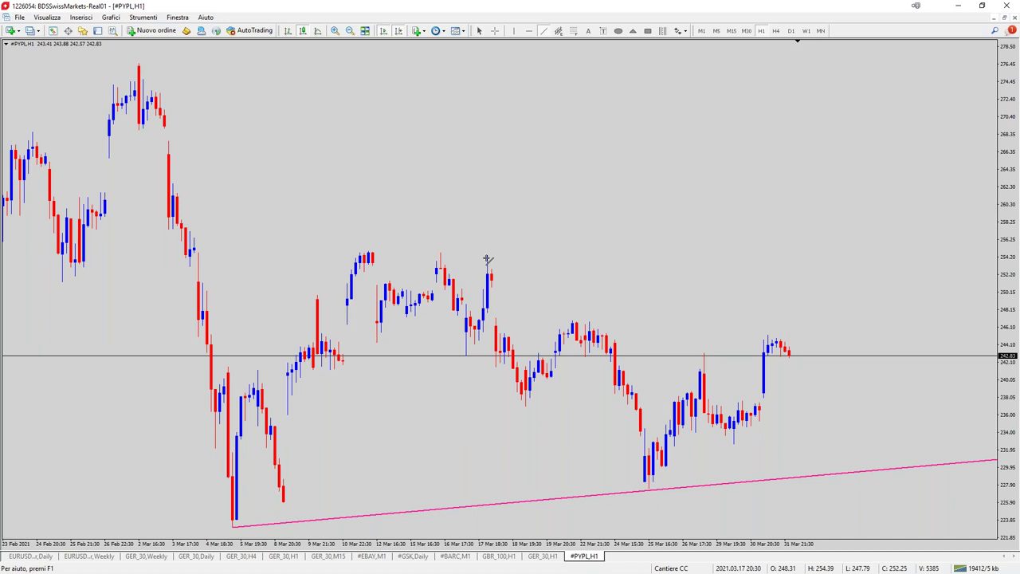
mouse_move(485, 257)
mouse_down()
mouse_move(950, 337)
mouse_move(1011, 397)
mouse_move(968, 385)
mouse_move(966, 399)
mouse_move(985, 396)
mouse_up()
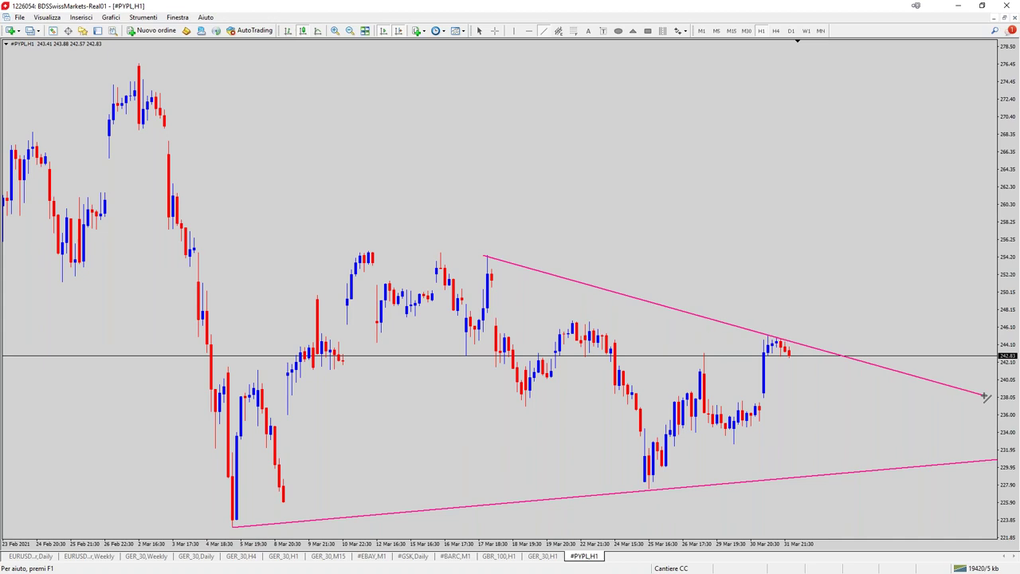
Place an up arrow (Freccia in su) on the falling trend line just after the latest #PYPL candle.
middle_click(805, 354)
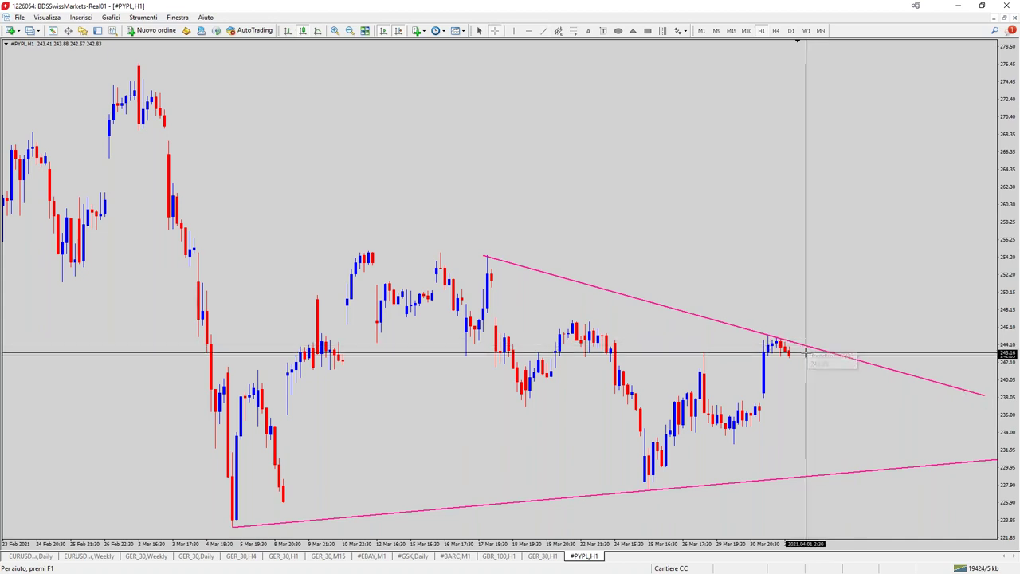
click(682, 31)
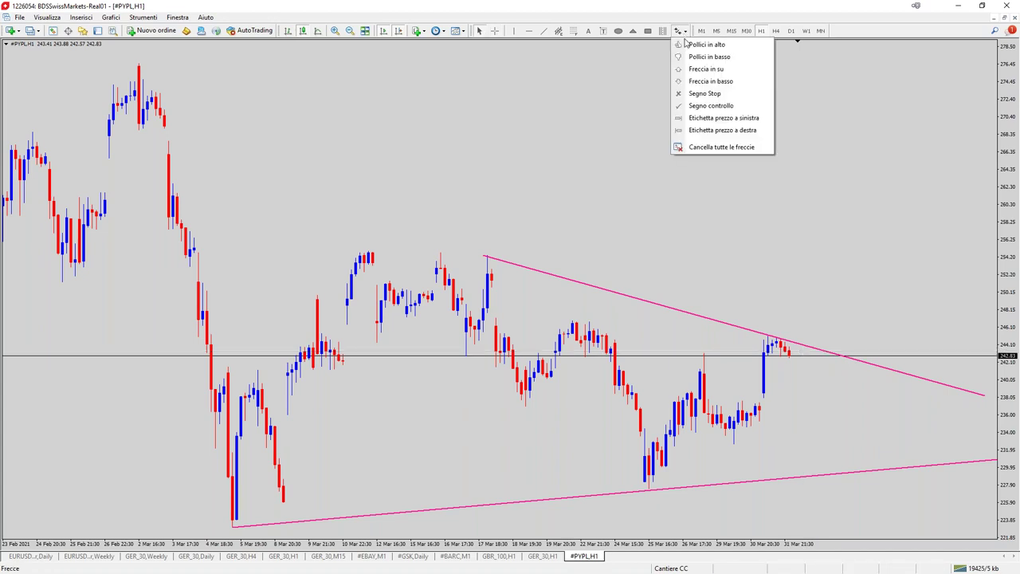
click(722, 68)
click(807, 335)
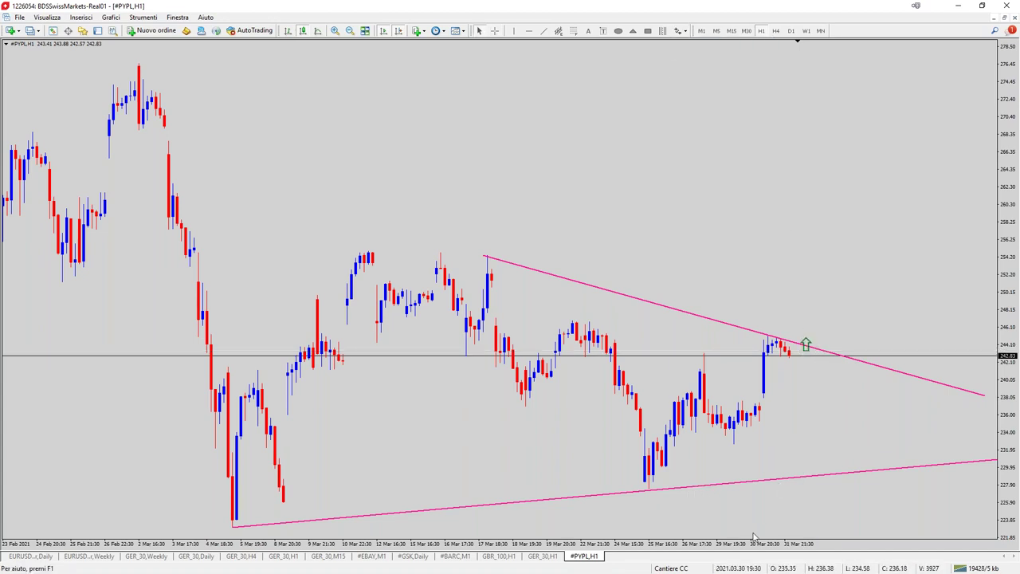
Measure from the up arrow down past the rising trend line with the crosshair, and close the #PYPL chart.
middle_click(801, 289)
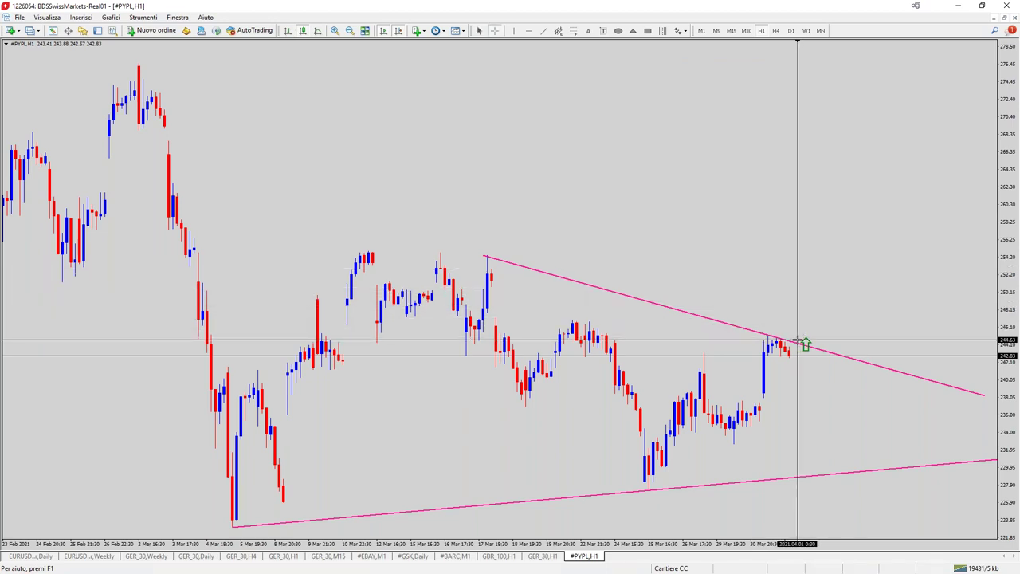
drag(799, 340, 859, 494)
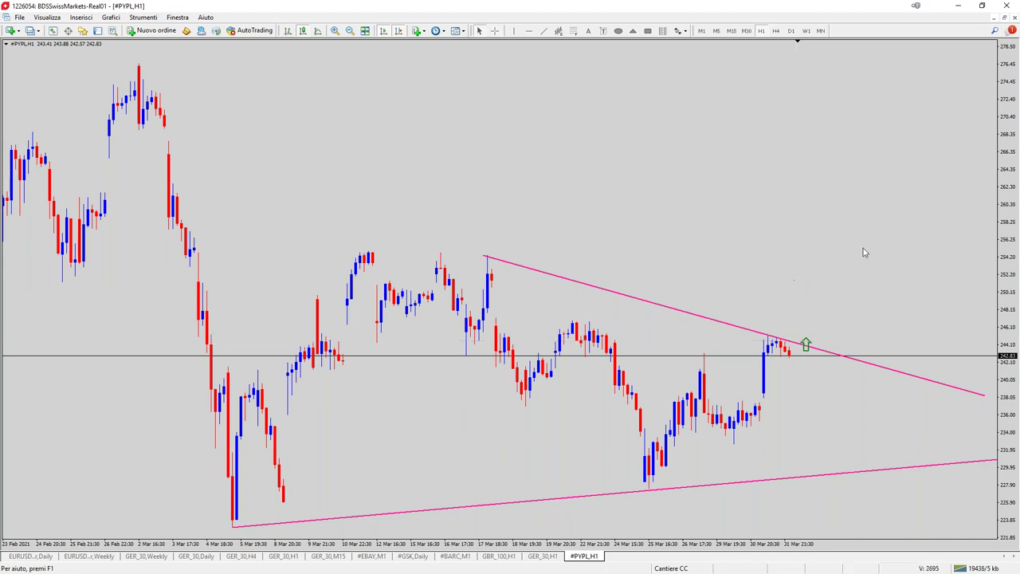
click(1015, 17)
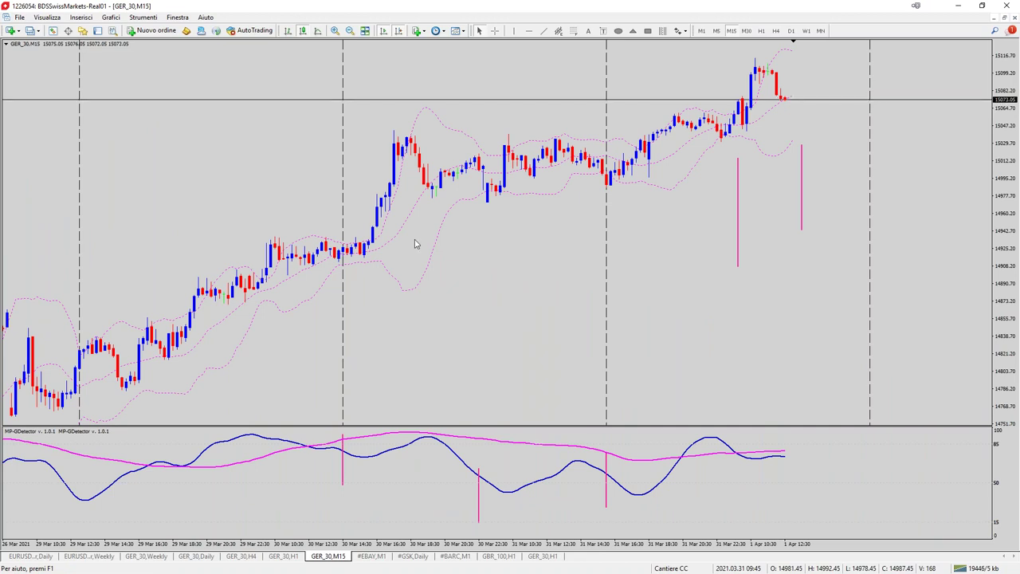
Reopen the market watch and look through the stock symbols around #BP.
click(53, 30)
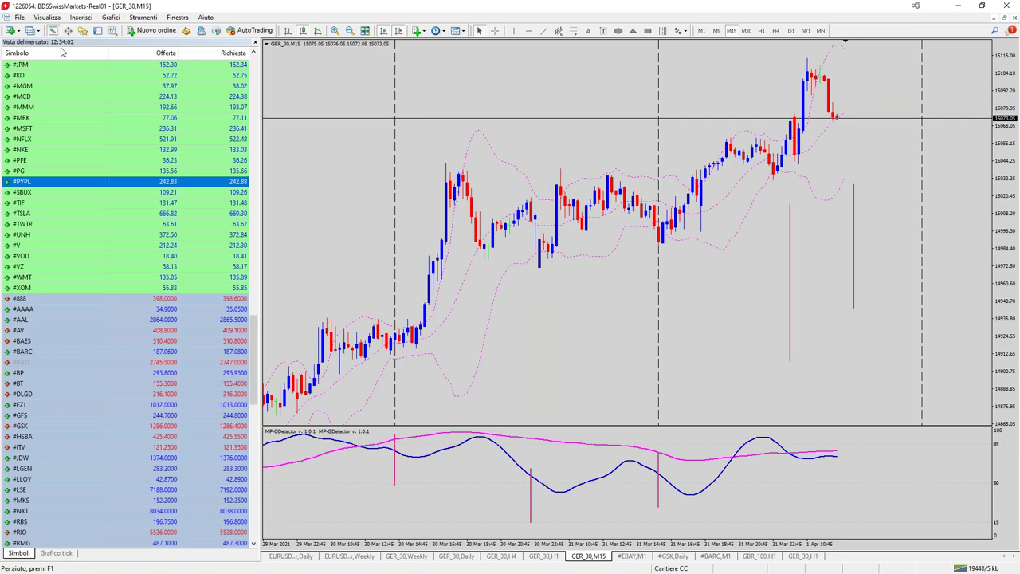
click(136, 373)
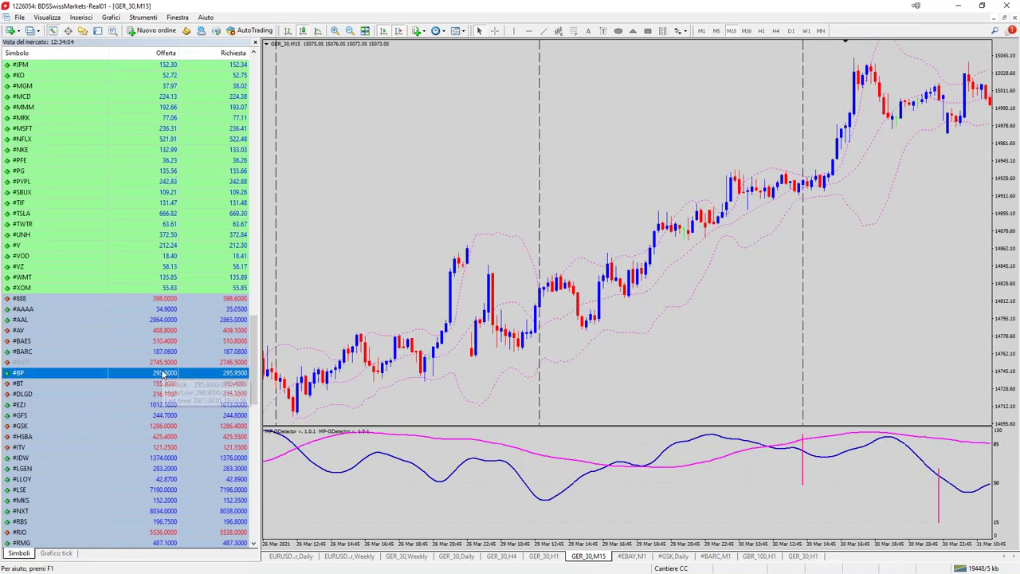
scroll(73, 287, down, 3)
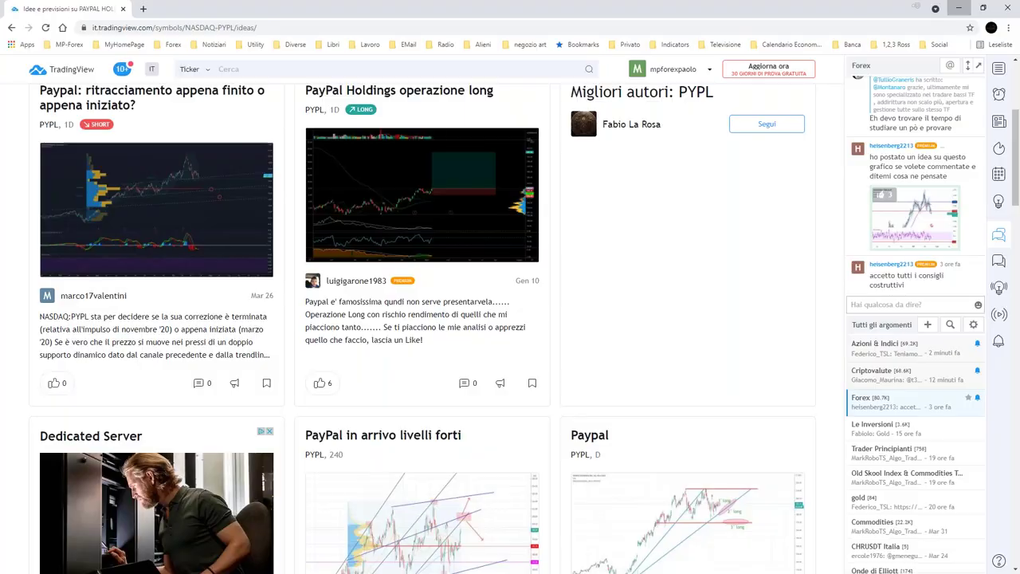
Switch to TradingView in the browser and return to the start of the PayPal Holdings ideas page.
scroll(347, 261, up, 2)
scroll(347, 261, up, 2)
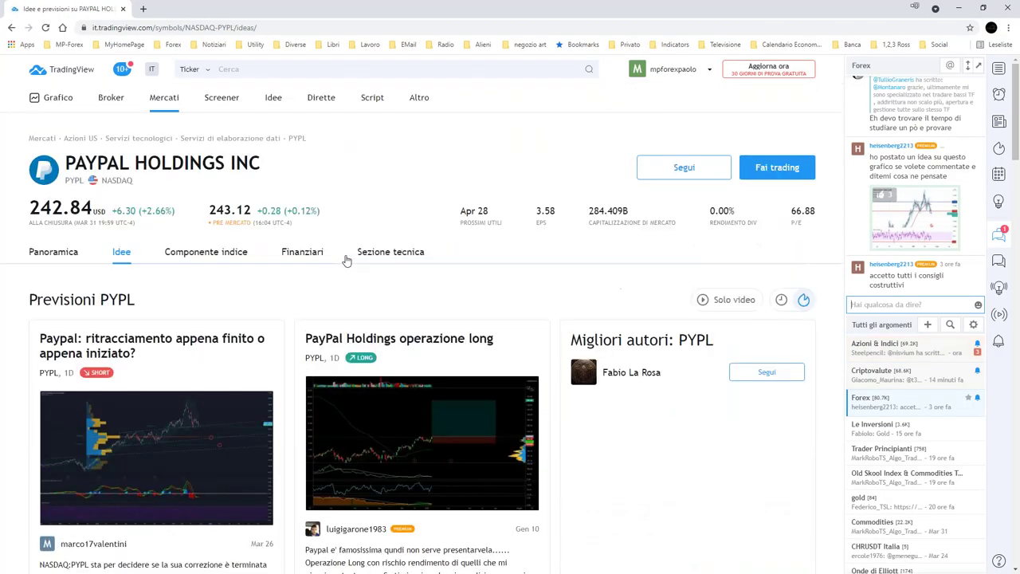
mouse_move(111, 98)
key(super+d)
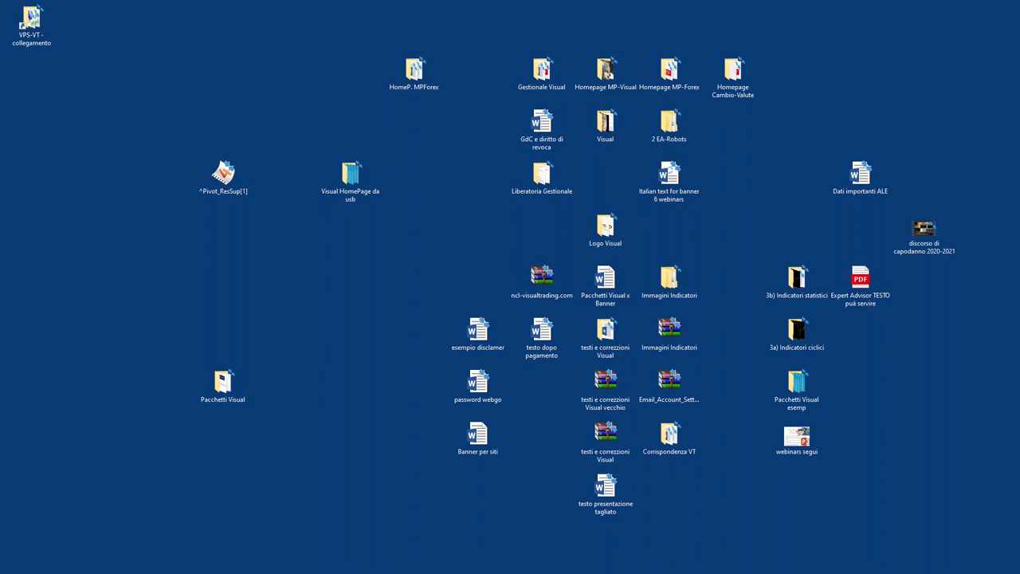
key(super+d)
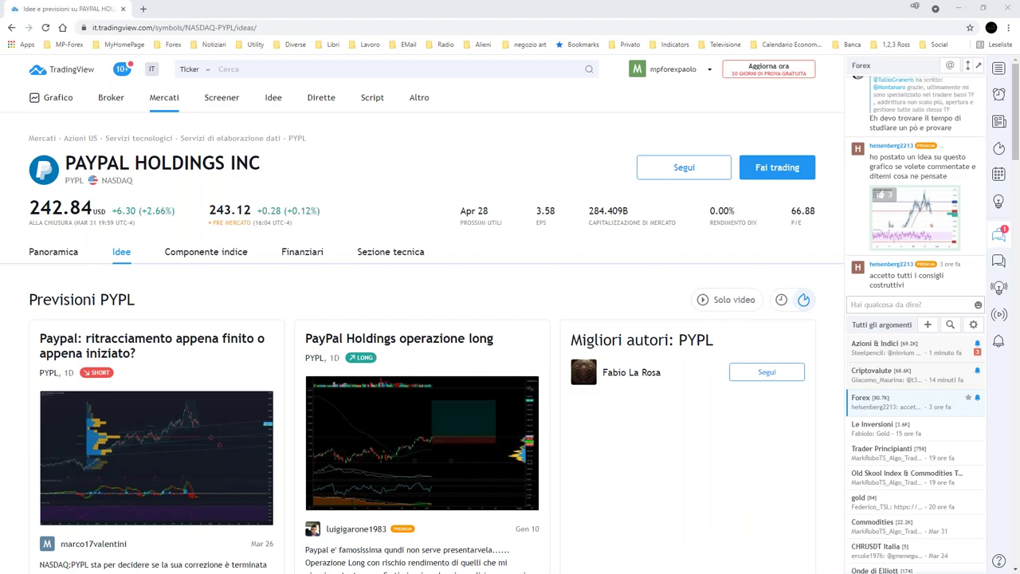
Switch to the Traderlink Cloud window, view the FTSE MIB daily chart over a longer period, and minimize the window.
key(alt+Tab)
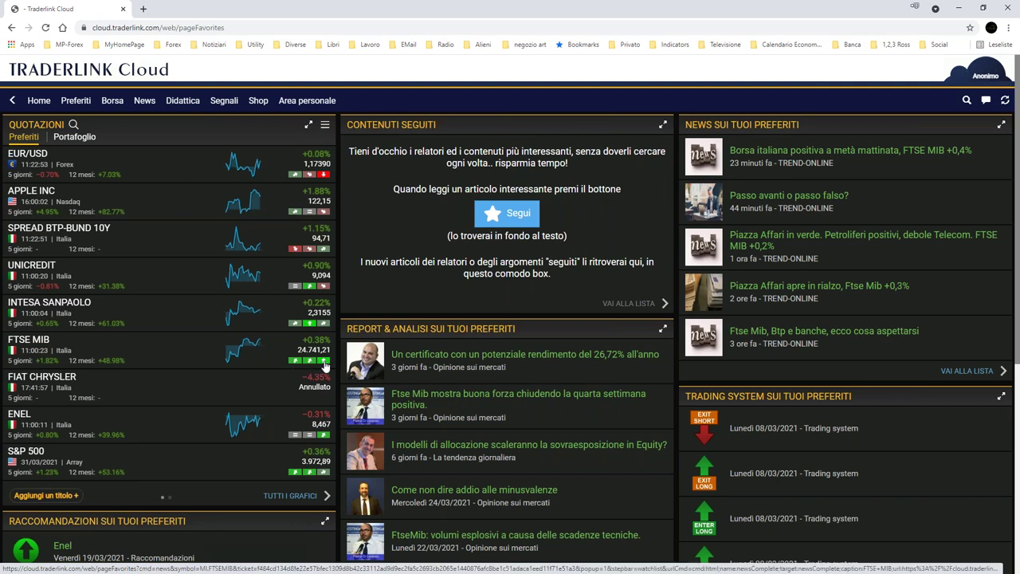
click(29, 342)
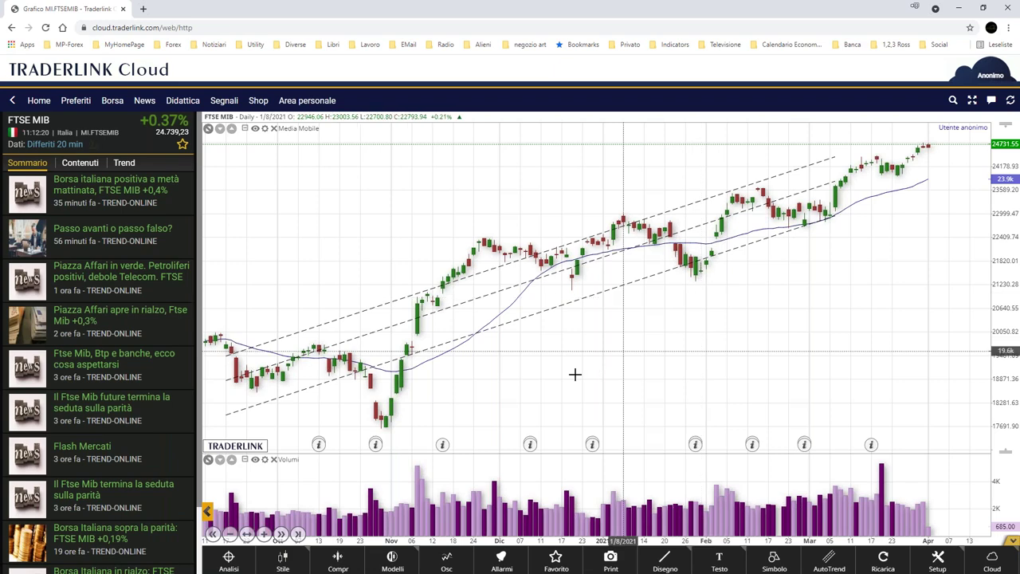
scroll(517, 406, down, 2)
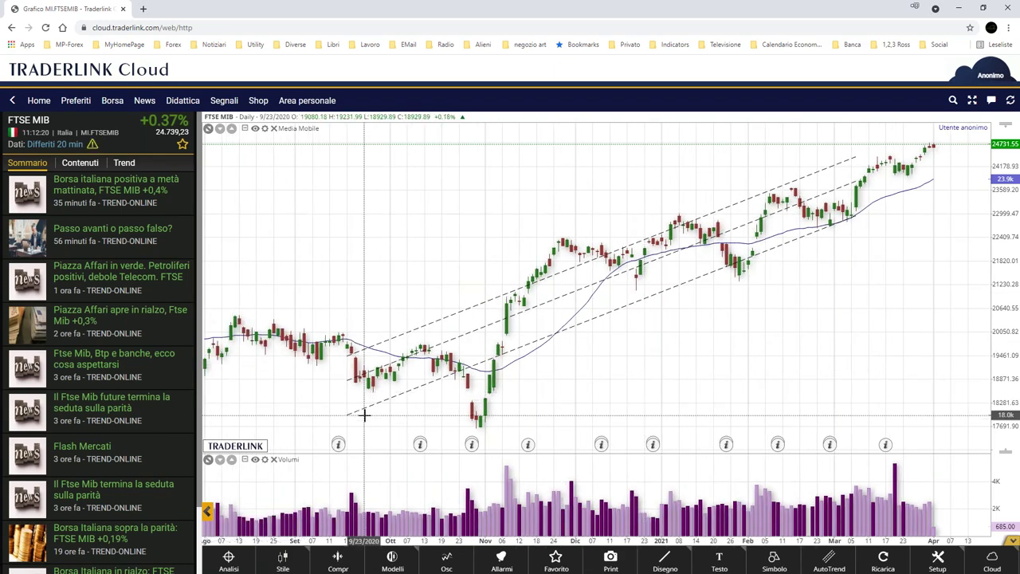
click(960, 7)
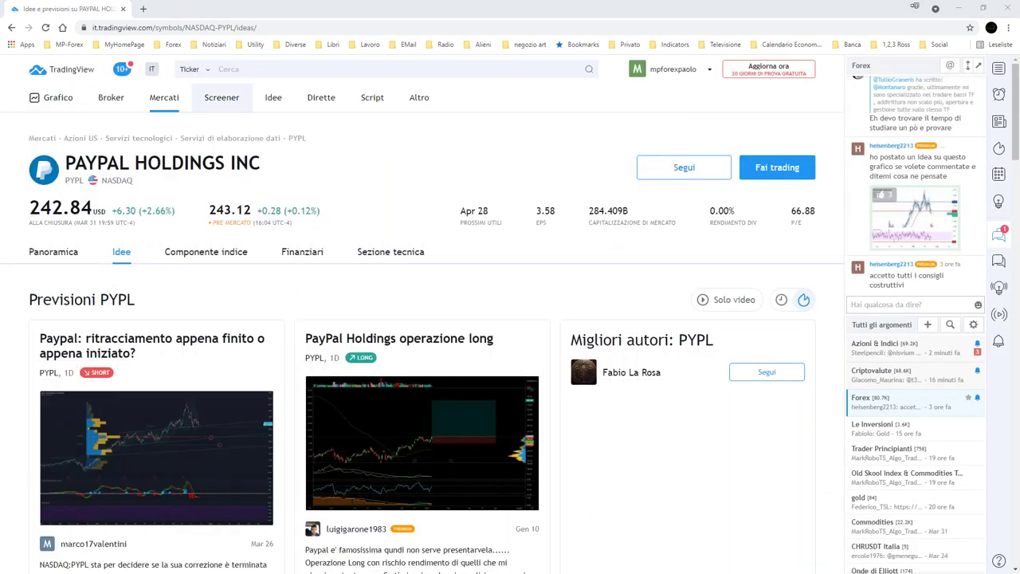
click(958, 11)
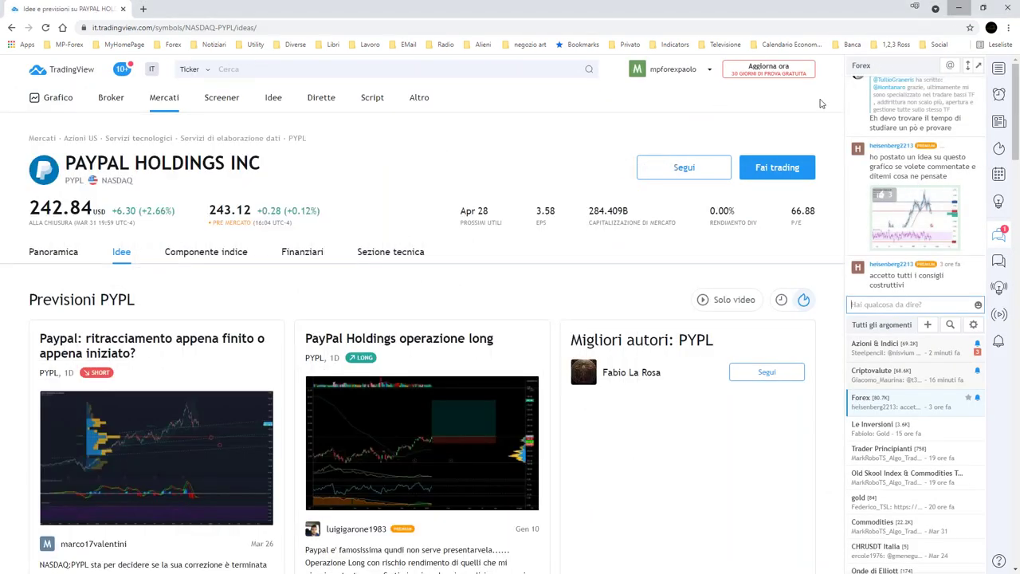